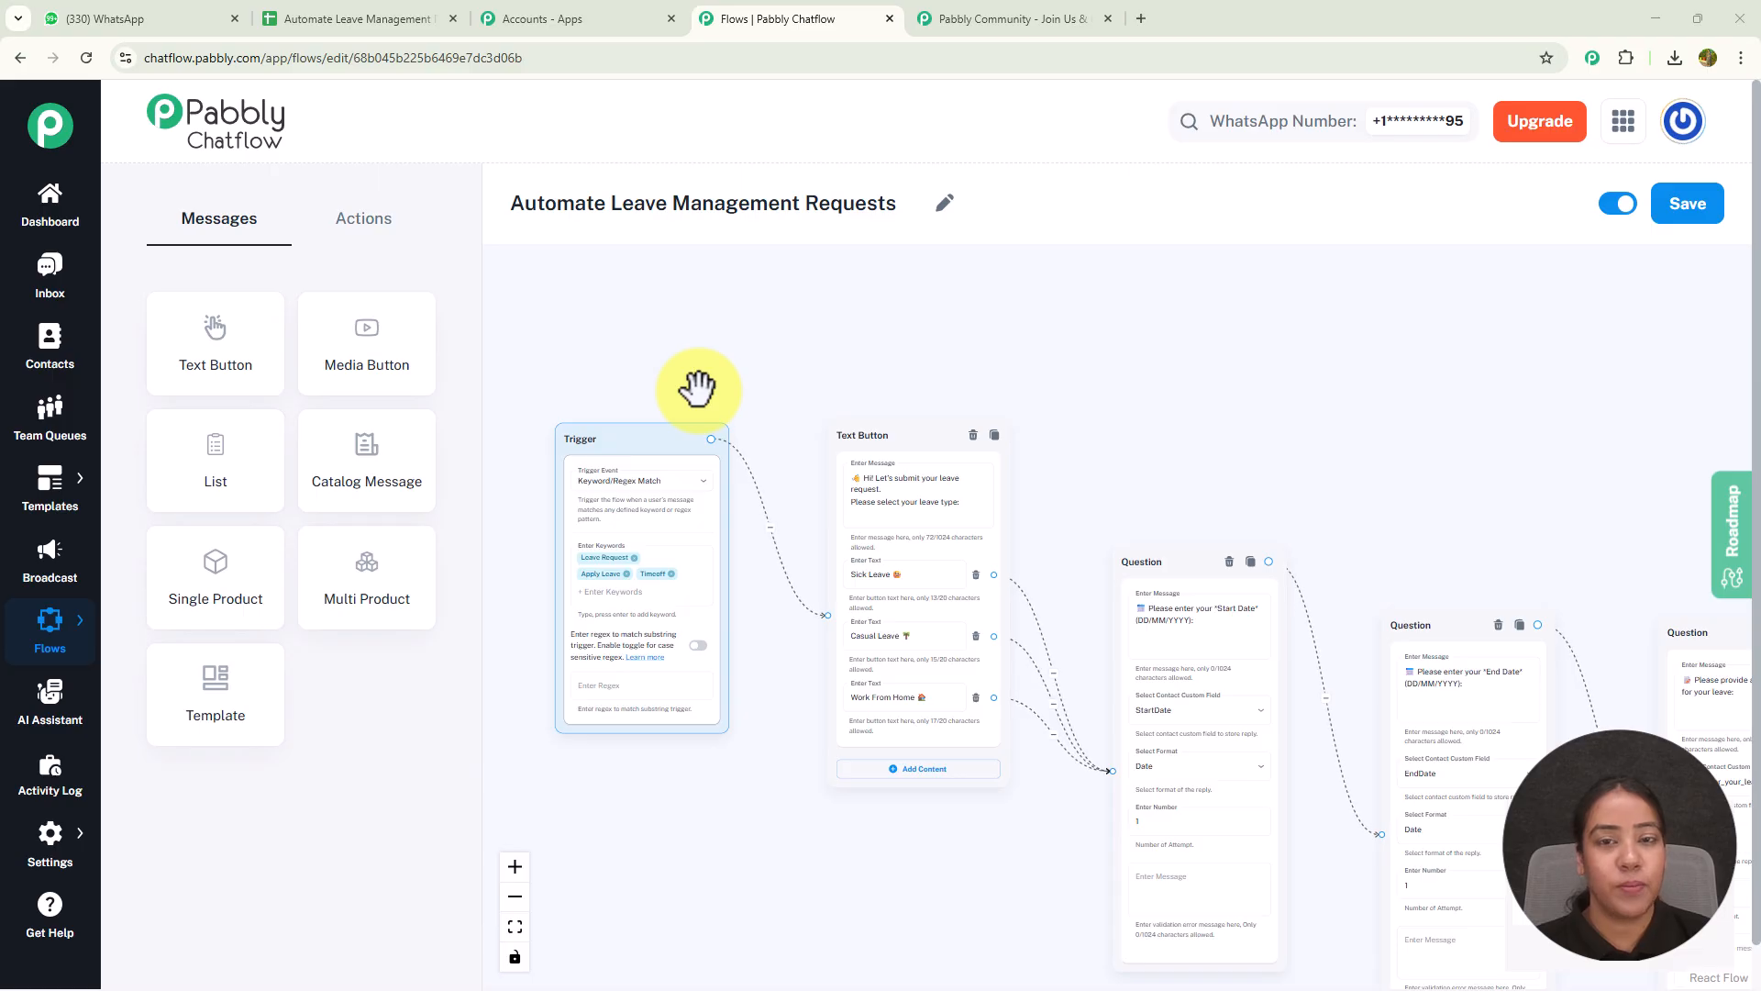
Step: Look over the whole Automate Leave Management Requests flow, from the trigger to the final text message
scroll(769, 399, down, 3)
drag(1120, 421, 1008, 427)
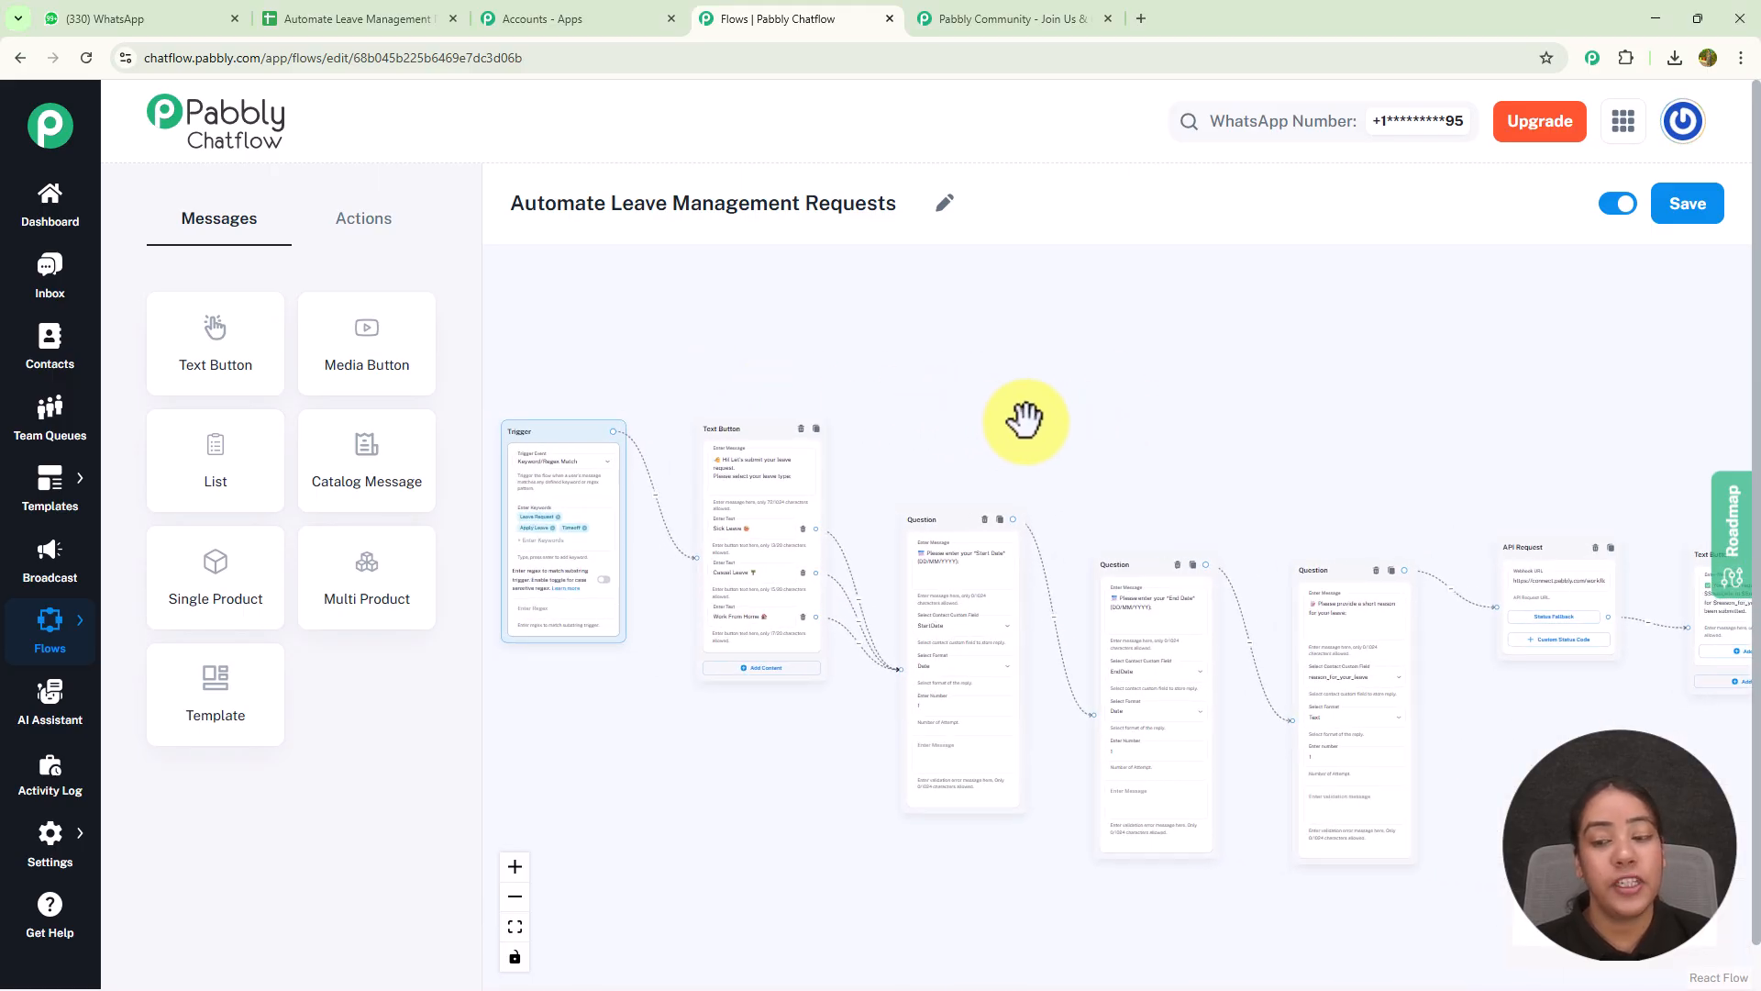
scroll(1022, 415, down, 2)
scroll(1026, 419, up, 2)
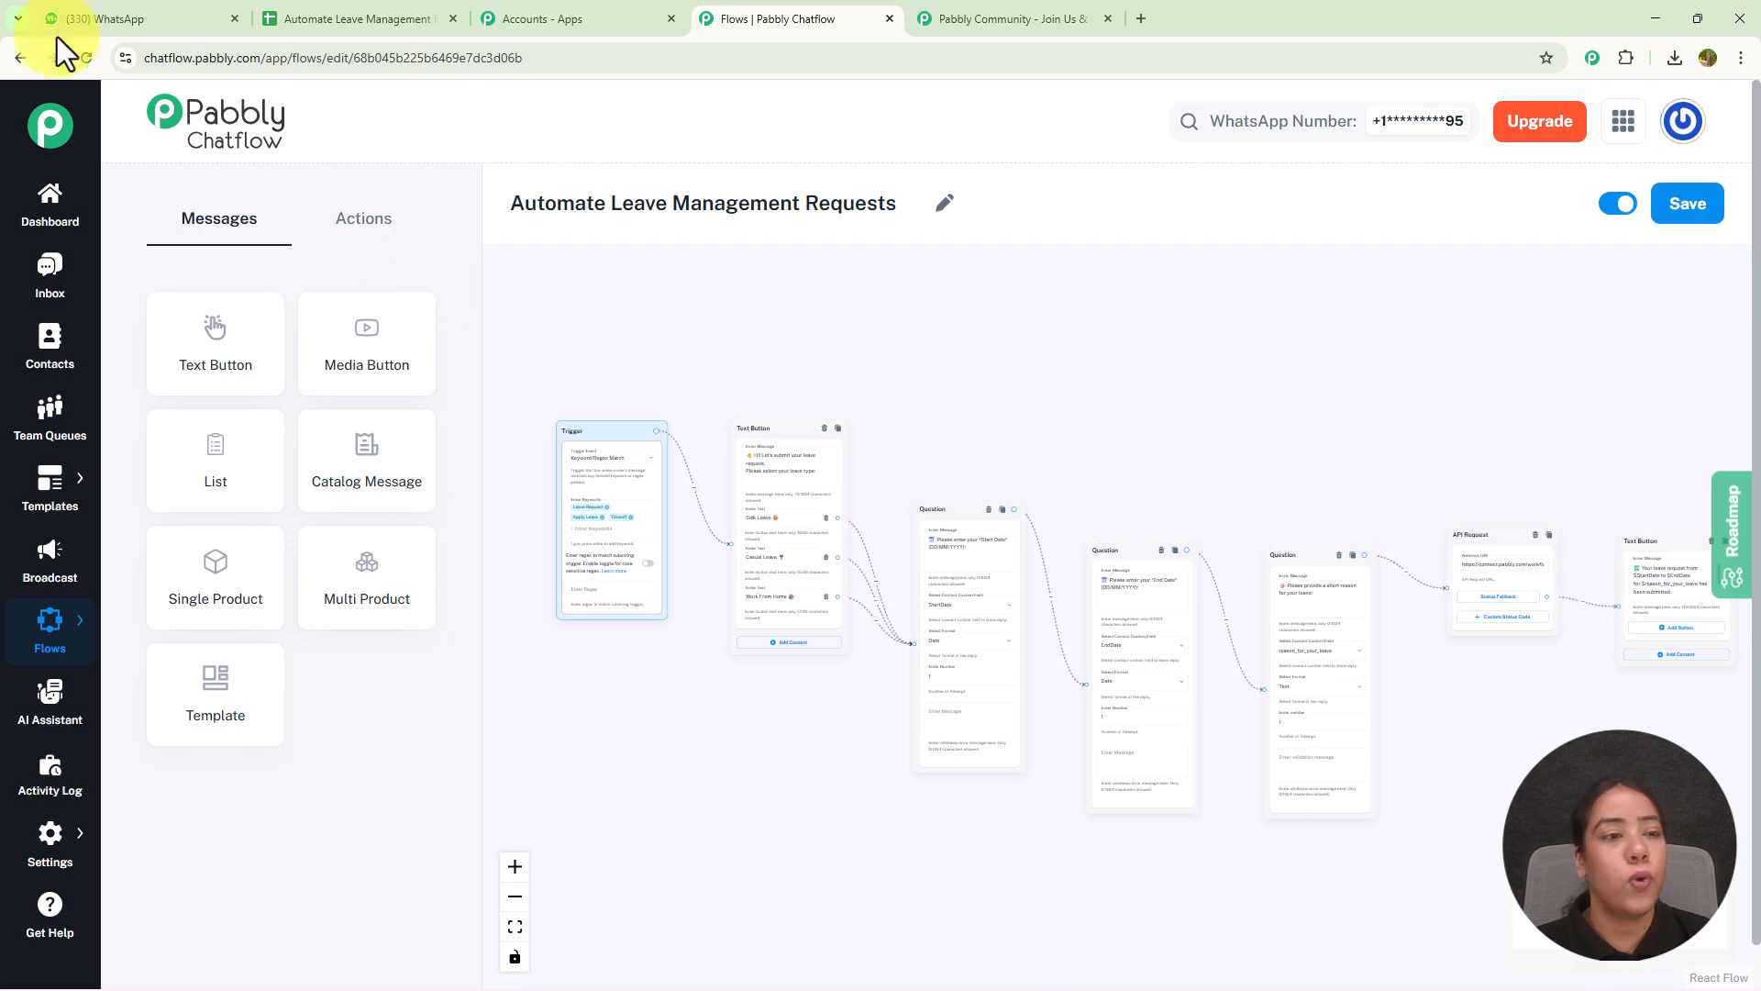
Step: Test the flow by sending "Timeoff" to the Company chat in WhatsApp and choosing Casual Leave, and view the leave management spreadsheet
click(72, 9)
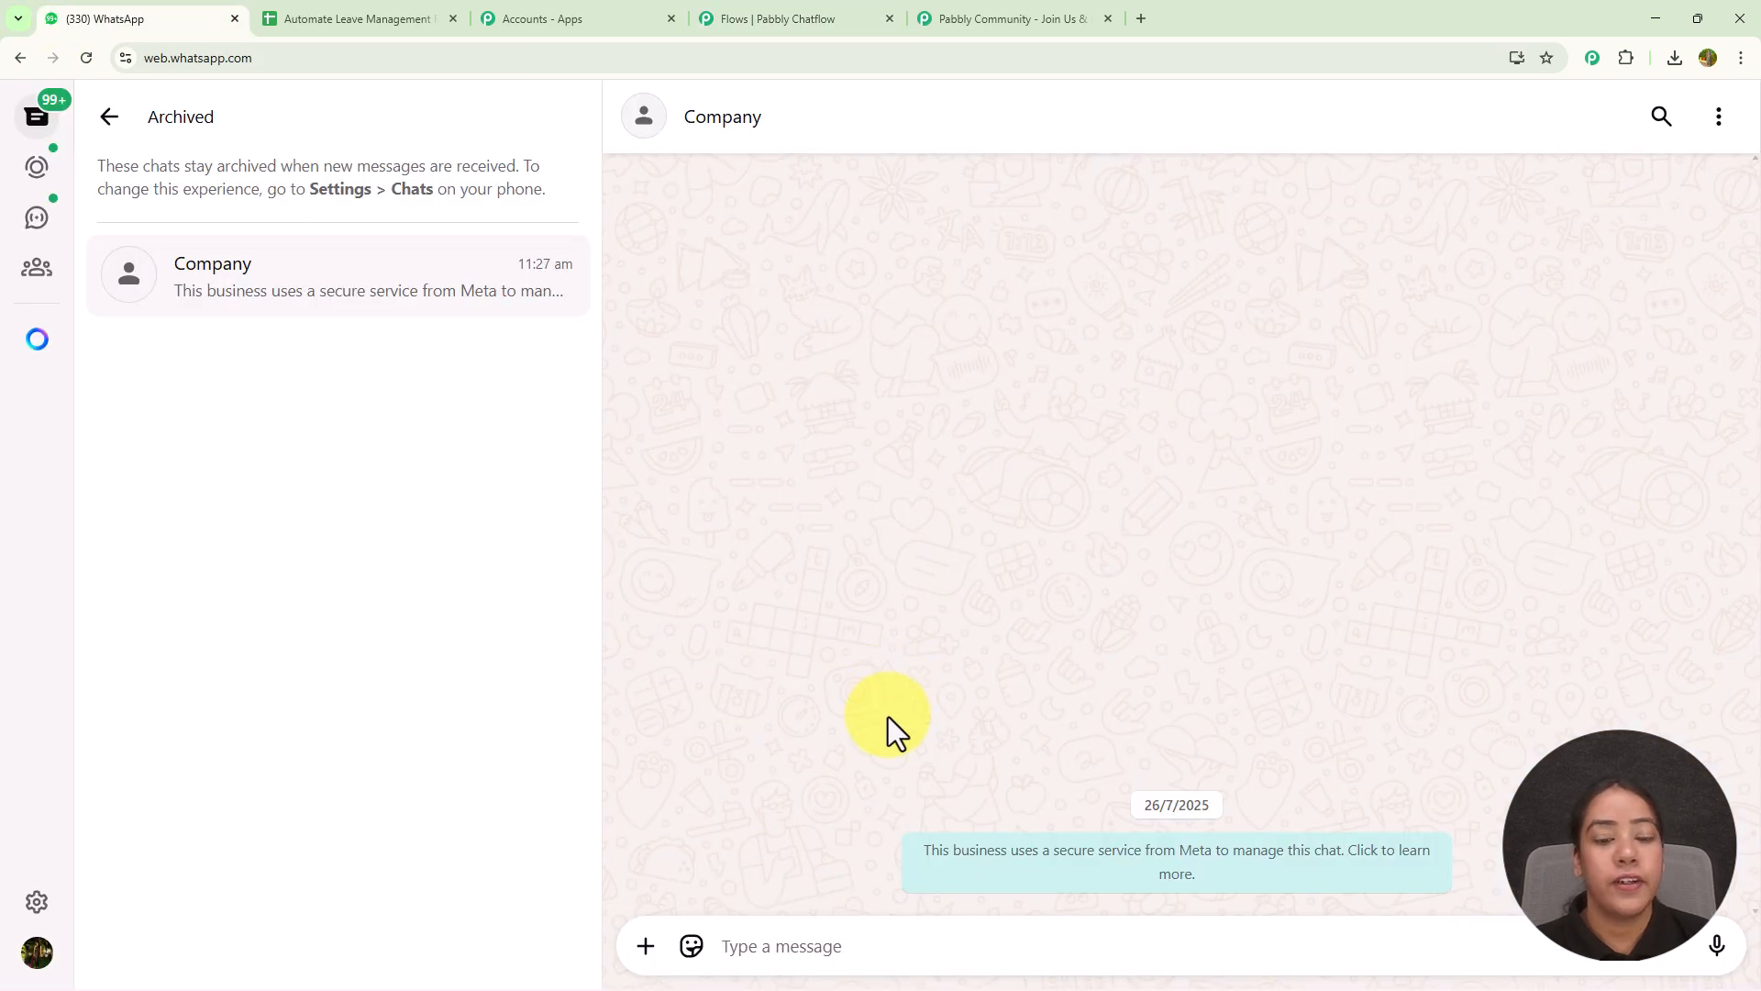
text(T)
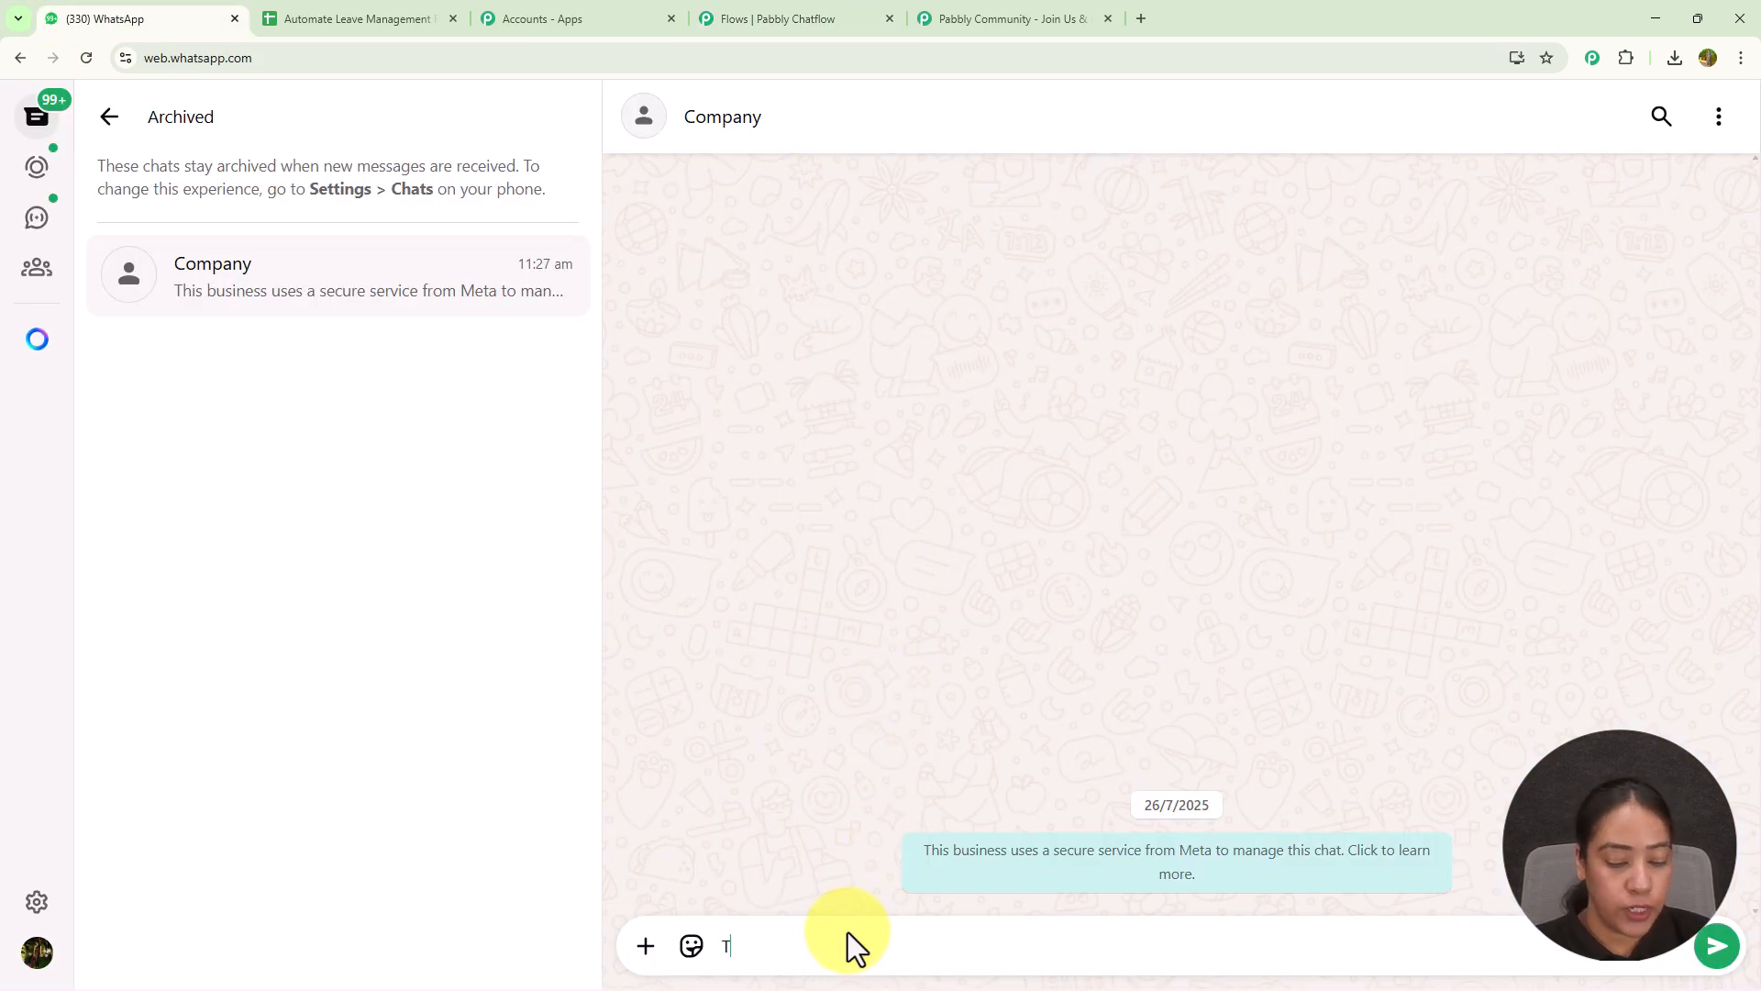
text(imeoff)
key(Return)
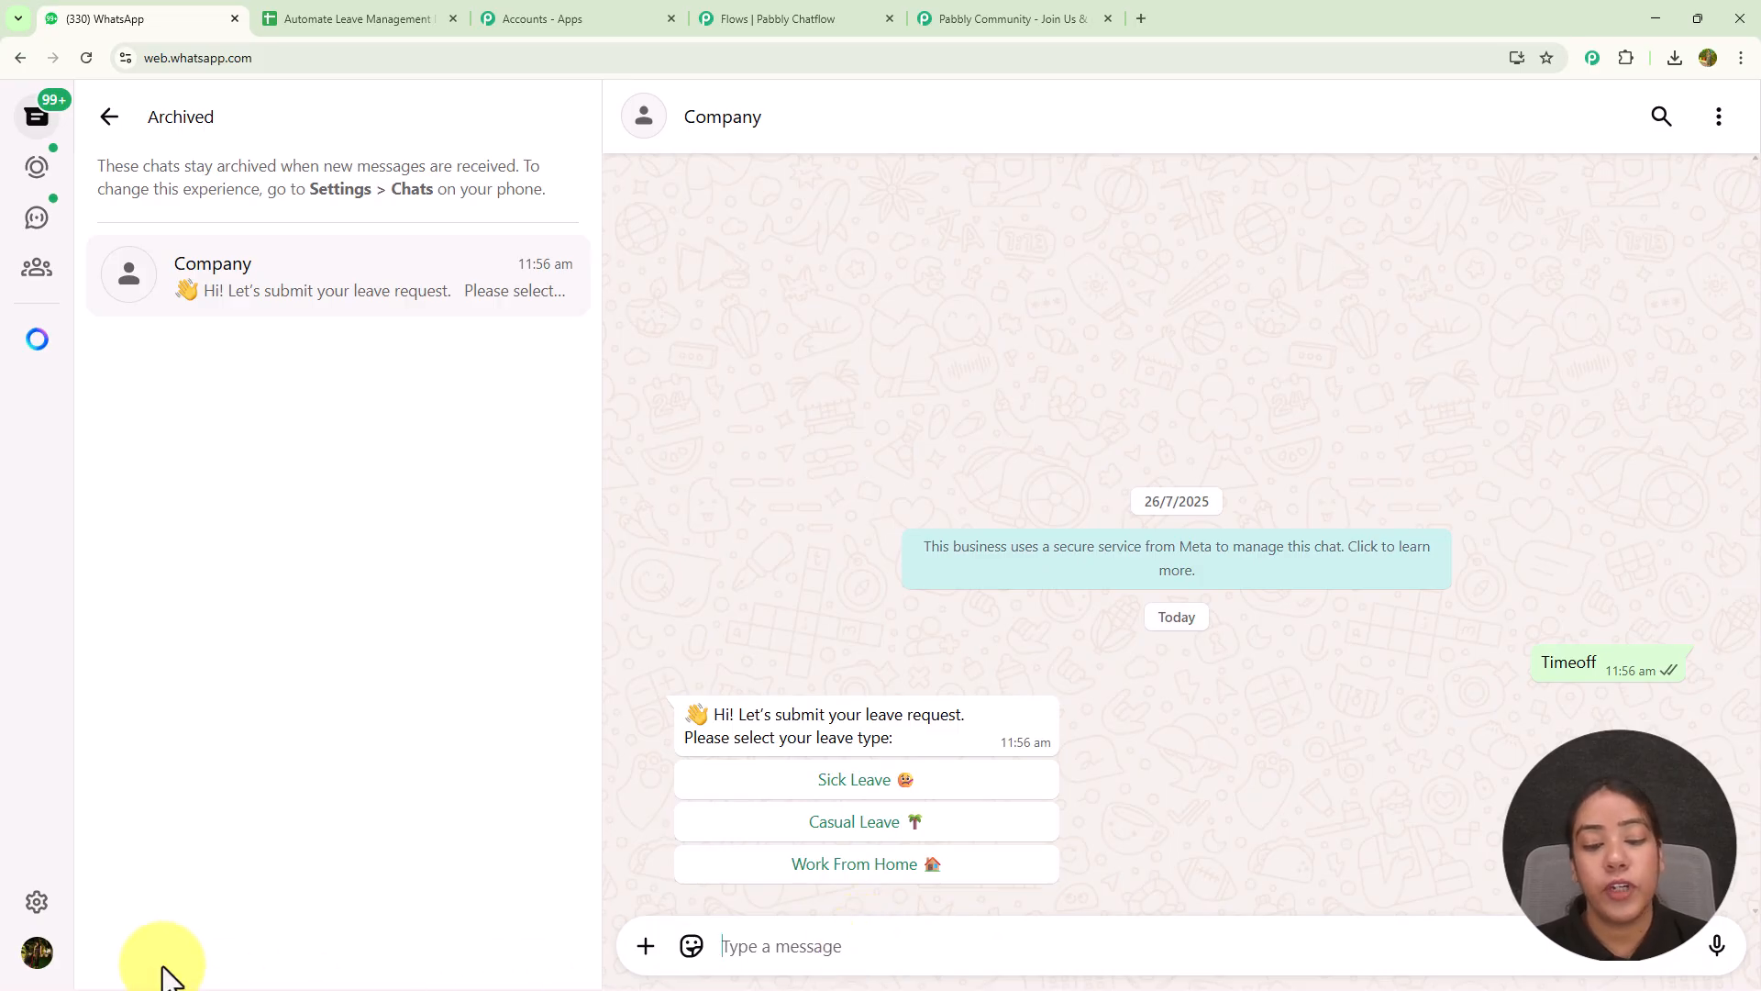
click(853, 822)
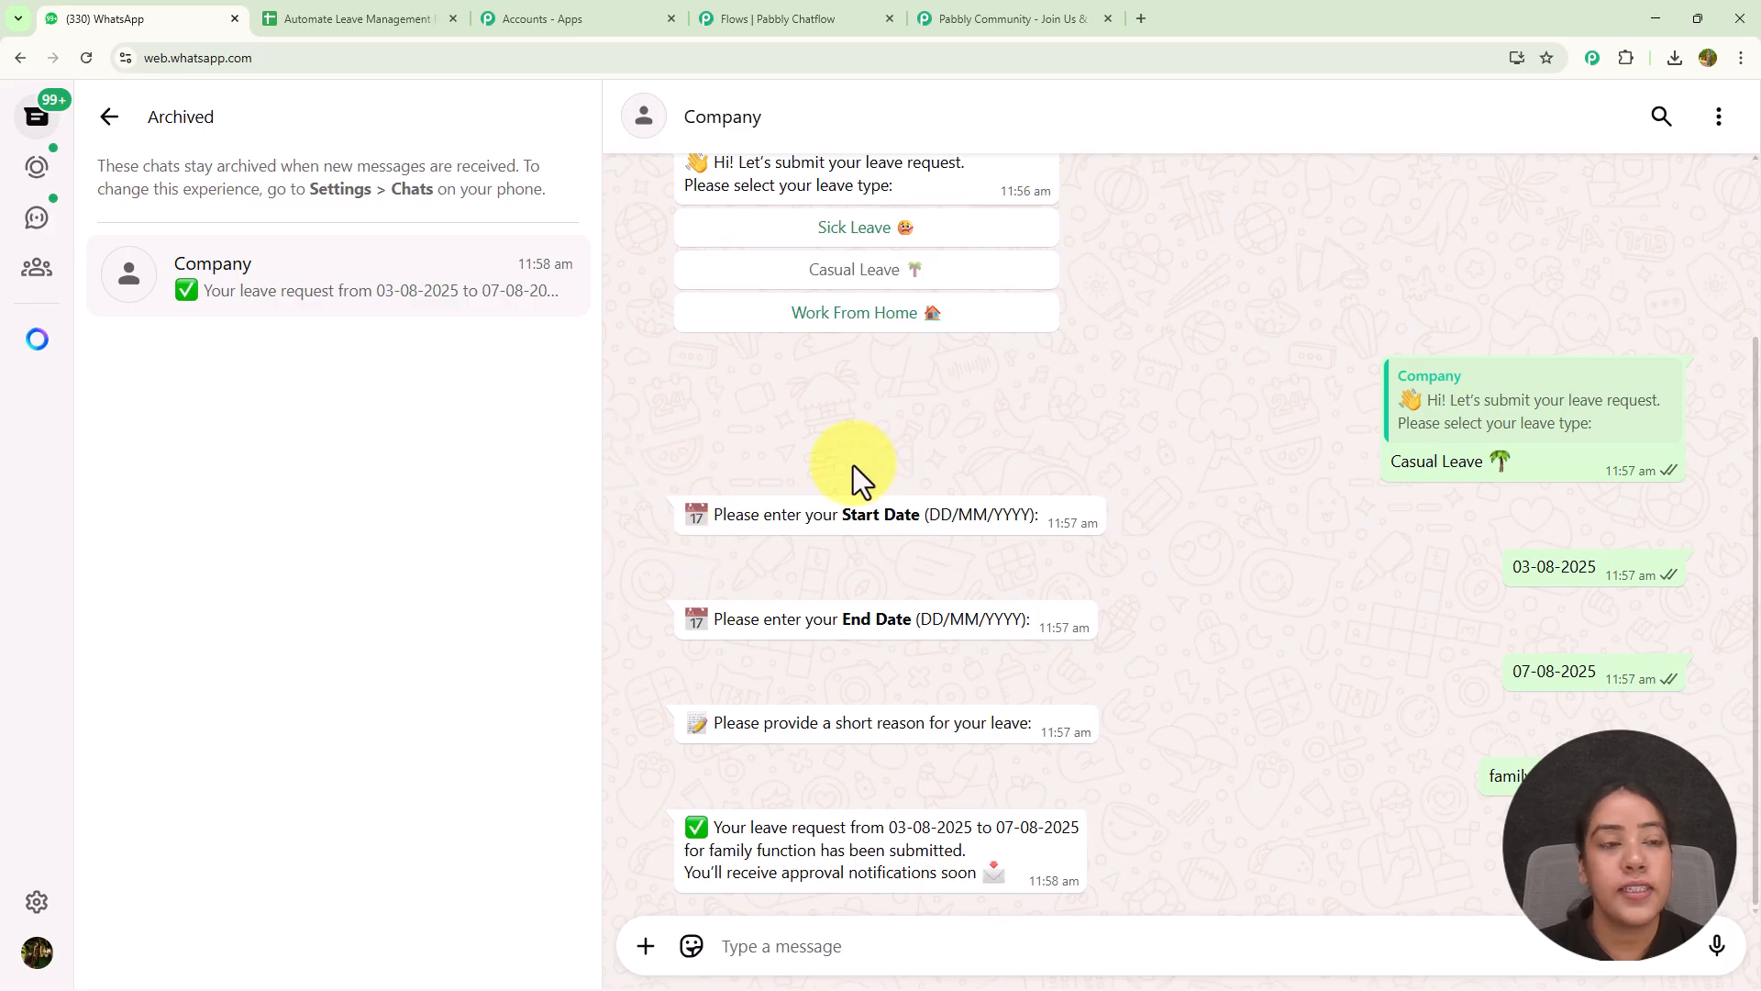
click(326, 11)
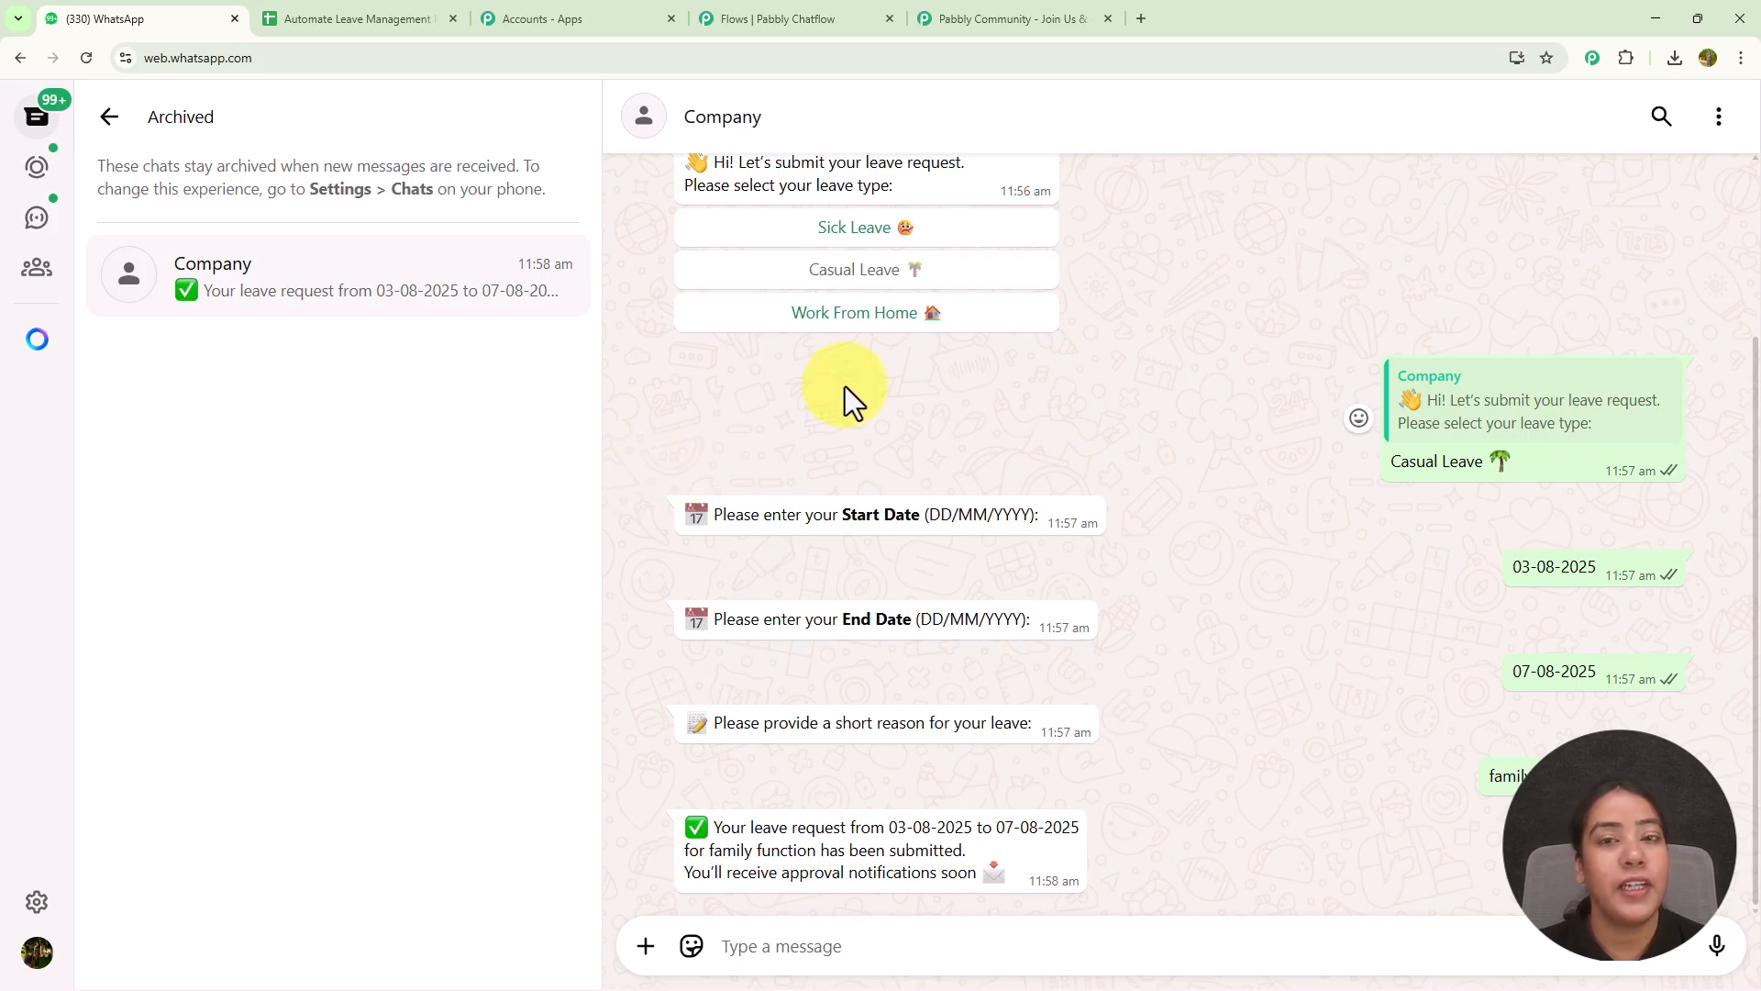
Step: Open the Pabbly Chatflow website, pabbly.com/chatflow/, in a new browser tab
click(1148, 20)
text(pabbly.com/chatflow/)
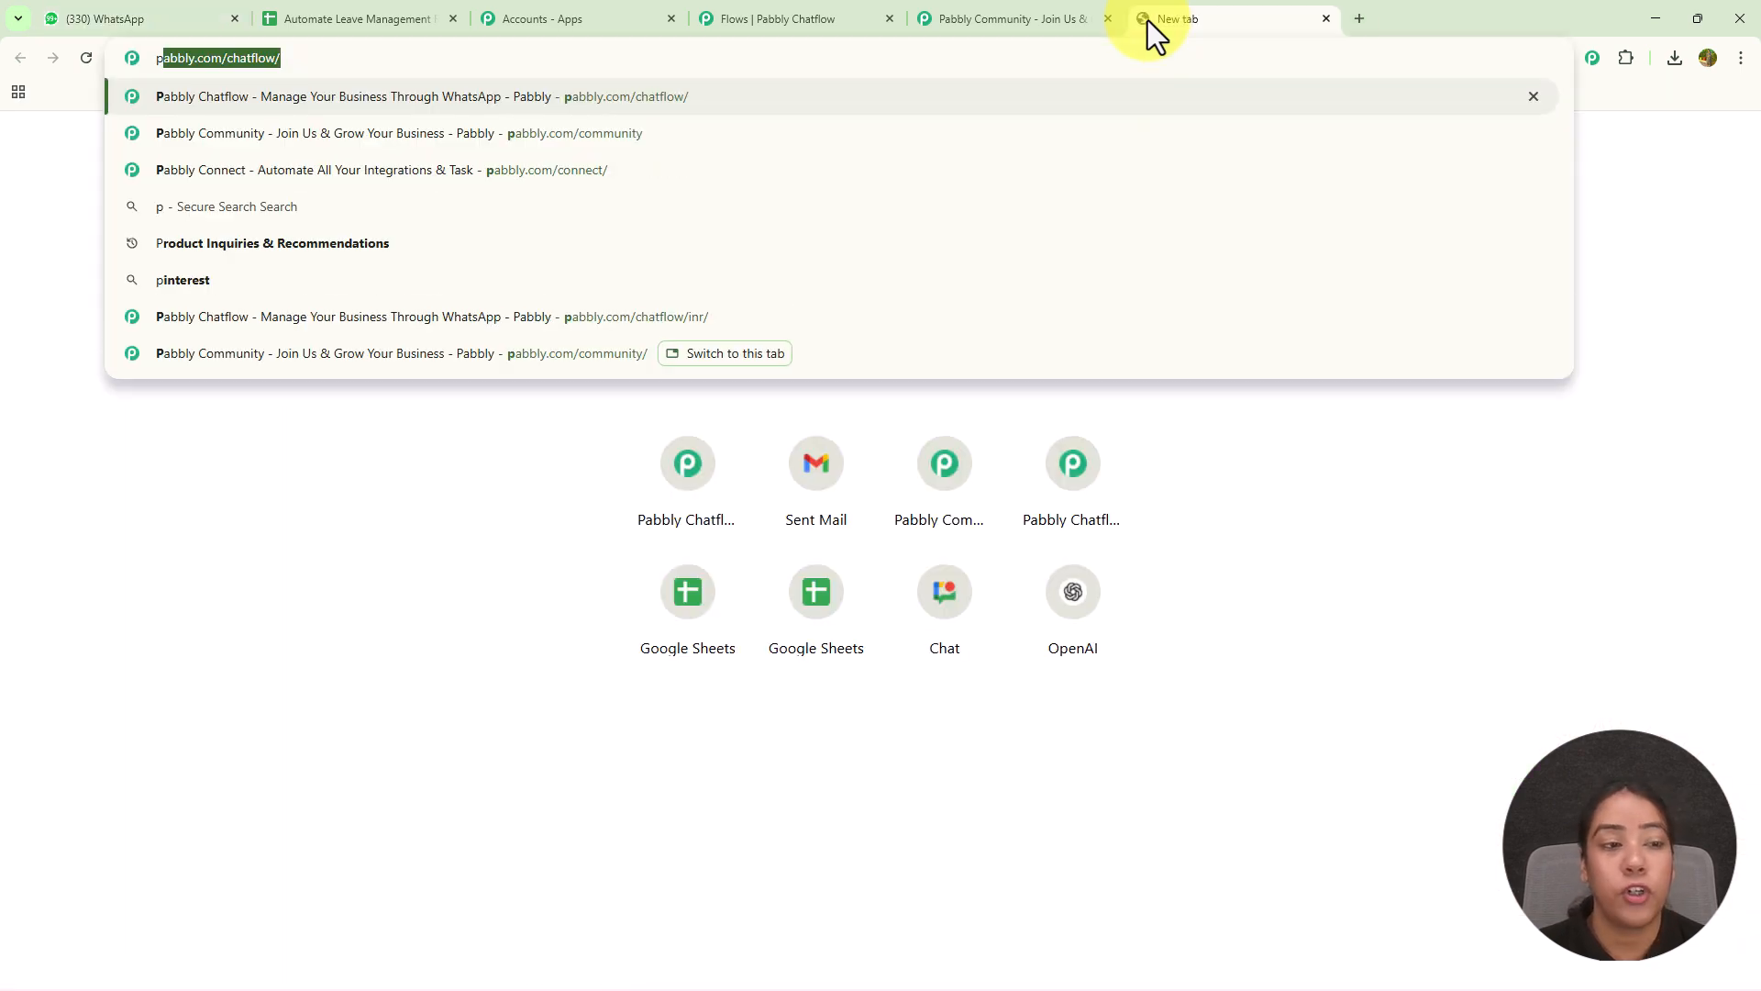
key(Return)
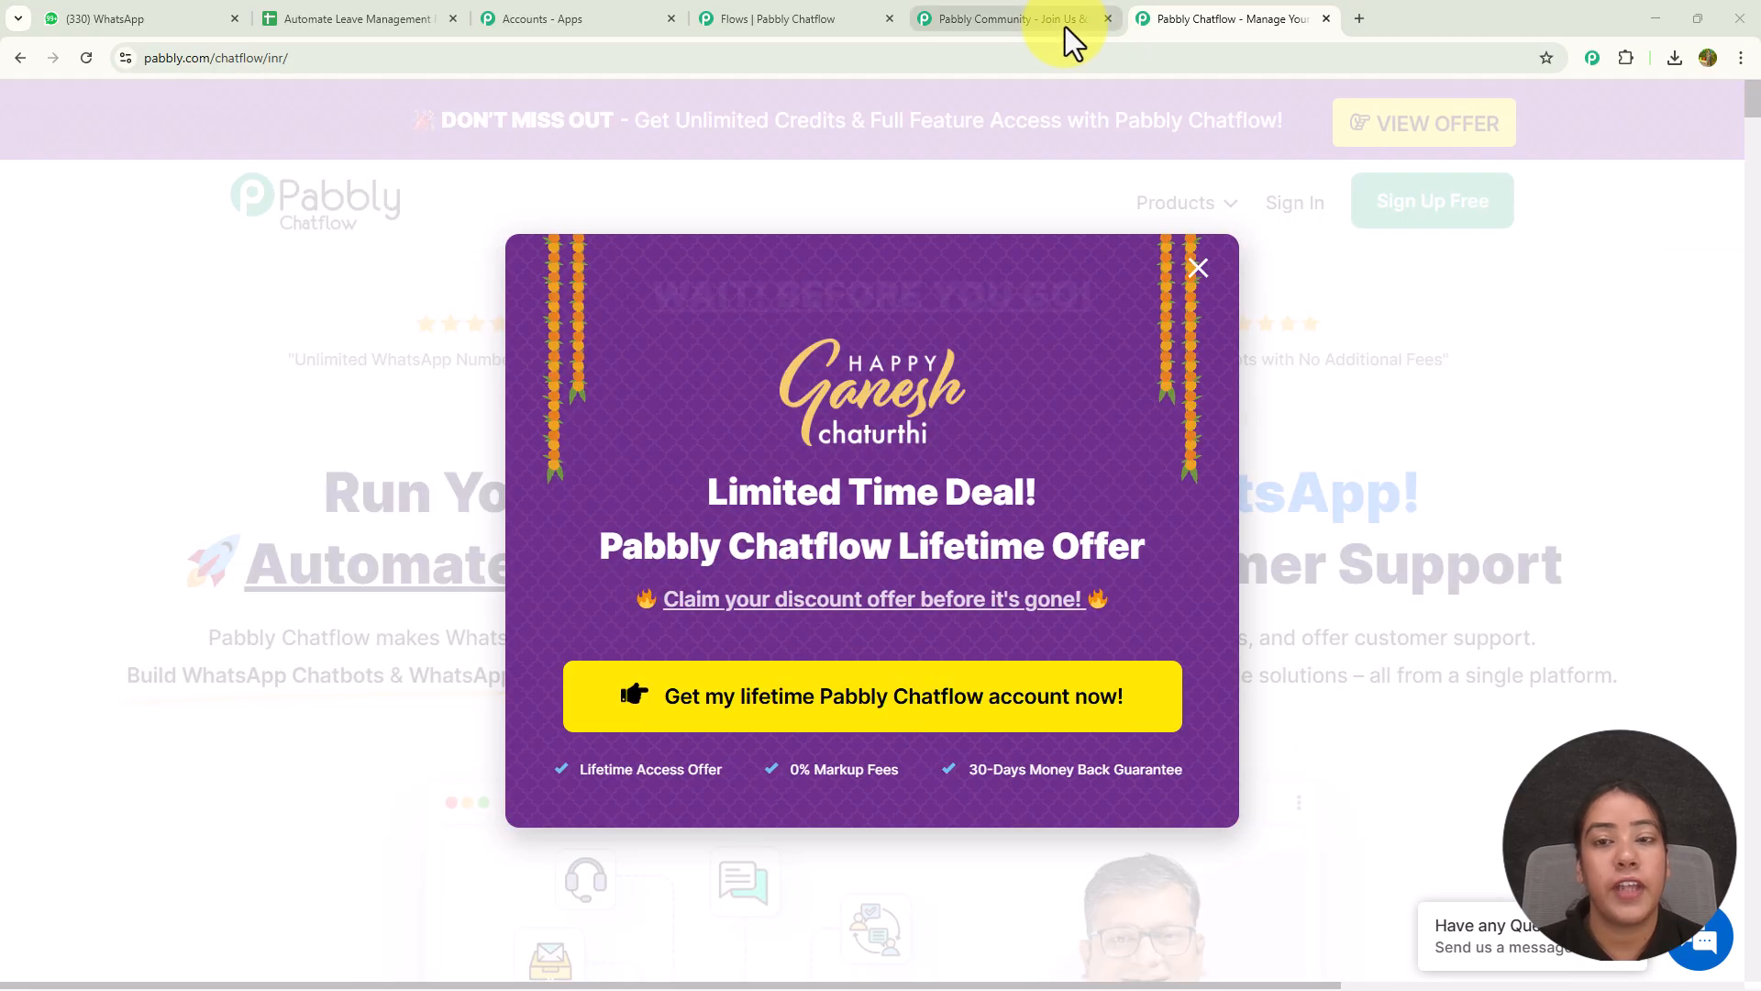
Step: Look through the Pabbly Community page, covering the introduction, the community posts and the reasons to join
click(1065, 24)
scroll(1015, 361, up, 10)
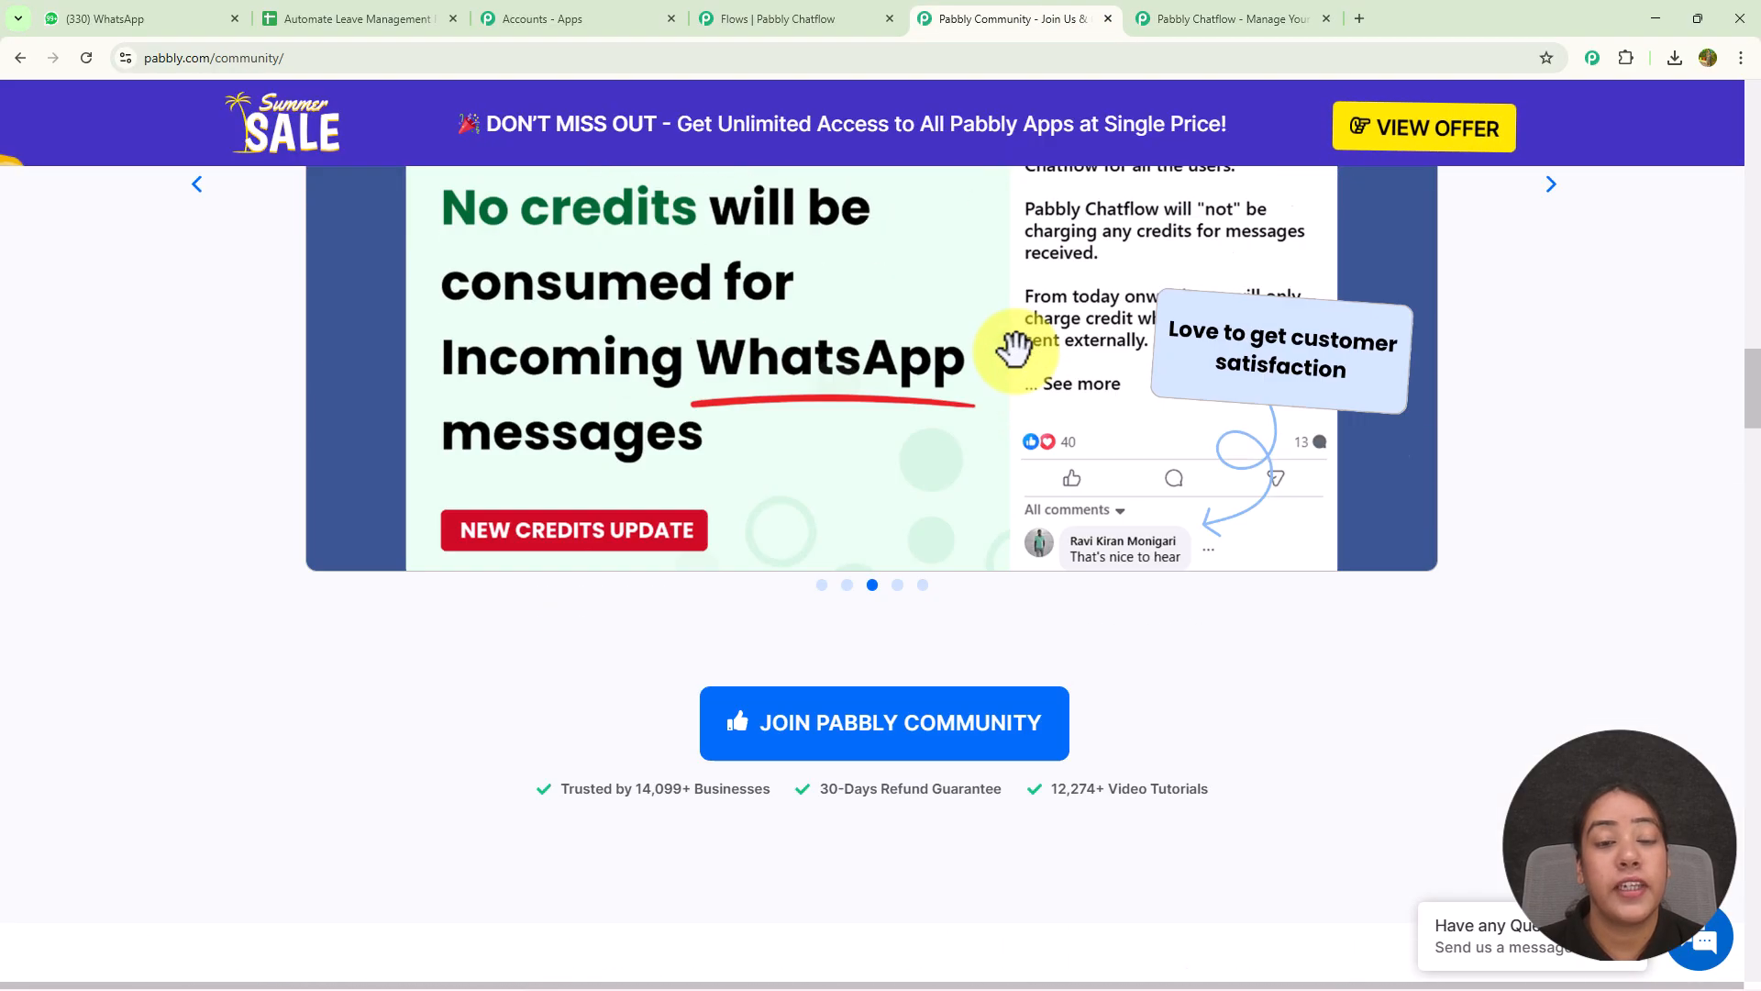
scroll(1016, 365, up, 12)
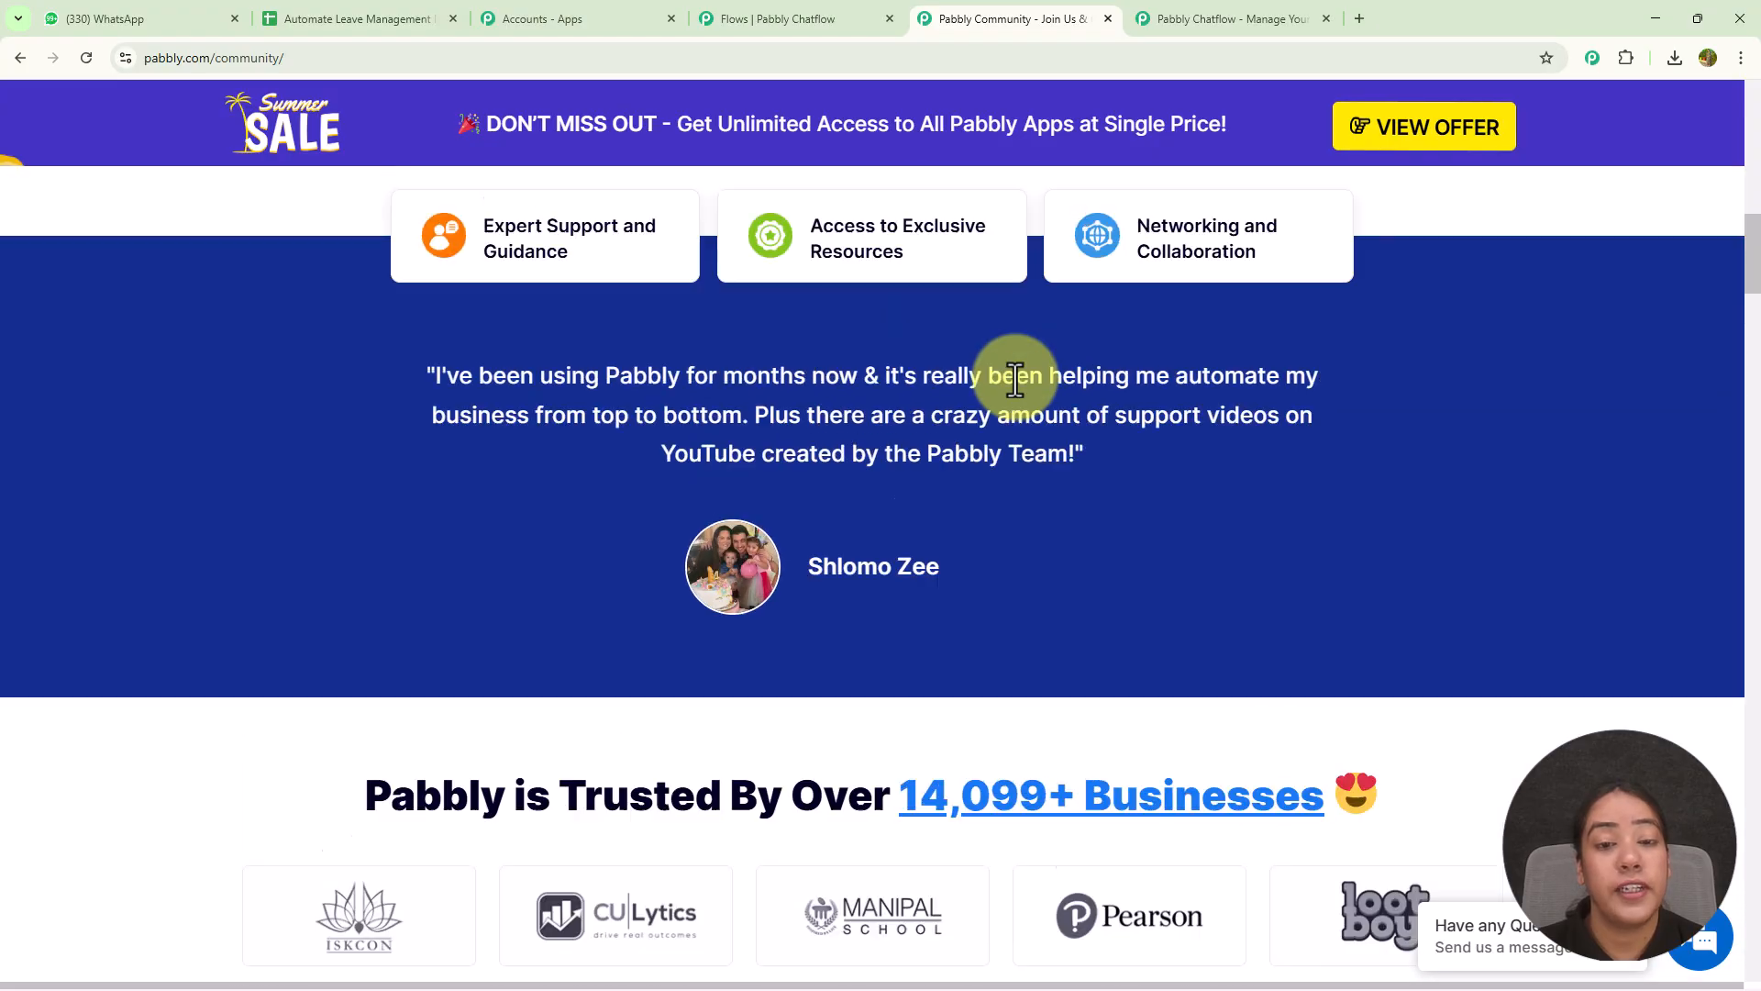
scroll(1015, 379, up, 5)
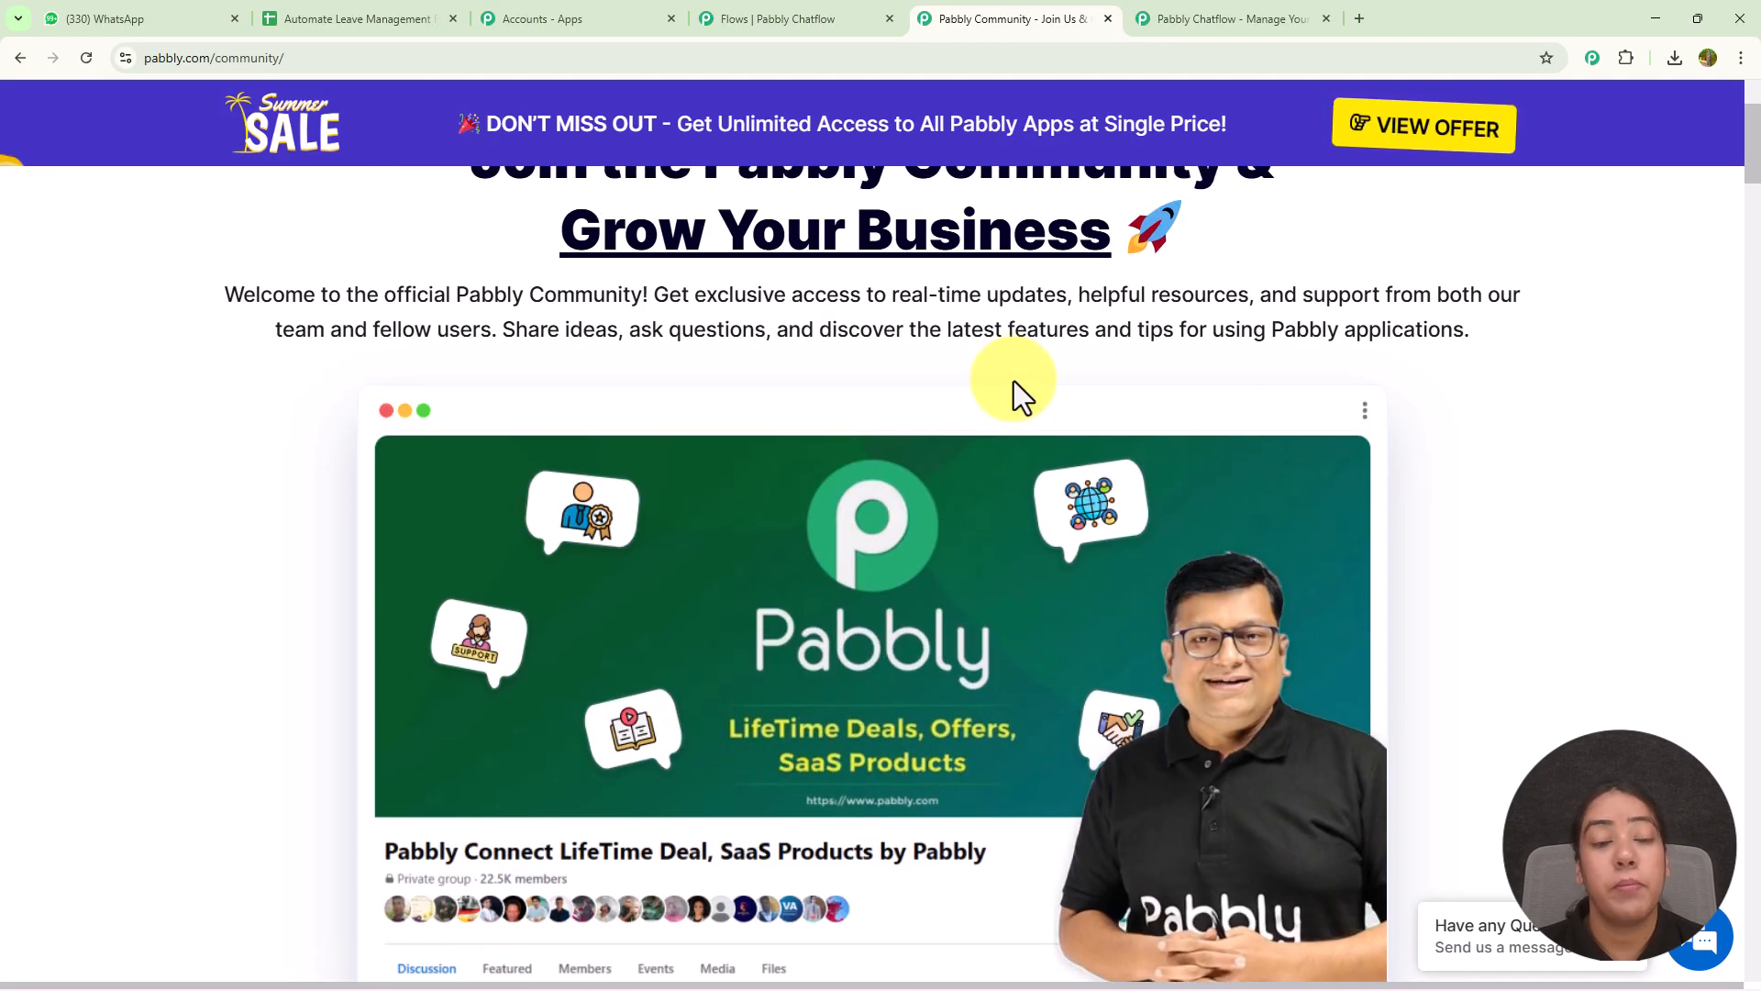
scroll(1004, 389, down, 1)
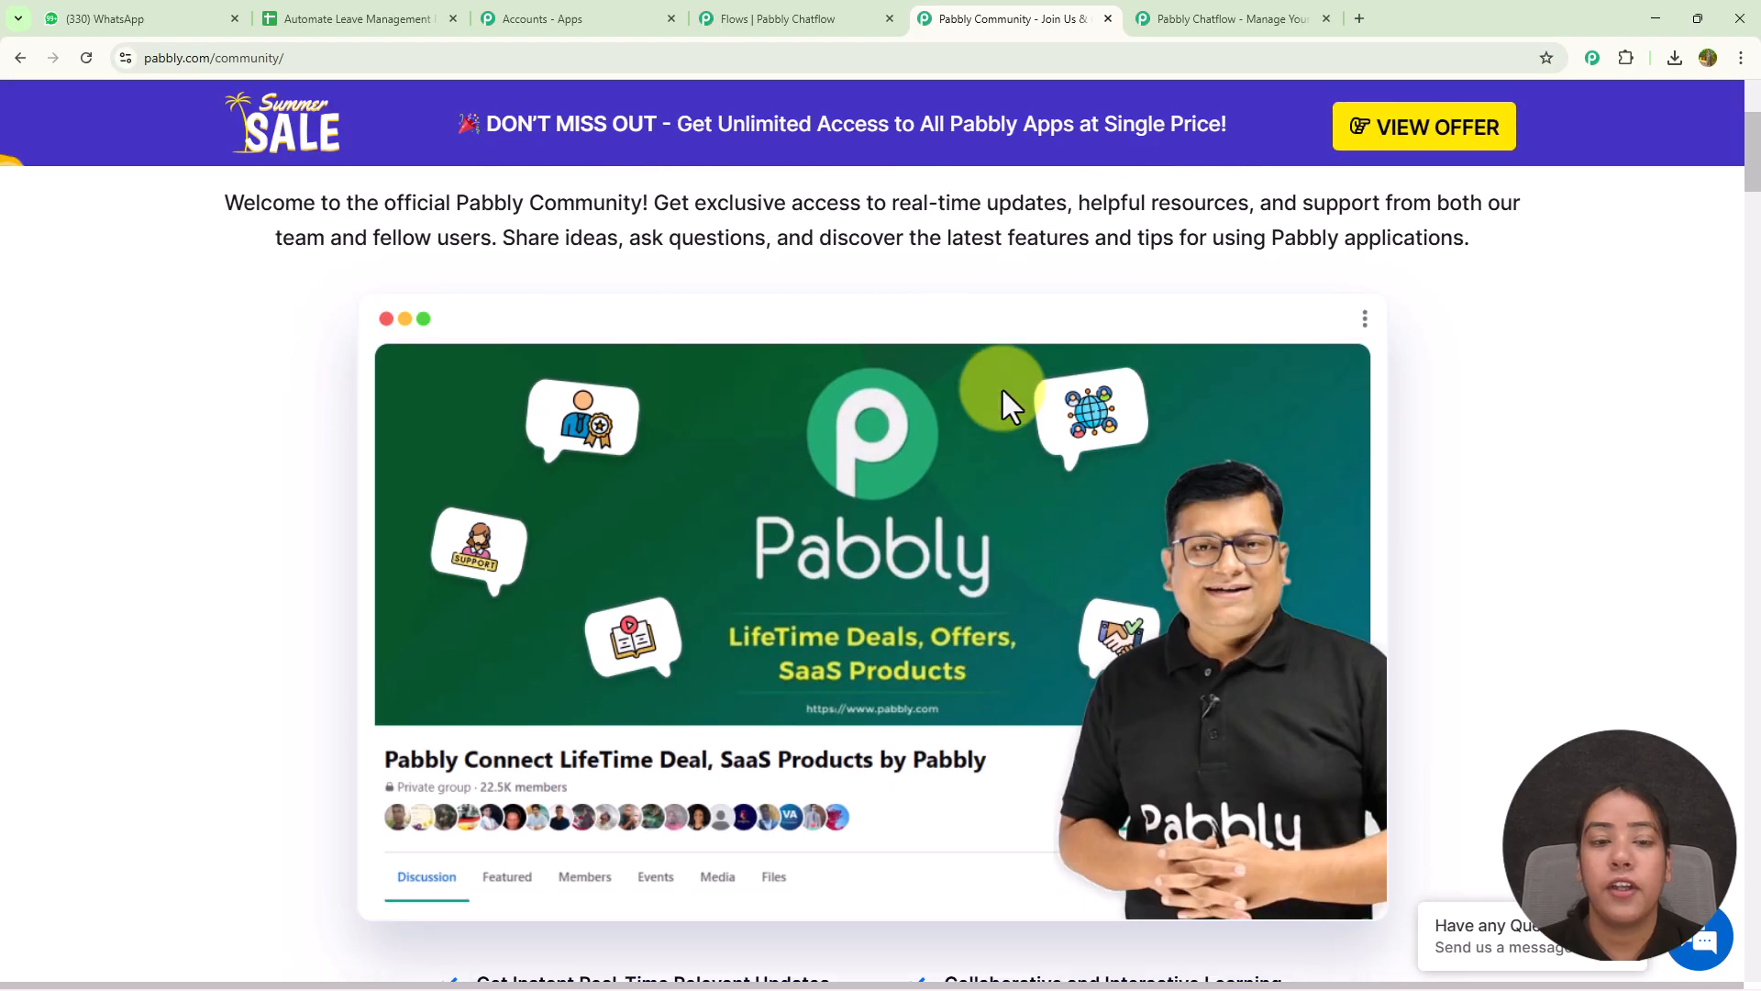
scroll(1004, 389, up, 4)
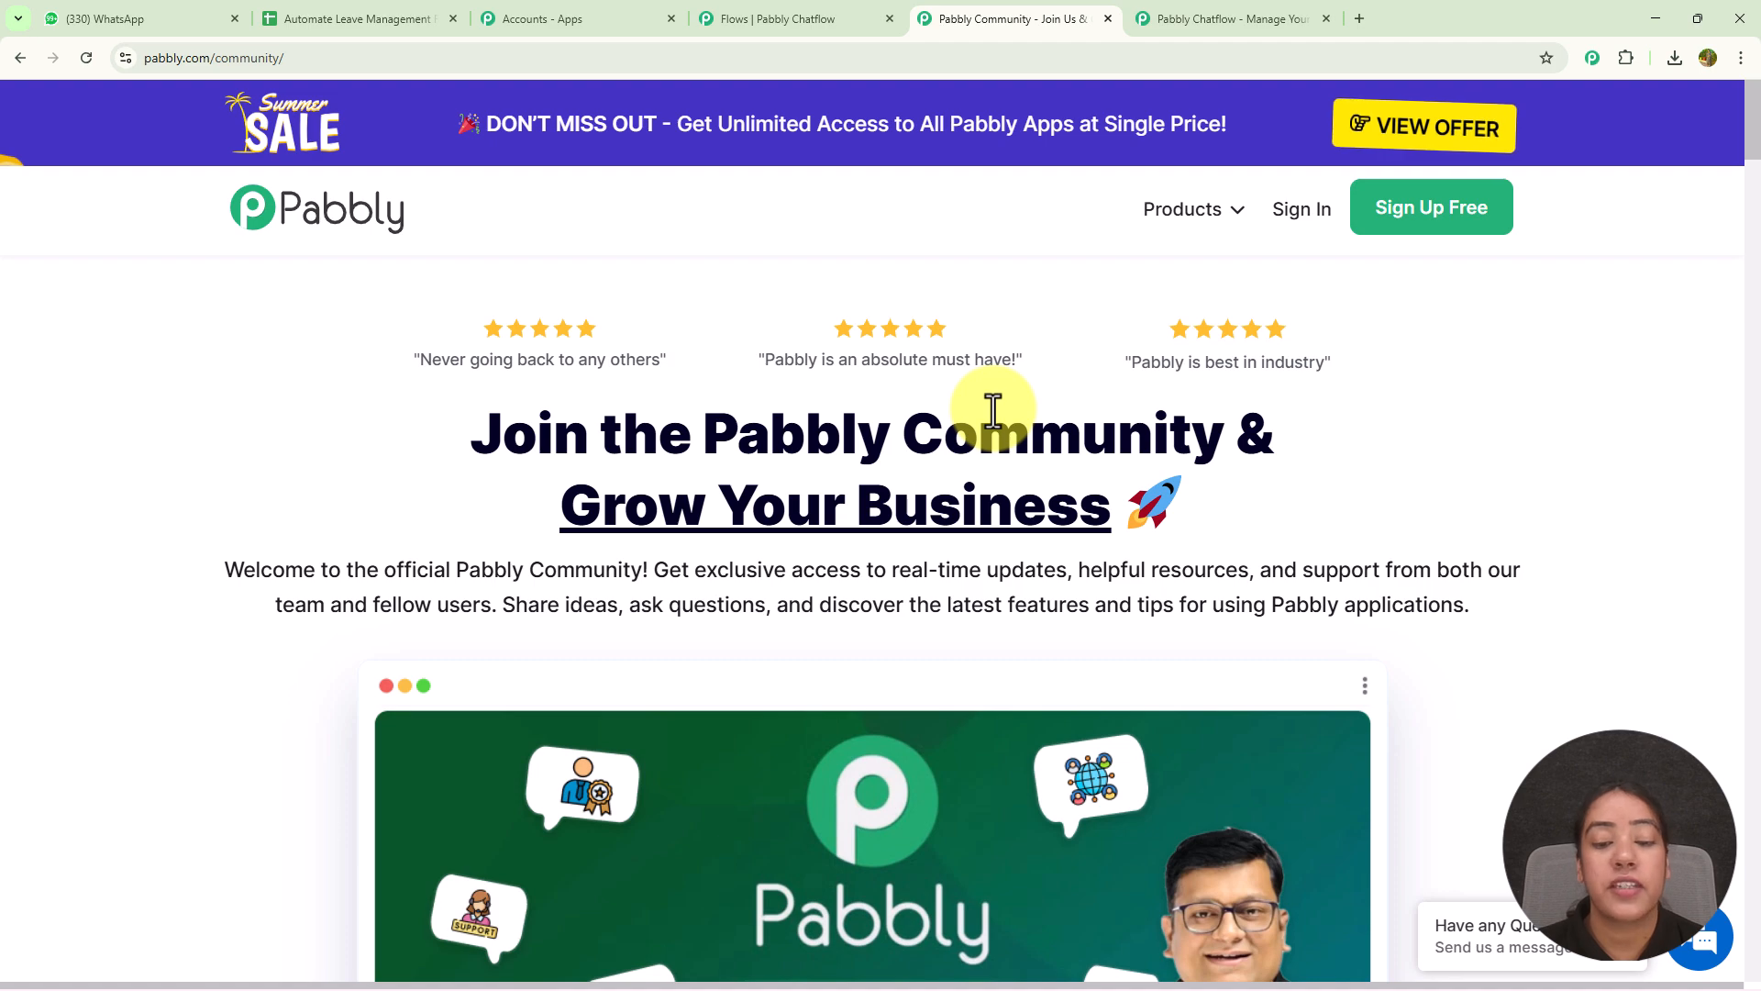
scroll(993, 410, down, 1)
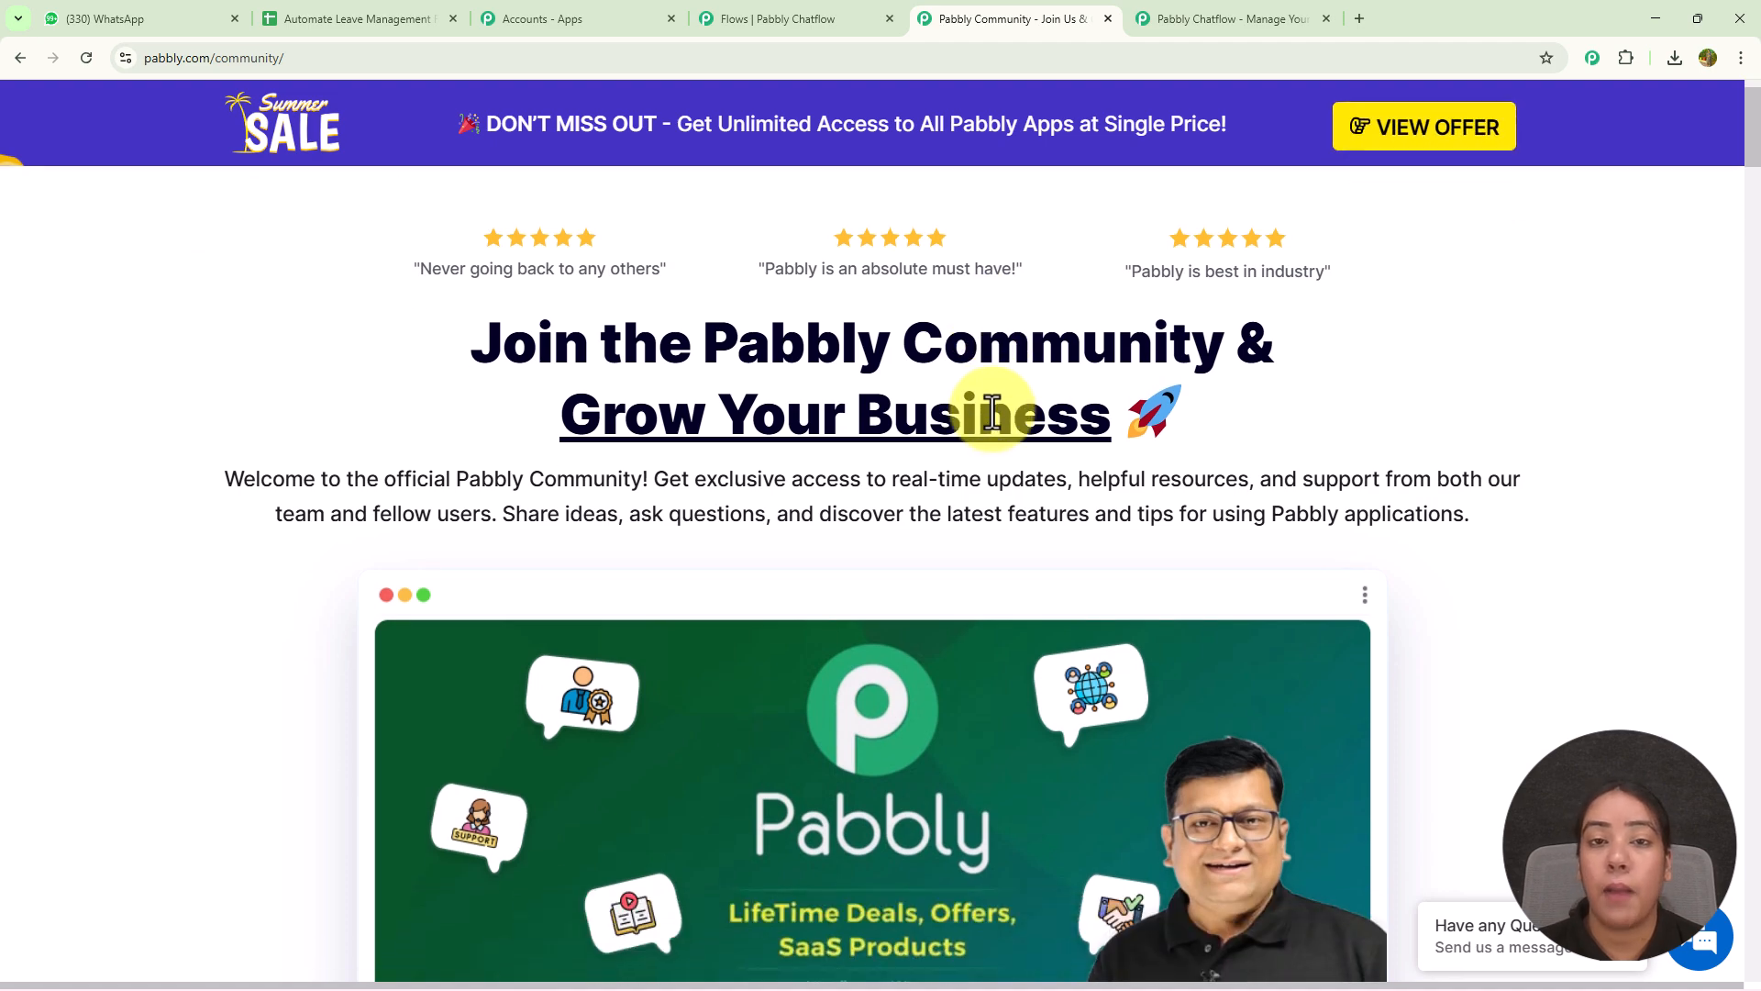
scroll(993, 411, down, 3)
scroll(992, 411, down, 4)
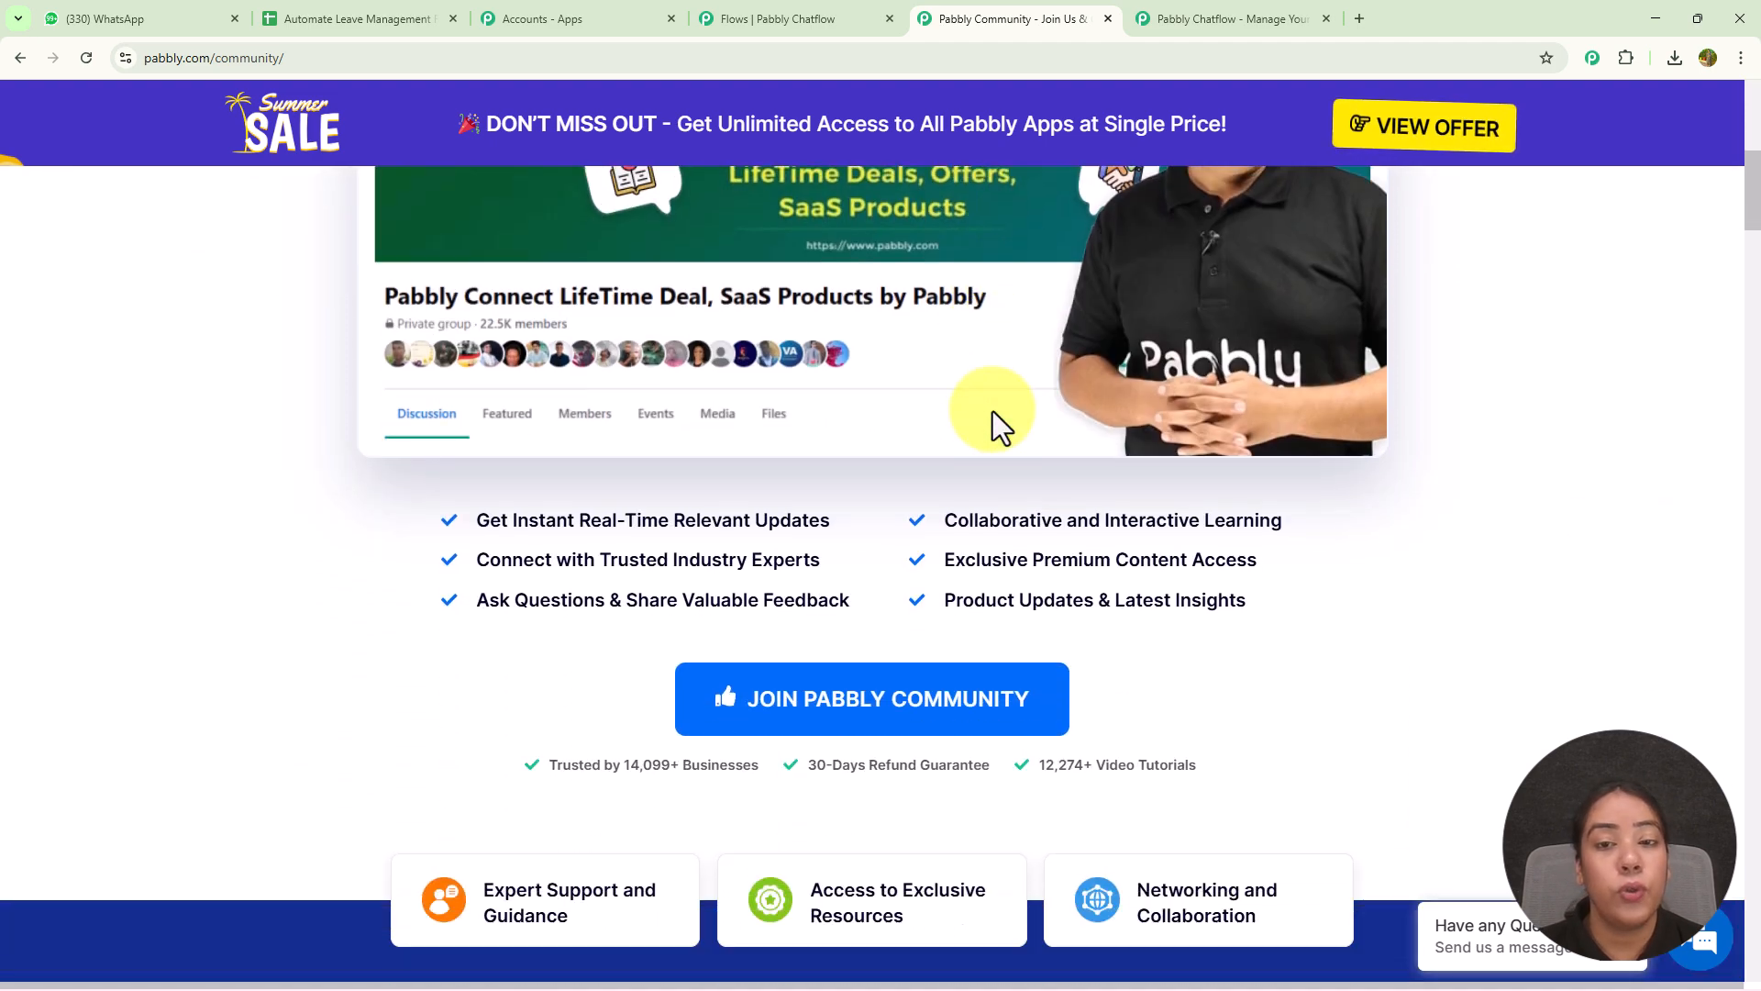
scroll(992, 411, down, 10)
scroll(992, 411, down, 5)
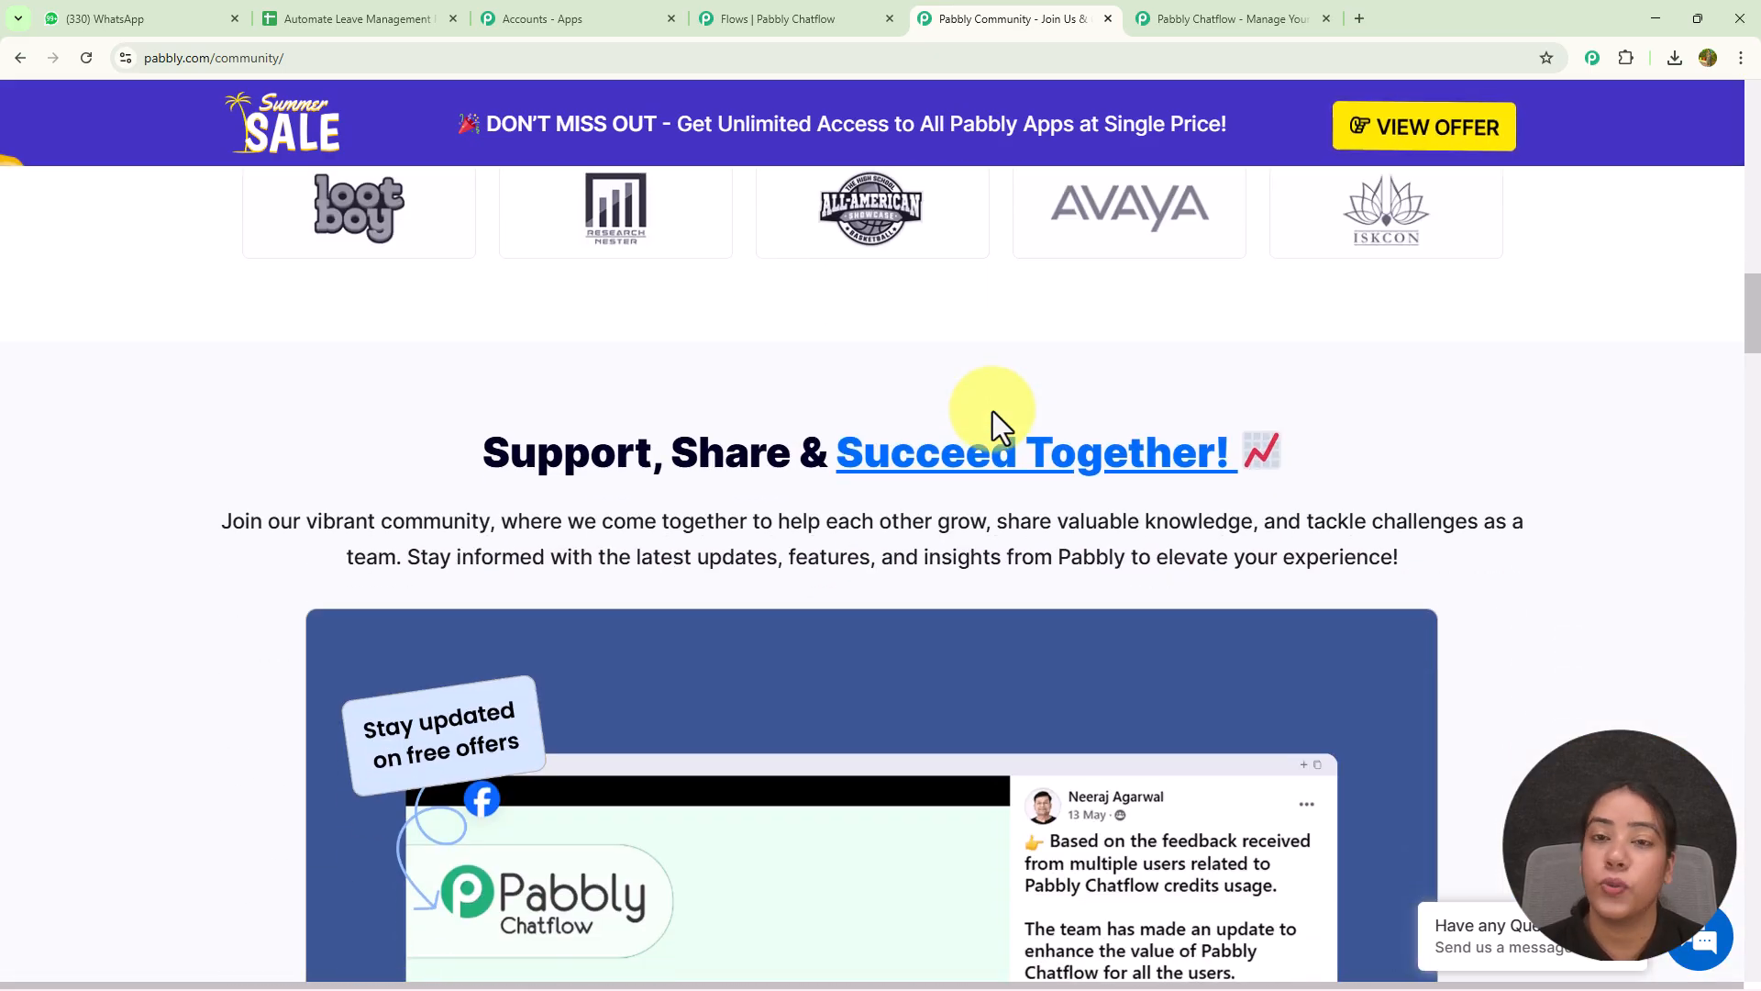
scroll(992, 411, down, 6)
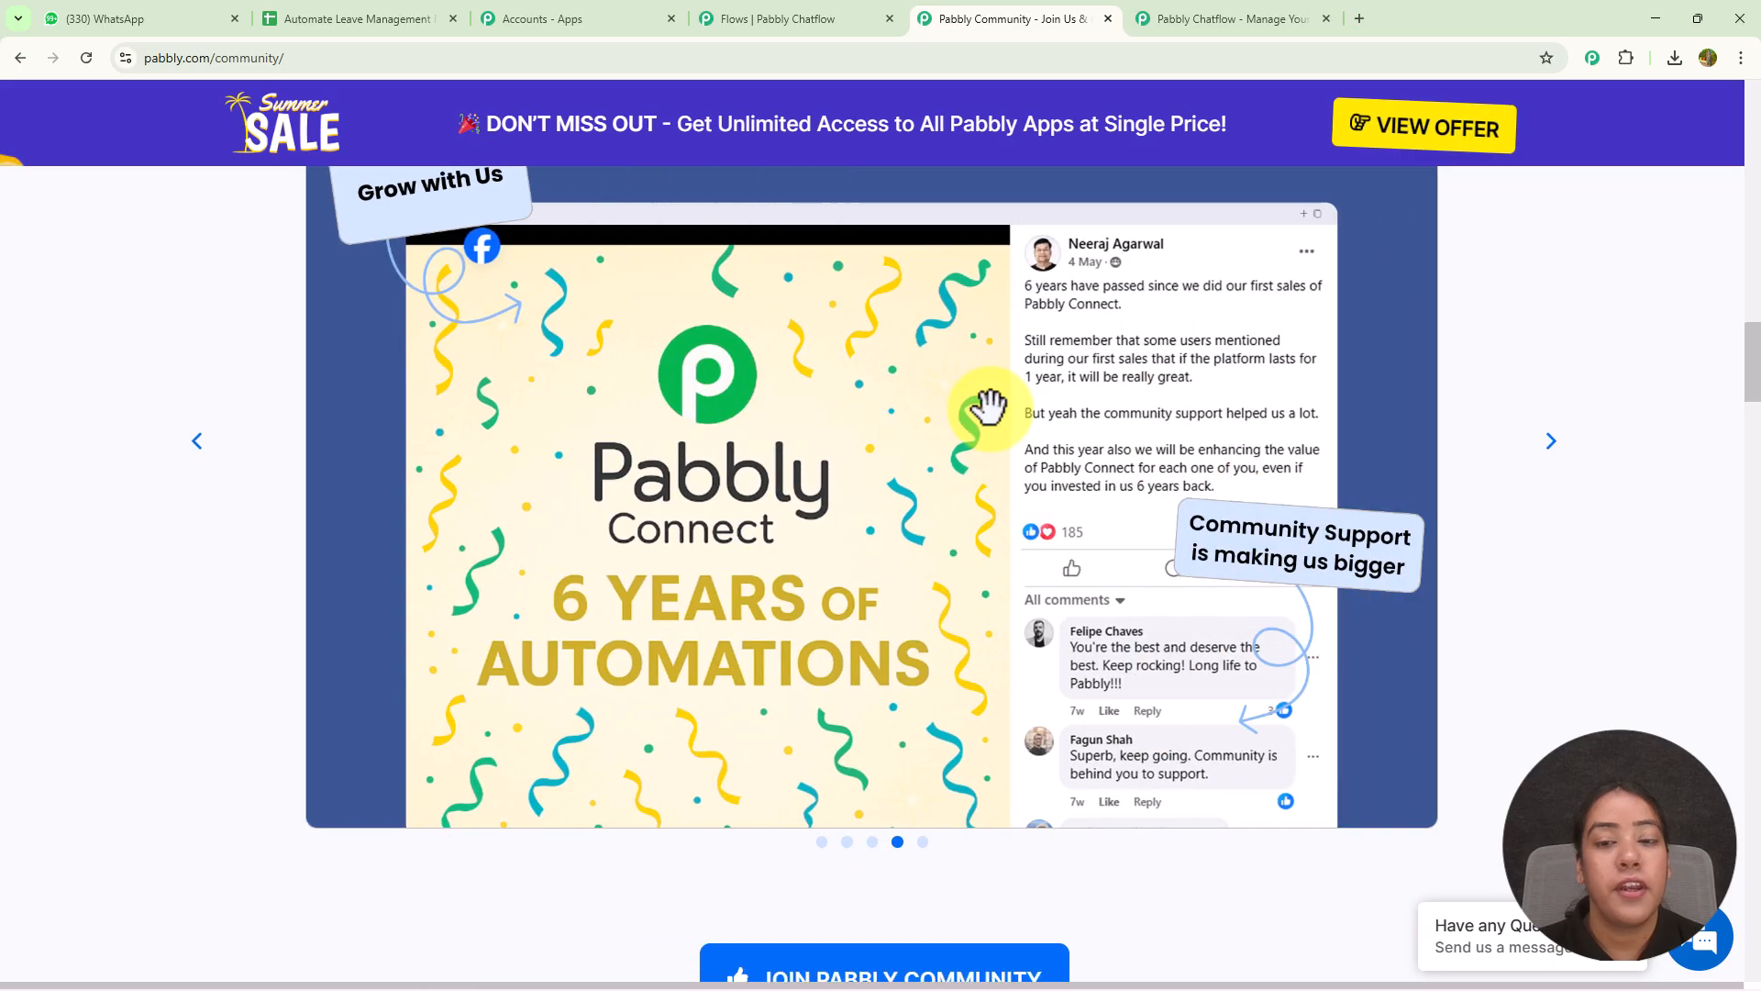
scroll(990, 406, down, 8)
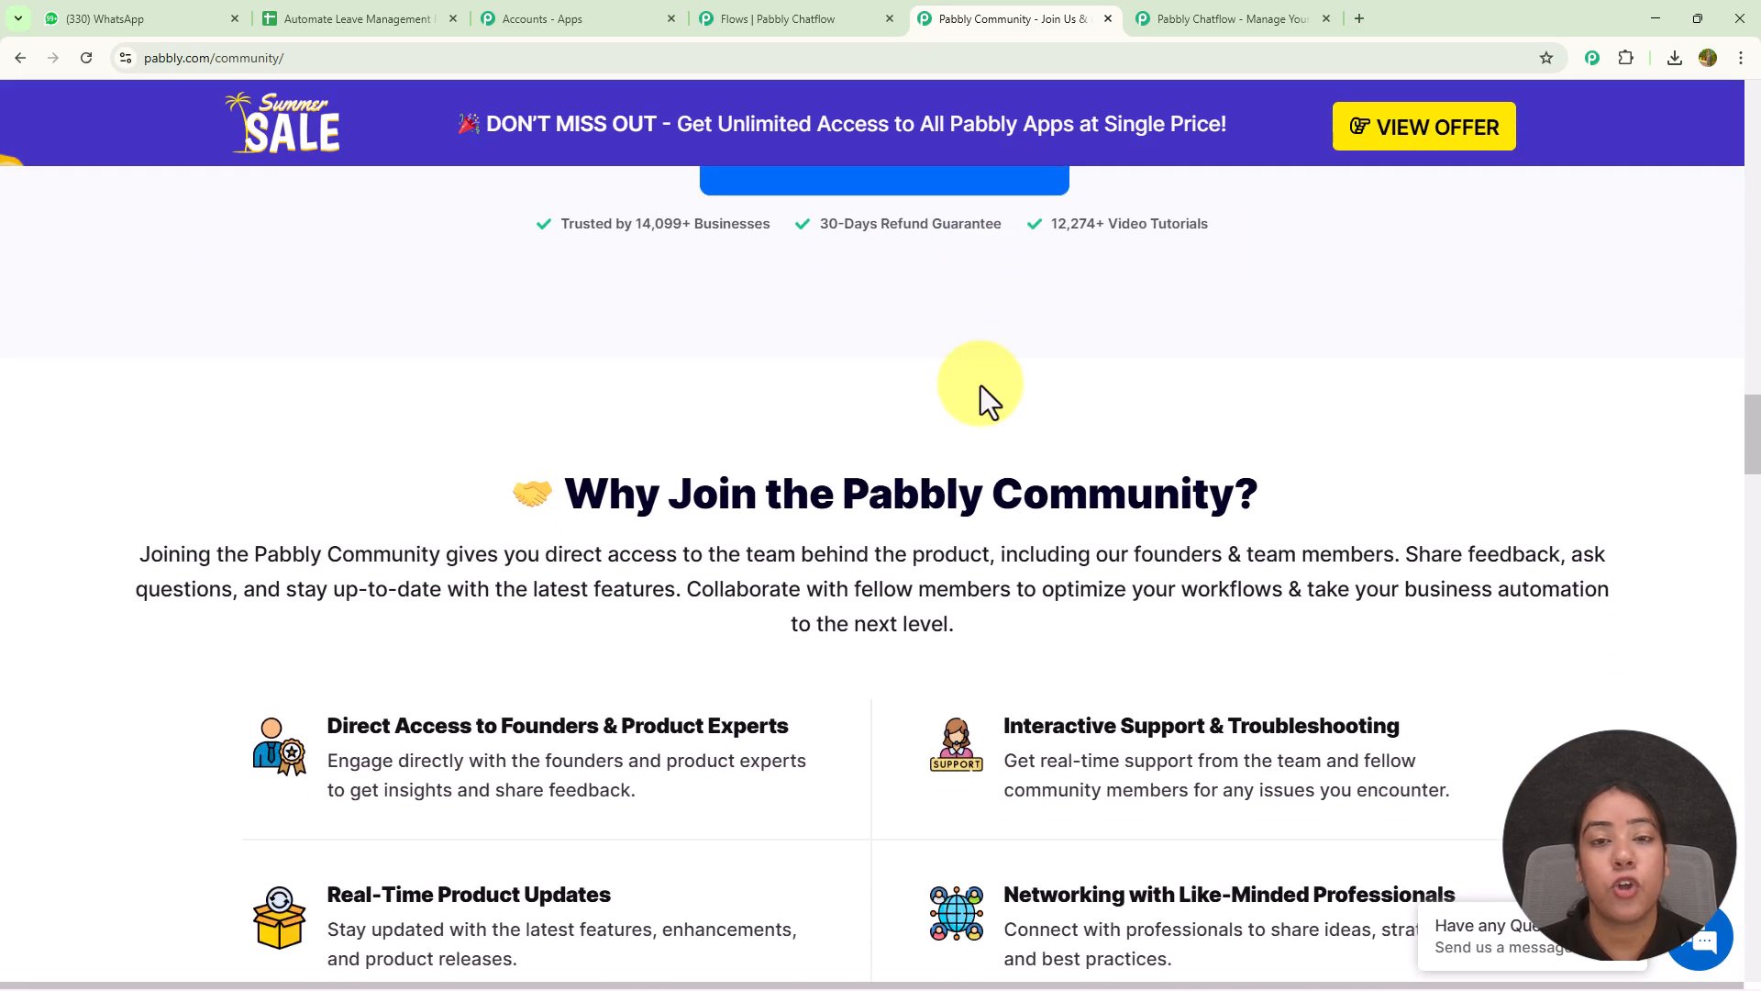
Step: Return to the Pabbly Chatflow website, dismiss the lifetime offer, and sign in to access the Pabbly Chatflow app
click(1184, 18)
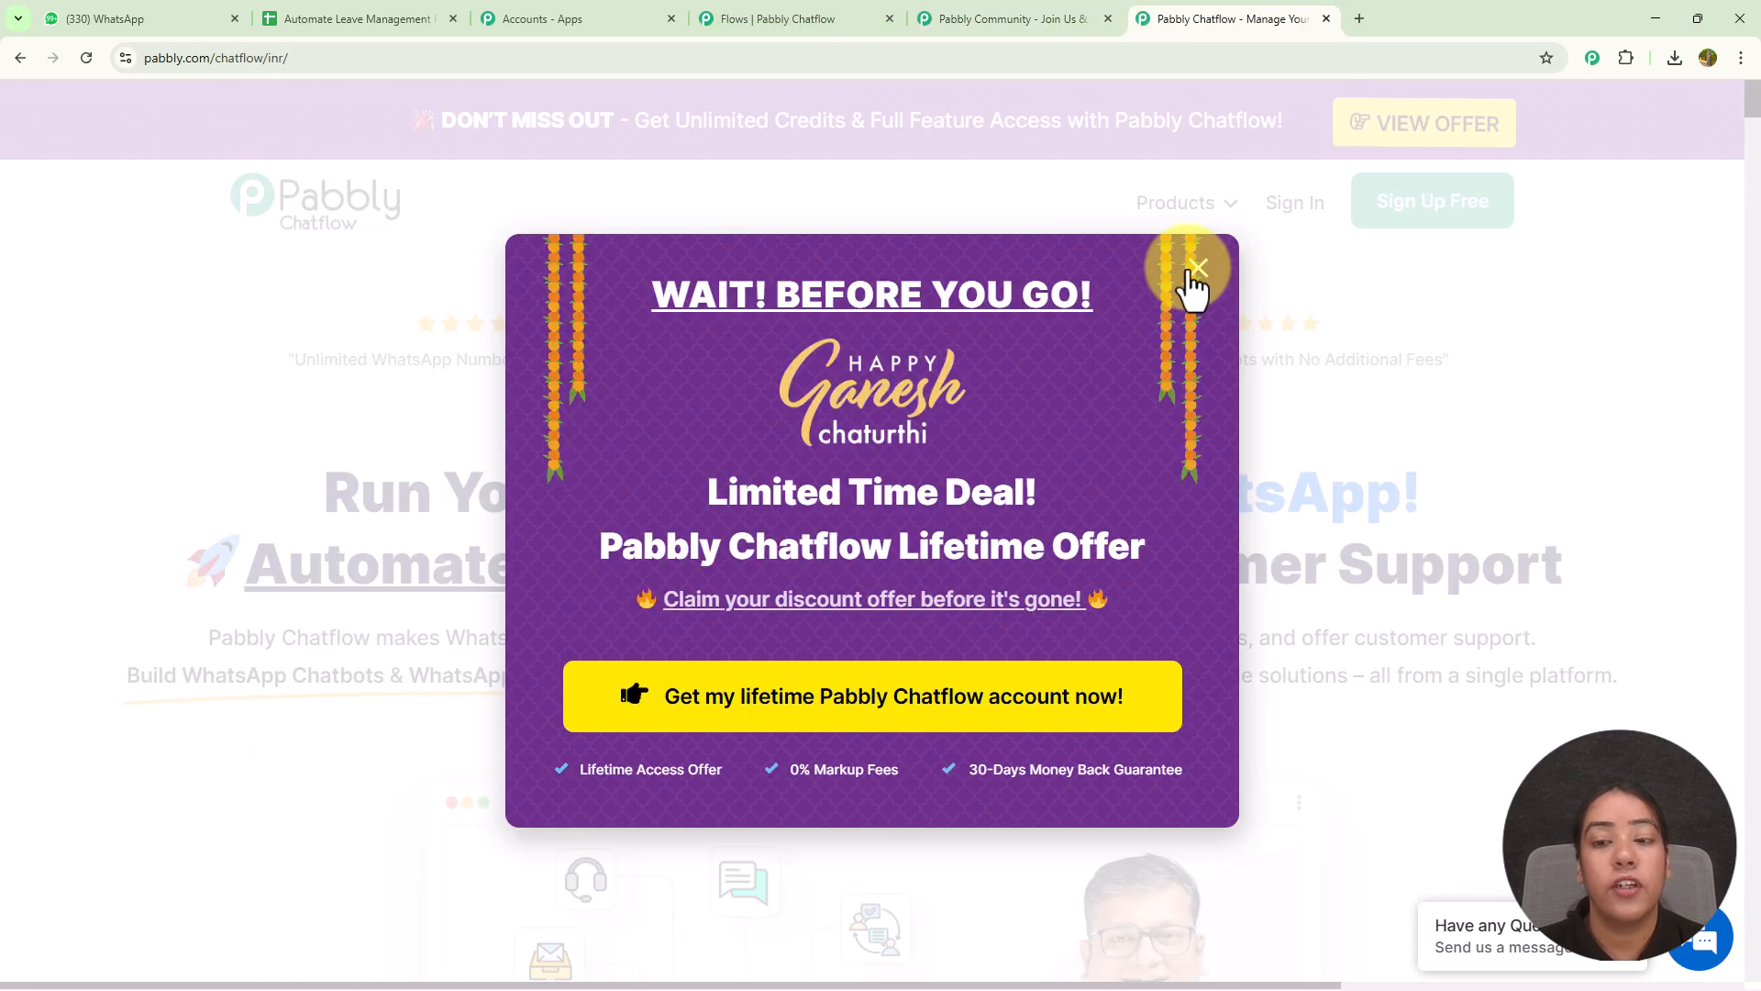
click(1195, 270)
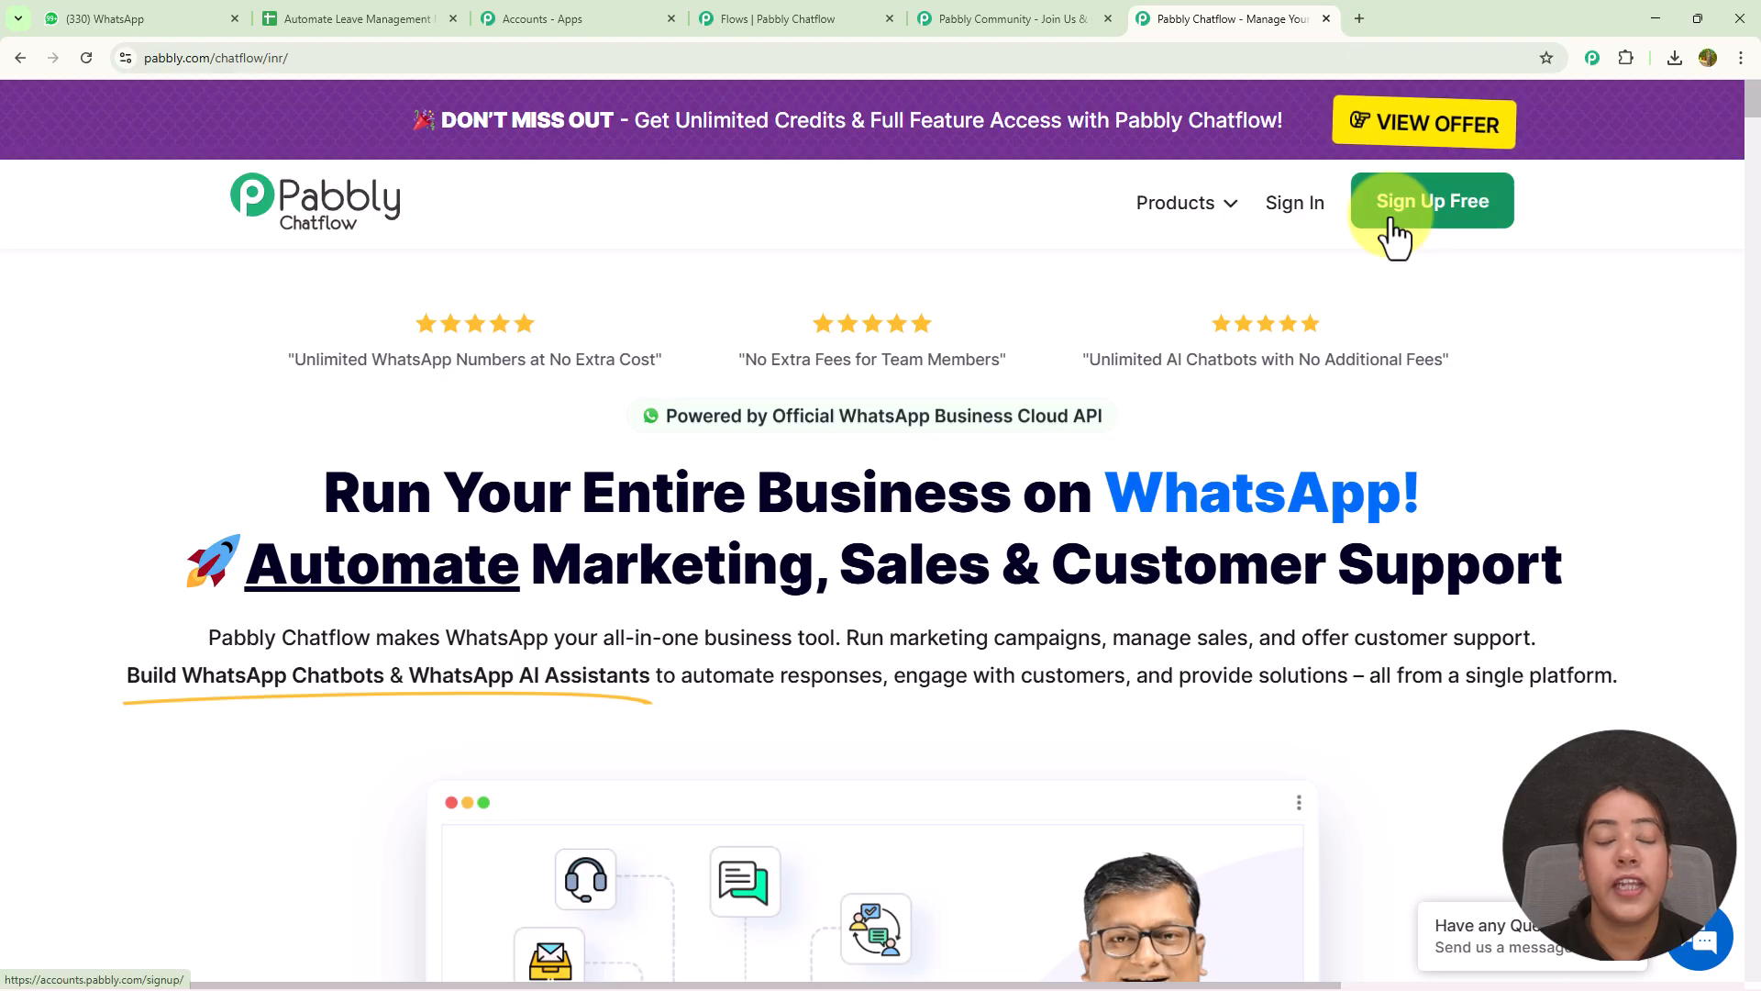
click(1278, 223)
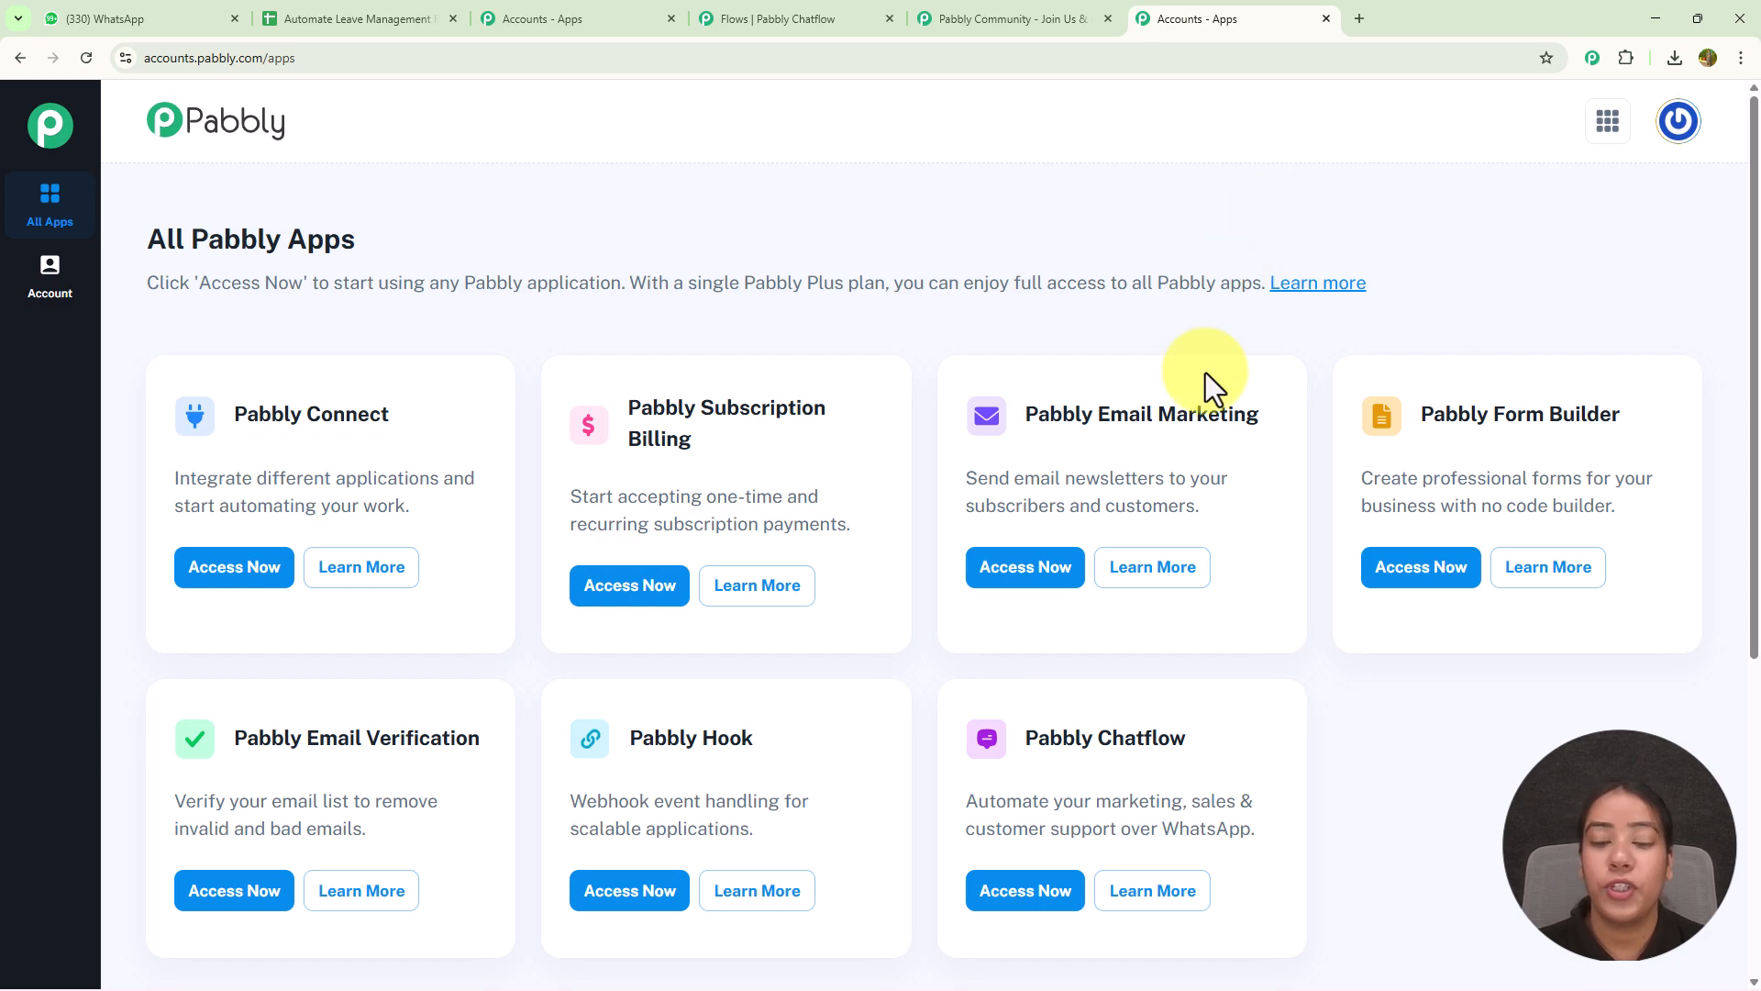
click(1026, 889)
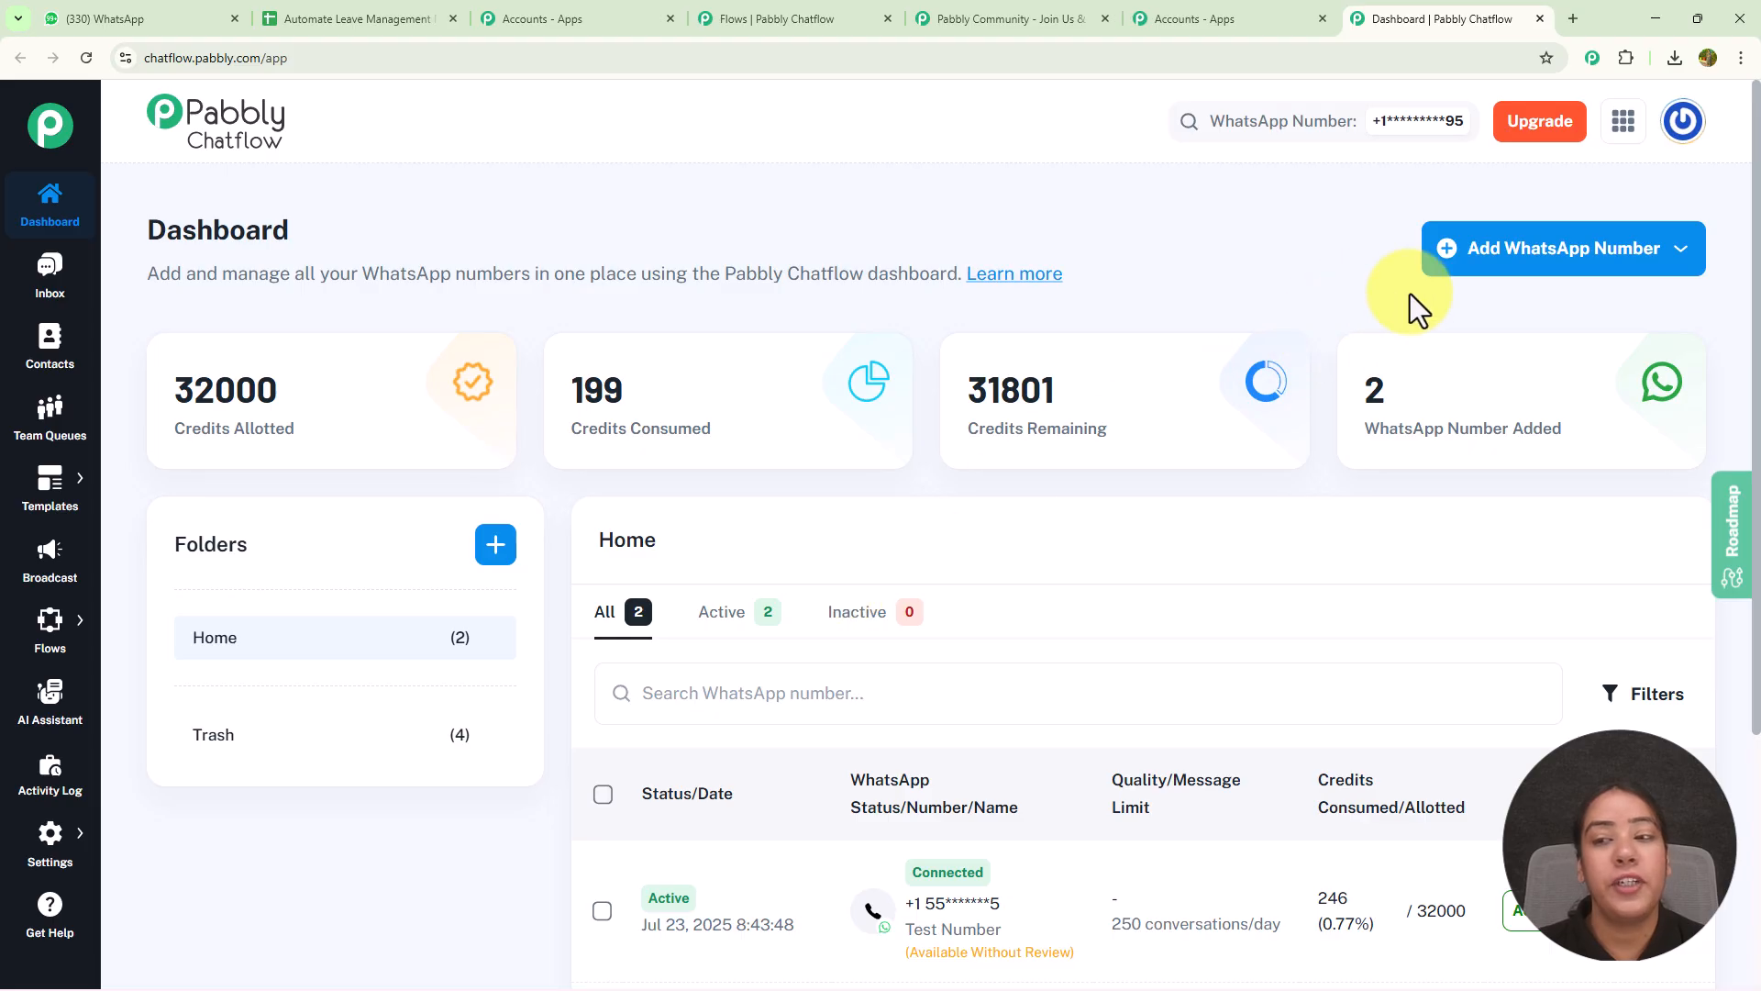
Step: Review the connection options for adding a WhatsApp number on the Chatflow dashboard
click(1488, 272)
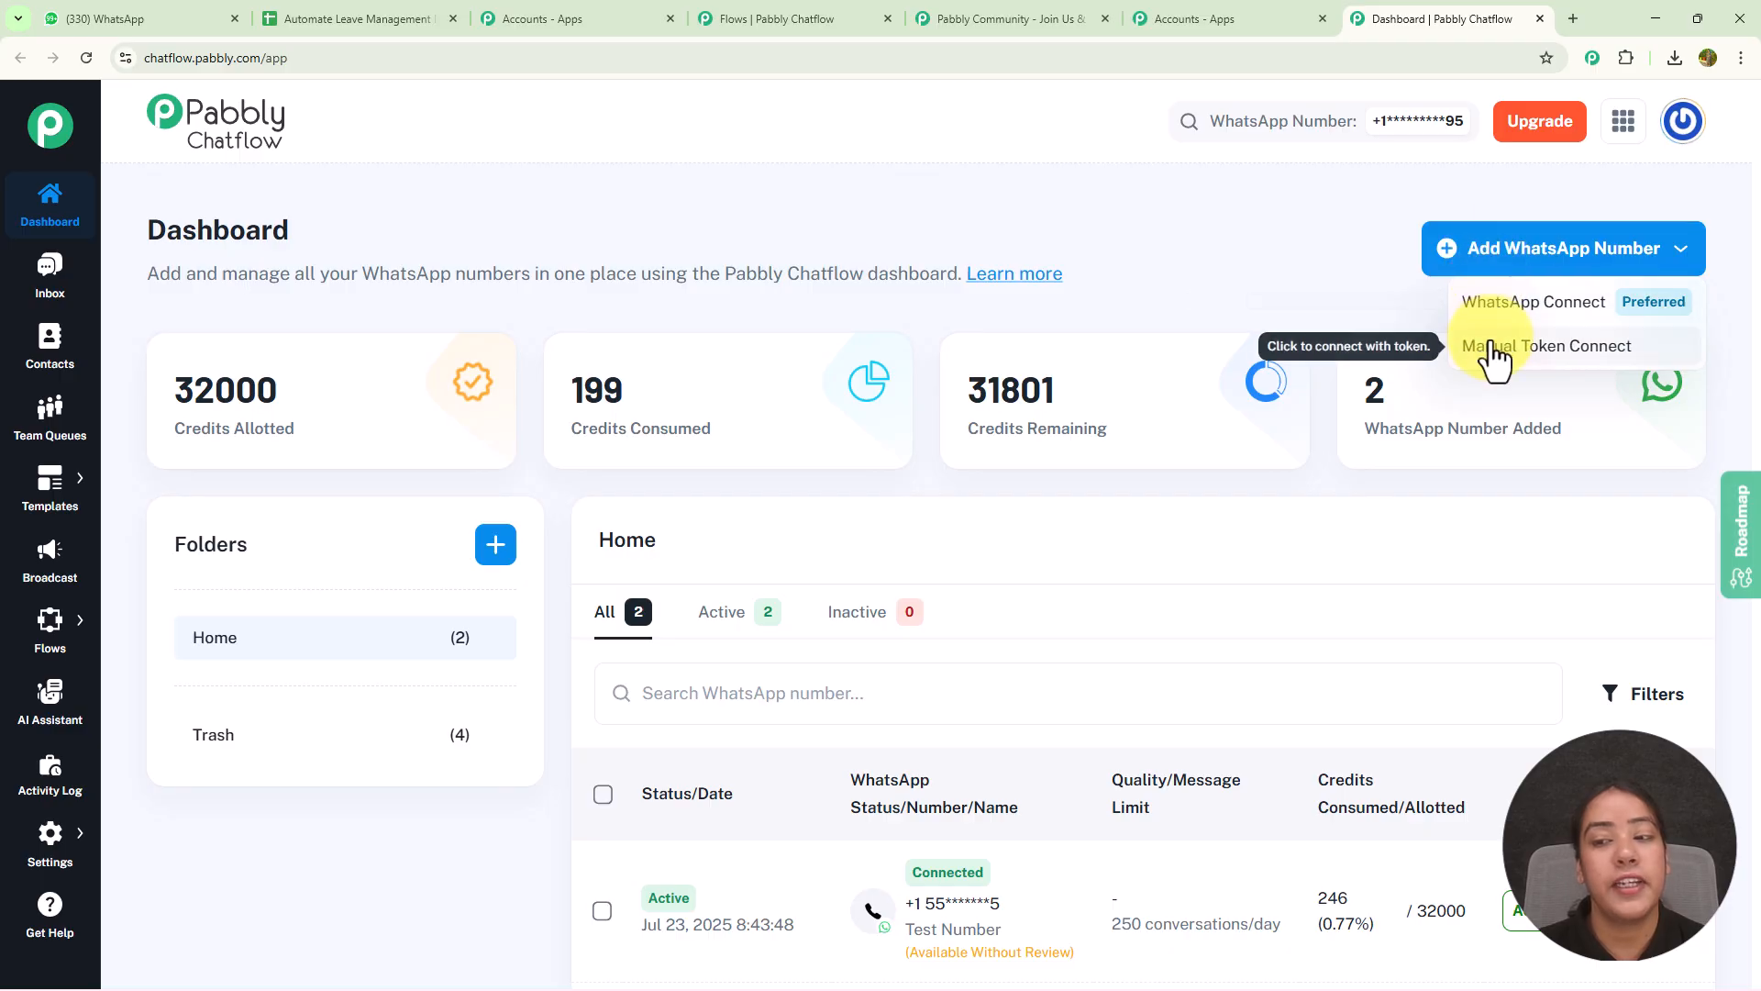
click(1407, 293)
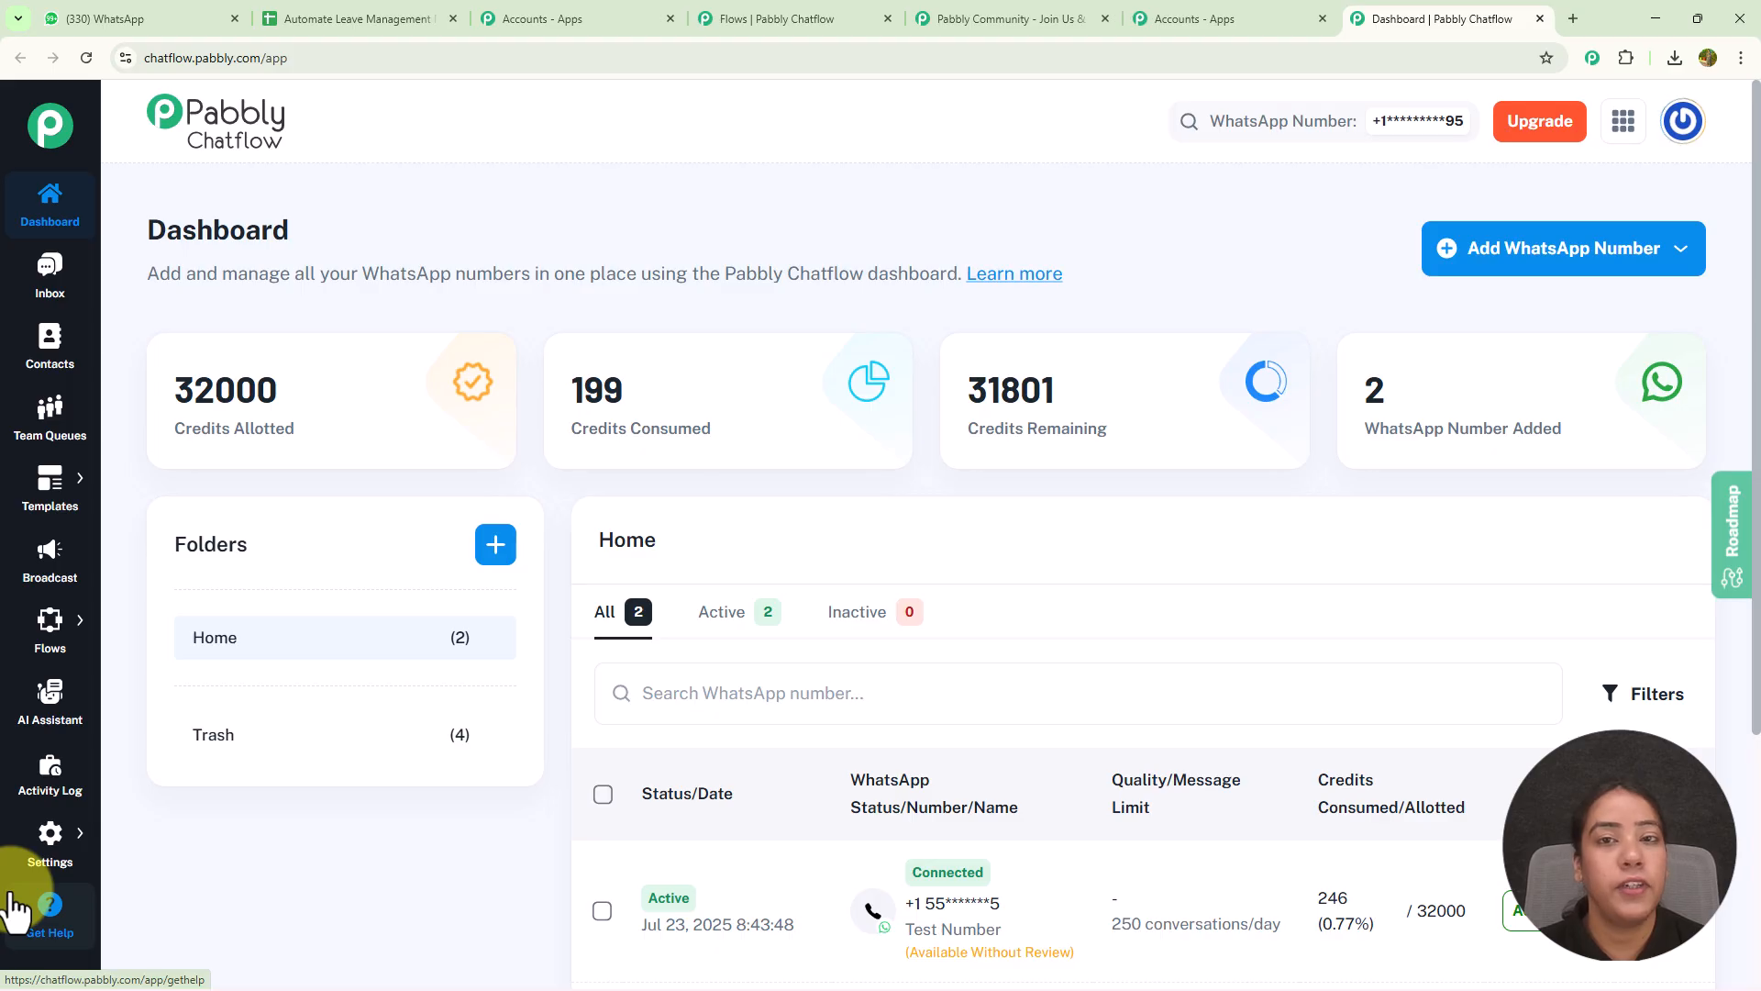
mouse_move(23, 858)
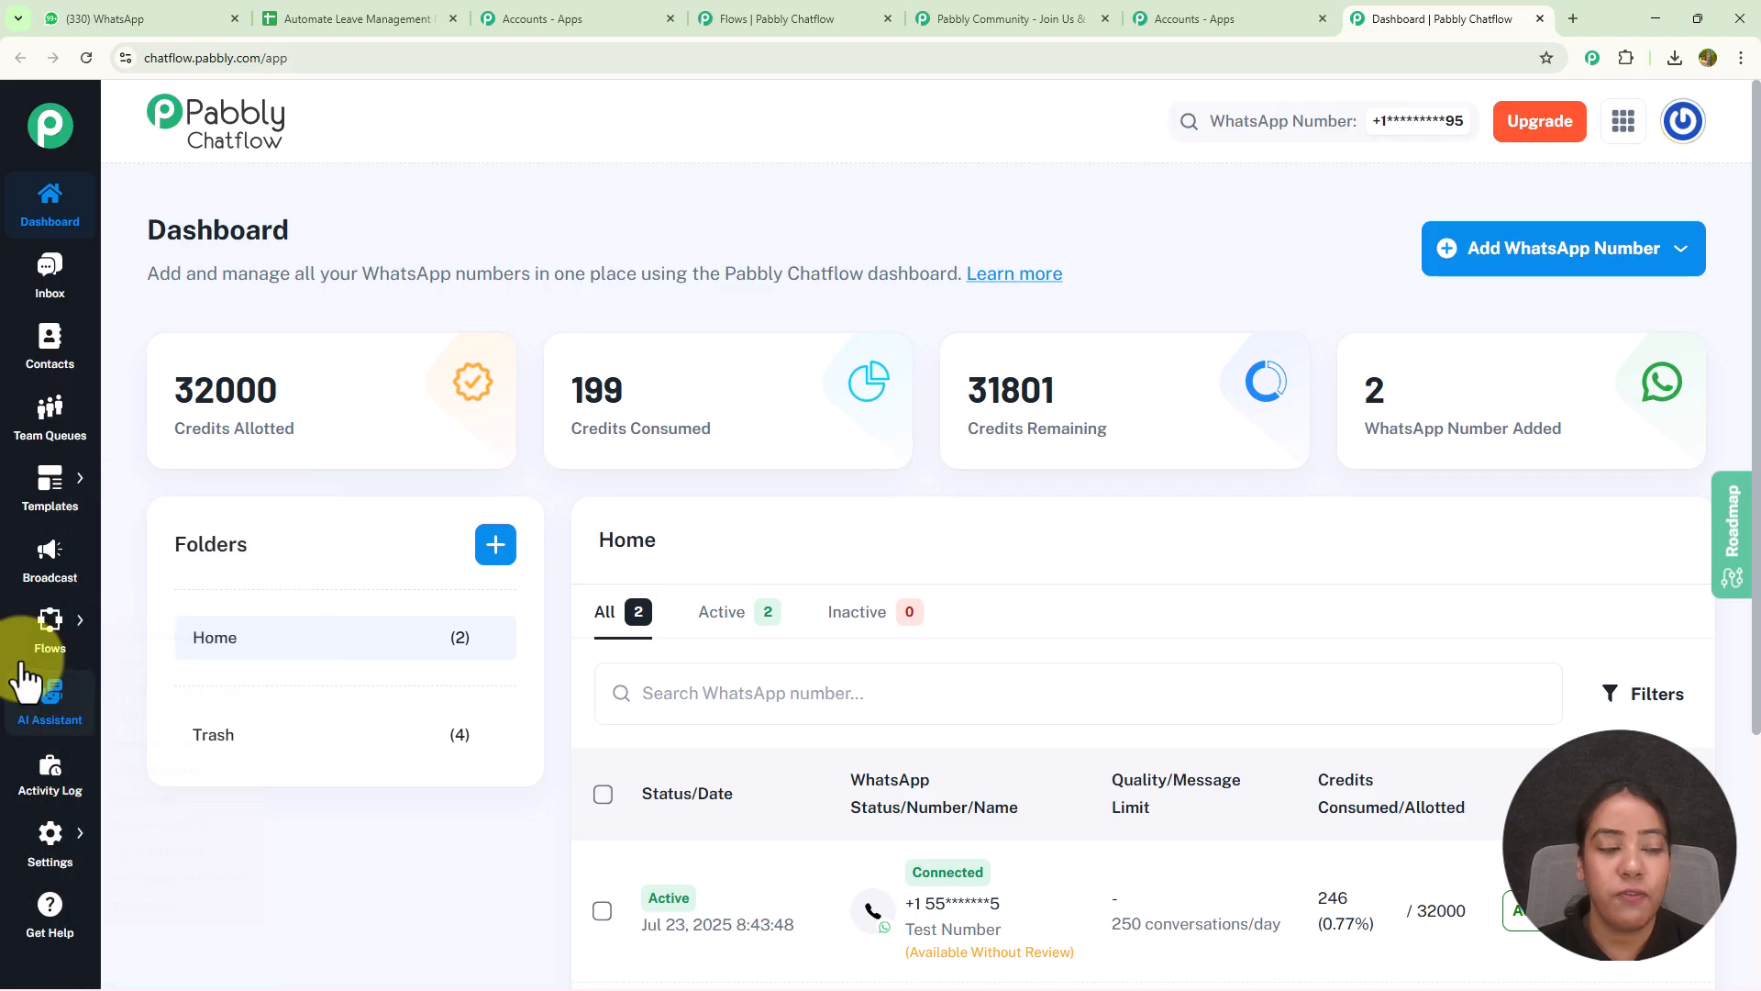
Step: Open the Flow Builder and add a new flow
mouse_move(35, 647)
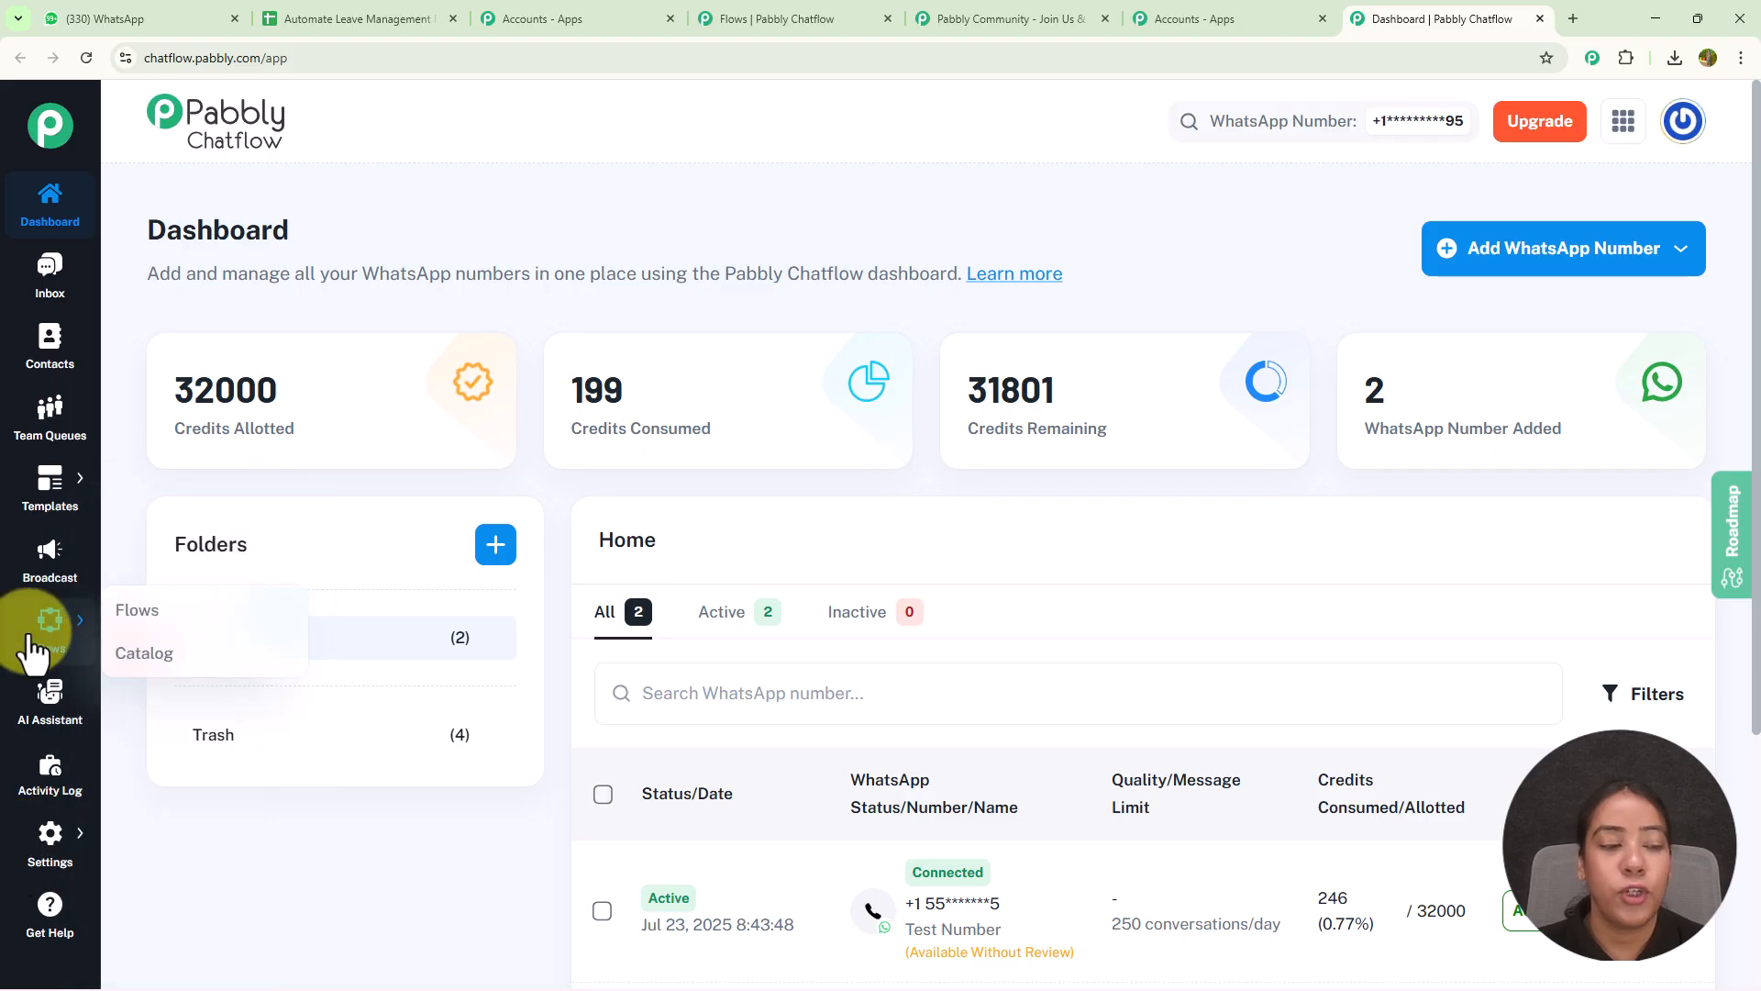
click(136, 611)
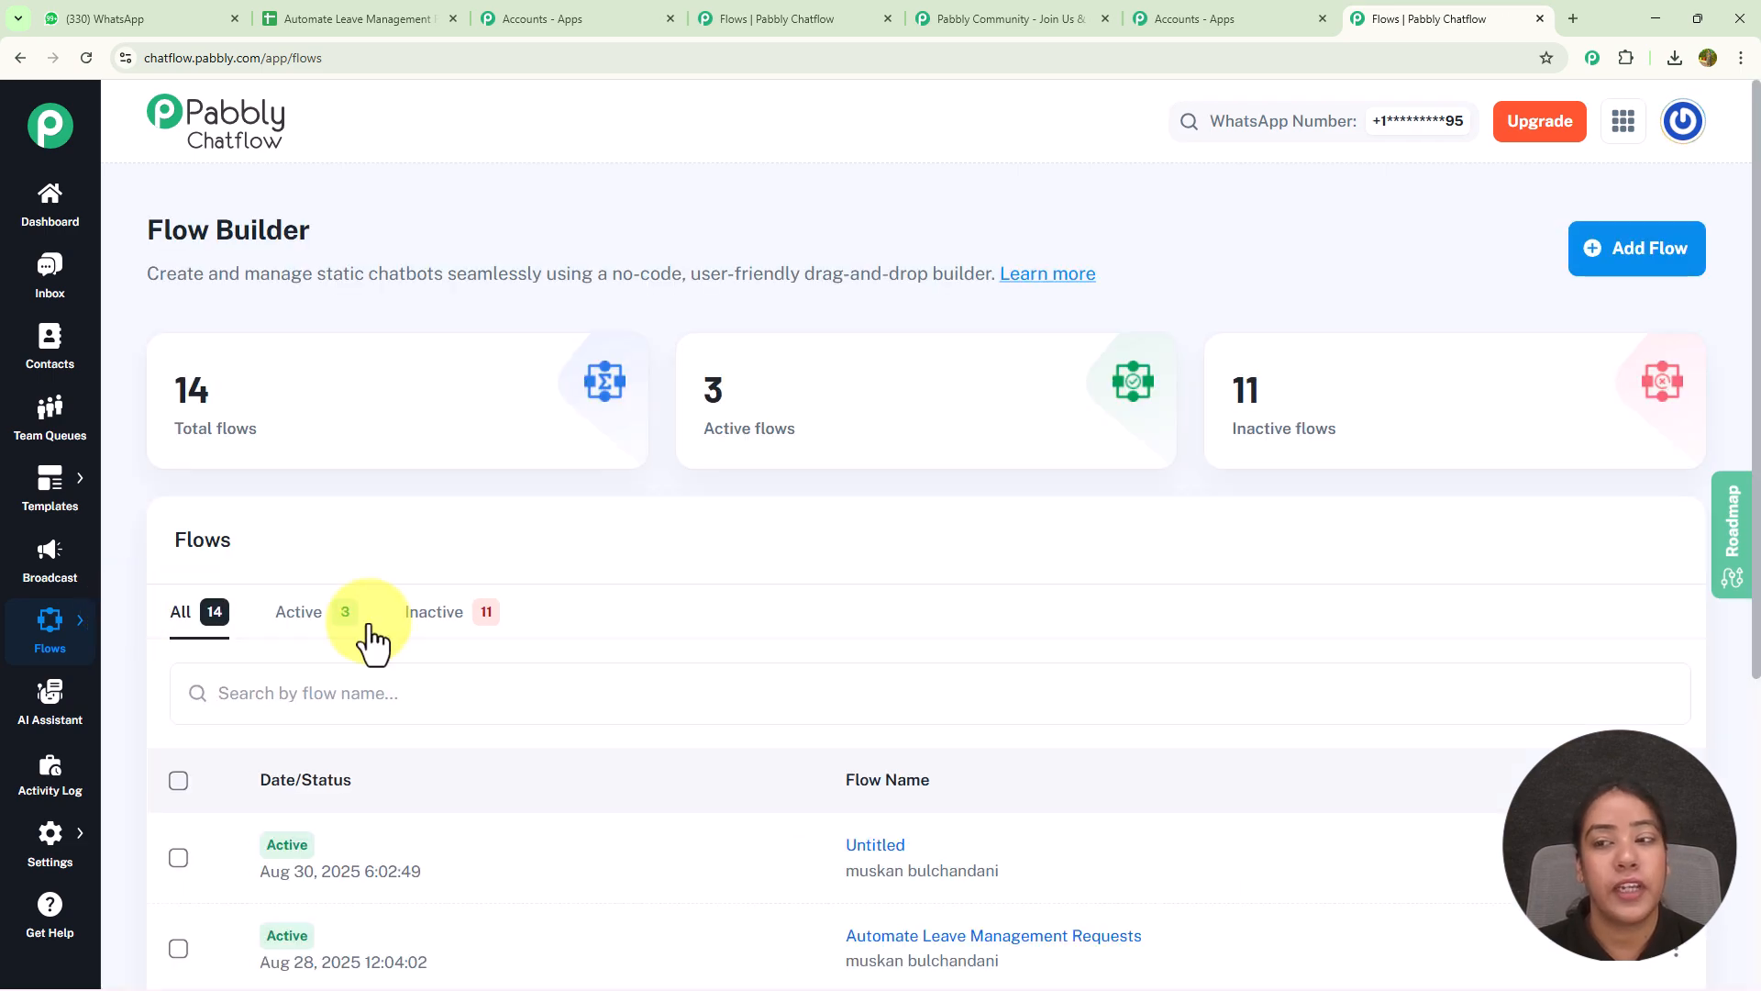
click(1596, 257)
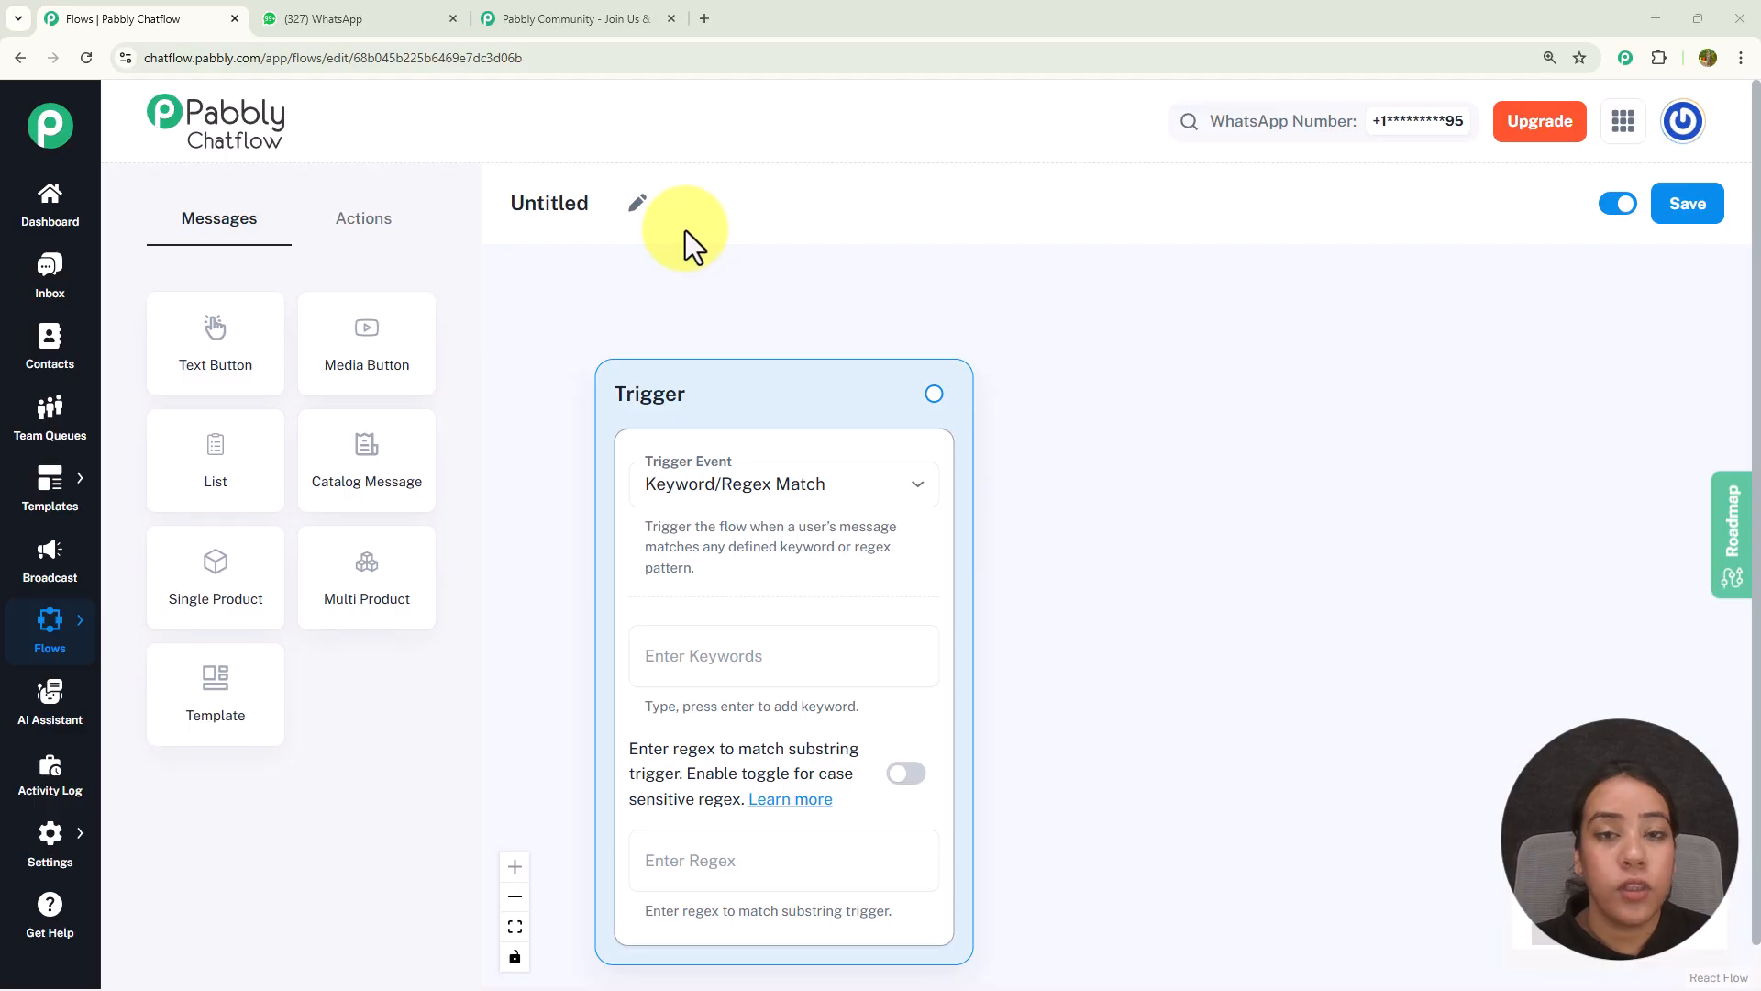
Step: Rename the untitled flow as "Automate Leave Management Requests"
click(628, 211)
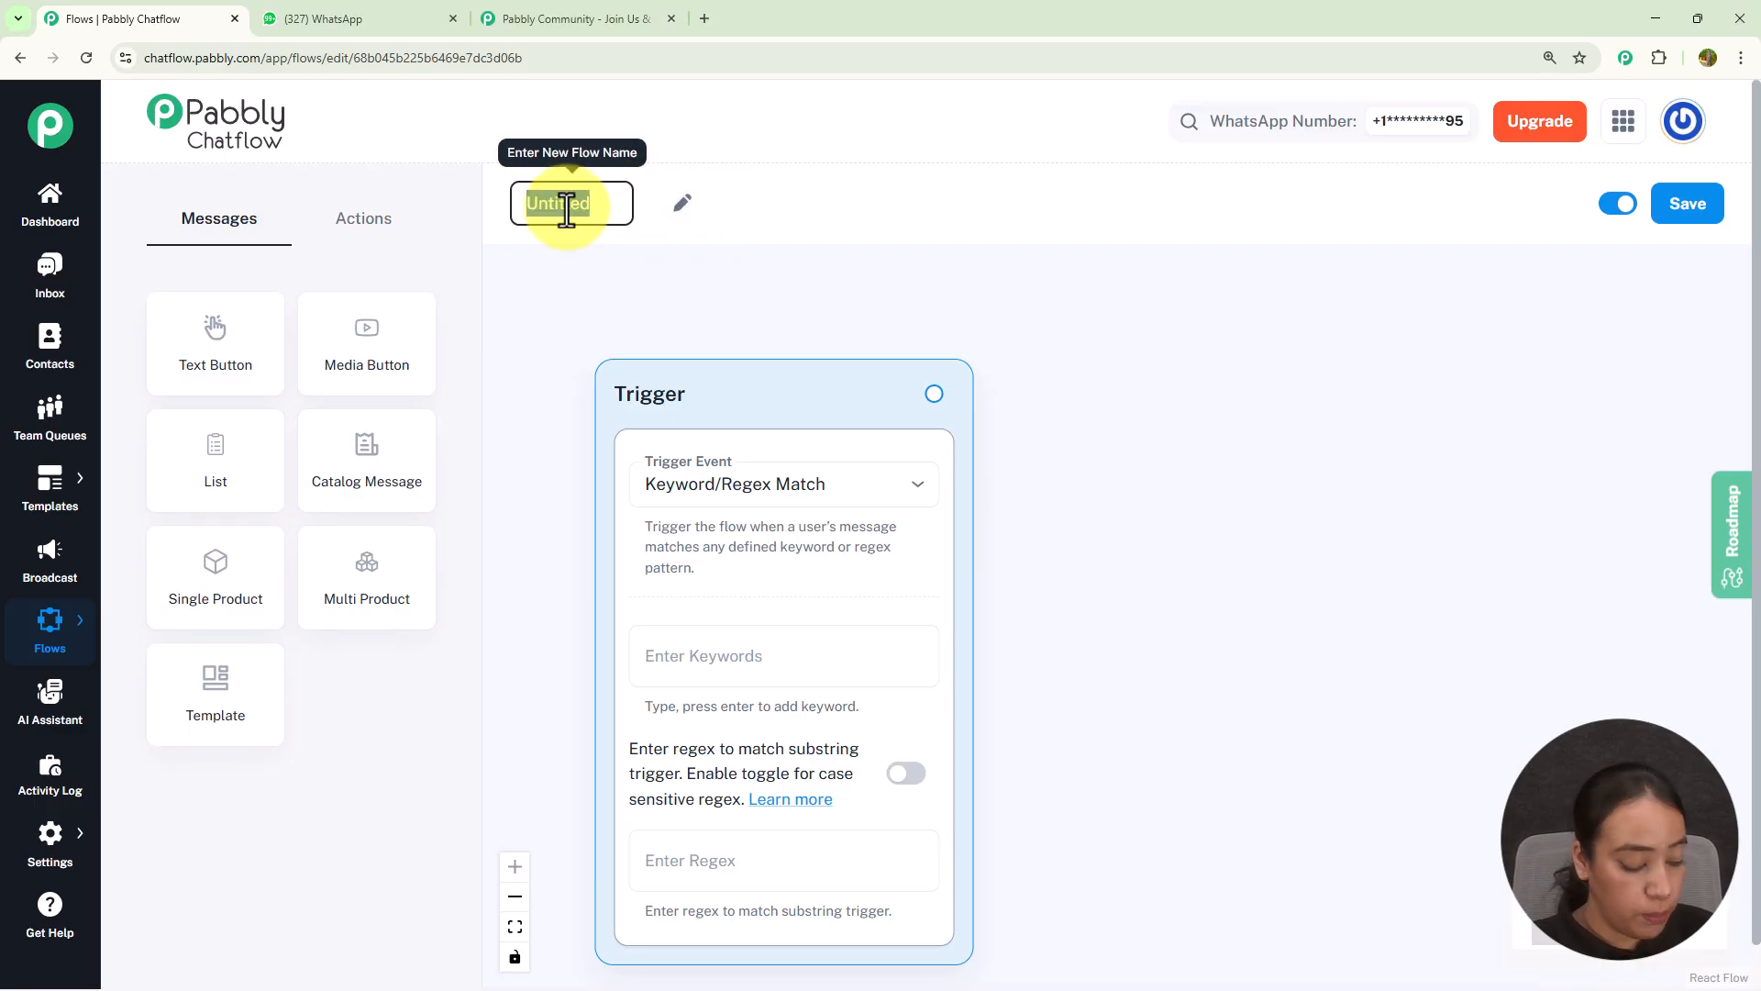
text(Automate Leave Management Requests)
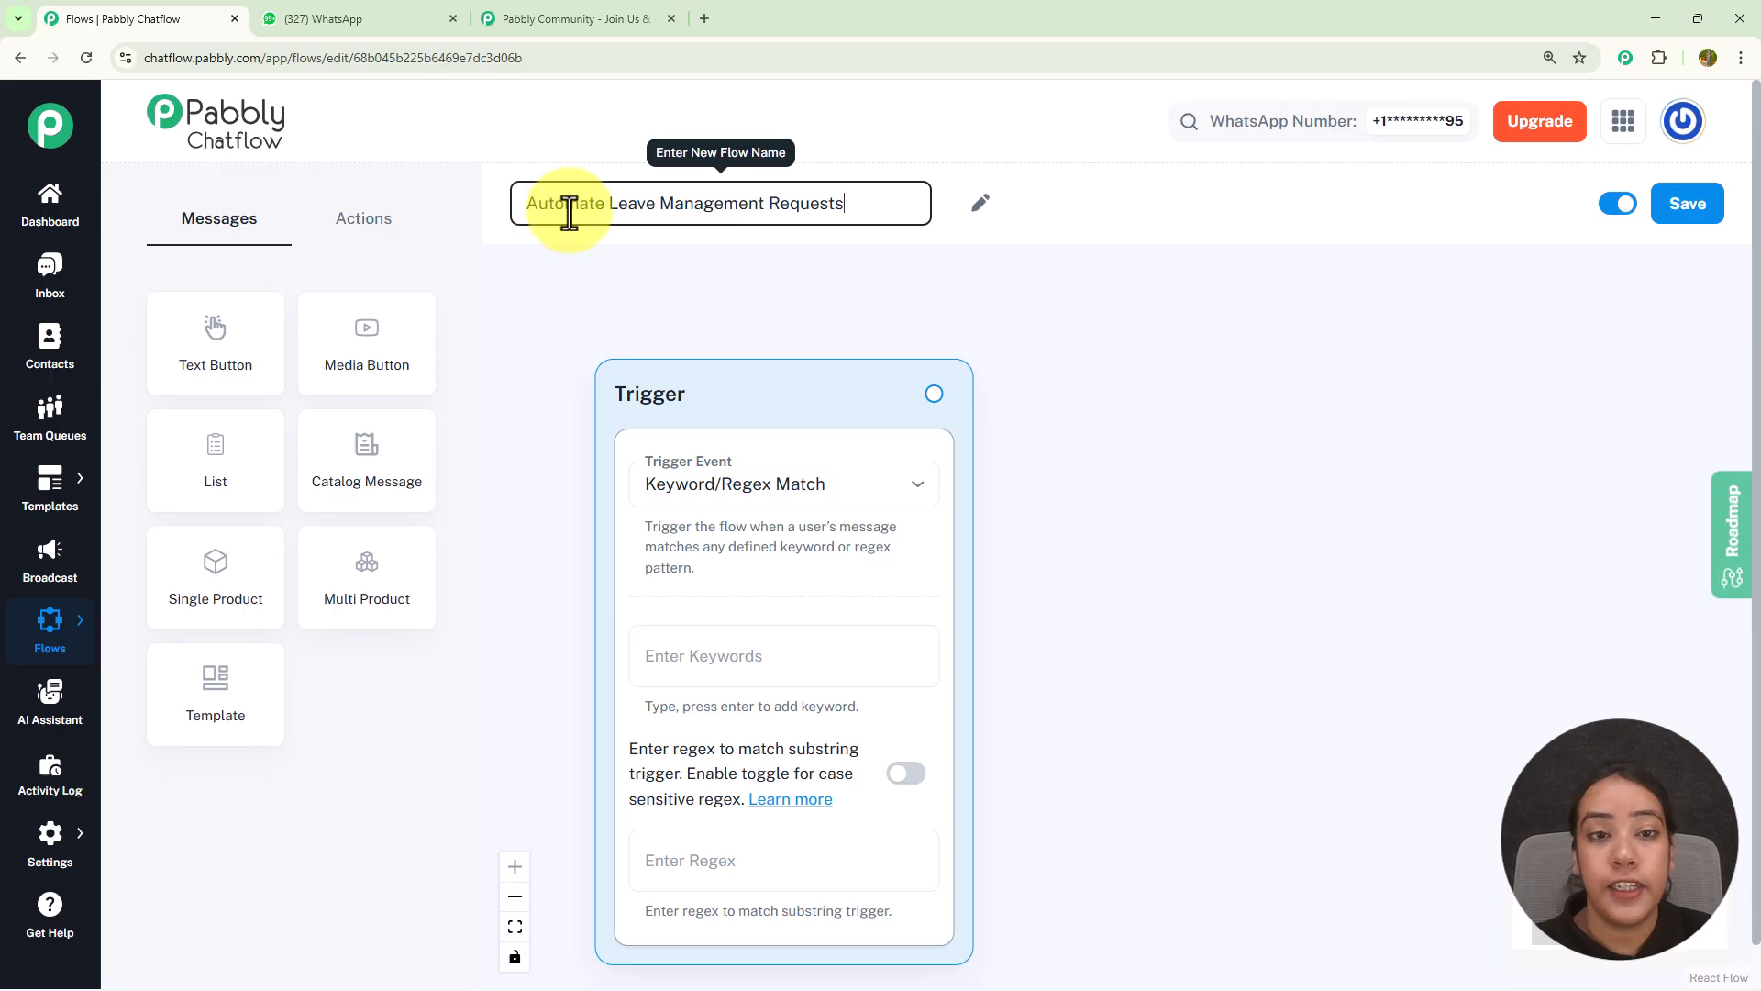
click(903, 244)
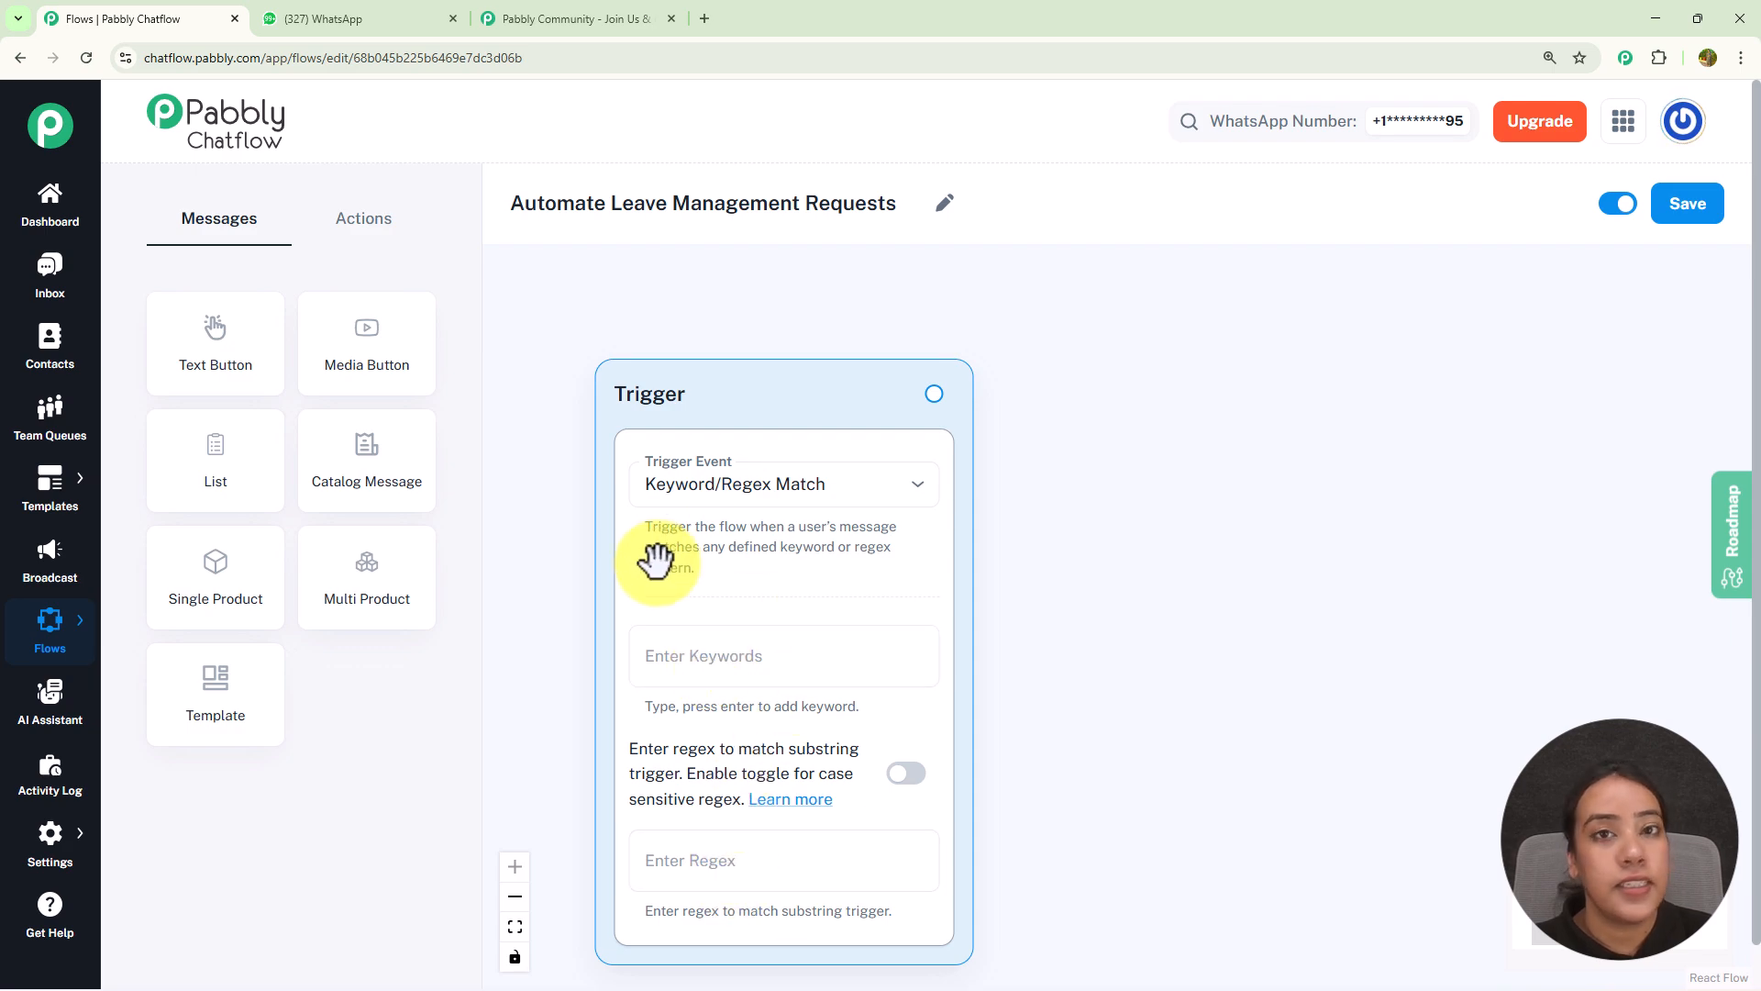
Step: Review the available trigger events, keep Keyword/Regex Match, and examine the trigger's regex field
click(840, 505)
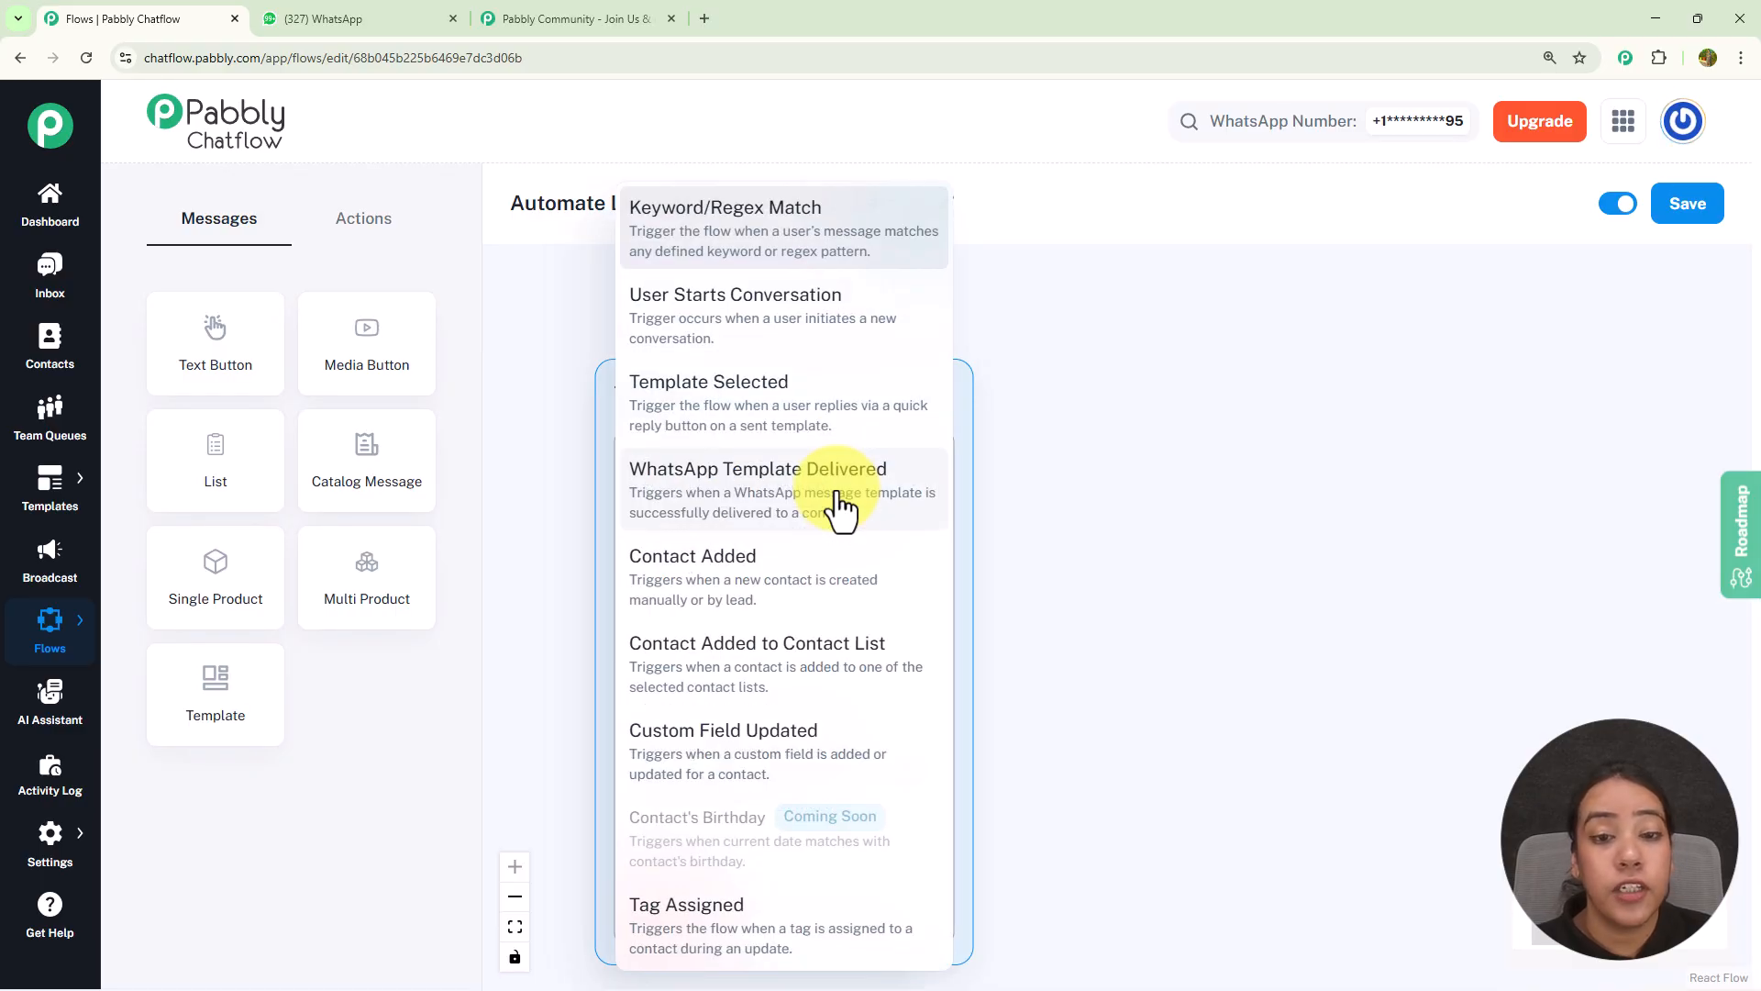
click(961, 413)
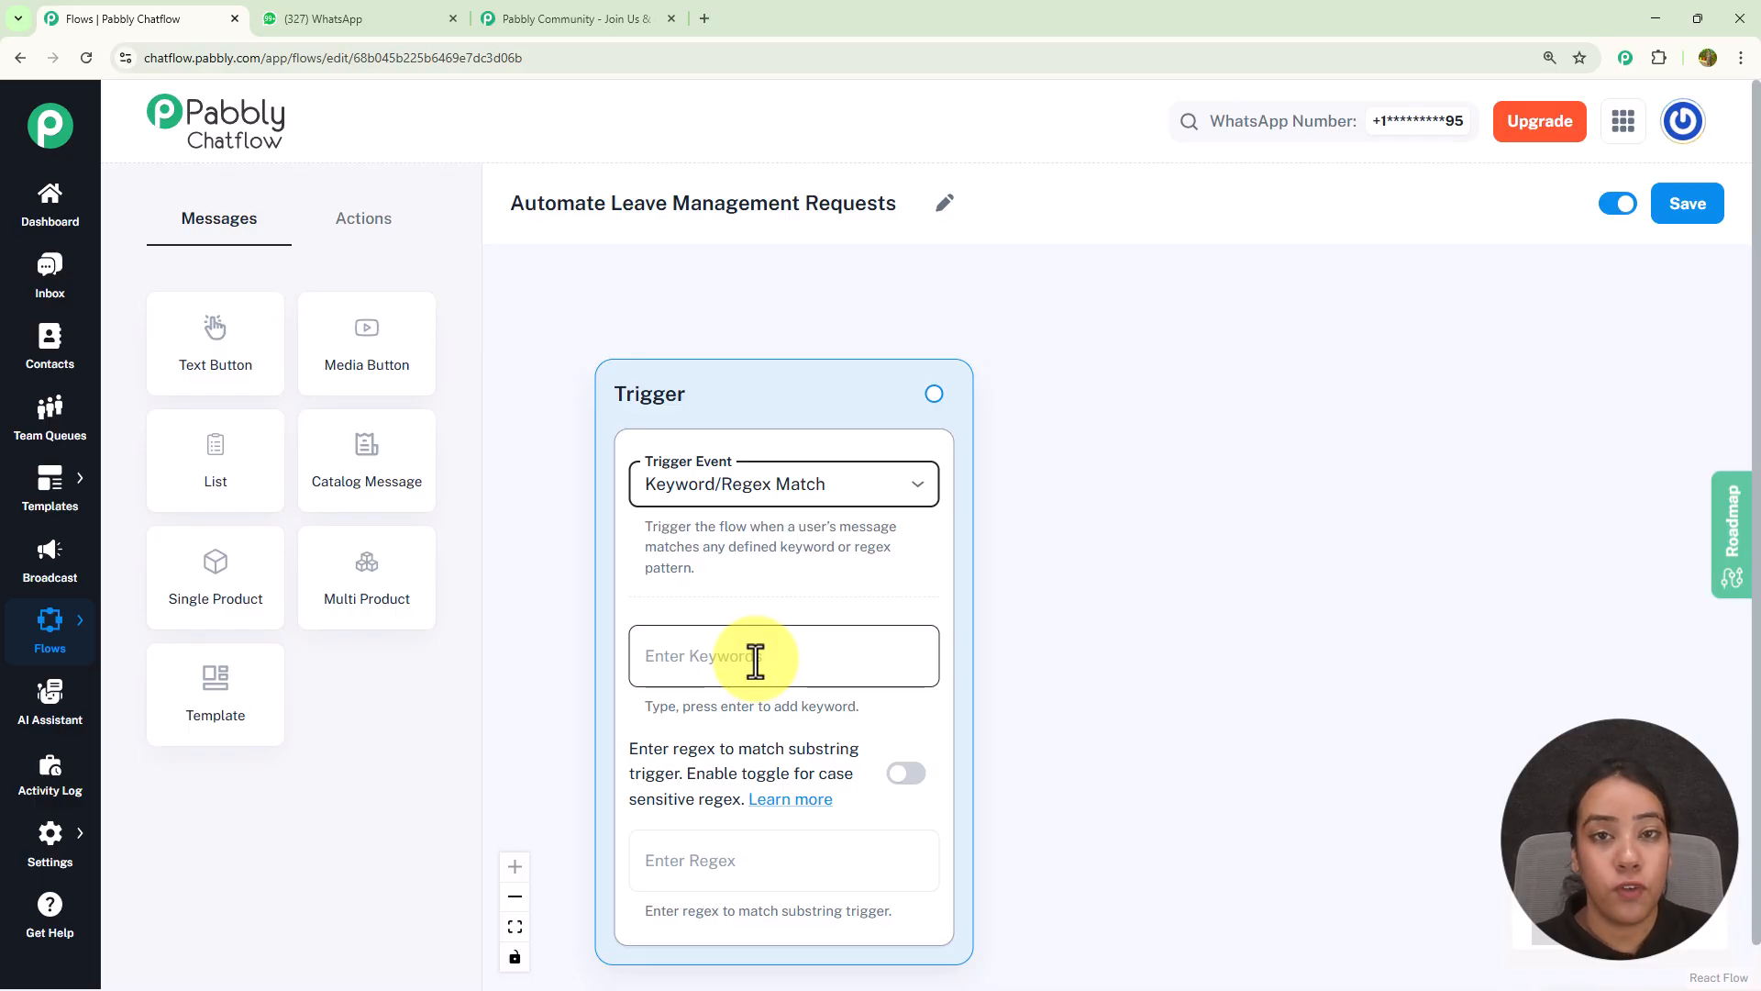
click(733, 867)
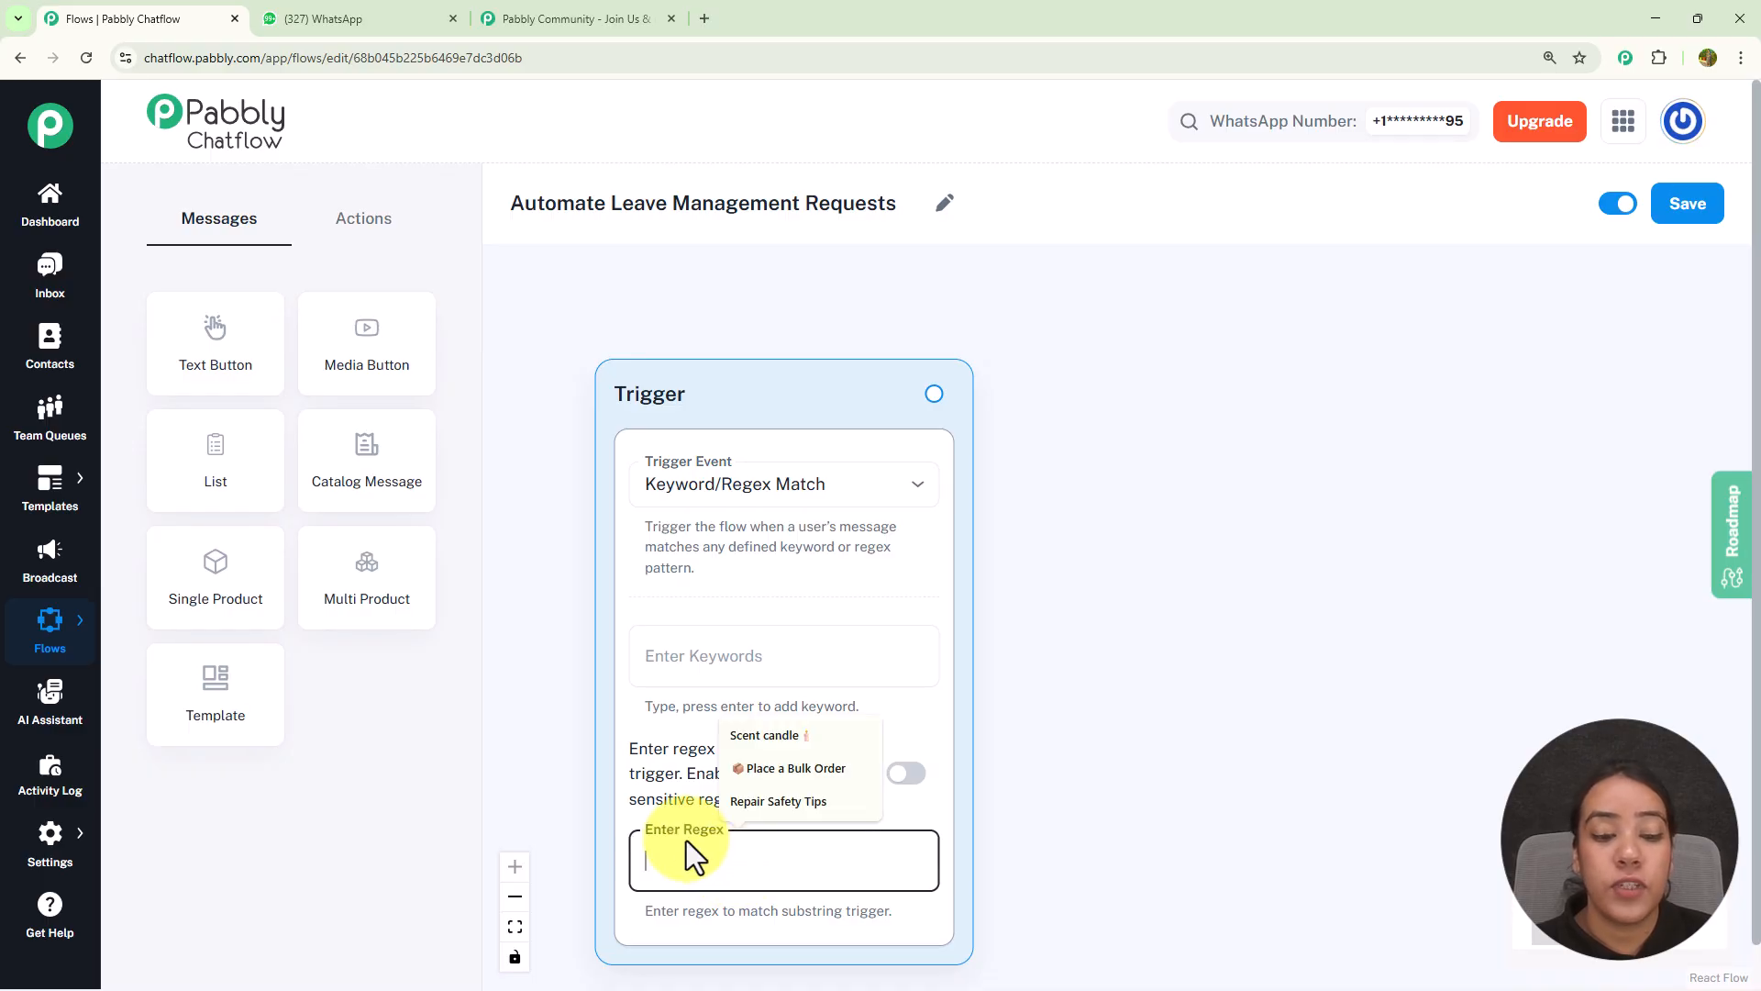
Step: Add the trigger keywords "Leave Request", "Apply Leave" and "Timeoff"
click(657, 801)
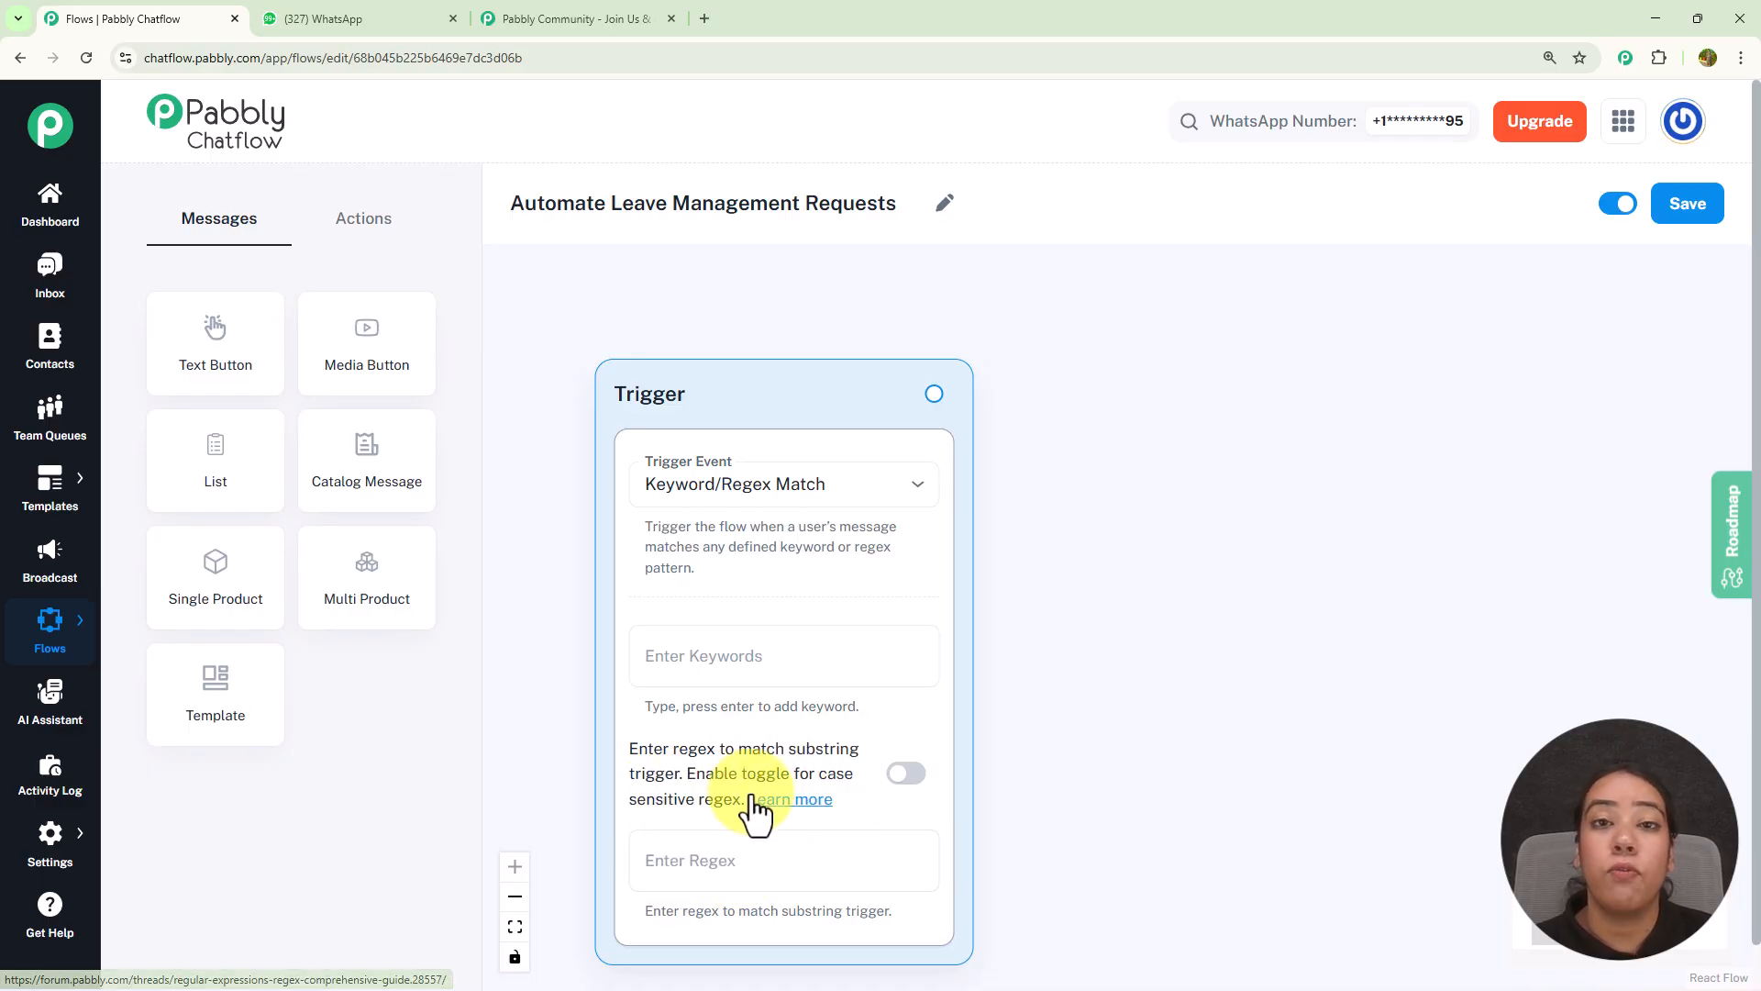
click(728, 661)
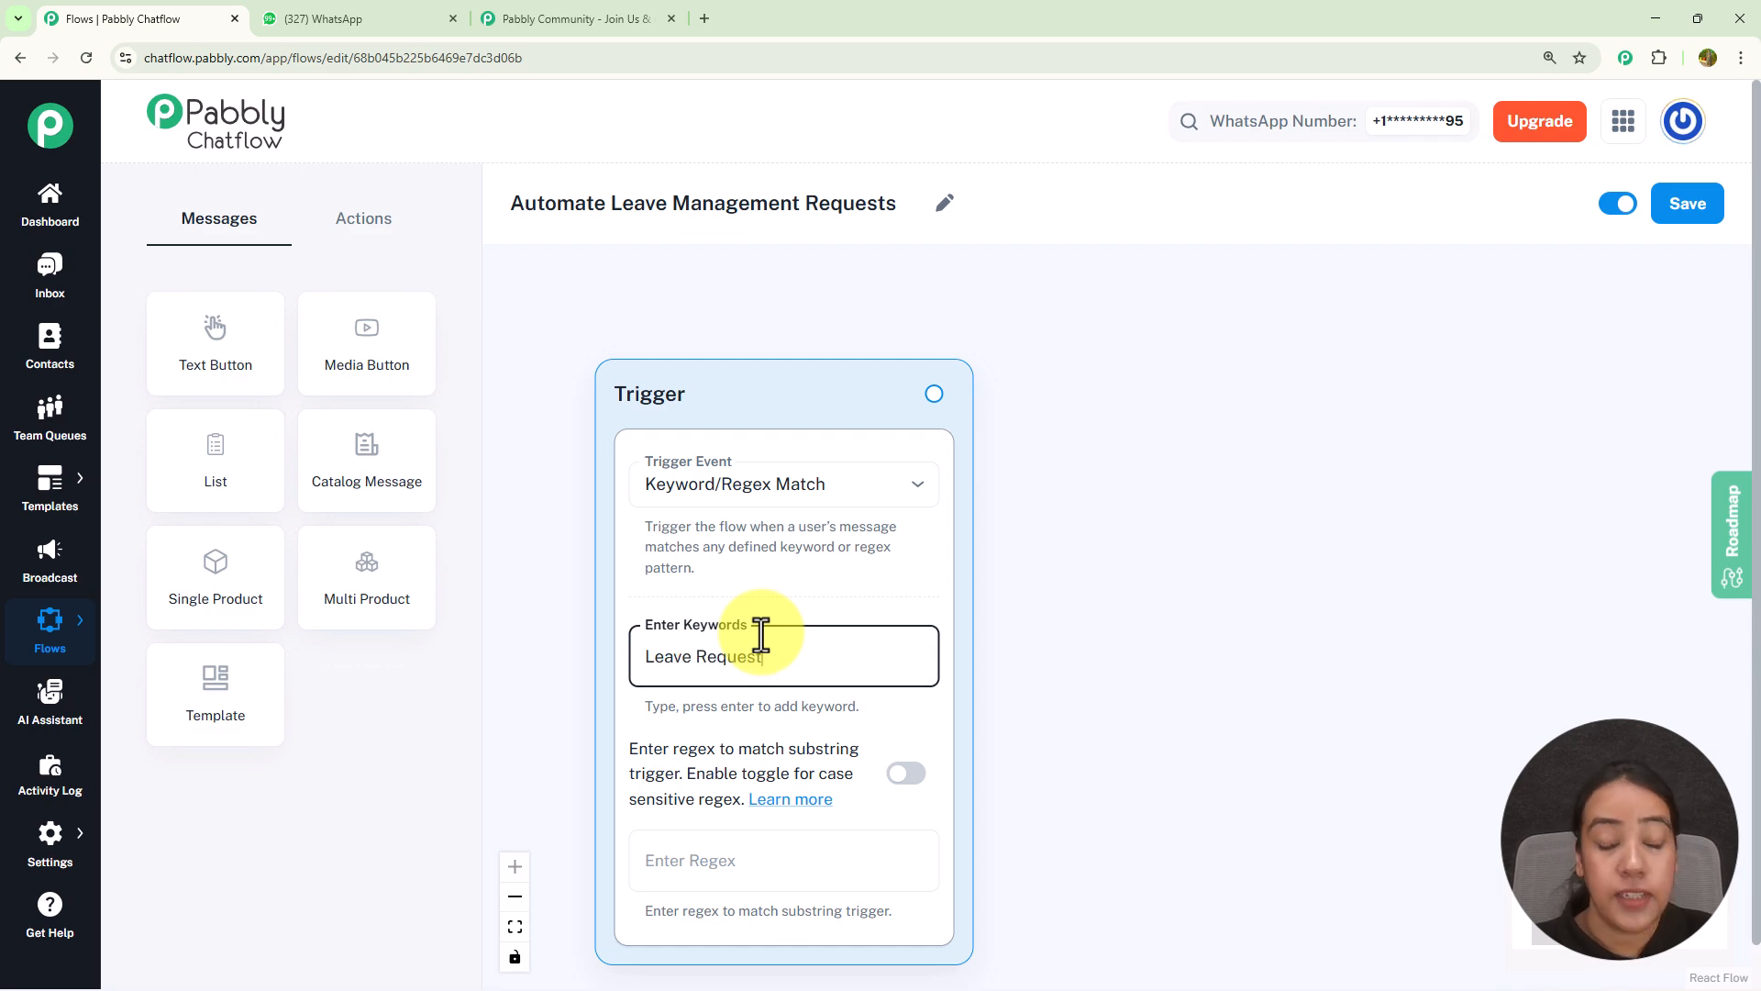
key(Return)
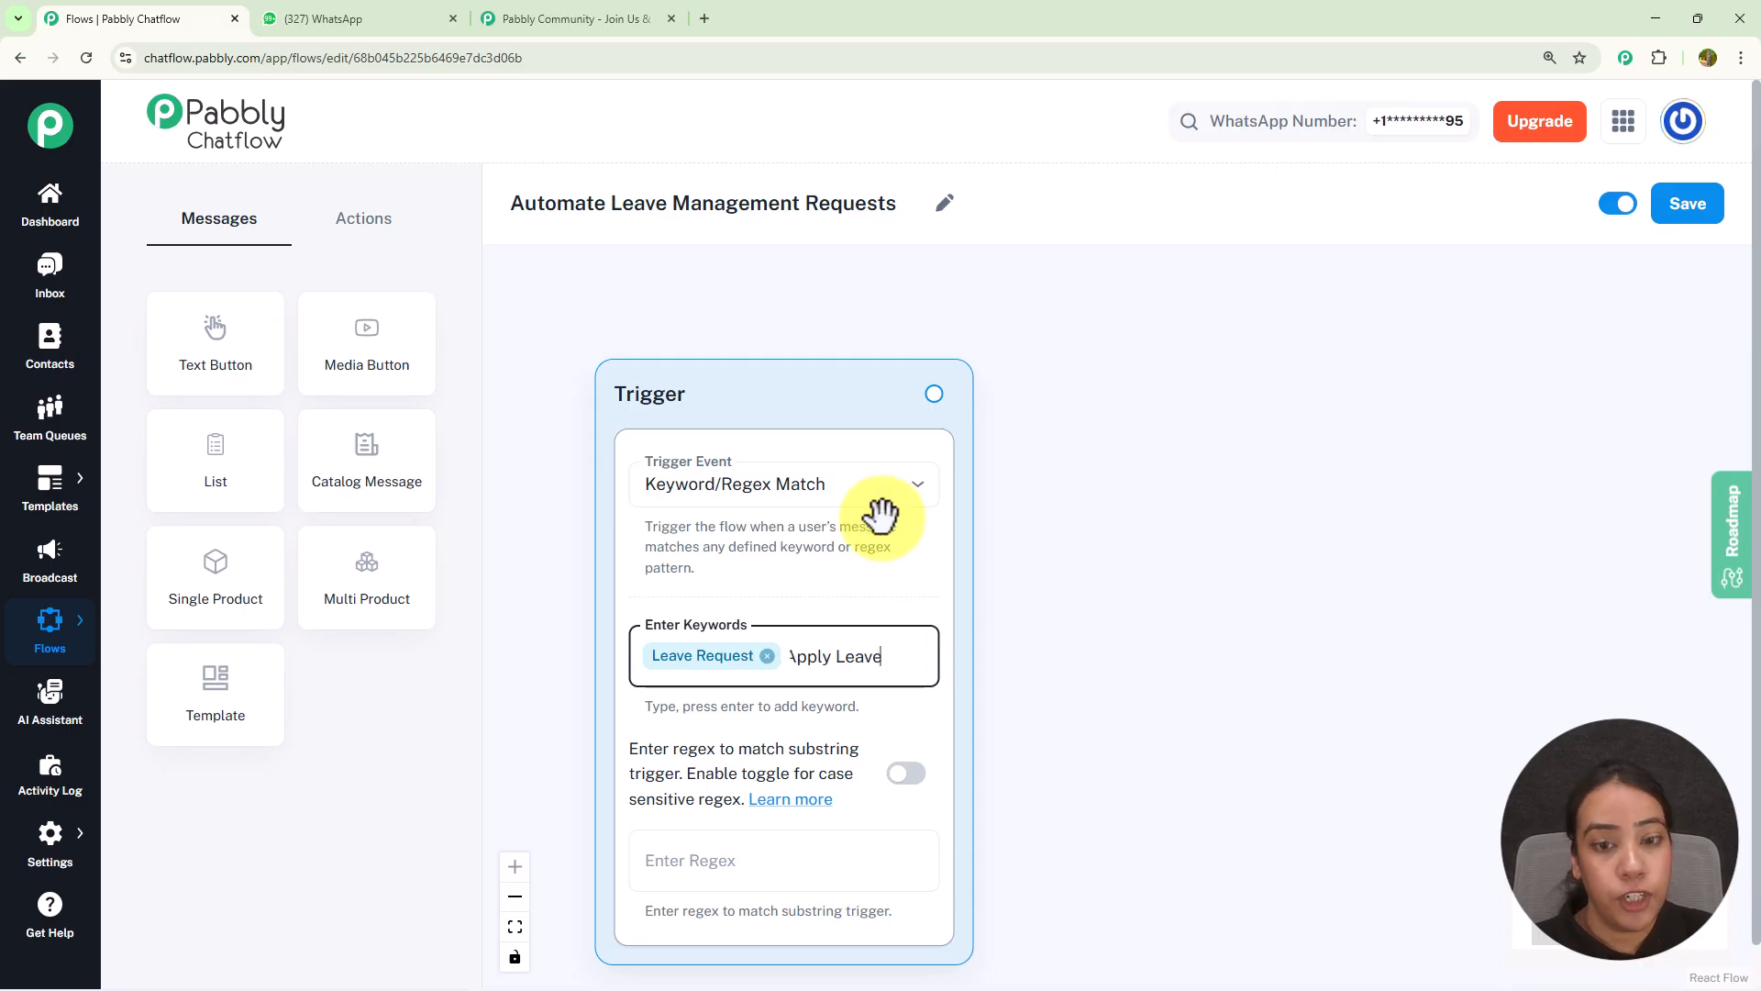
key(Return)
text(Timeoff)
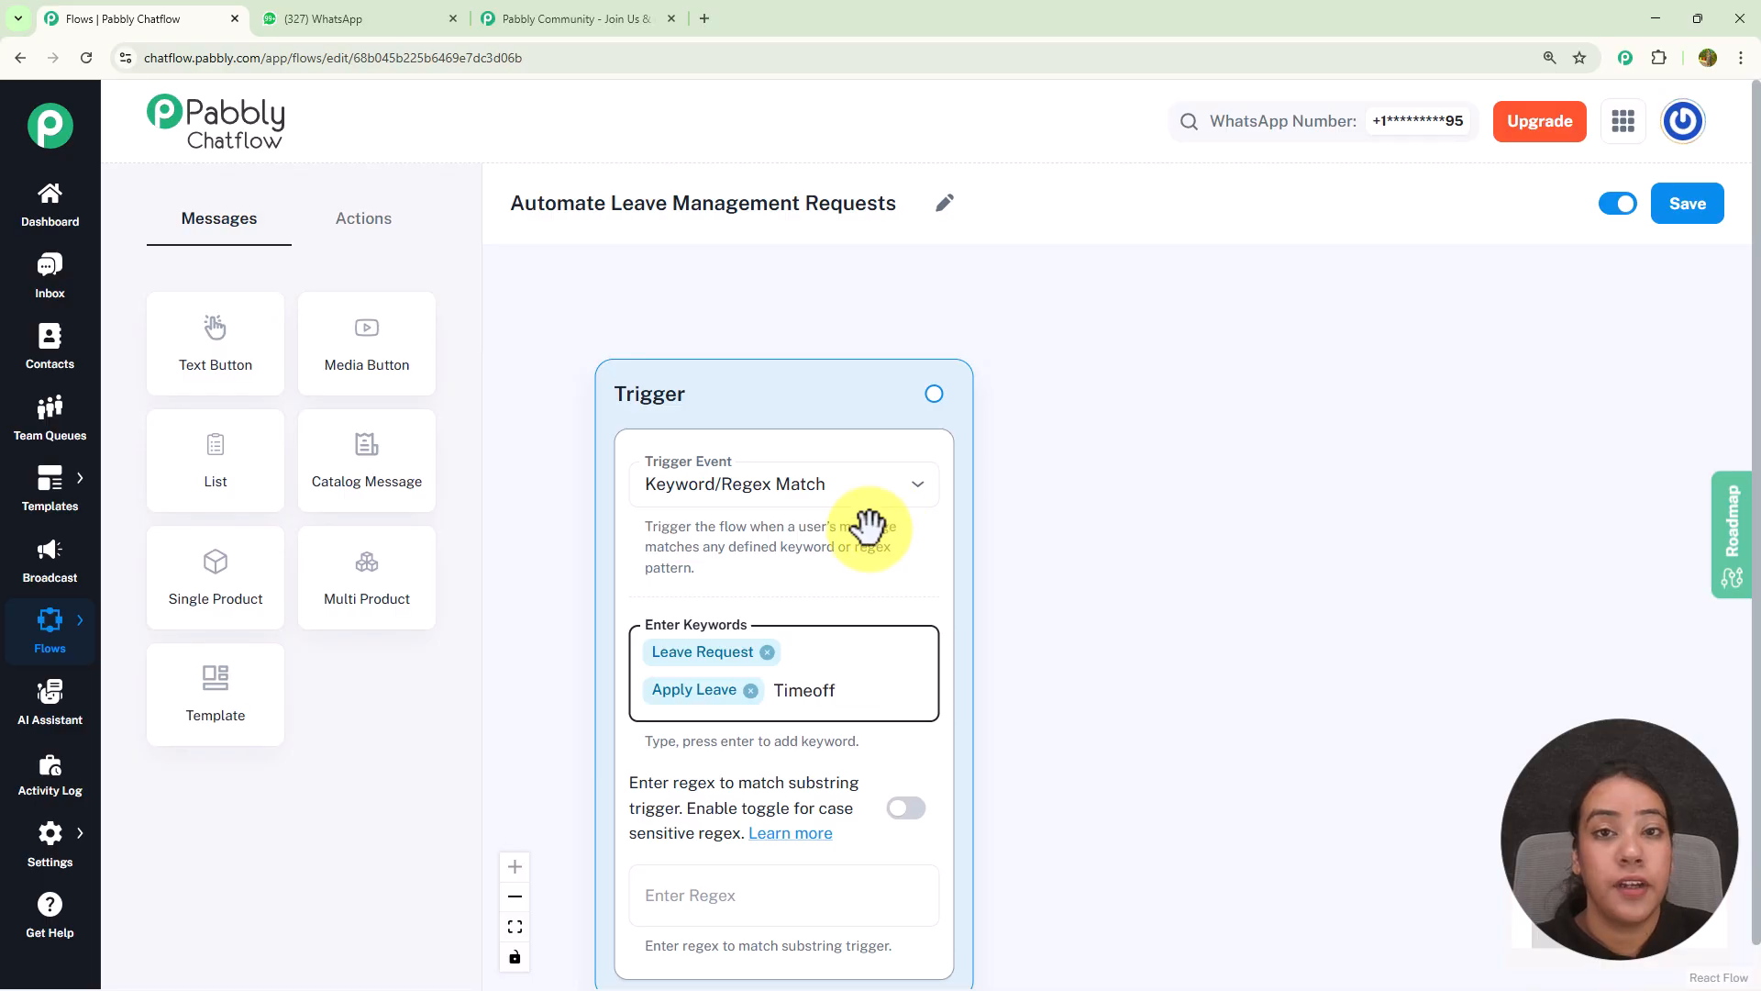
key(Return)
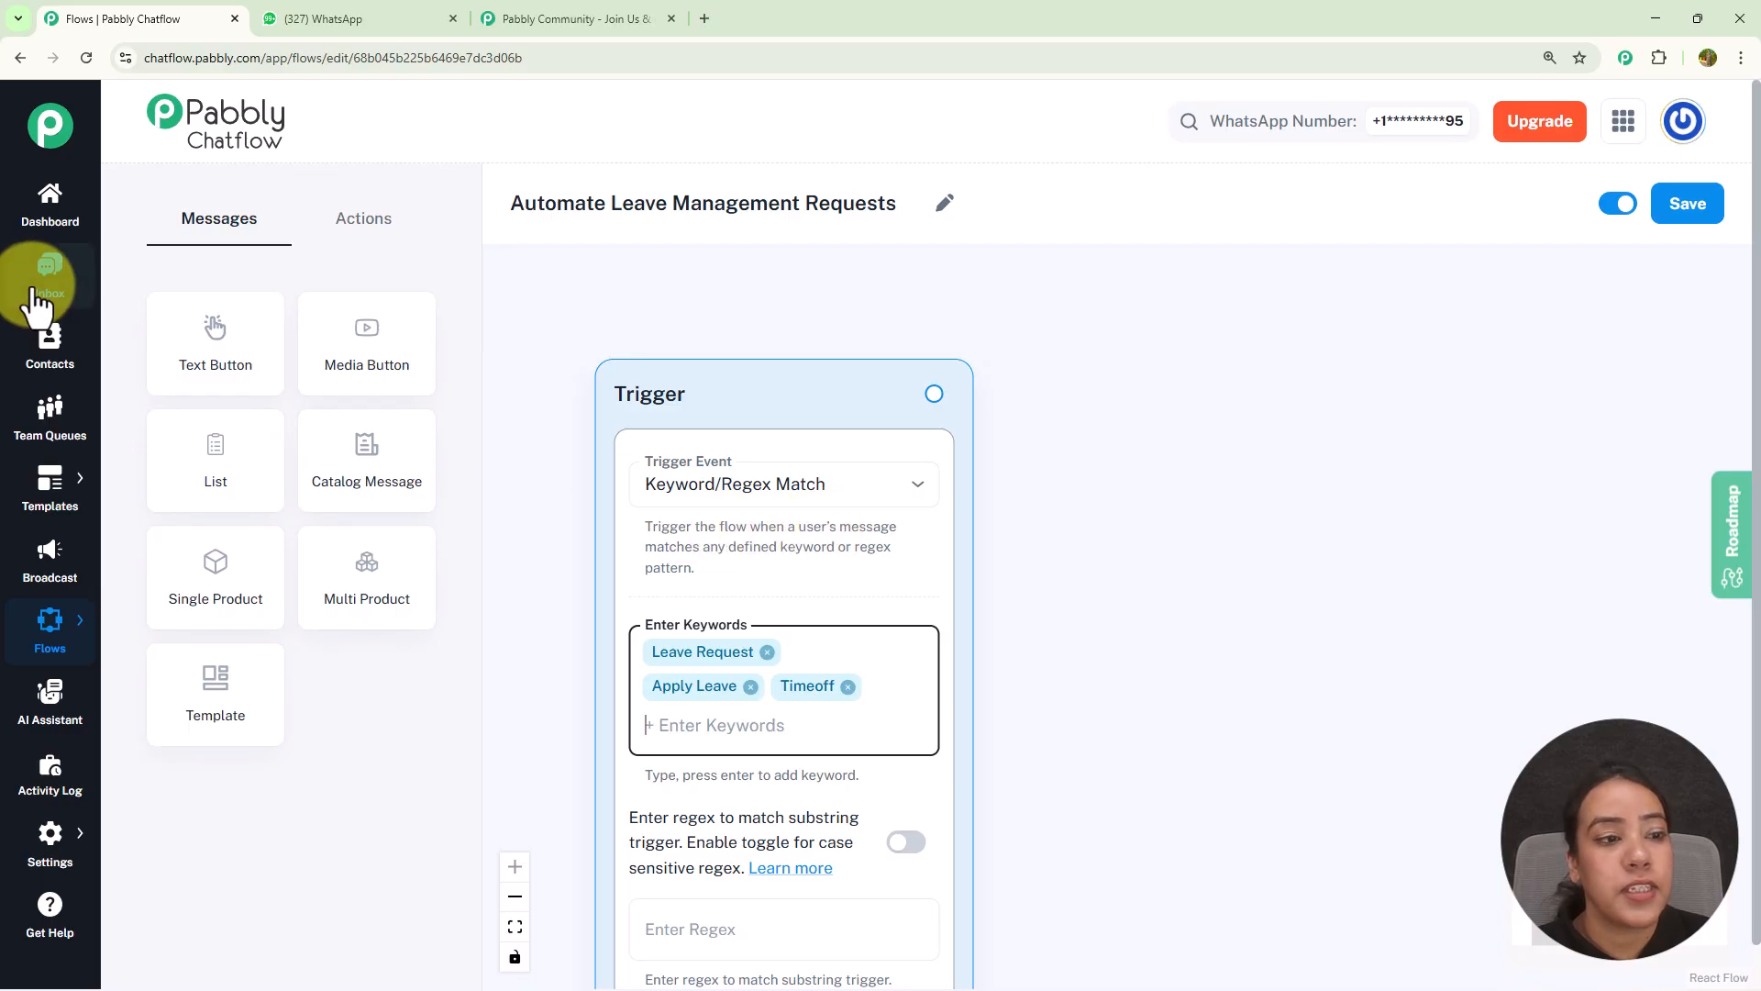
Step: Add a Text Button message linked from the trigger, reading "👋 Hi! Let’s submit your leave request. Please select your leave type:"
drag(205, 340, 1196, 349)
drag(930, 397, 1187, 607)
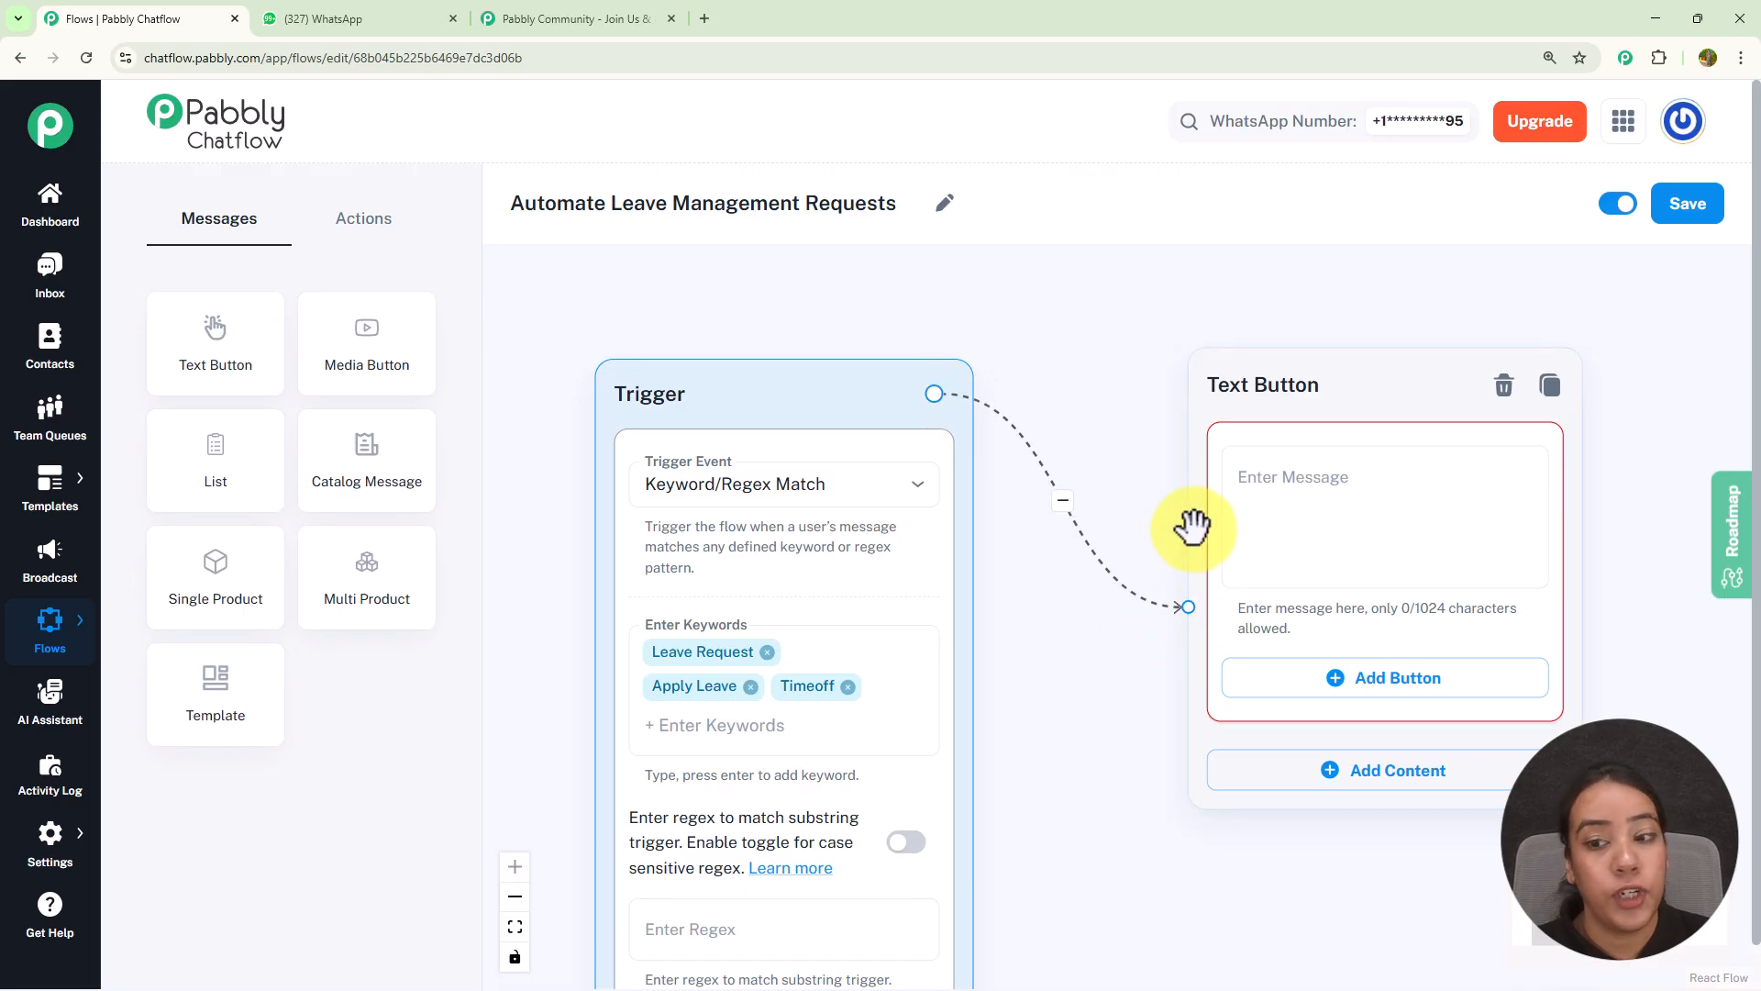
click(1300, 488)
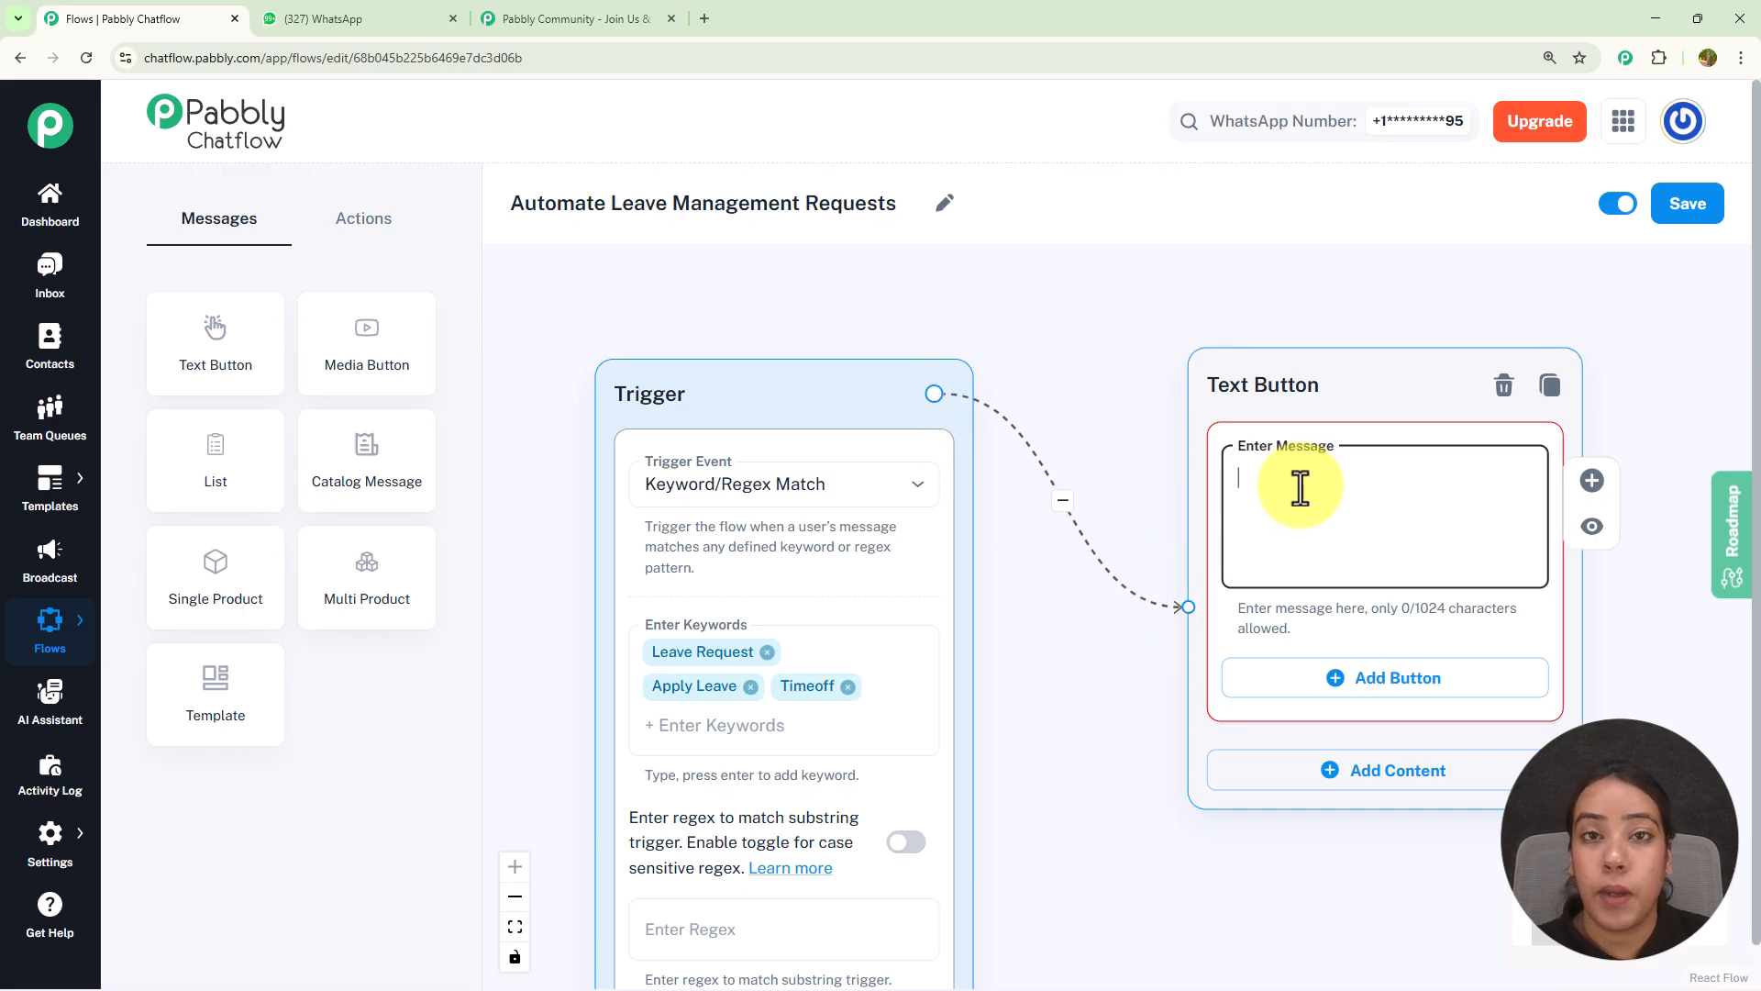
text(👋 Hi! Let’s submit your leave request. Please select your leave type:)
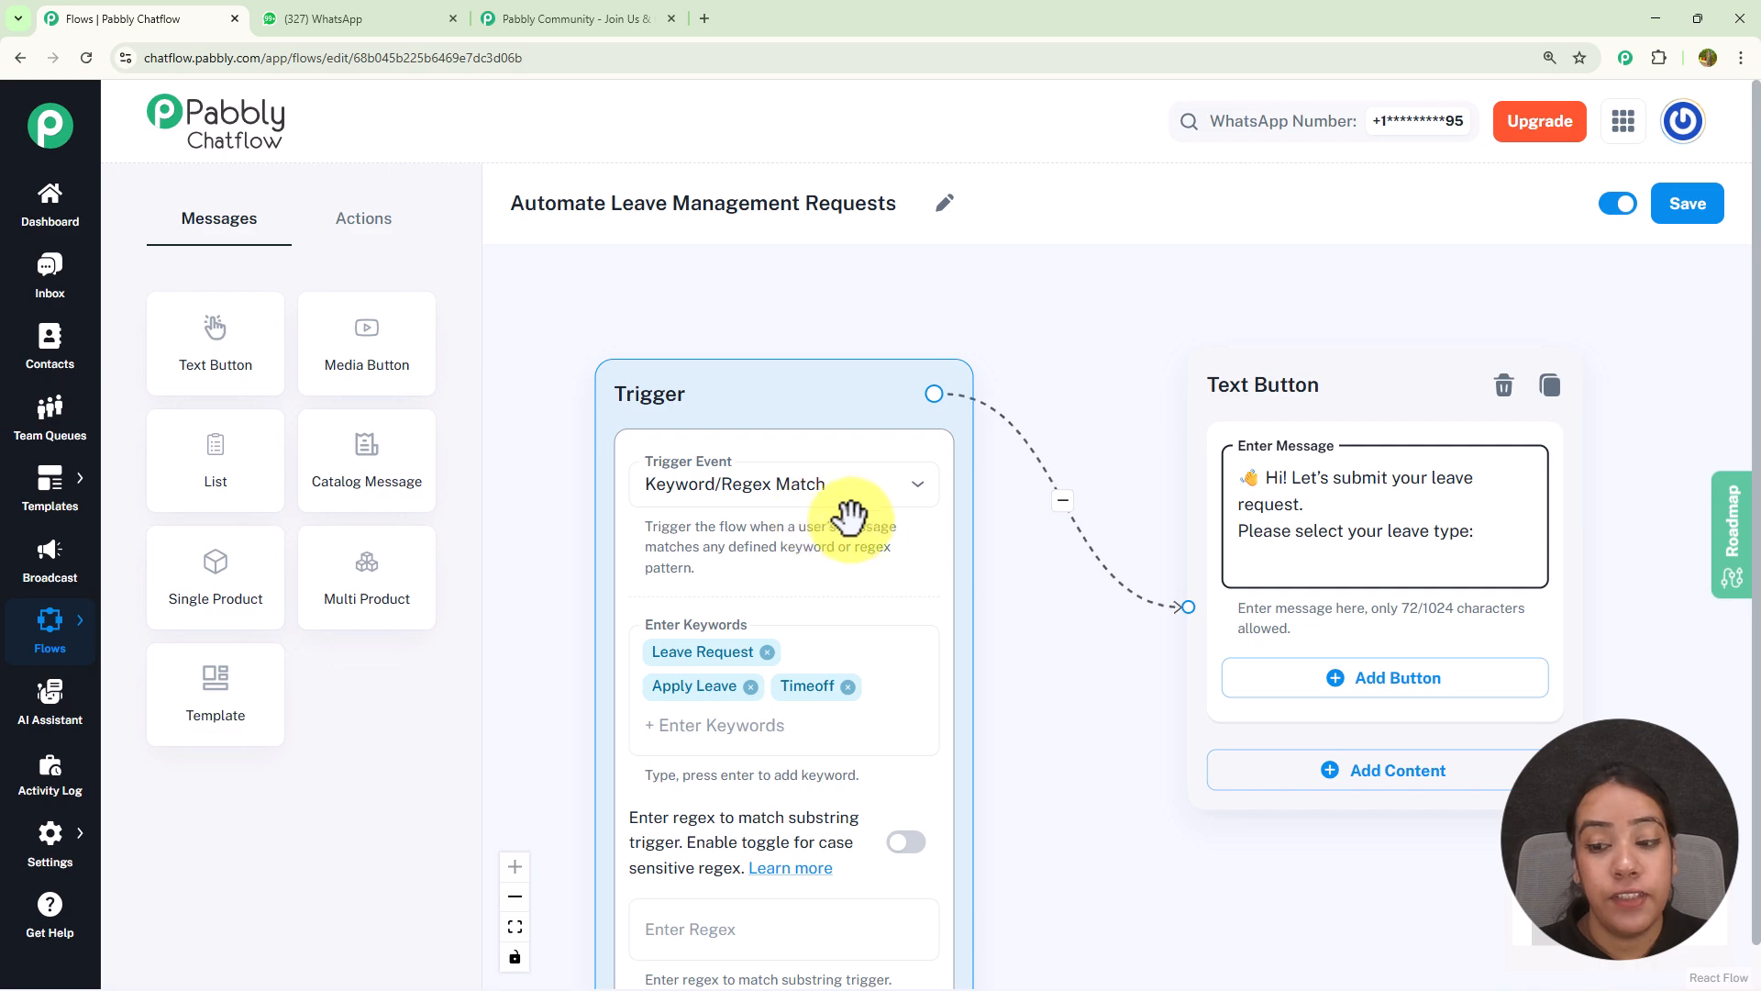
Step: Add three reply buttons to the leave type message: "Sick Leave 🤒", "Casual Leave 🌴" and "Work From Home 🏠"
click(1270, 694)
click(1275, 693)
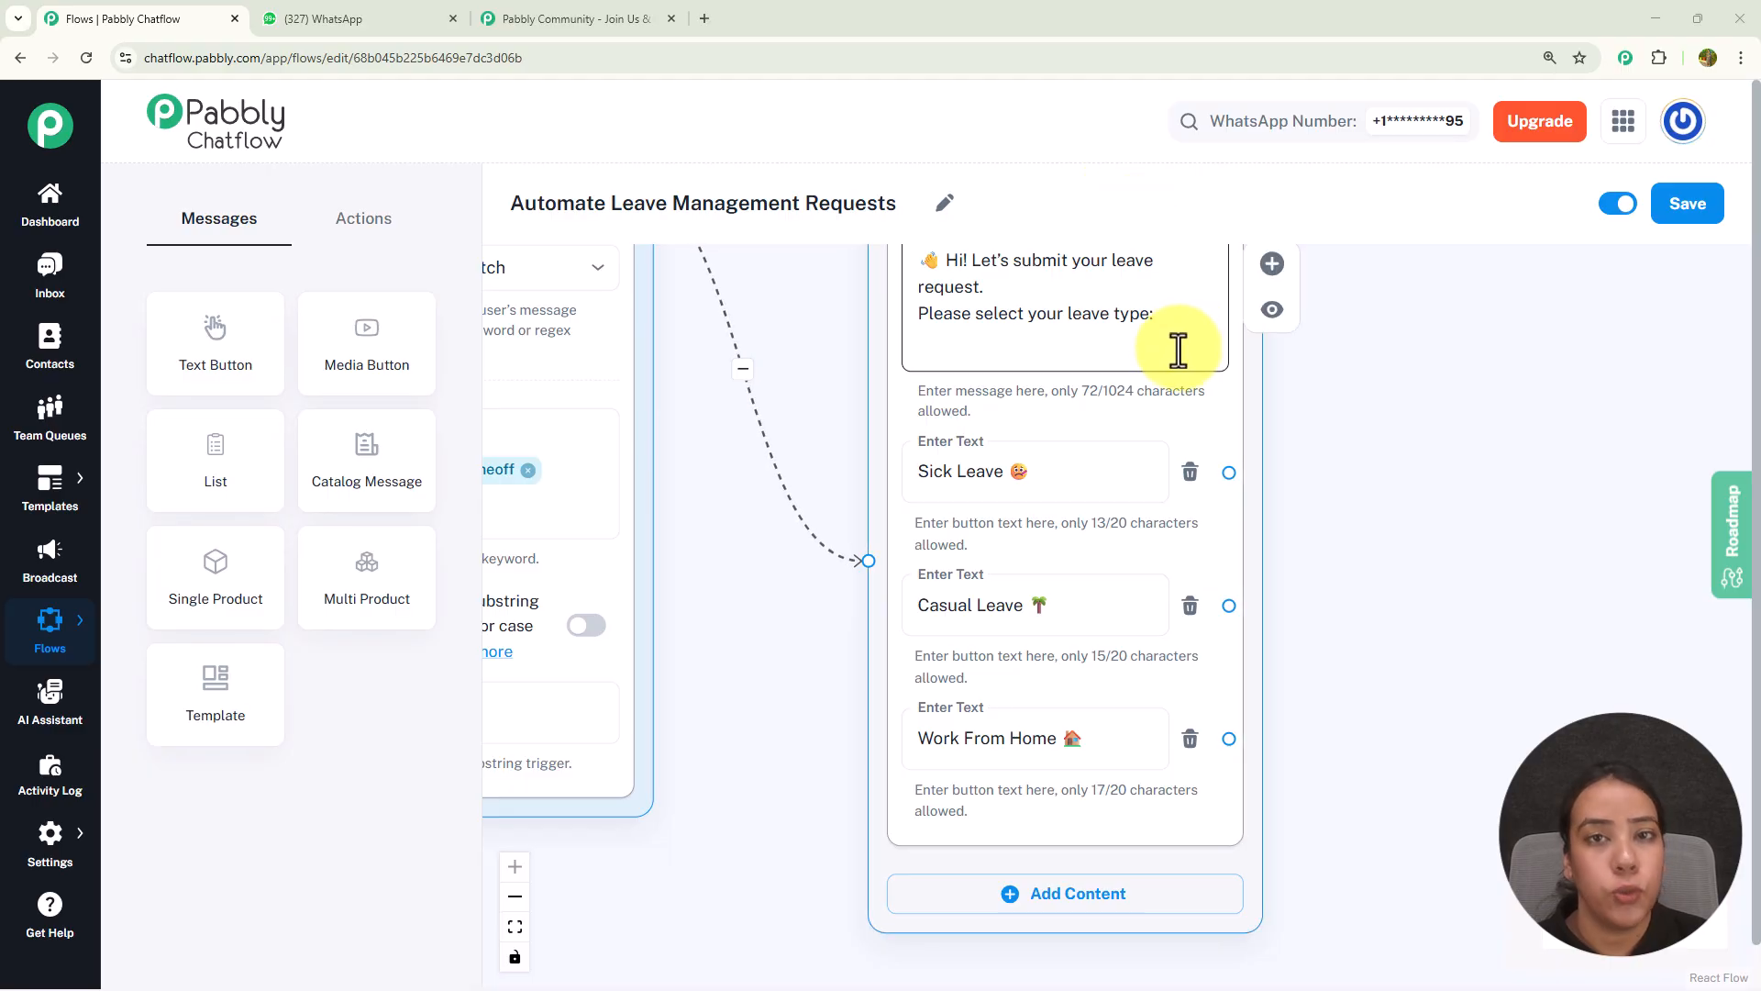
Step: Add an Ask Question action and link the Sick Leave, Casual Leave and Work From Home buttons to it
click(345, 234)
drag(367, 459, 1487, 414)
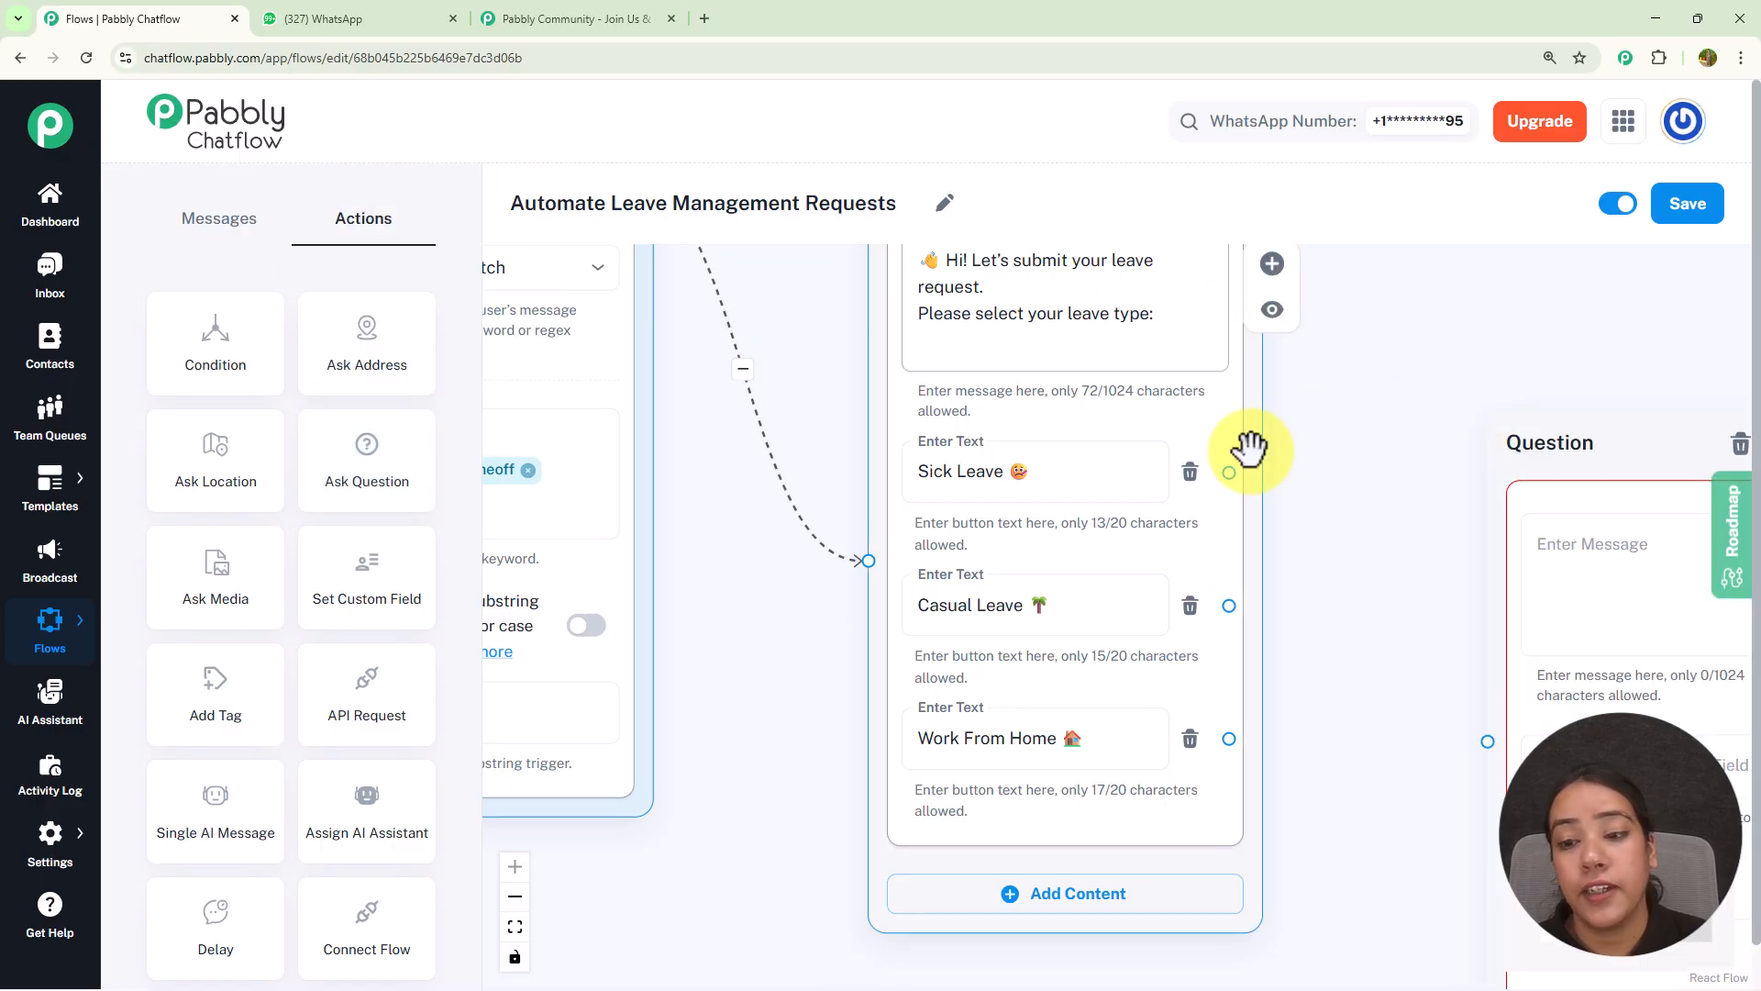
drag(1227, 473, 1488, 743)
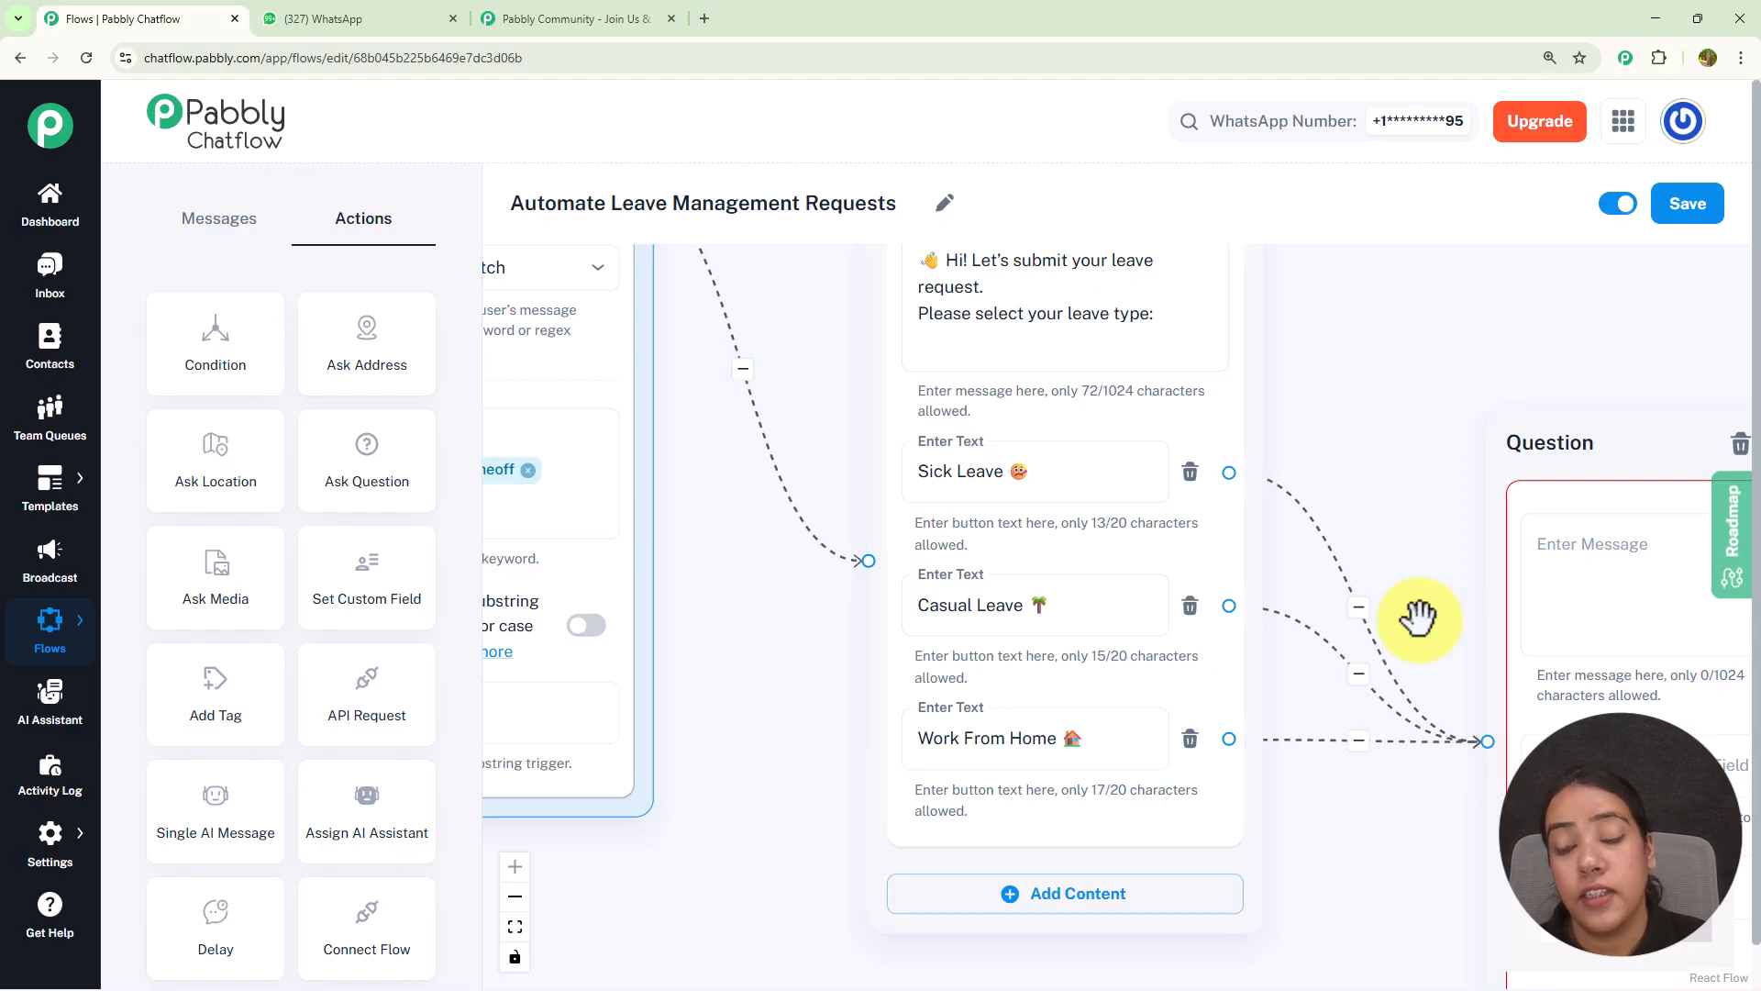
Step: Set the new question's message to "📅 Please enter your *Start Date* (DD/MM/YYYY):"
drag(1419, 617, 728, 480)
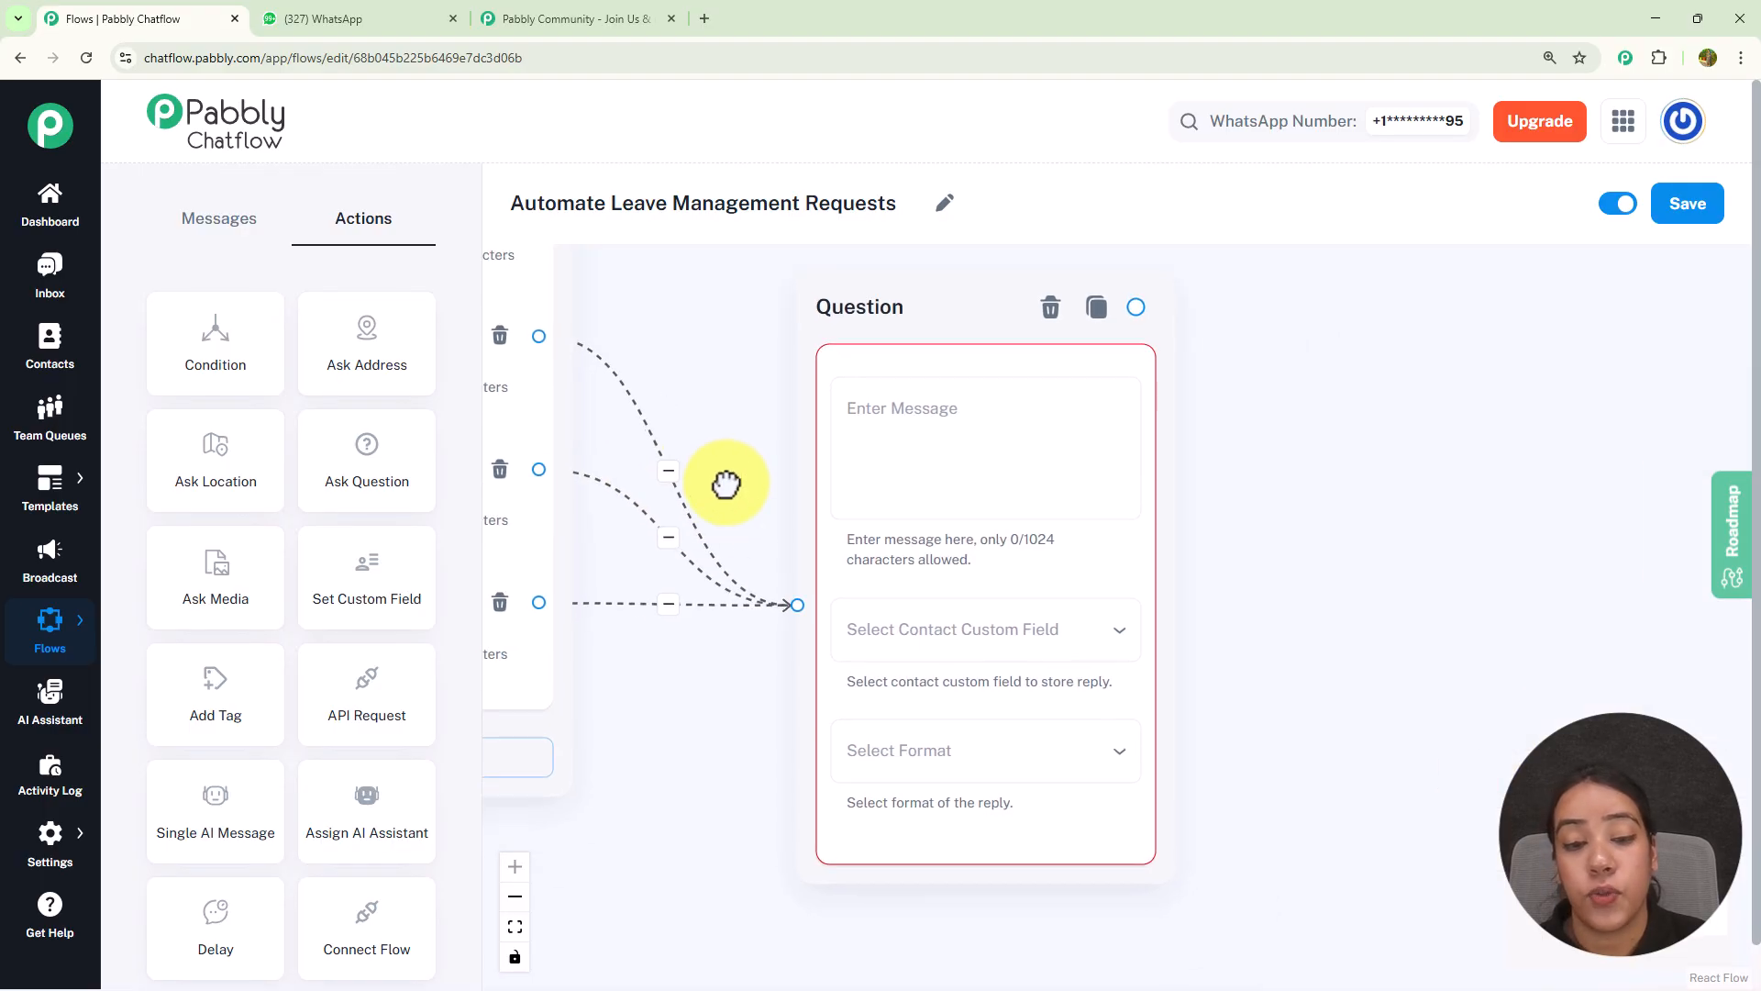
click(850, 397)
text(📅 Please enter your *Start Date* (DD/MM/YYYY):)
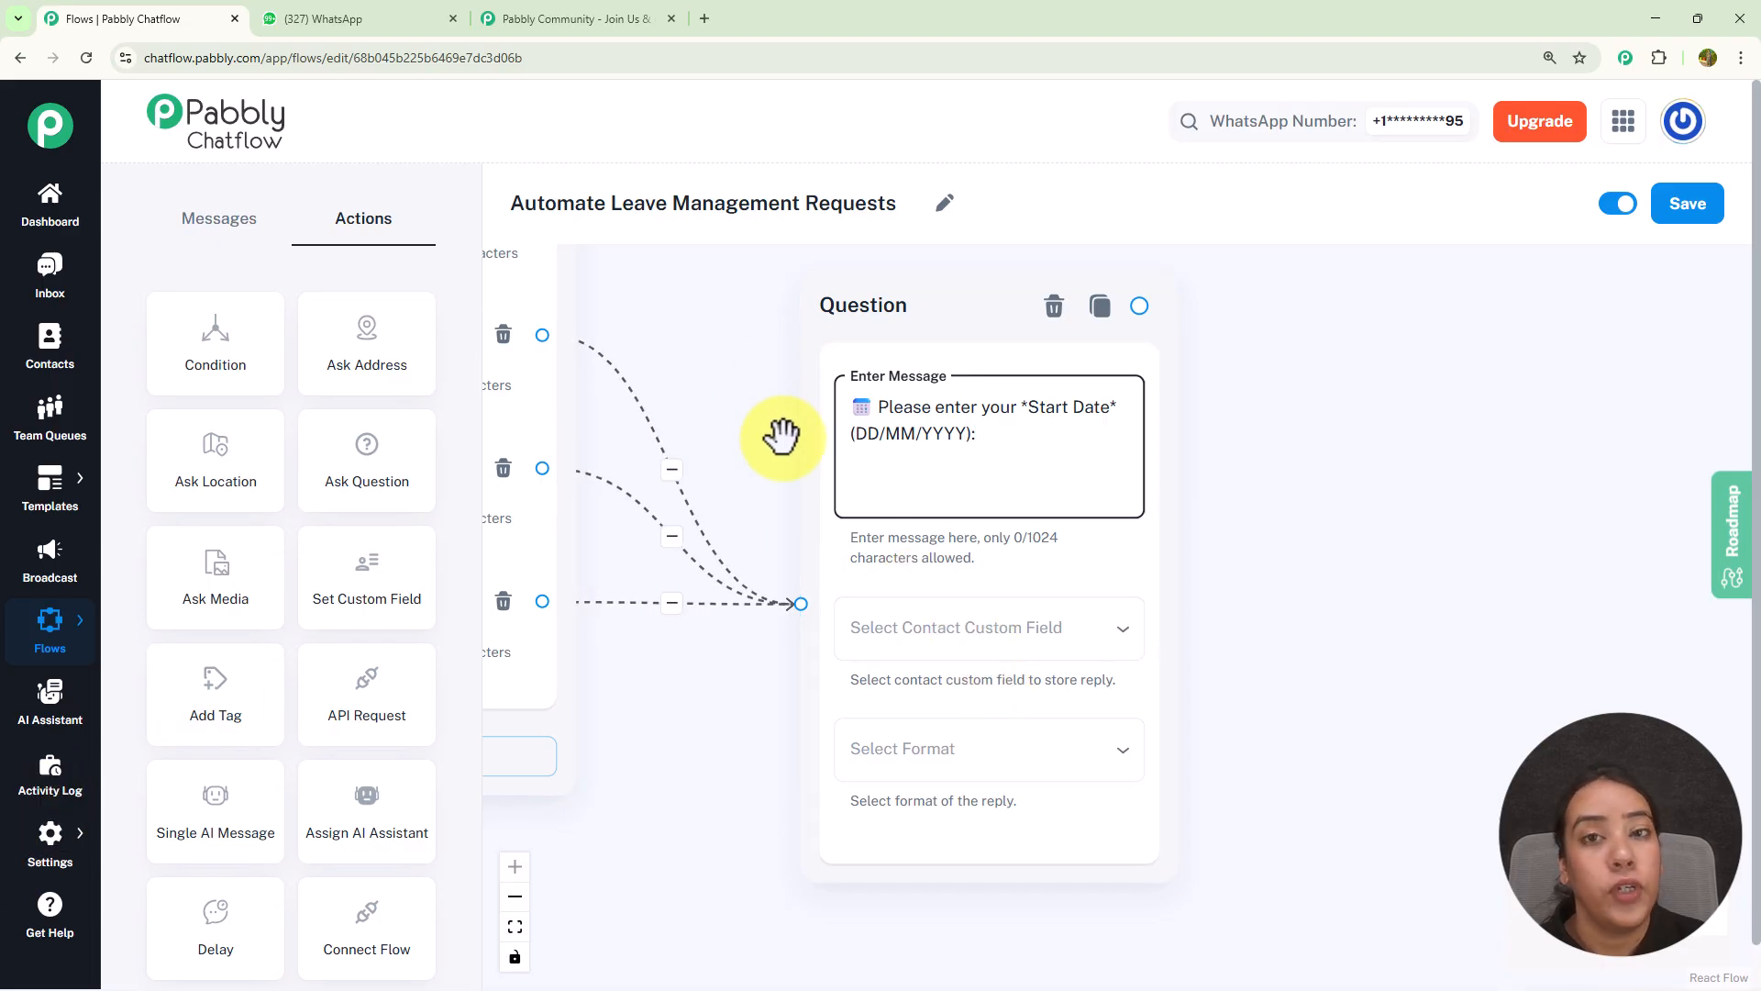
Step: Open the Contact Custom Fields settings in a new browser tab and switch to it
click(50, 837)
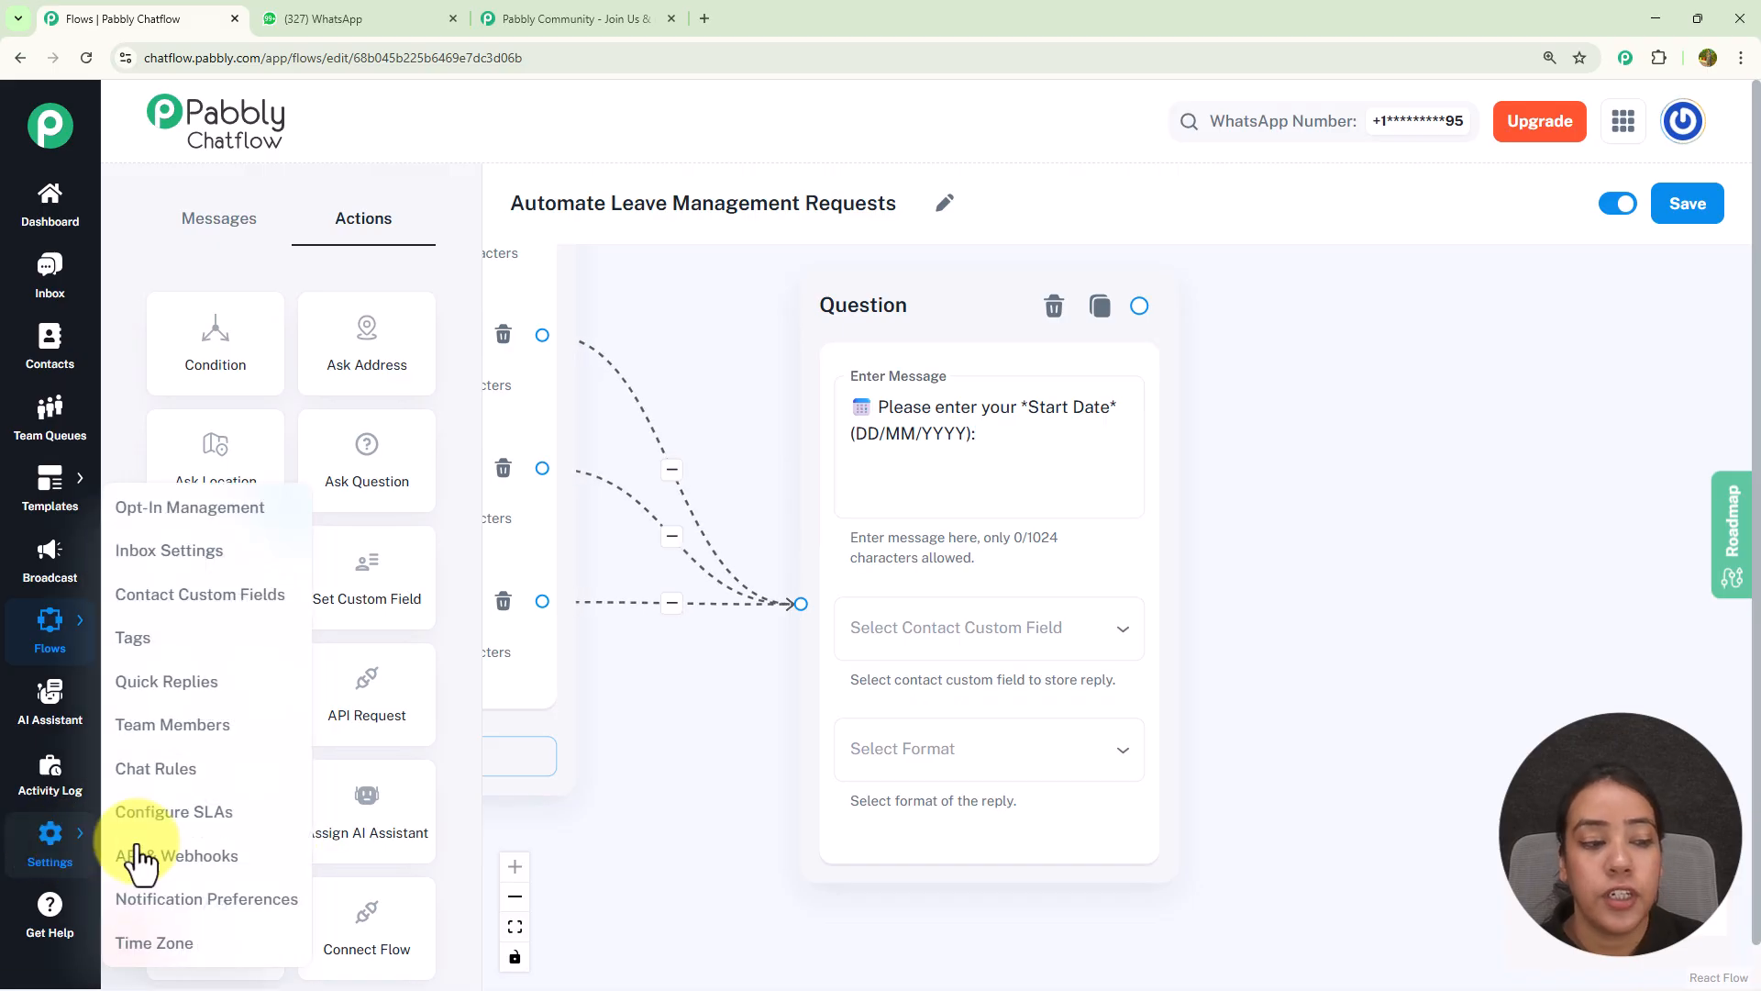
right_click(210, 620)
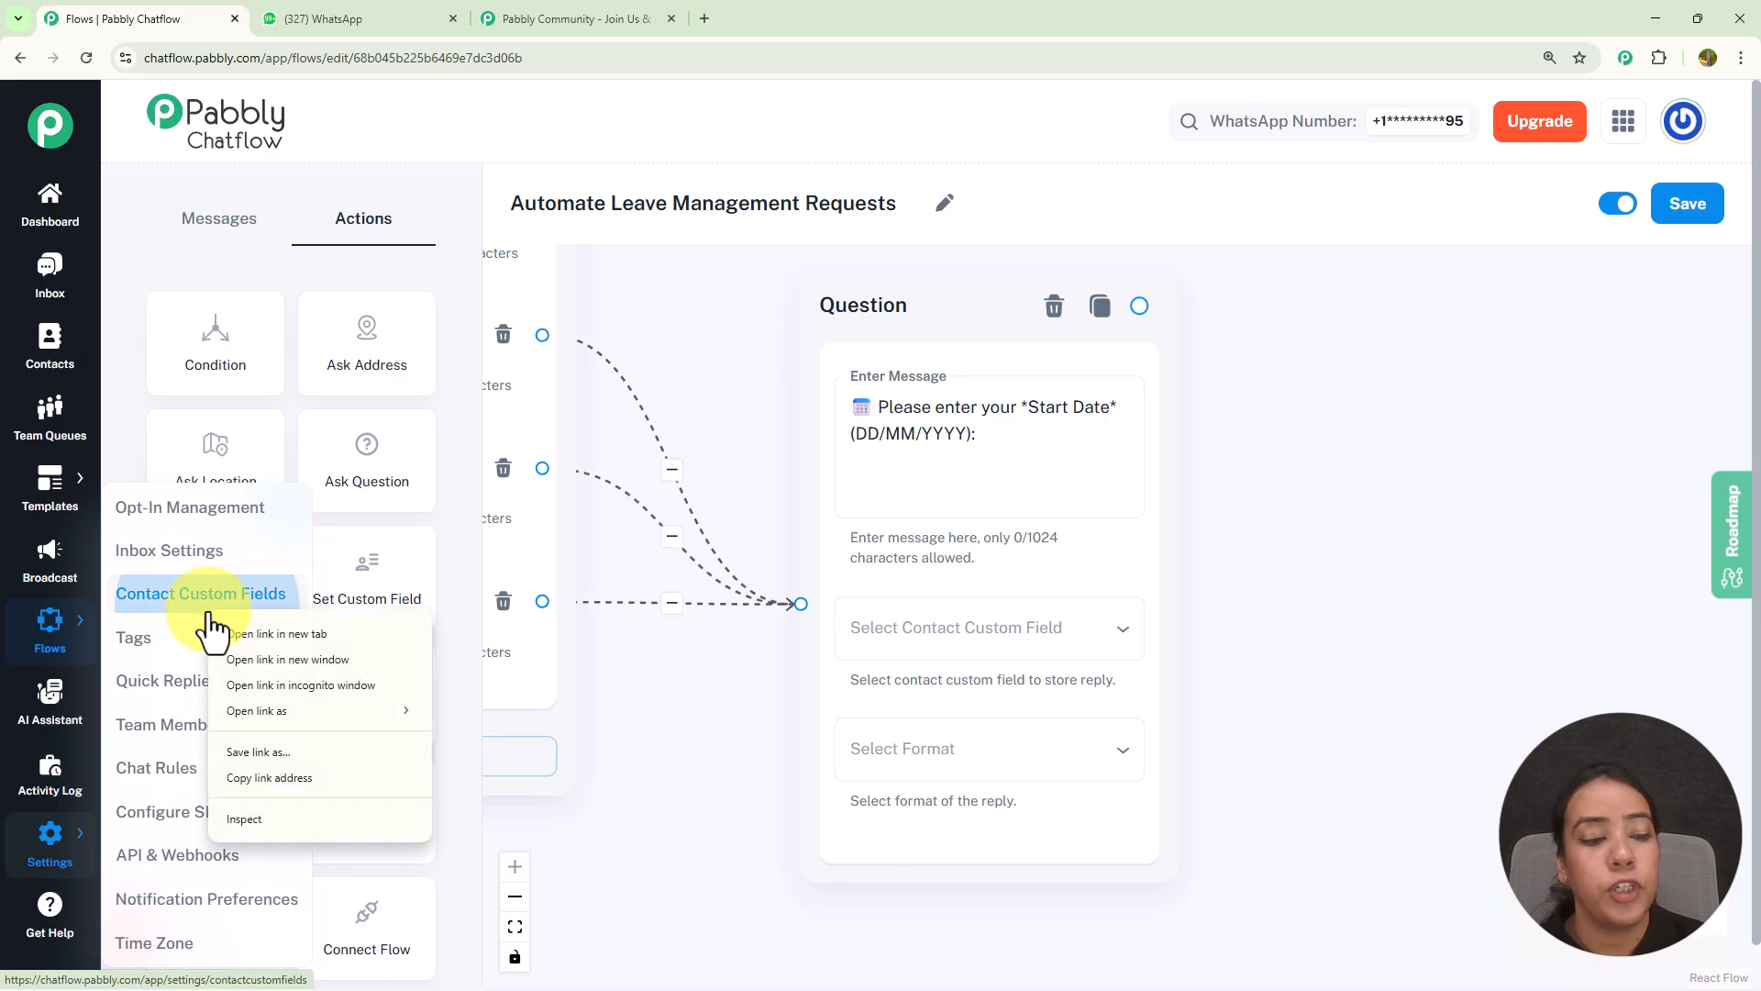
click(235, 641)
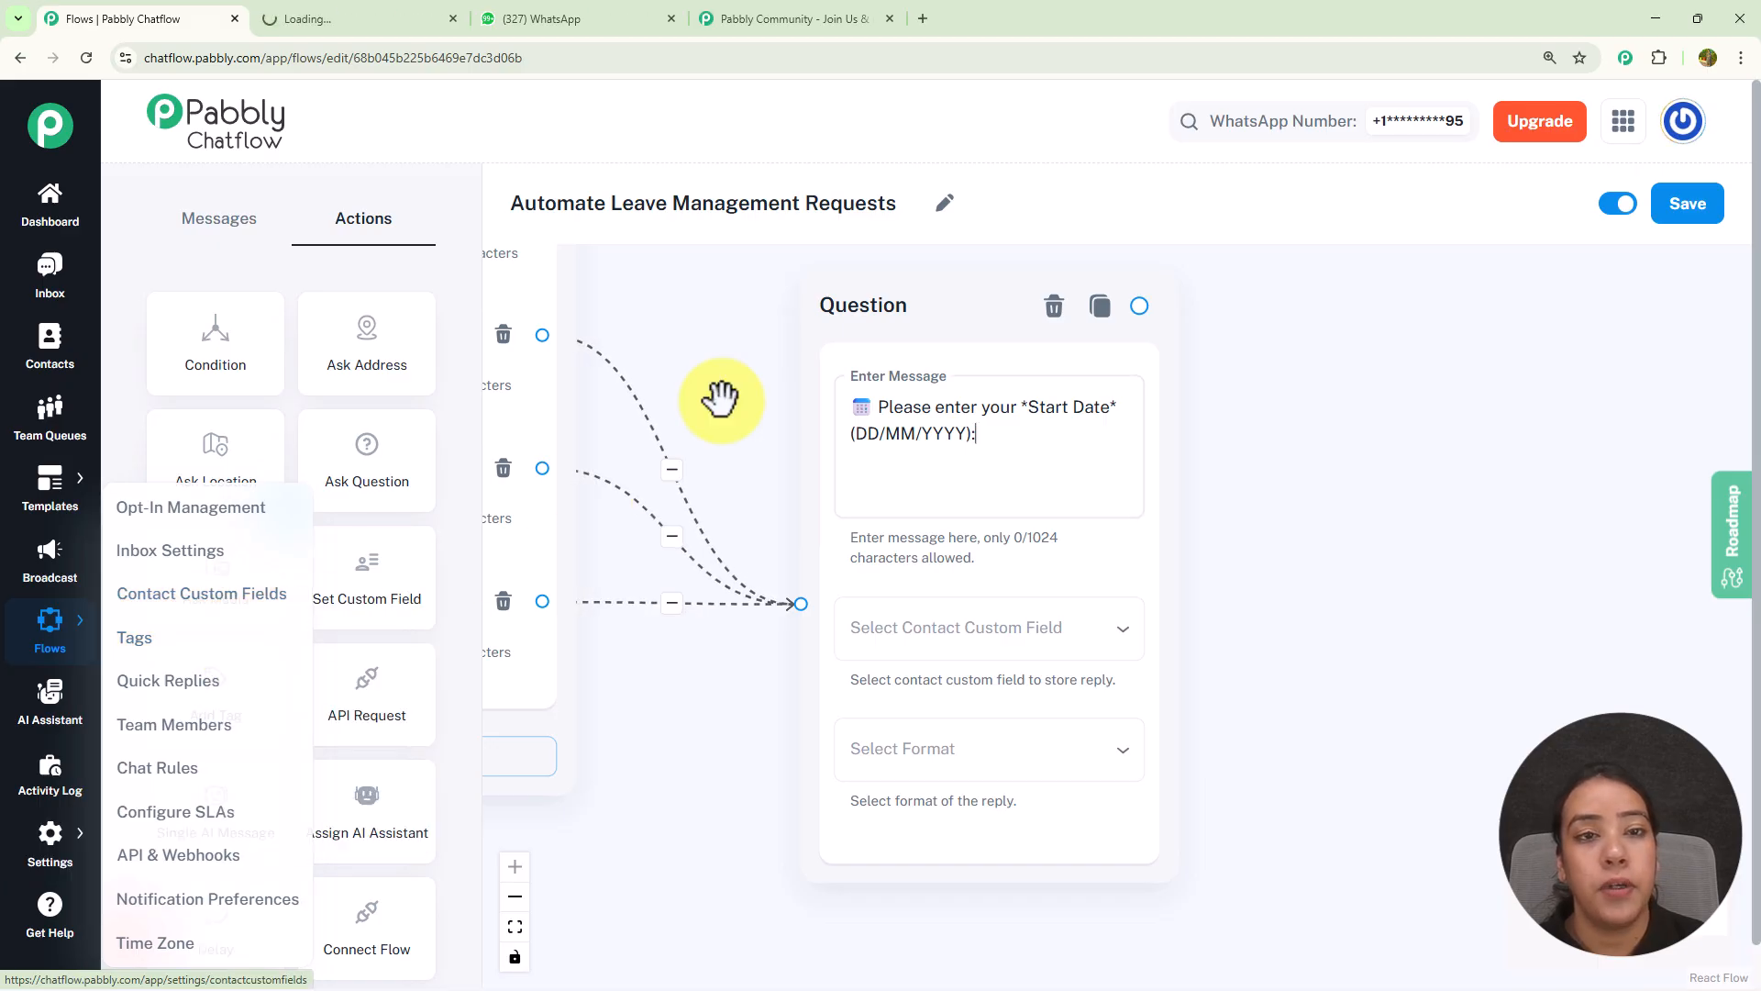
key(ctrl+Tab)
Step: Add and save the contact custom fields StartDate, EndDate and reason_for_your_leave
scroll(449, 343, down, 10)
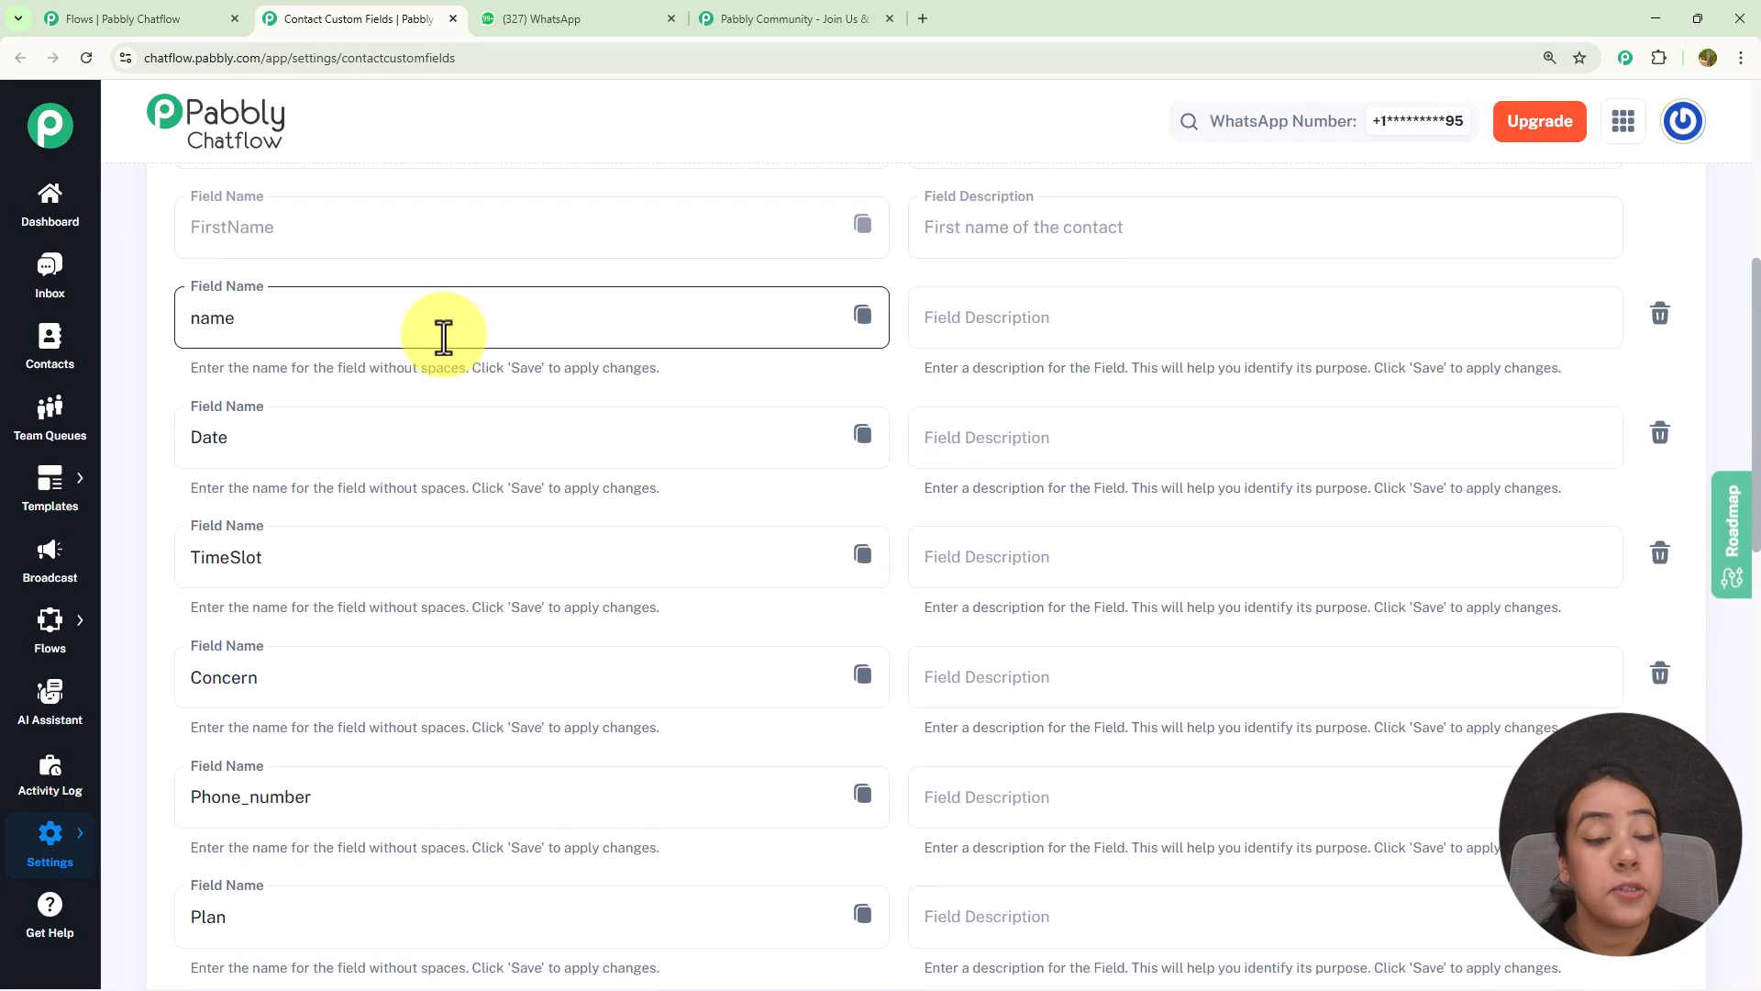
scroll(442, 337, down, 9)
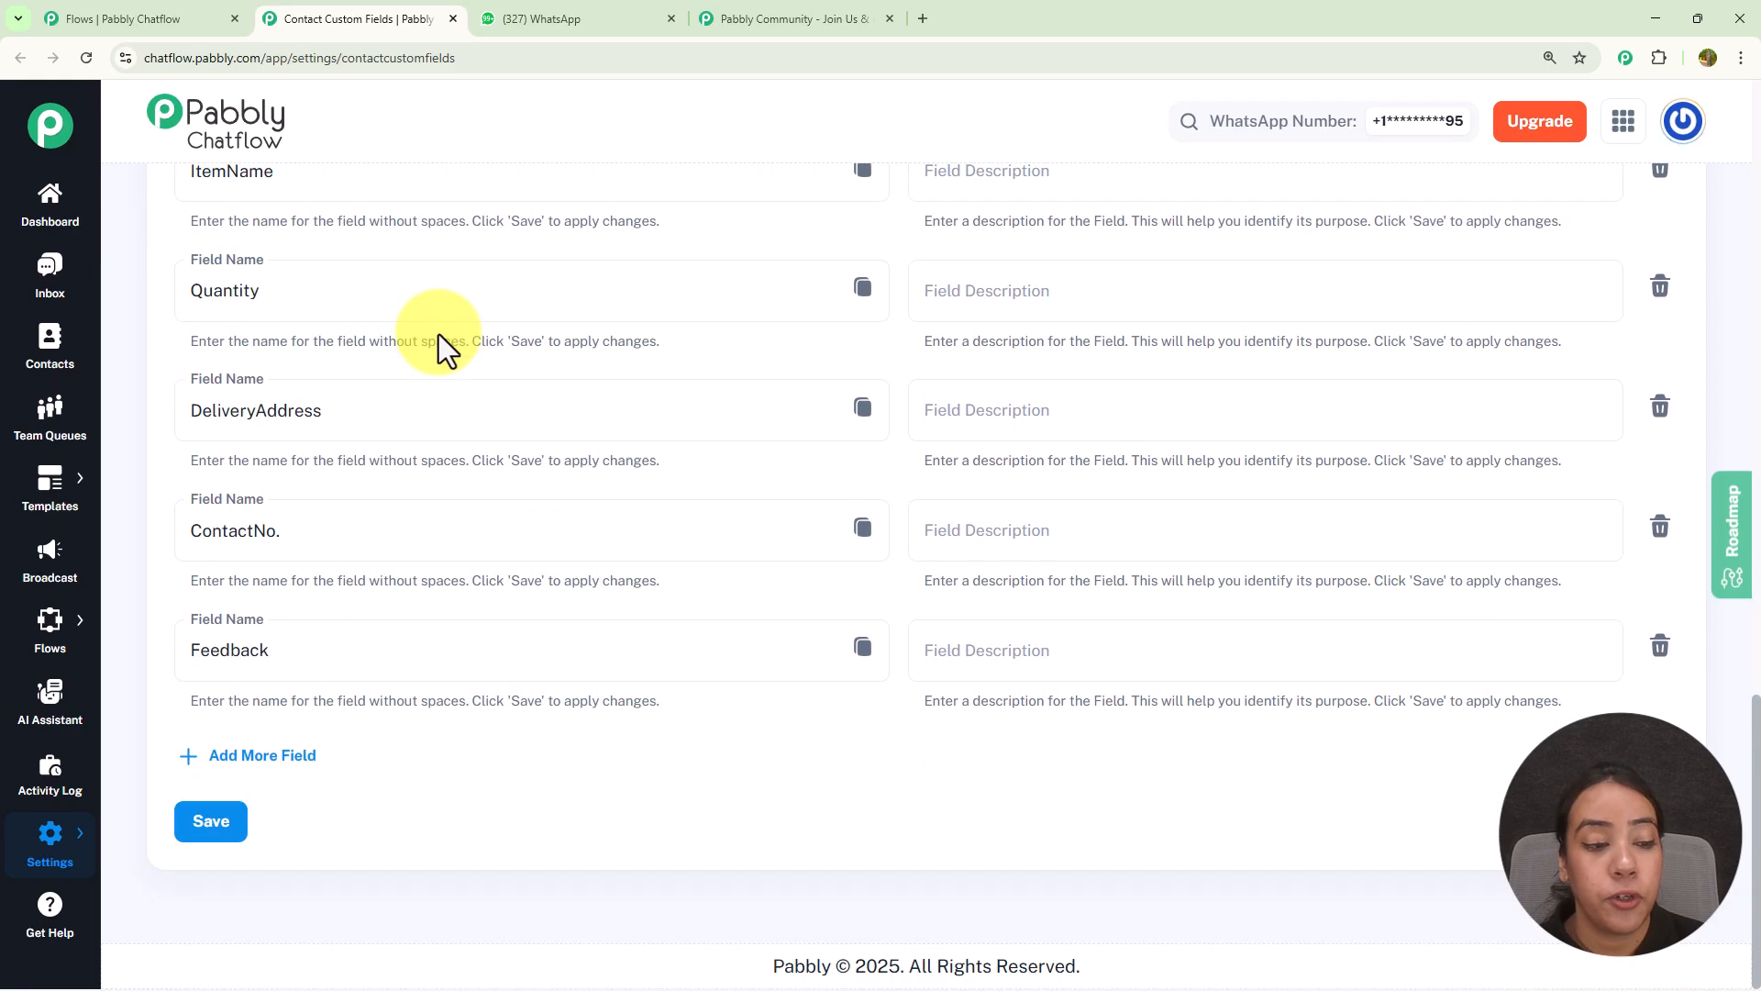
click(301, 759)
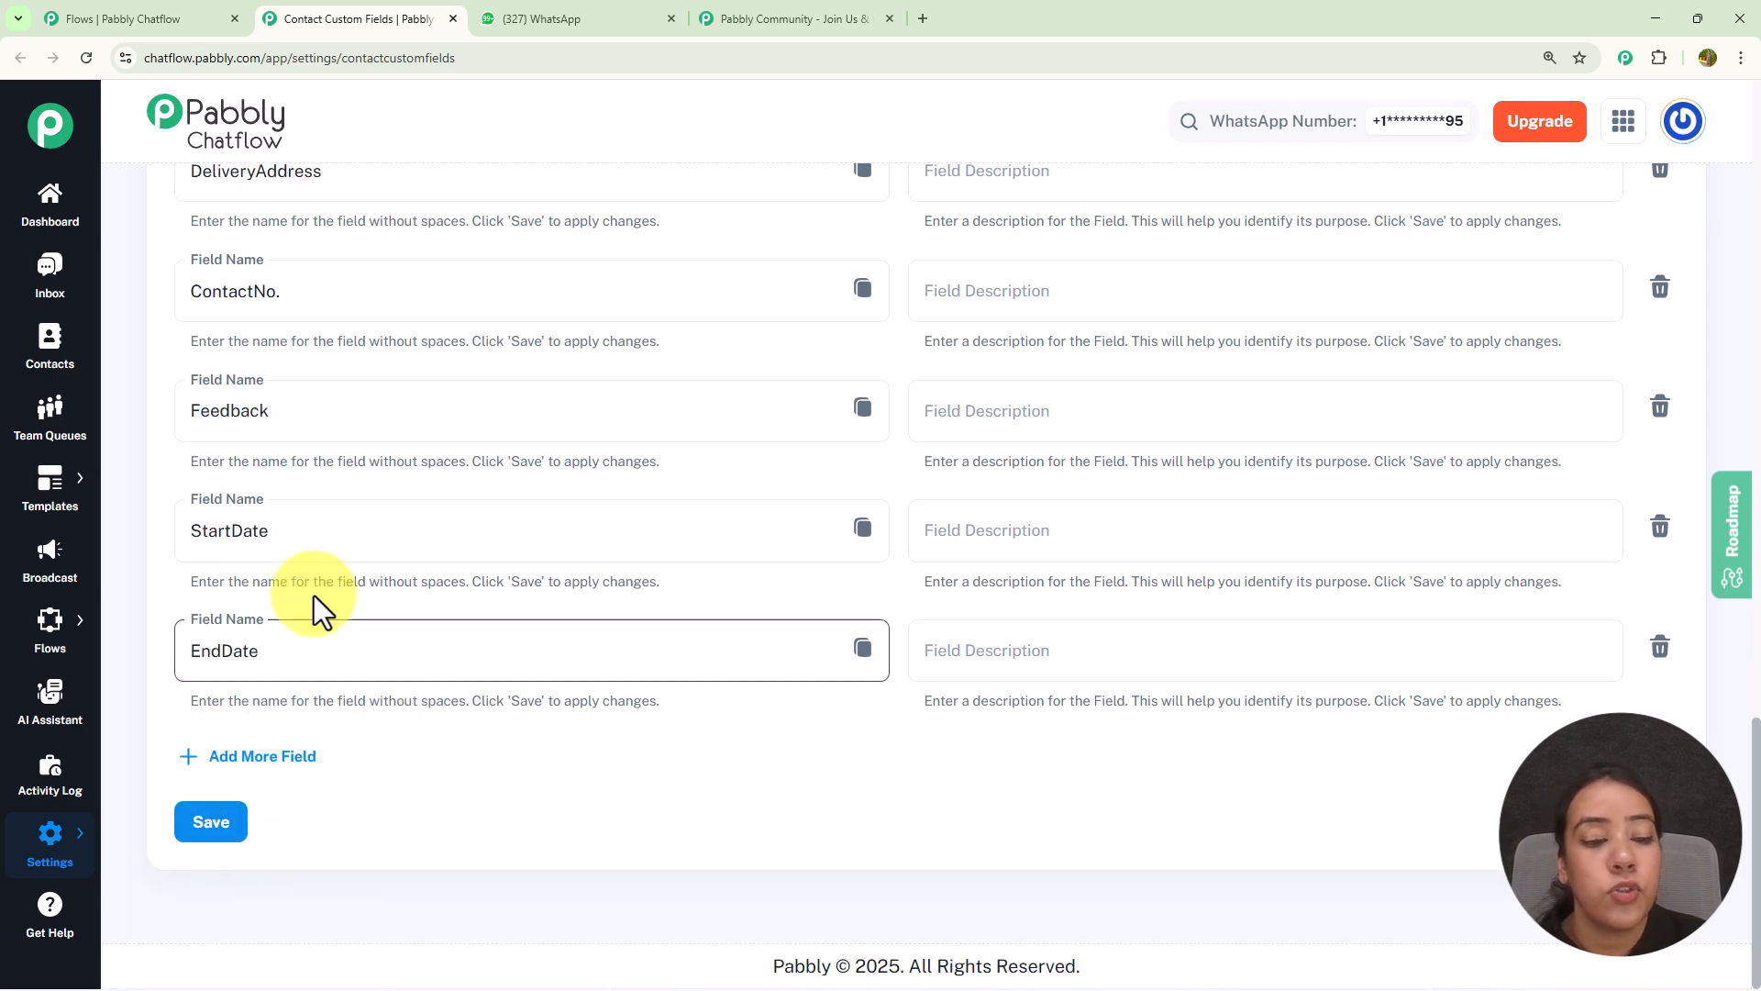
click(219, 824)
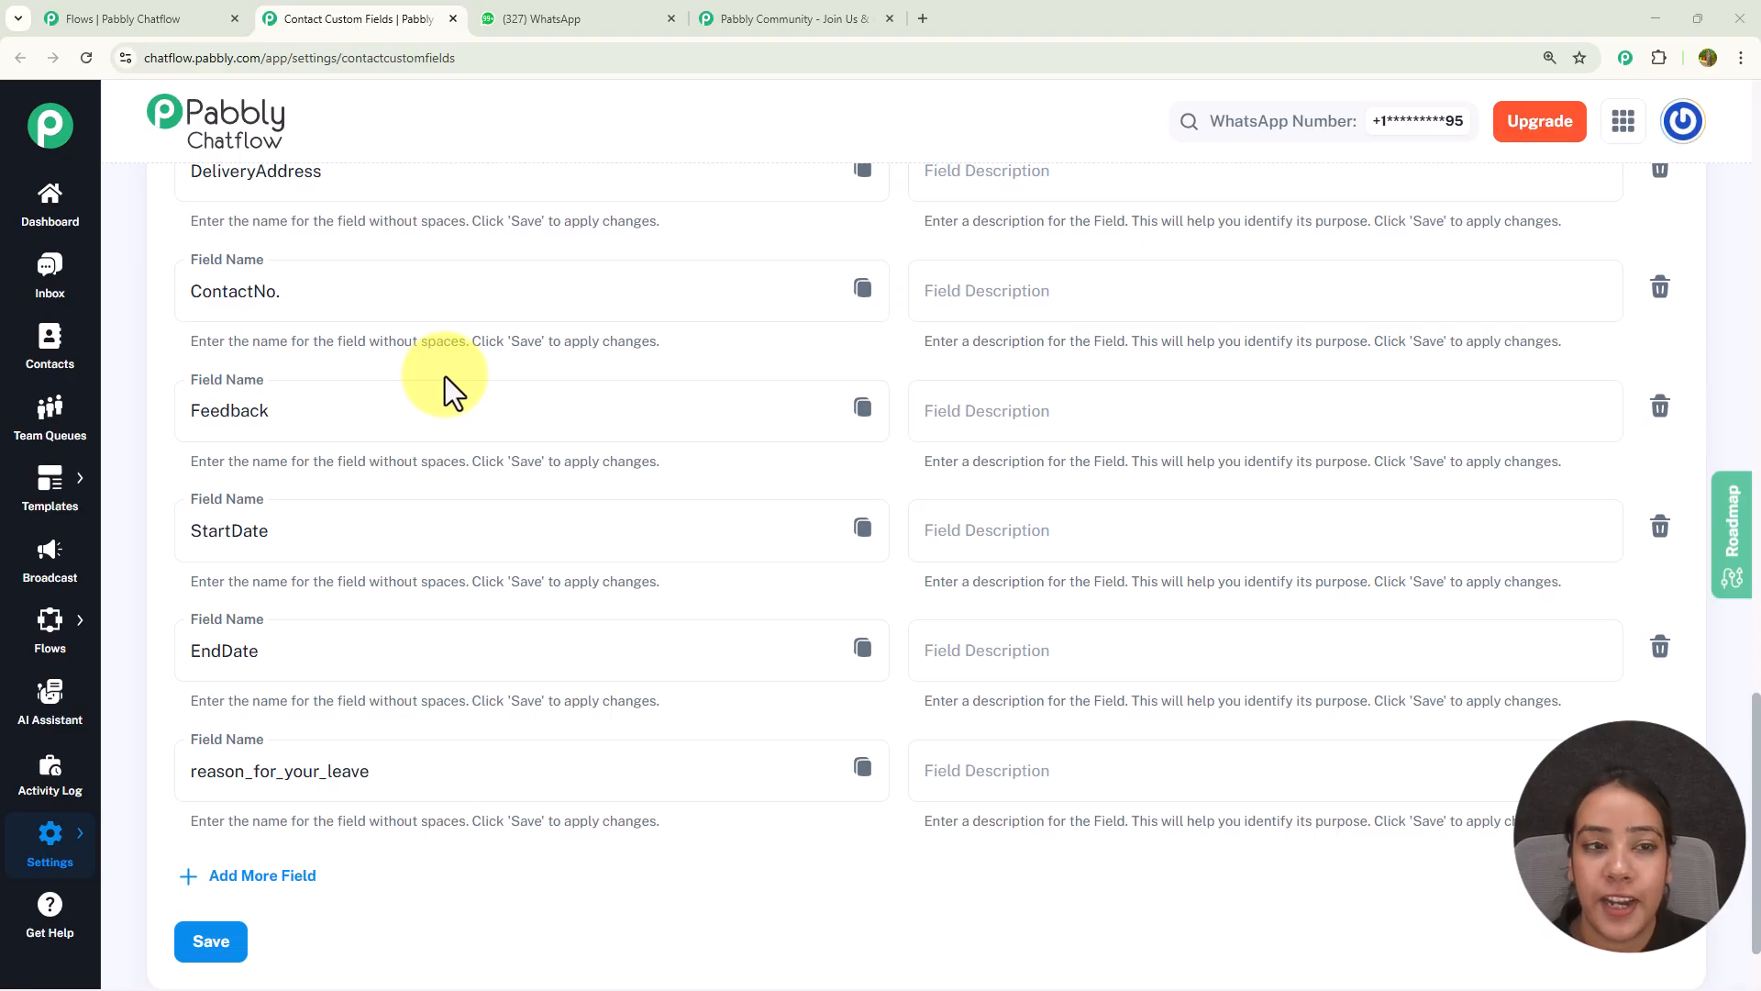
Step: Back in the flow, store the start date question's reply in the StartDate custom field with the Date format
click(129, 13)
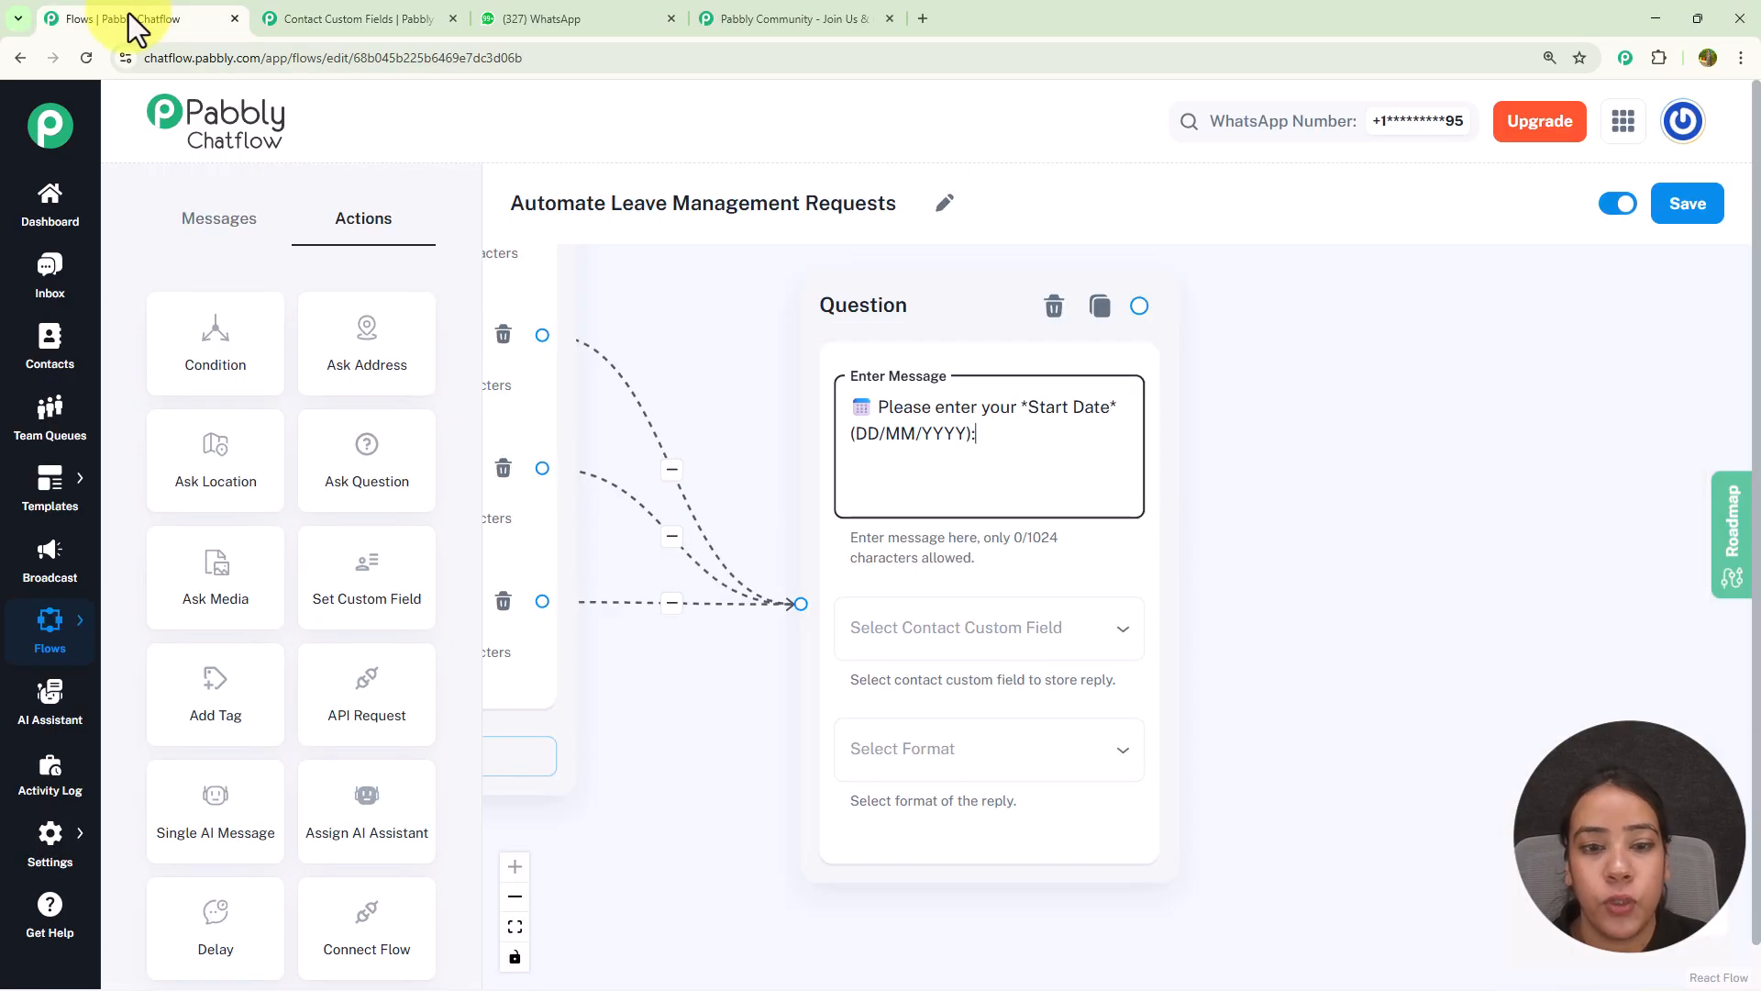
click(947, 648)
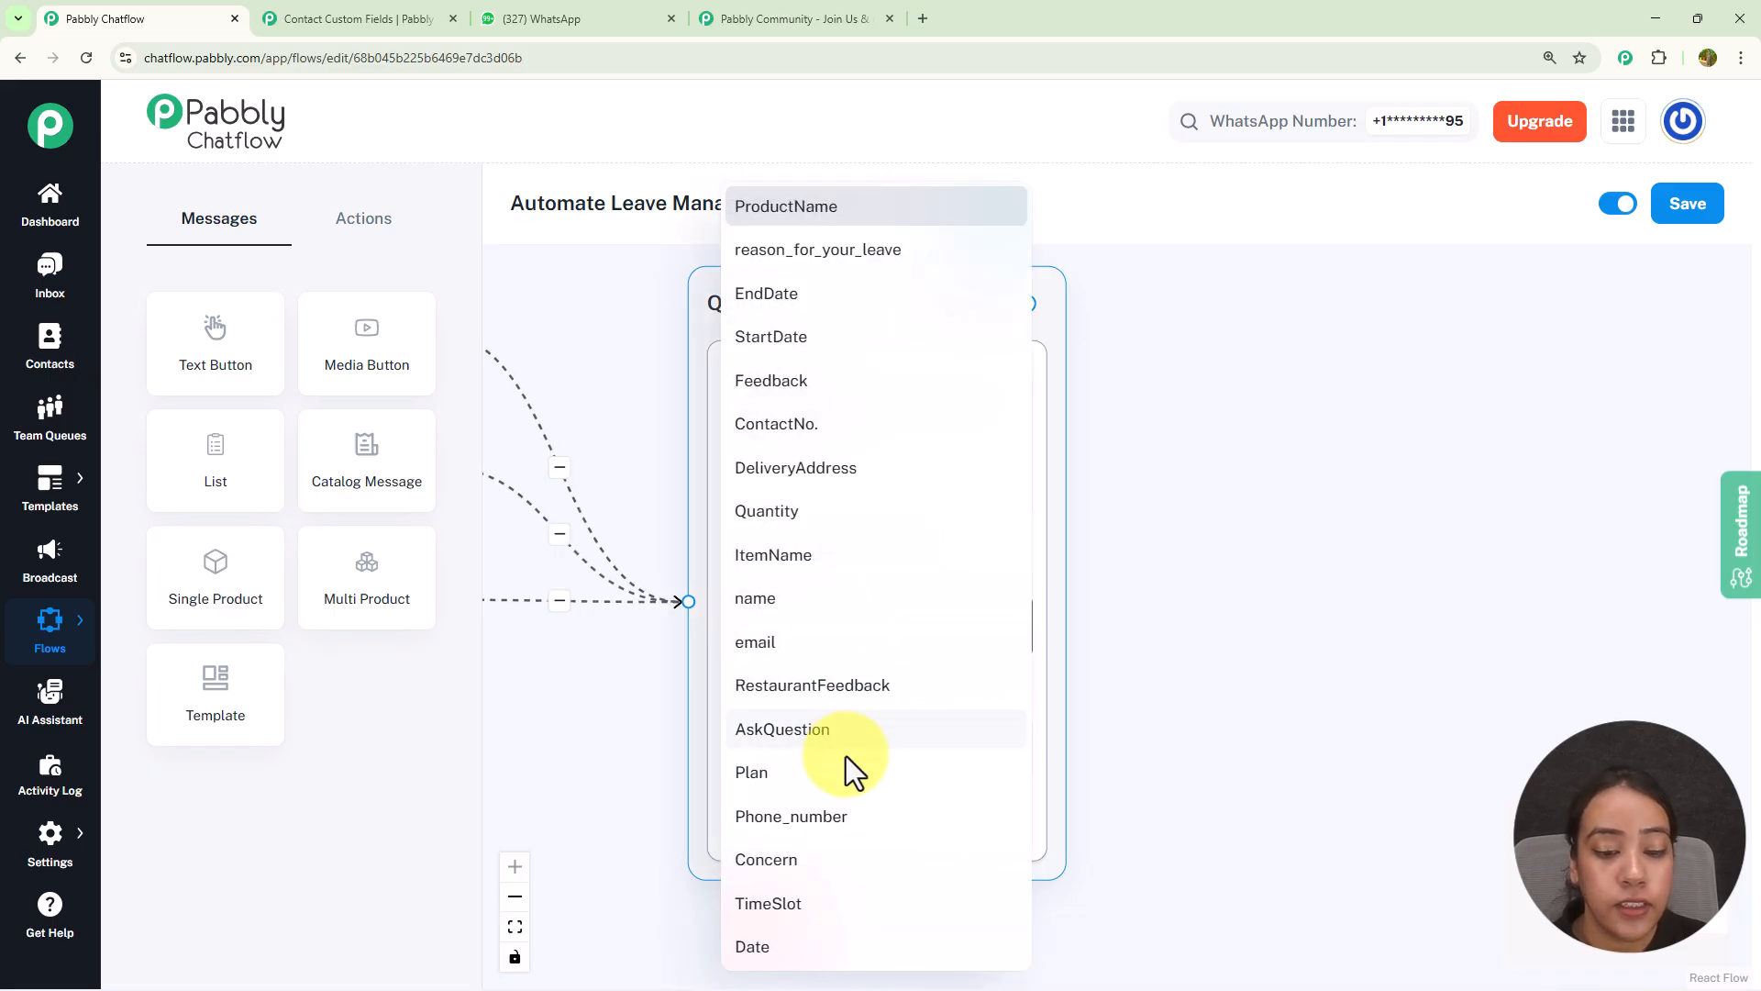
click(807, 340)
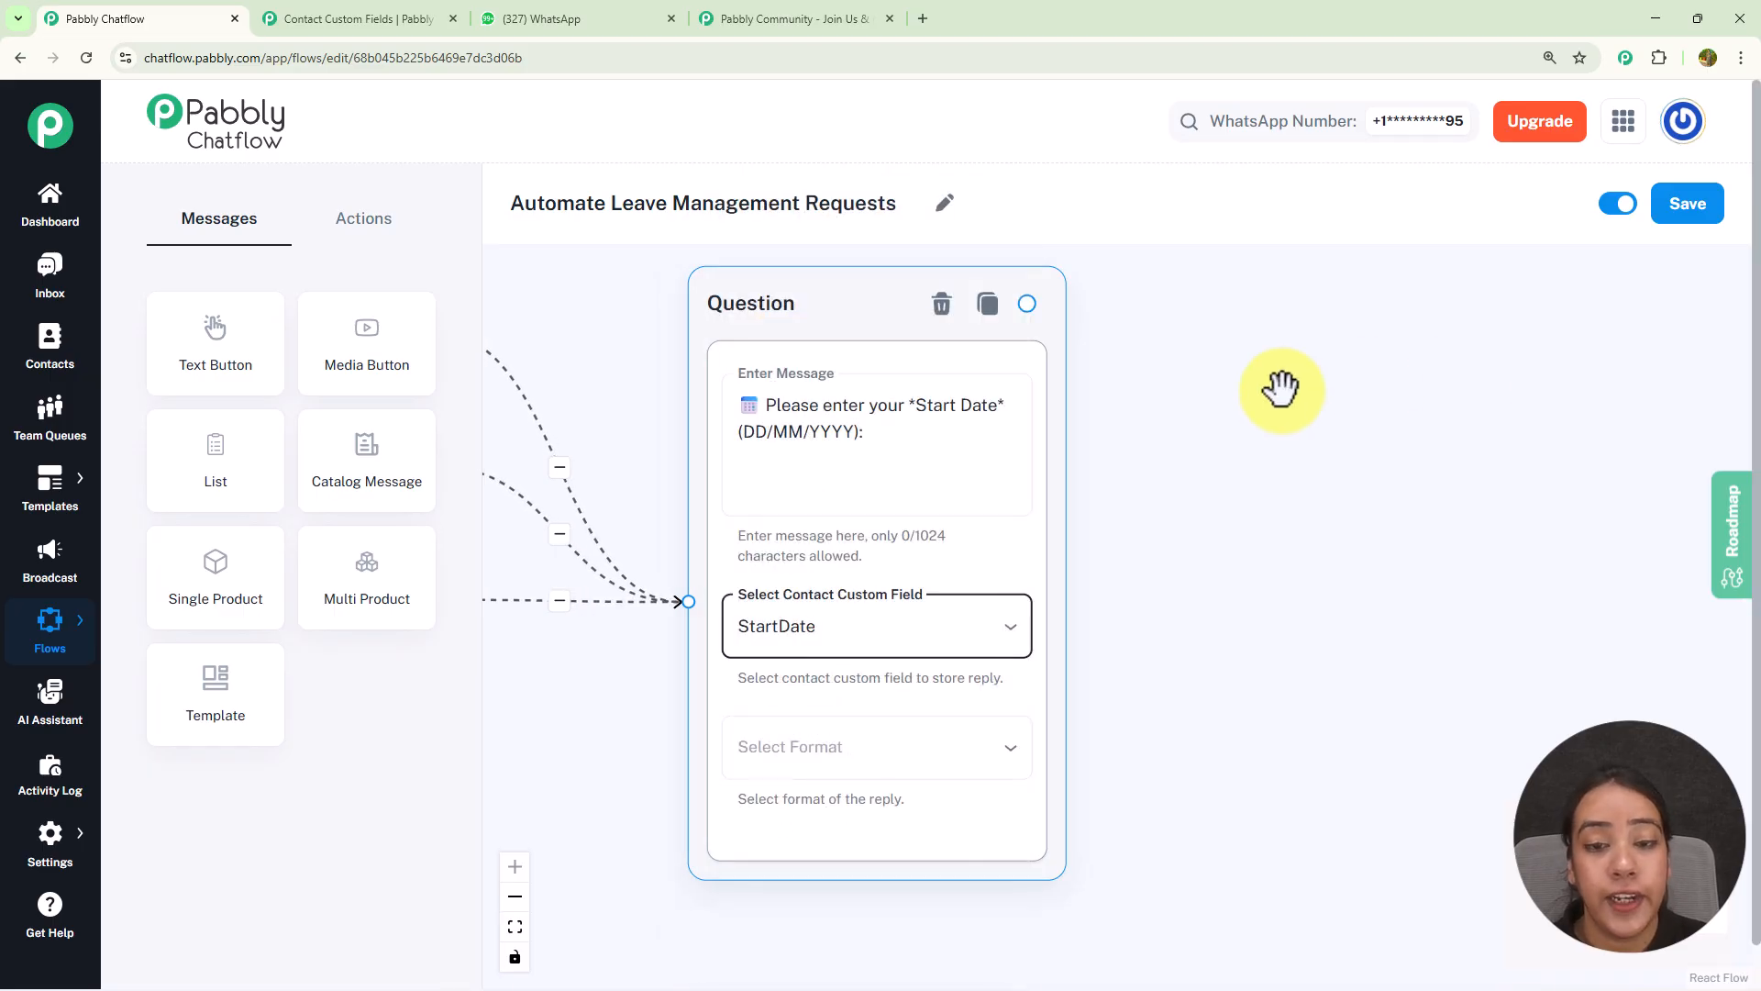
click(895, 759)
click(825, 819)
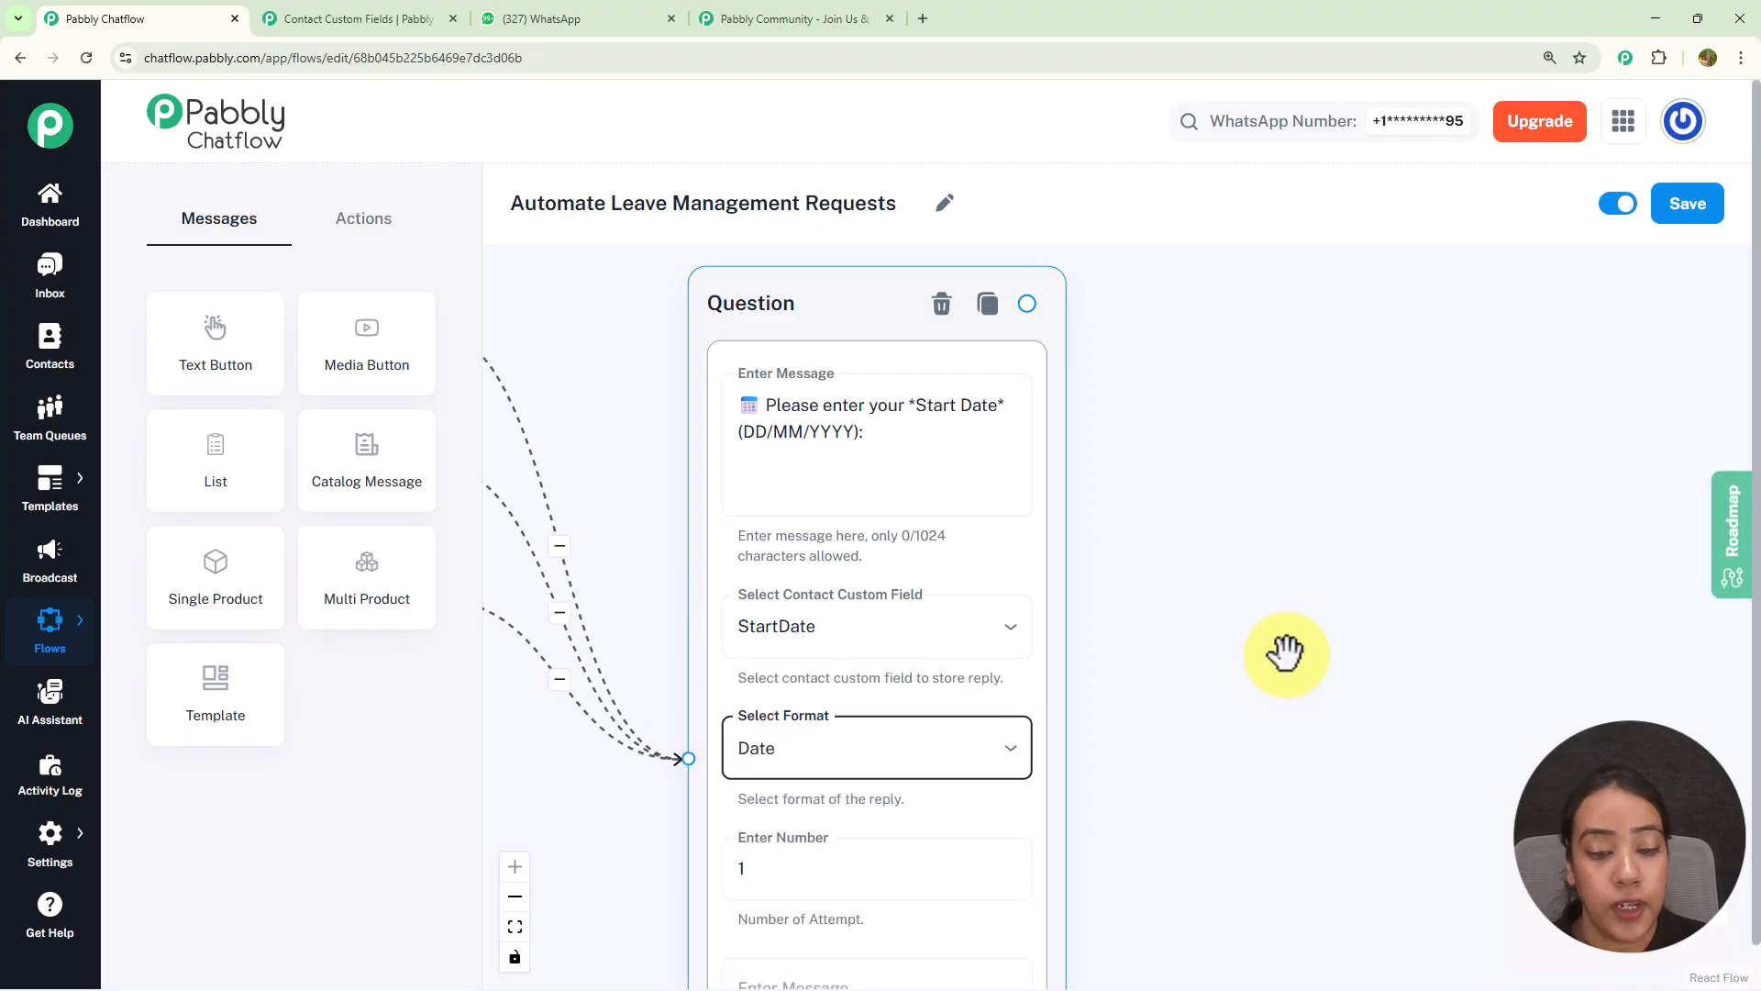
Step: Add a second Ask Question action and link the start date question to it
click(363, 218)
drag(341, 475, 1284, 415)
drag(1025, 303, 1274, 739)
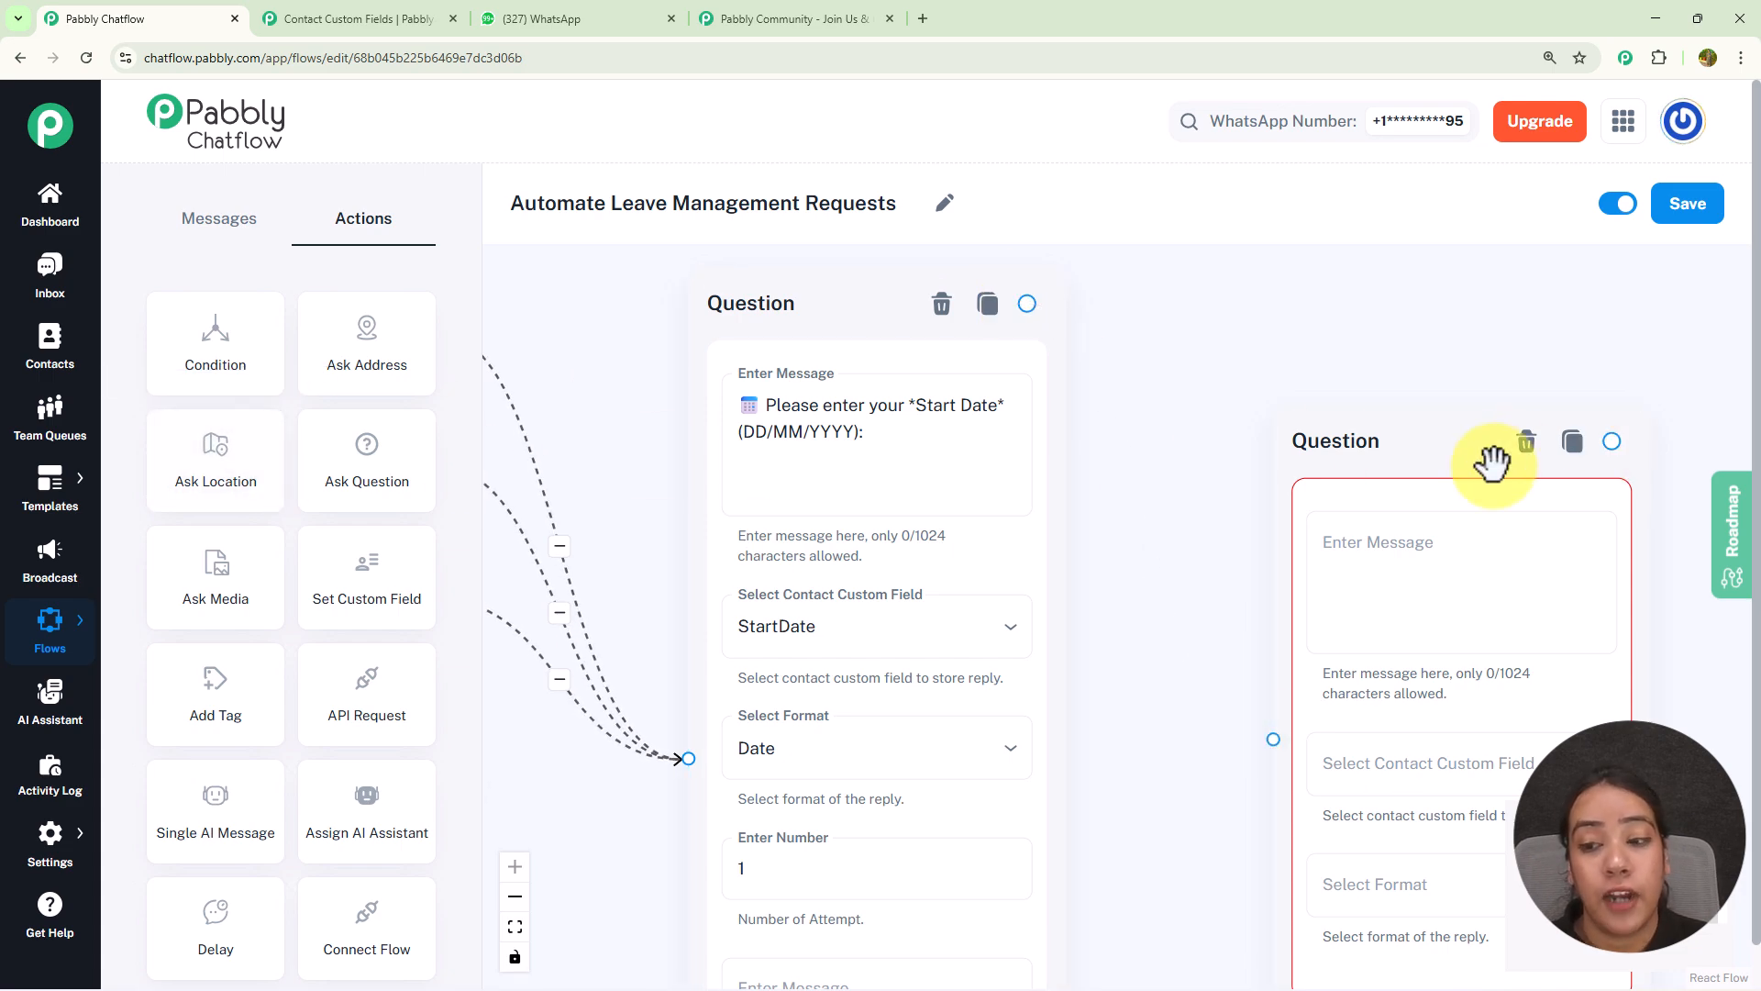
drag(1026, 303, 1272, 741)
Step: Set the second question's message to "🗓 Please enter your *End Date* (DD/MM/YYYY):"
click(1505, 597)
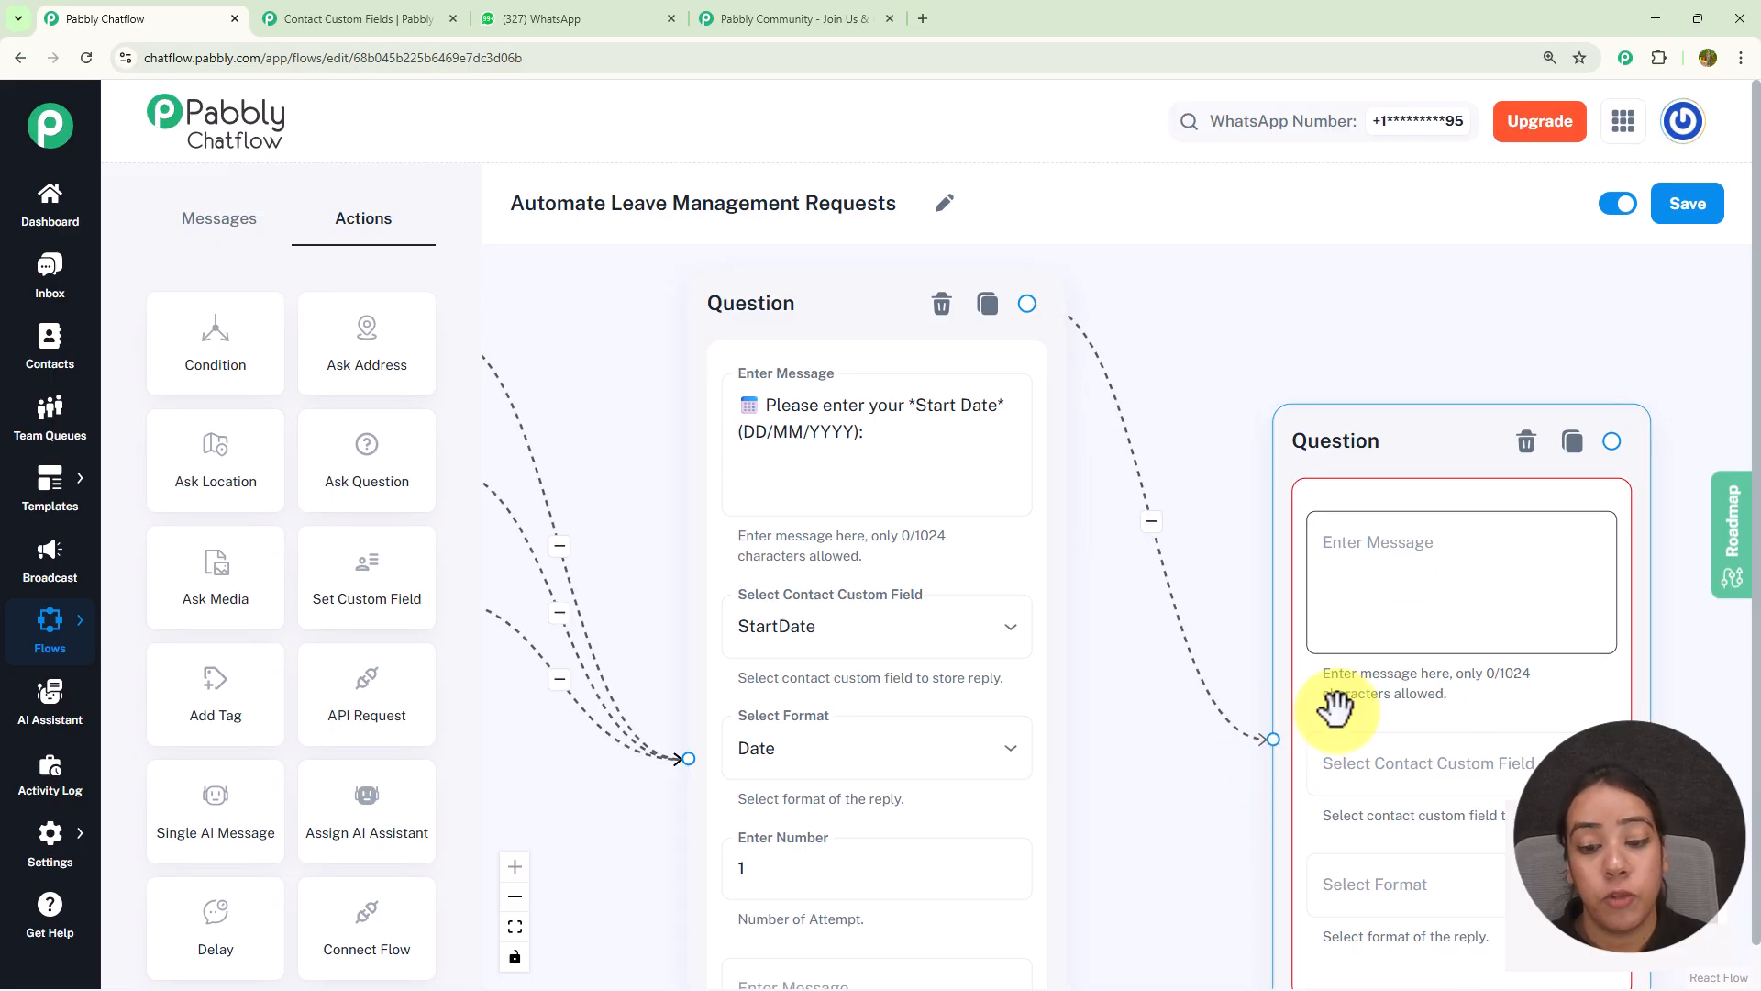
click(1495, 609)
text(🗓 Please enter your *End Date* (DD/MM/YYYY):)
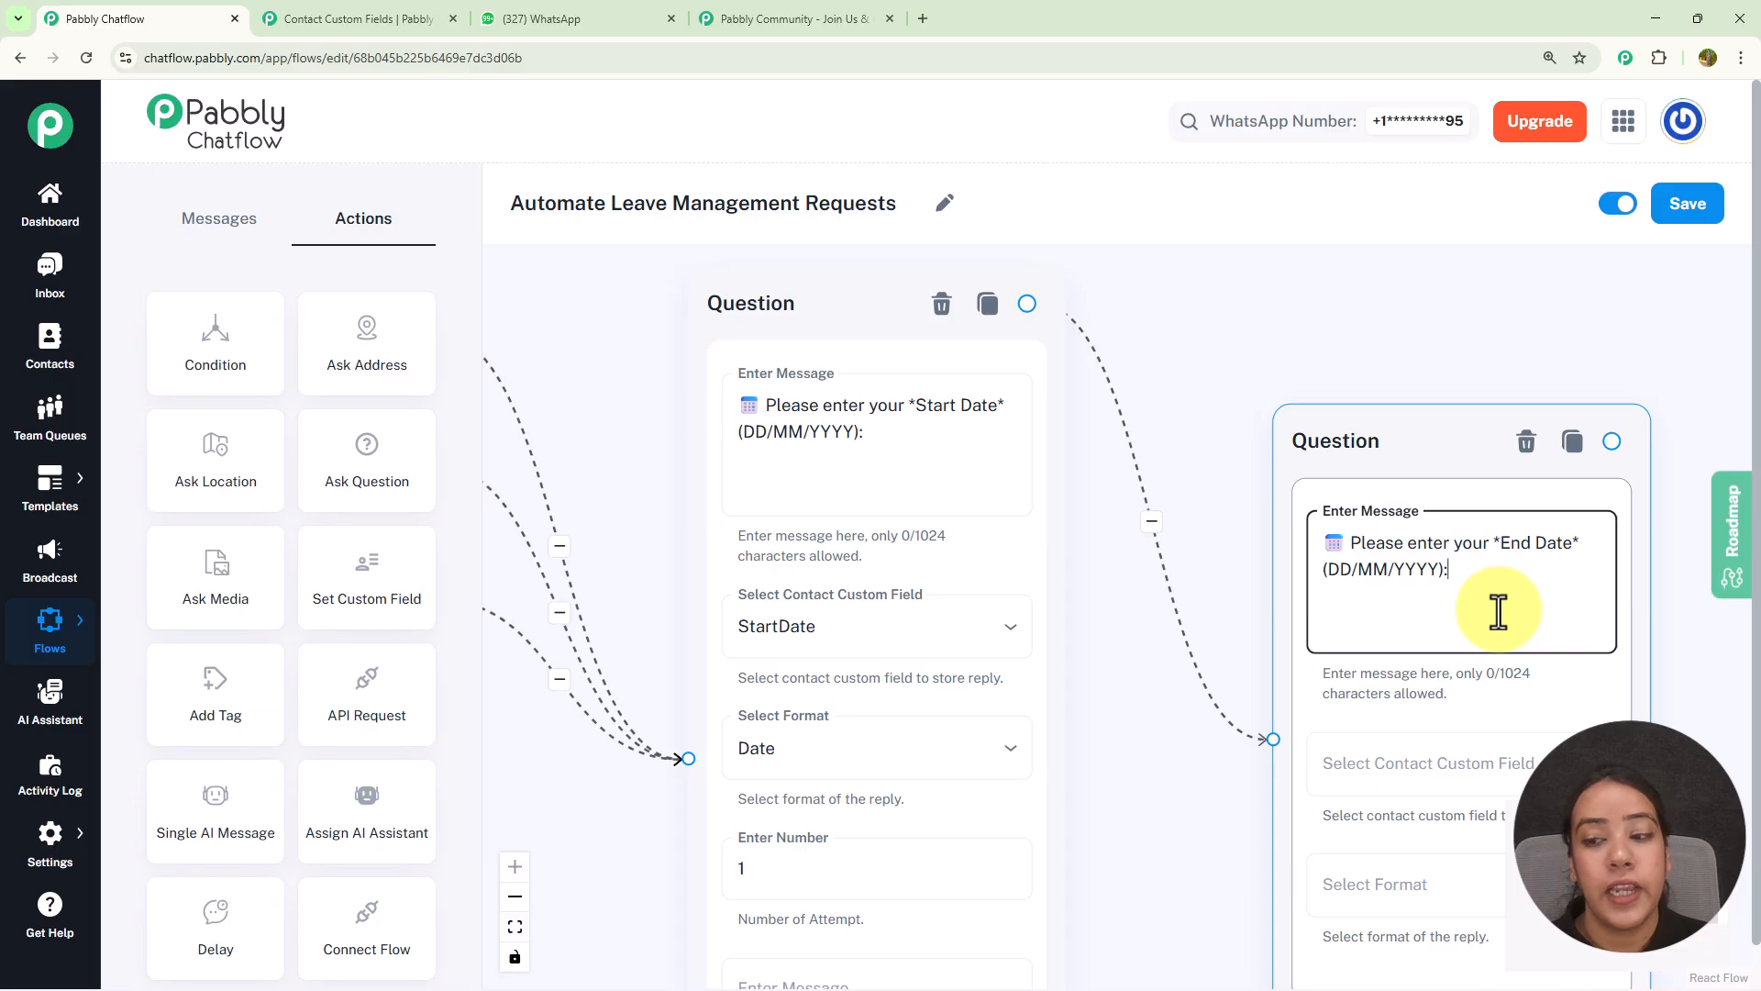
Step: Store the end date question's reply in the EndDate custom field with the Date format
drag(1609, 328, 1185, 213)
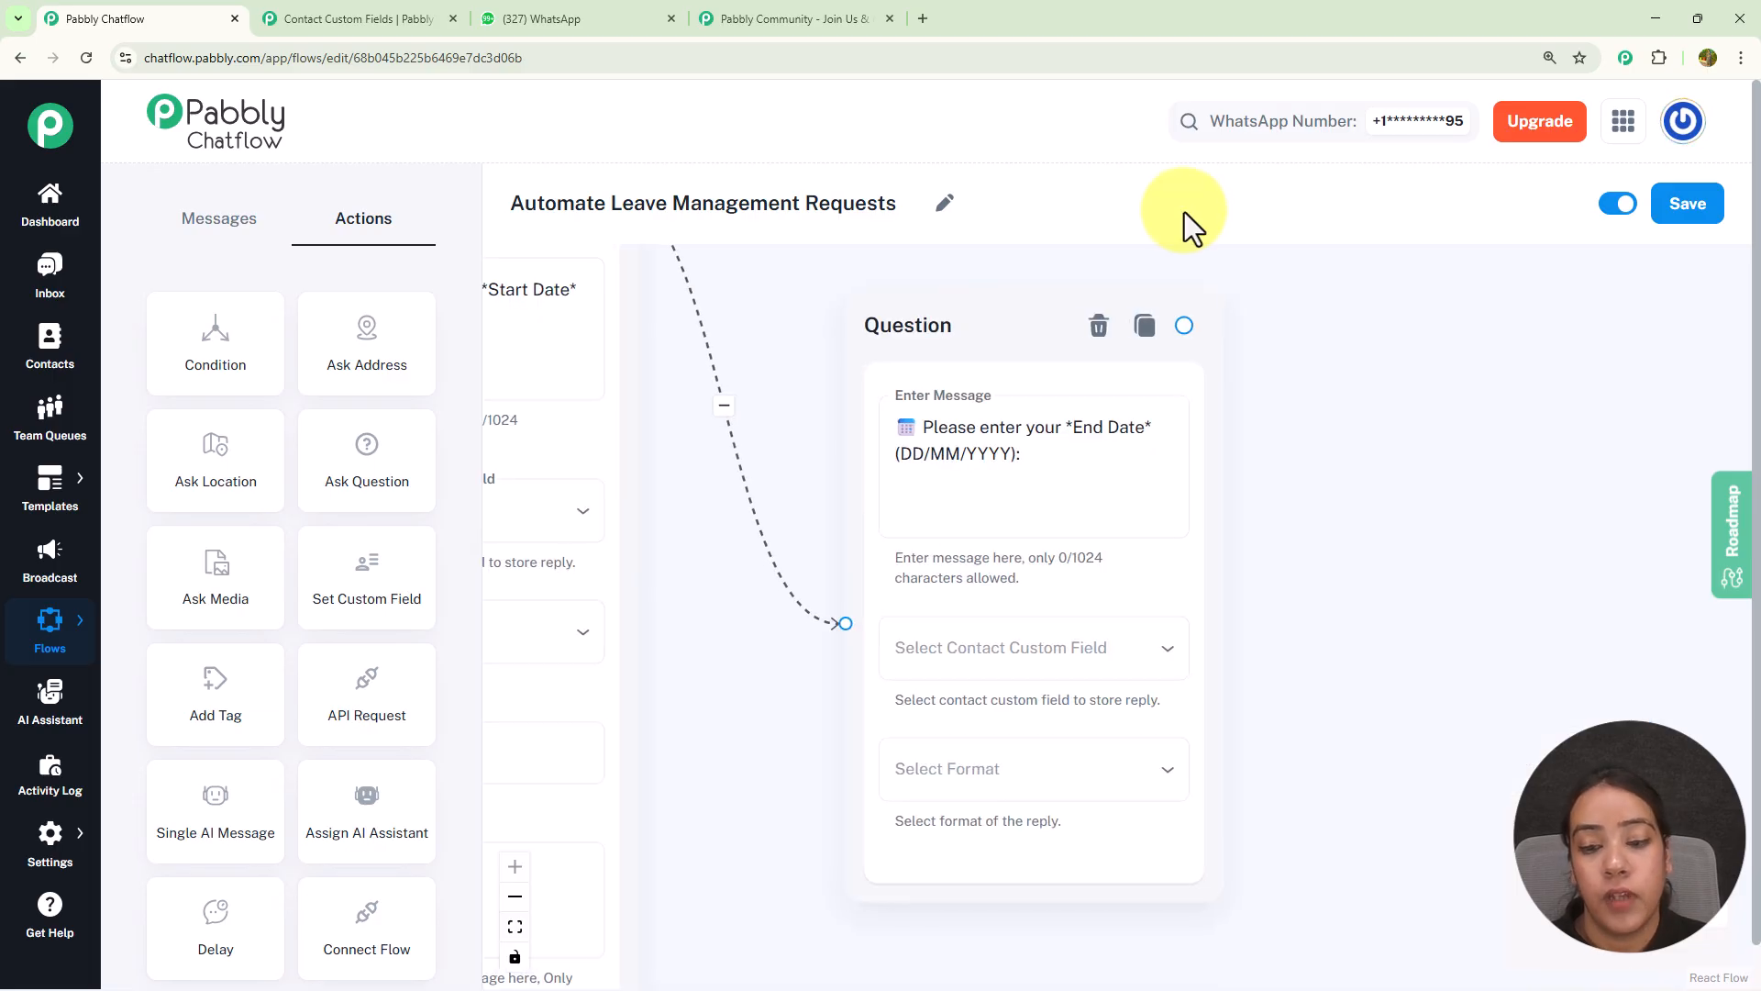
click(1000, 669)
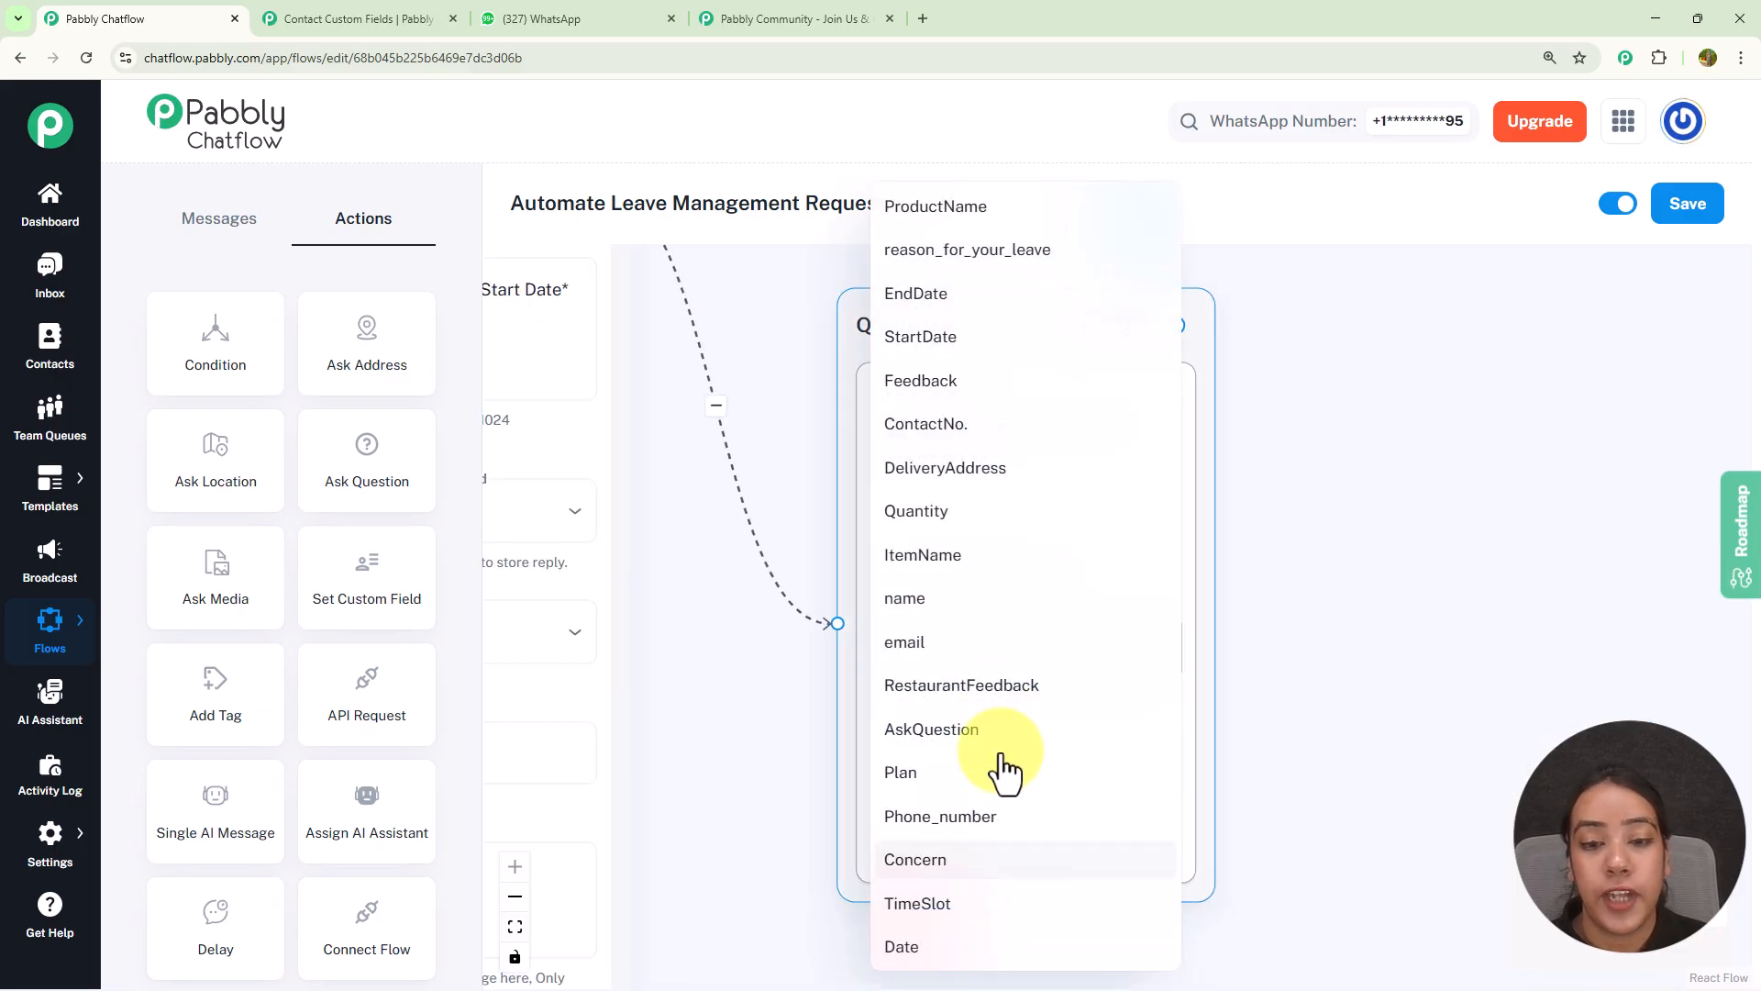
click(986, 295)
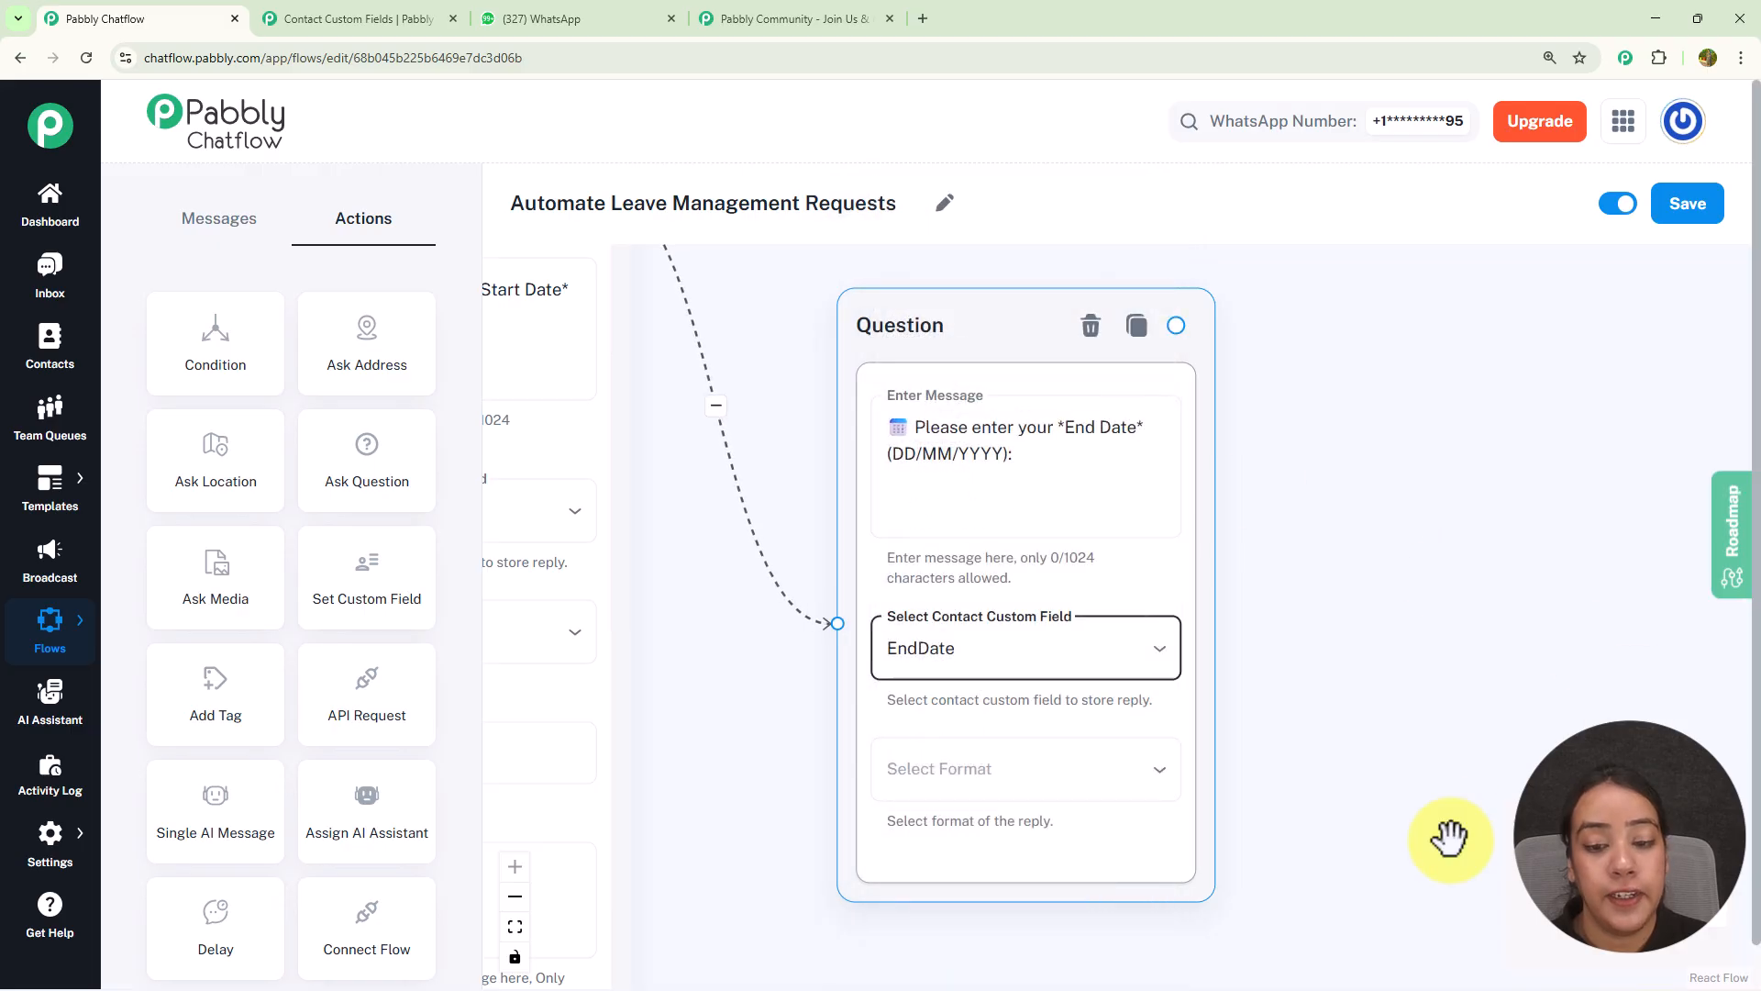
click(1046, 785)
click(929, 813)
Step: Add a third Ask Question action and link the end date question to it
drag(329, 464, 325, 484)
drag(327, 484, 1129, 314)
drag(870, 342, 1134, 658)
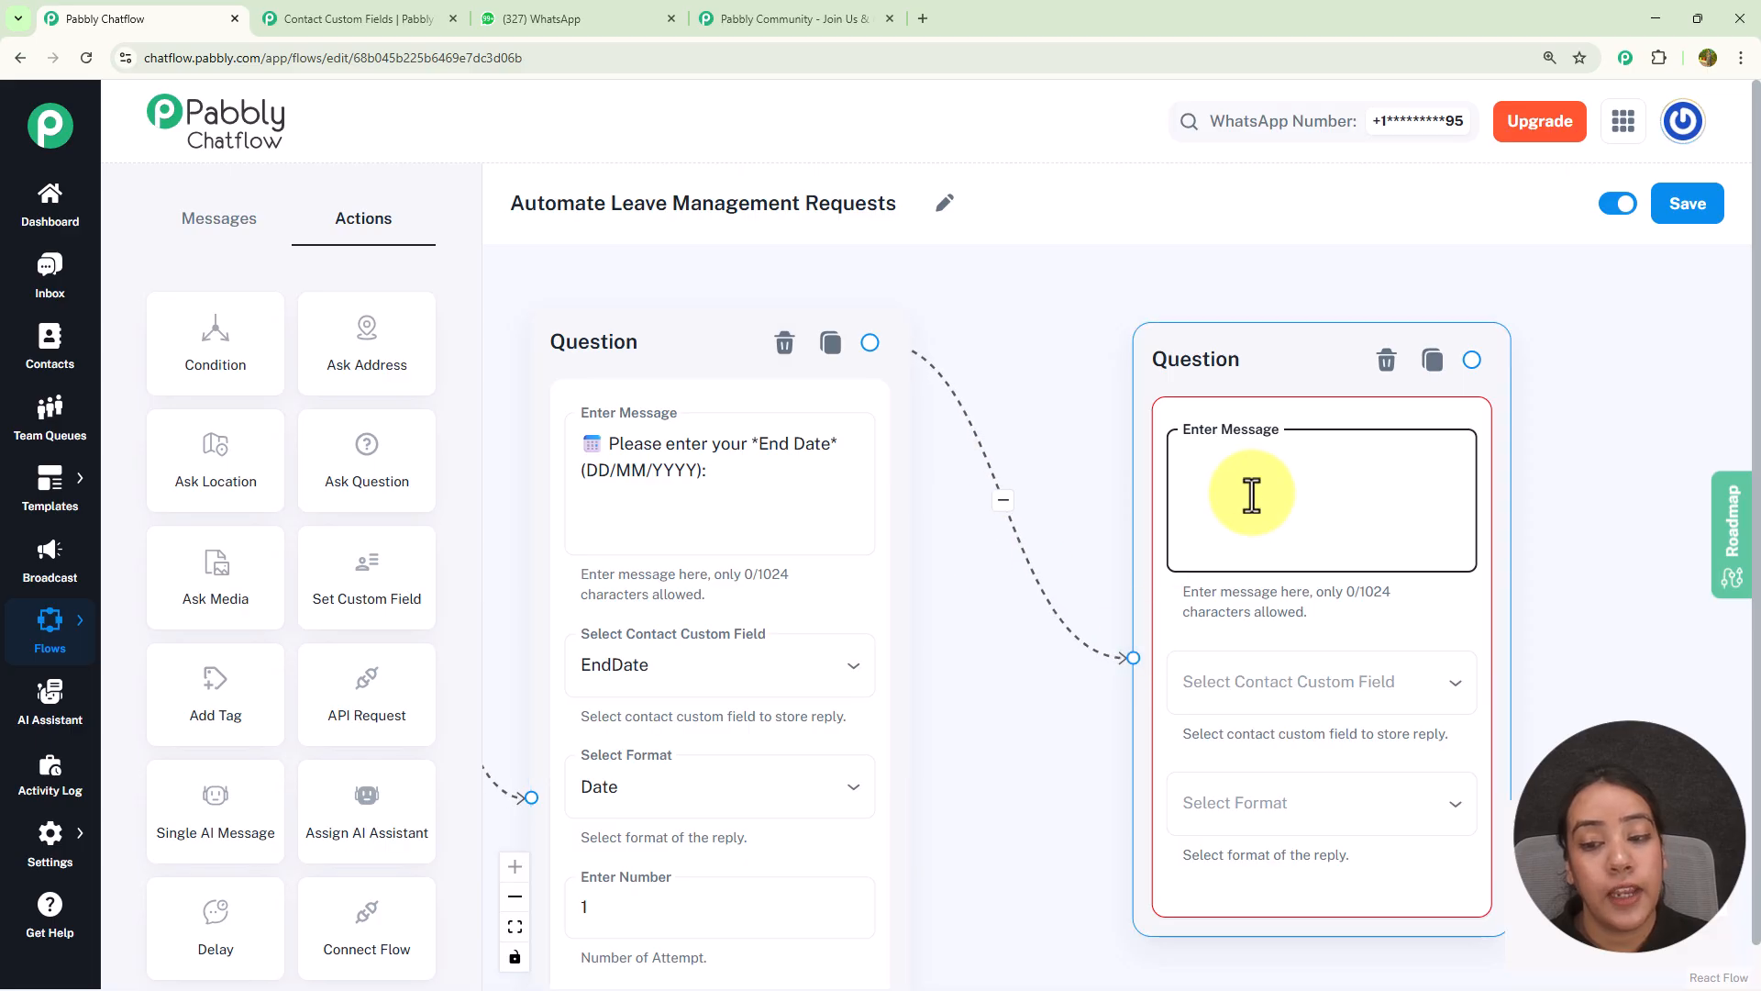
Step: Make the third question ask "📝 Please provide a short reason for your leave:", storing the reply in reason_for_your_leave with the Text format
text(📝 Please provide a short reason for your leave:)
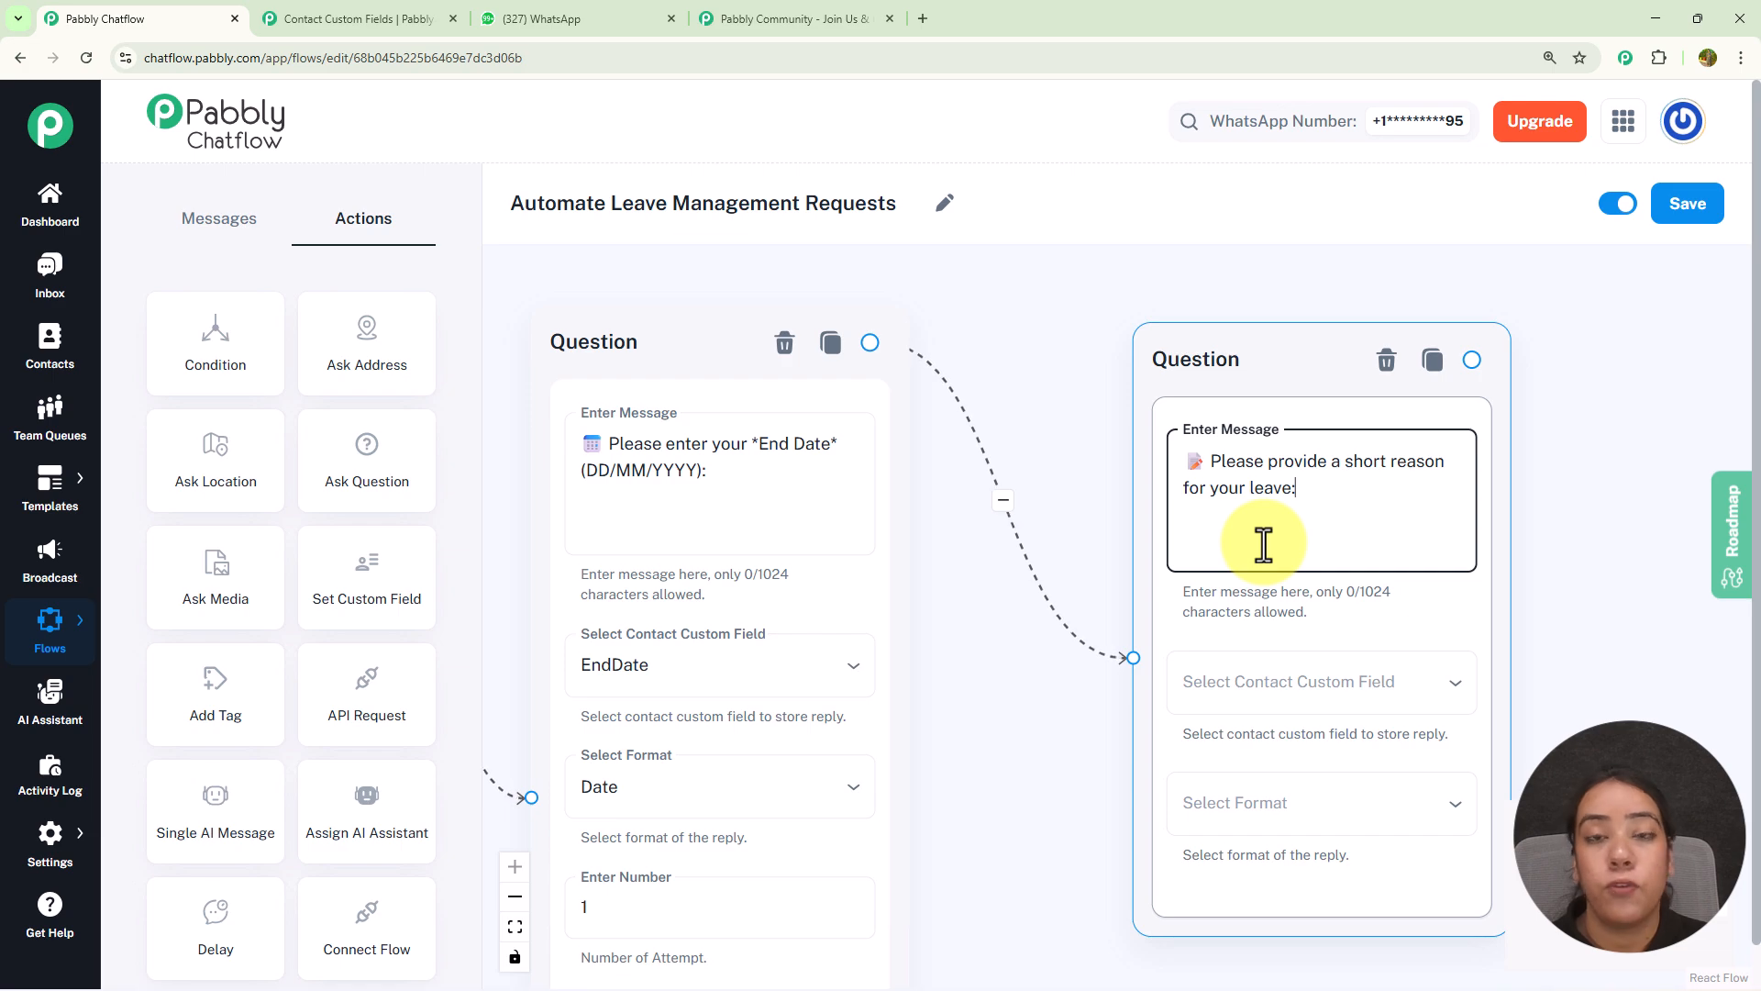
click(1285, 700)
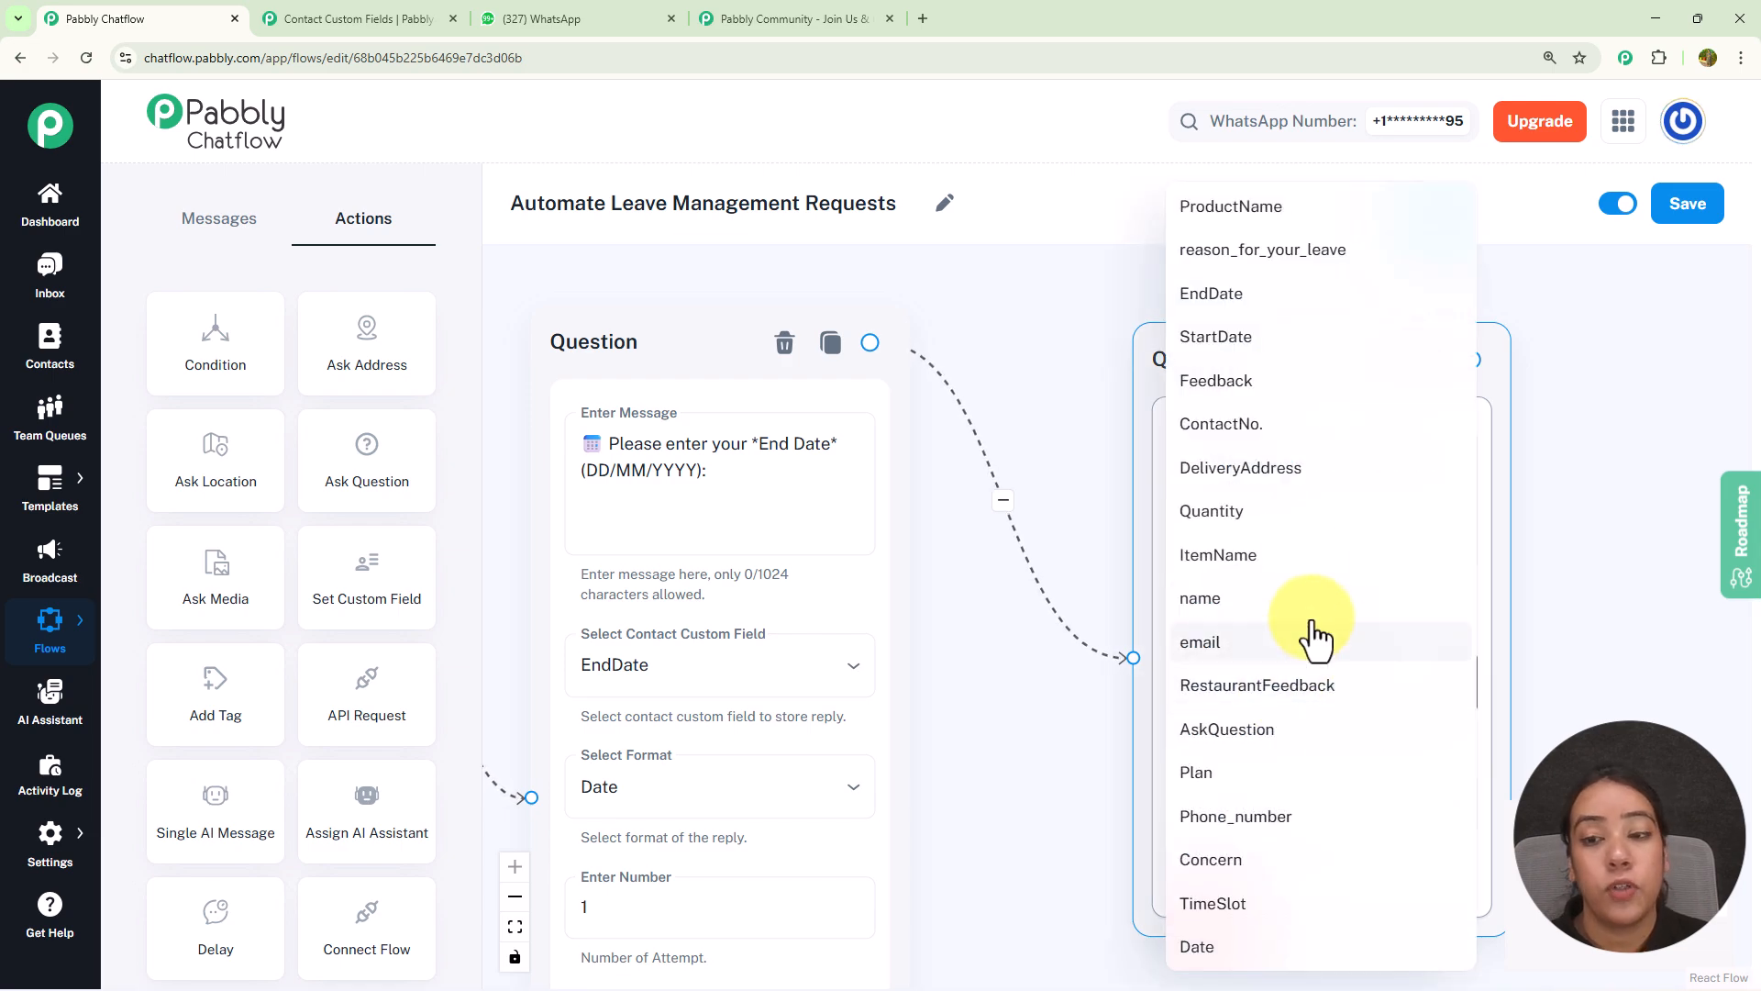
click(1257, 257)
click(1282, 825)
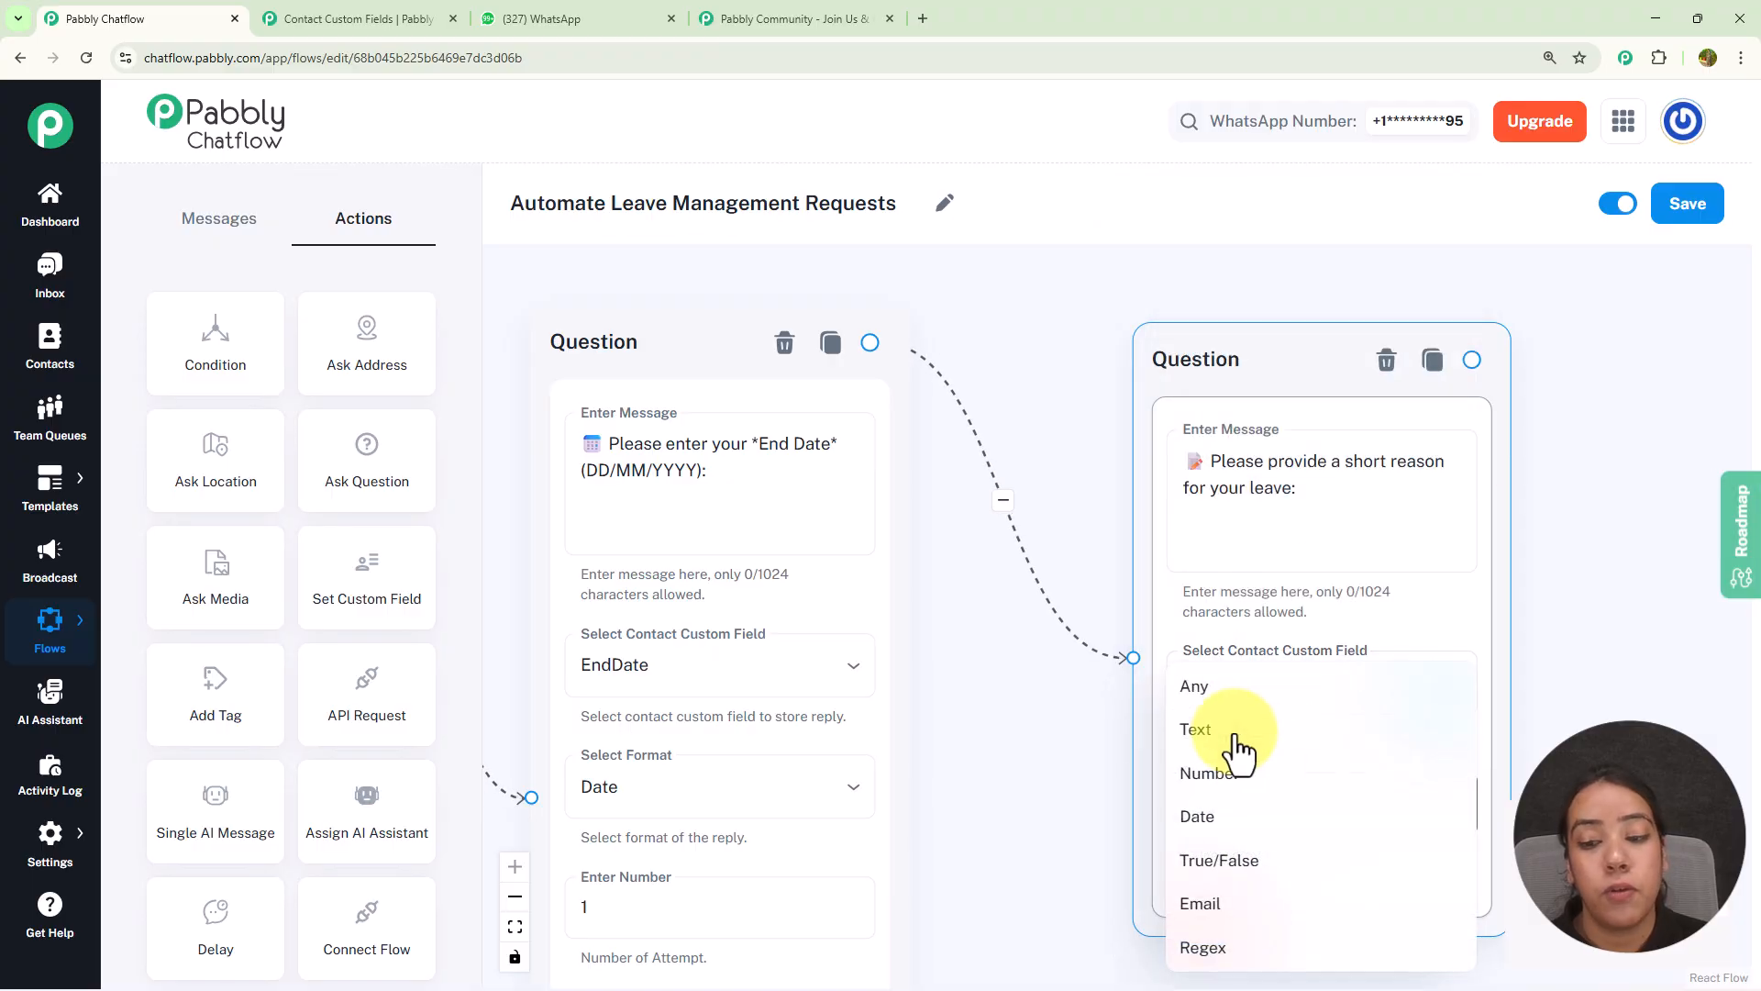
click(1232, 731)
drag(1605, 578, 999, 648)
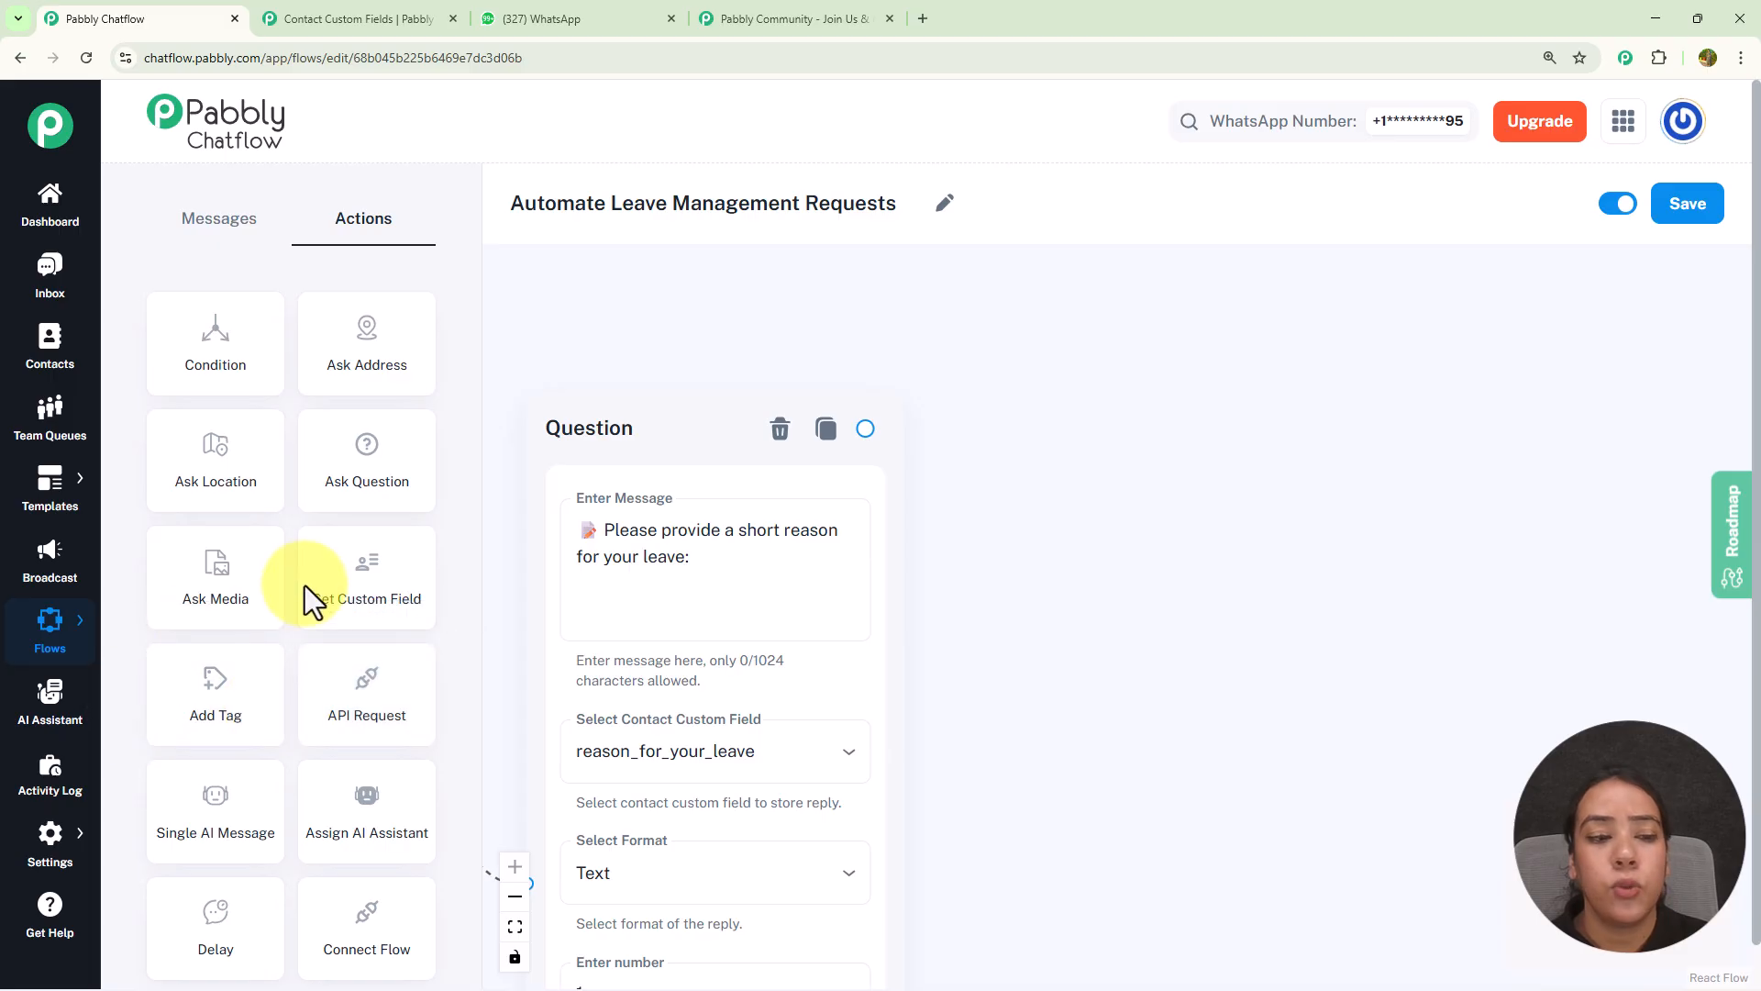
Step: Add an API Request action, link the leave reason question to it, and open its request settings
drag(349, 703, 1151, 352)
drag(864, 427, 1147, 541)
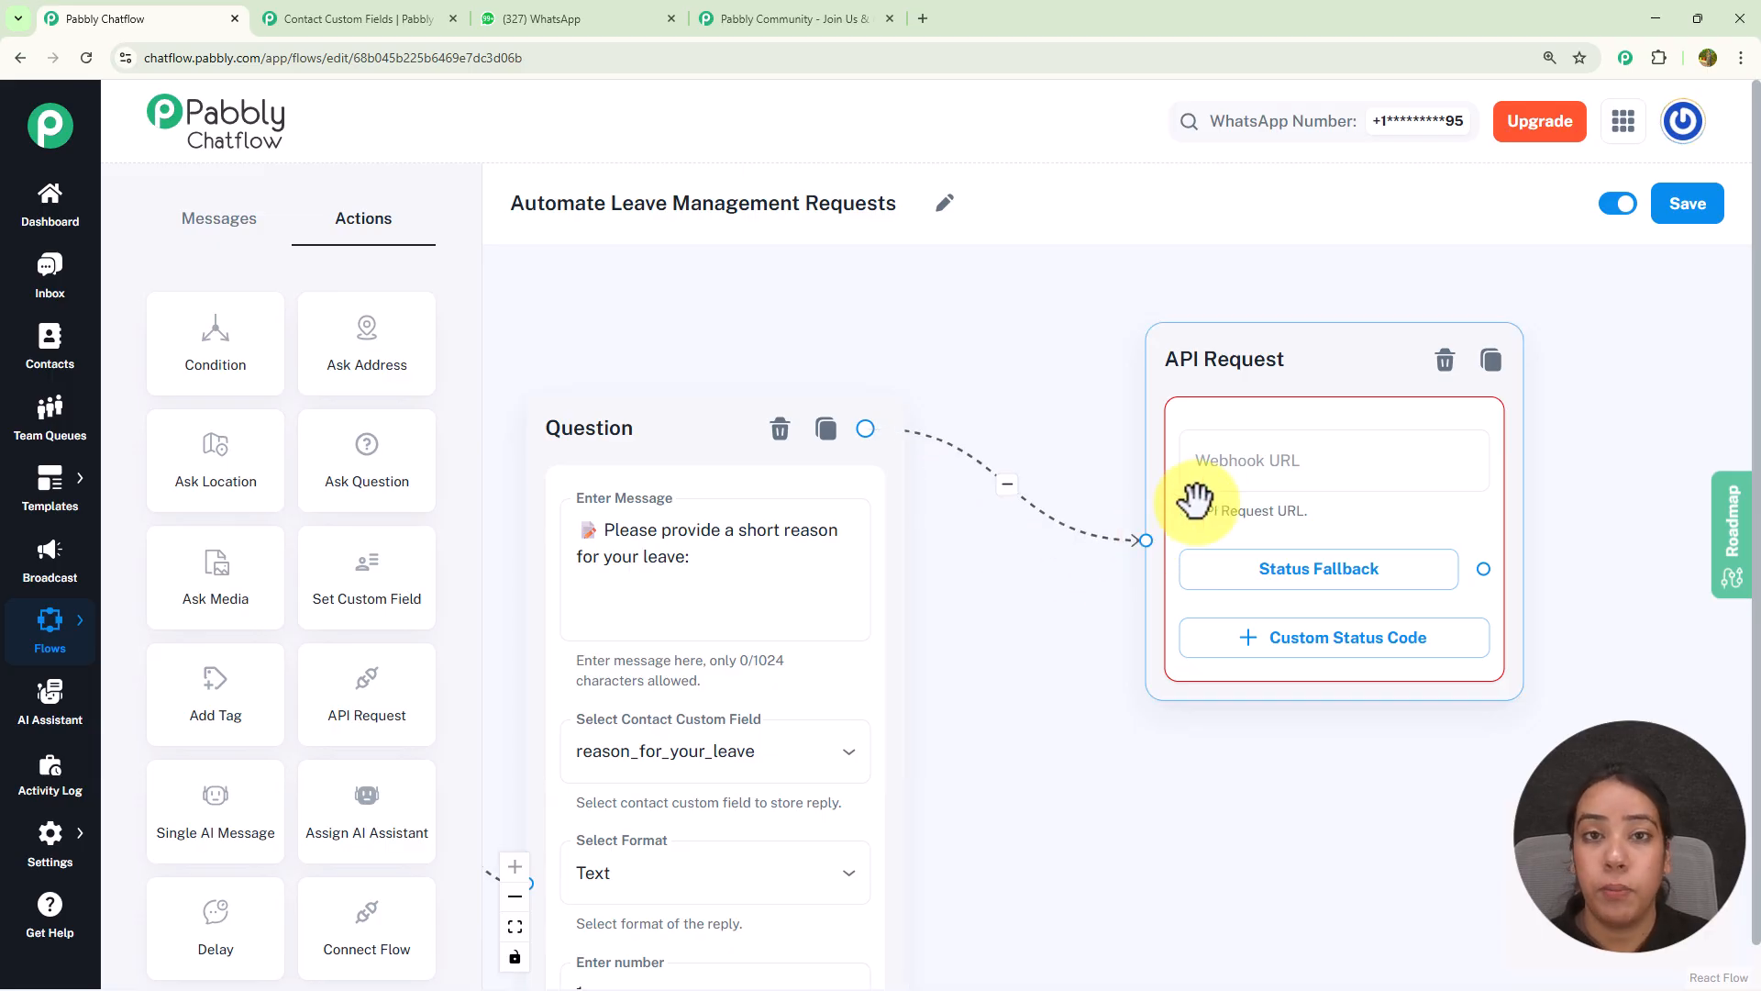
click(1283, 454)
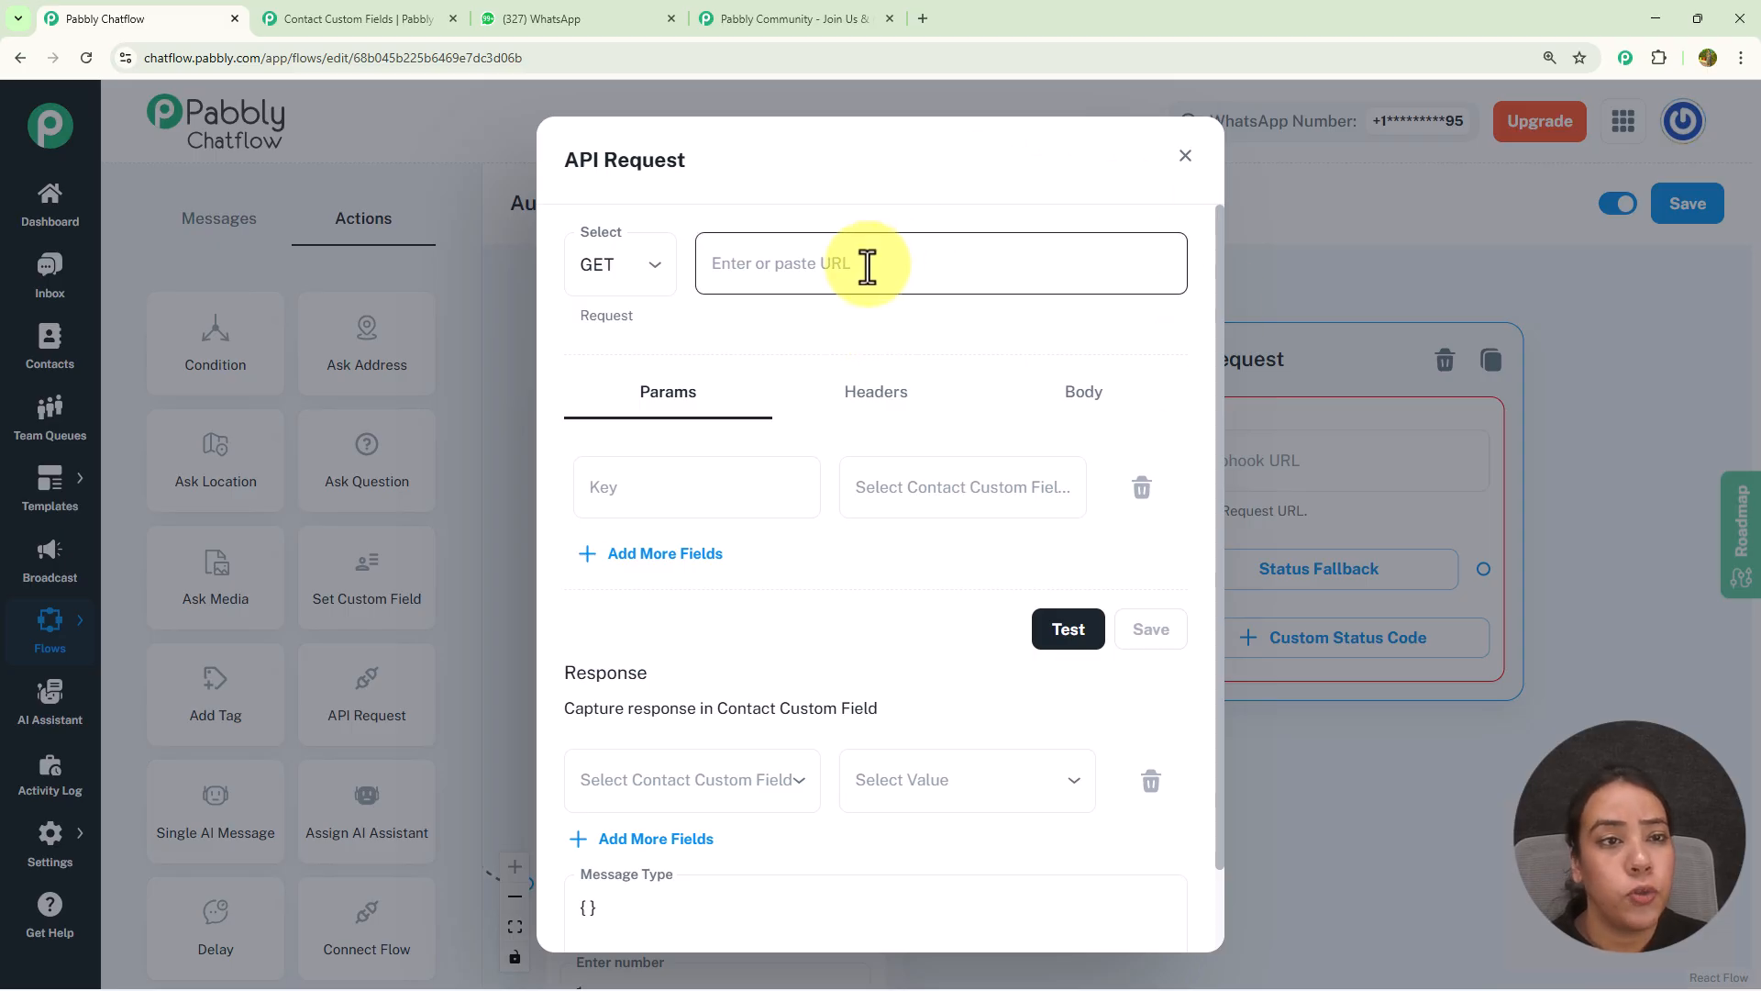
Step: Switch to Pabbly Connect and create a workflow named Automate Leave Management Requests in the Workflow folder, using the New (Beta) builder
click(707, 16)
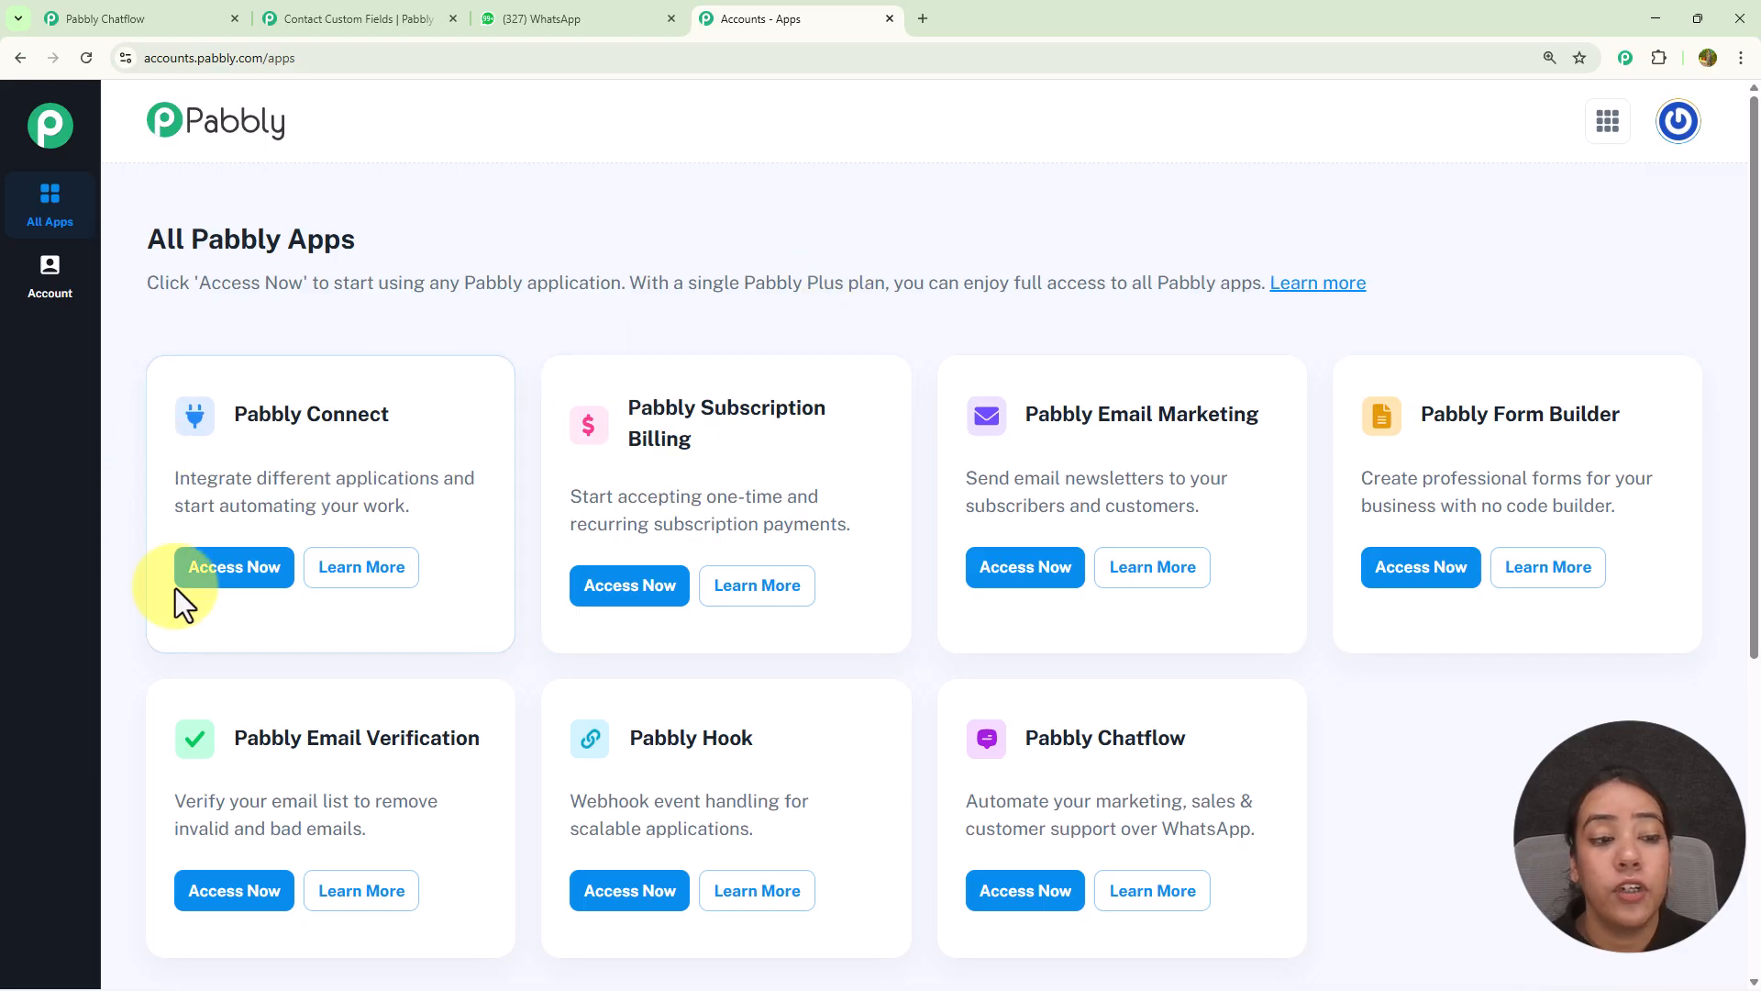
click(237, 570)
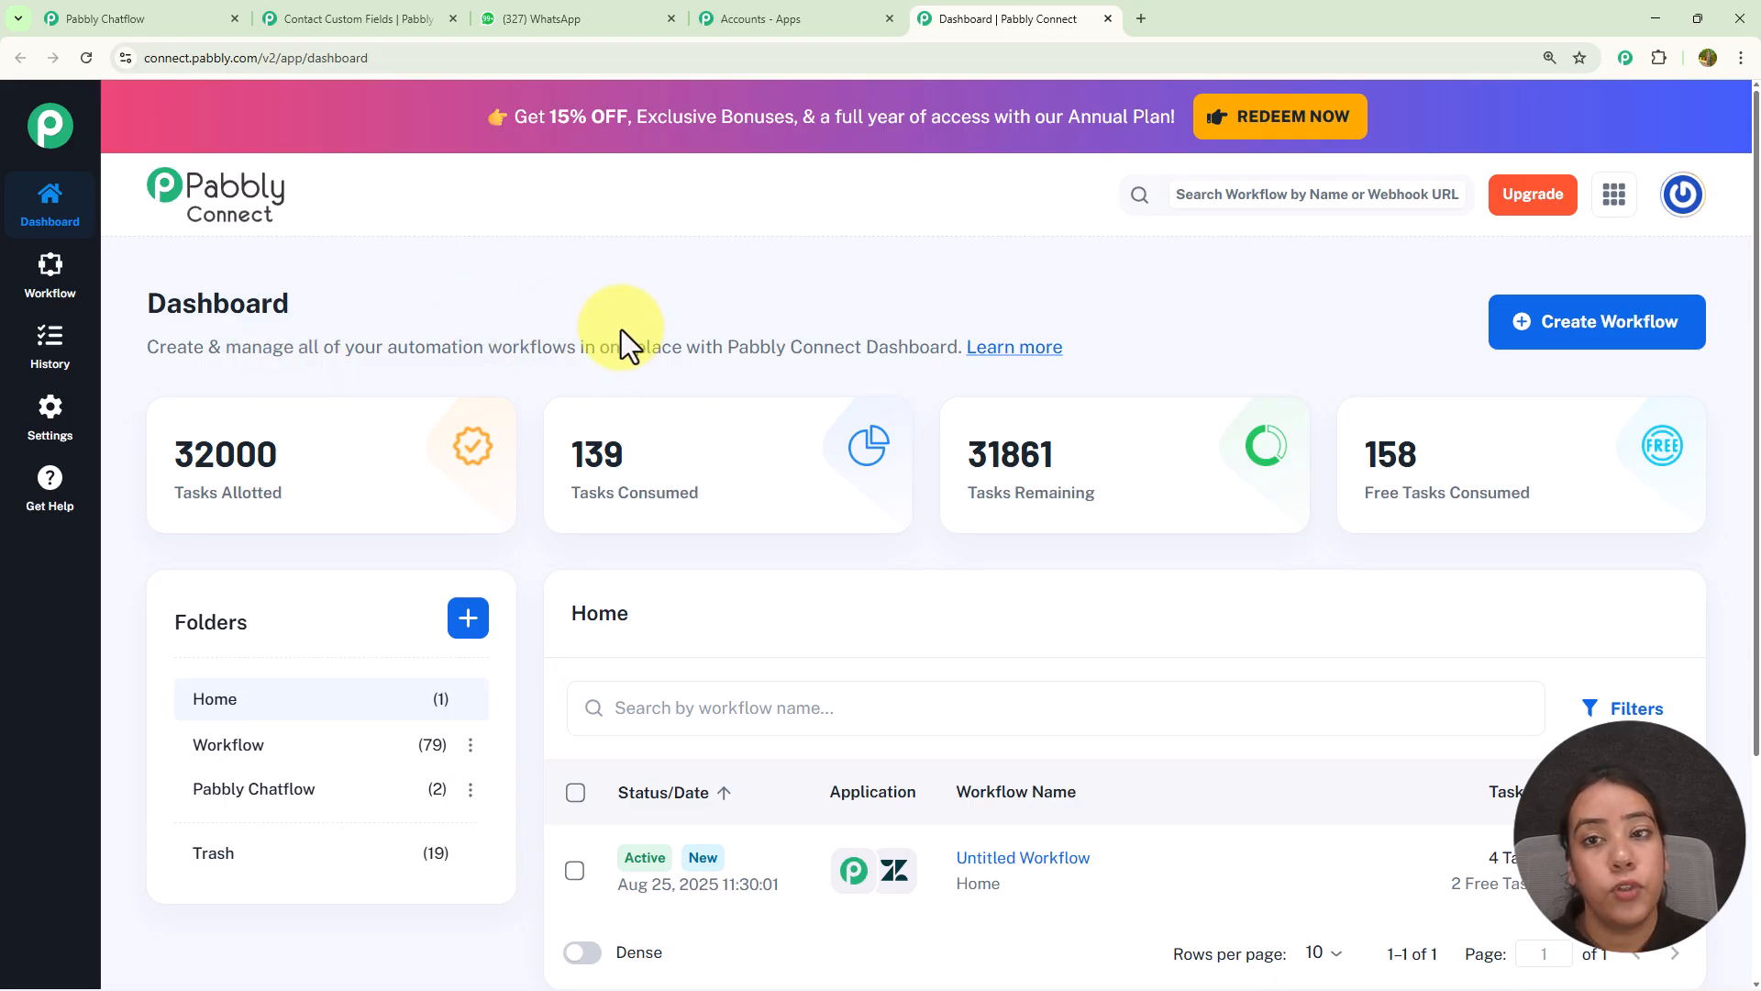
click(1583, 340)
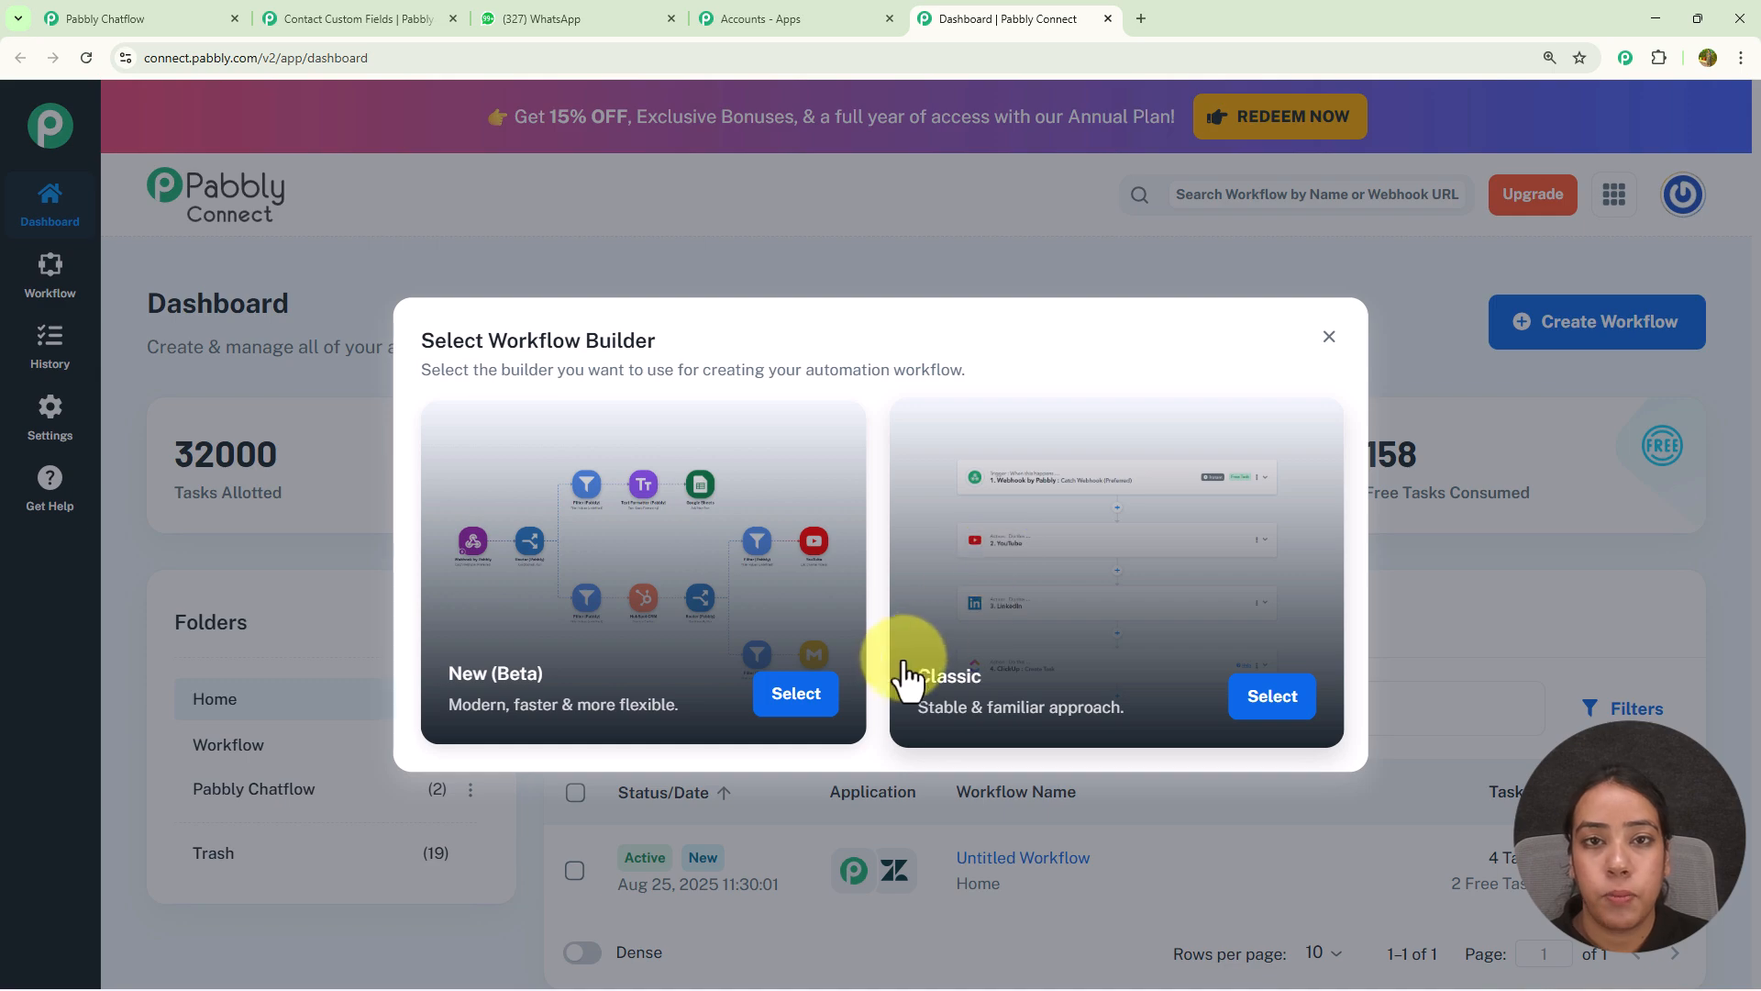
click(817, 707)
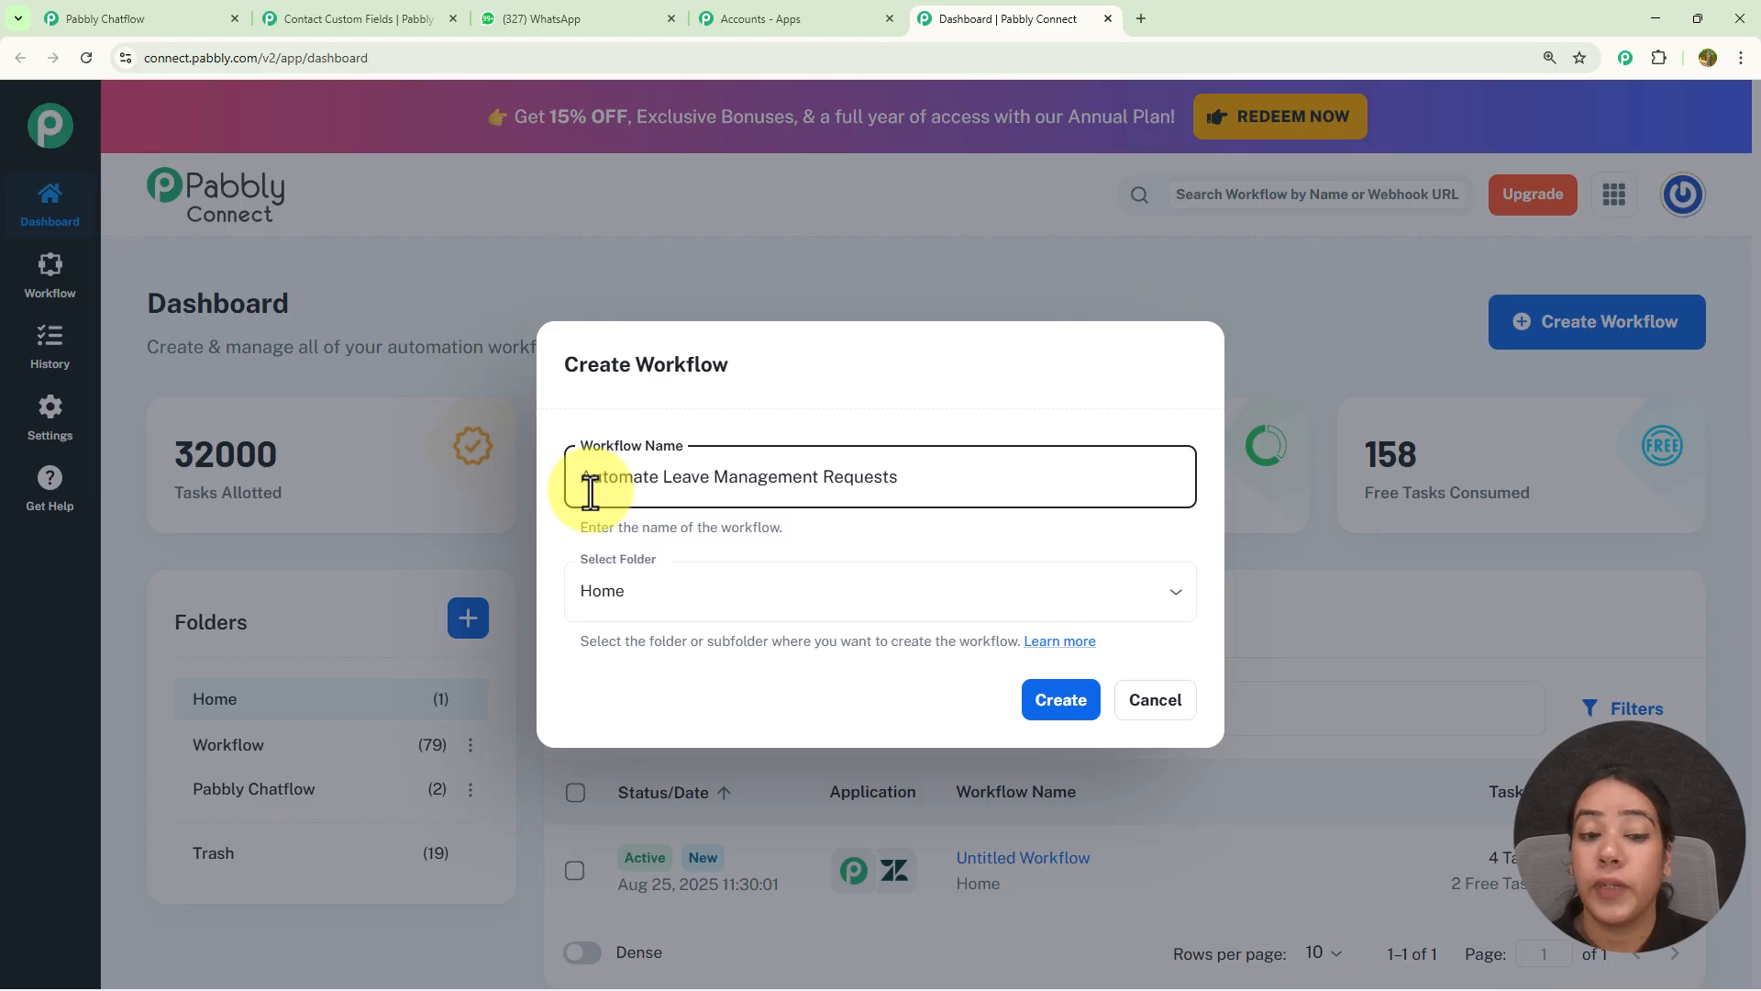
click(851, 601)
click(850, 601)
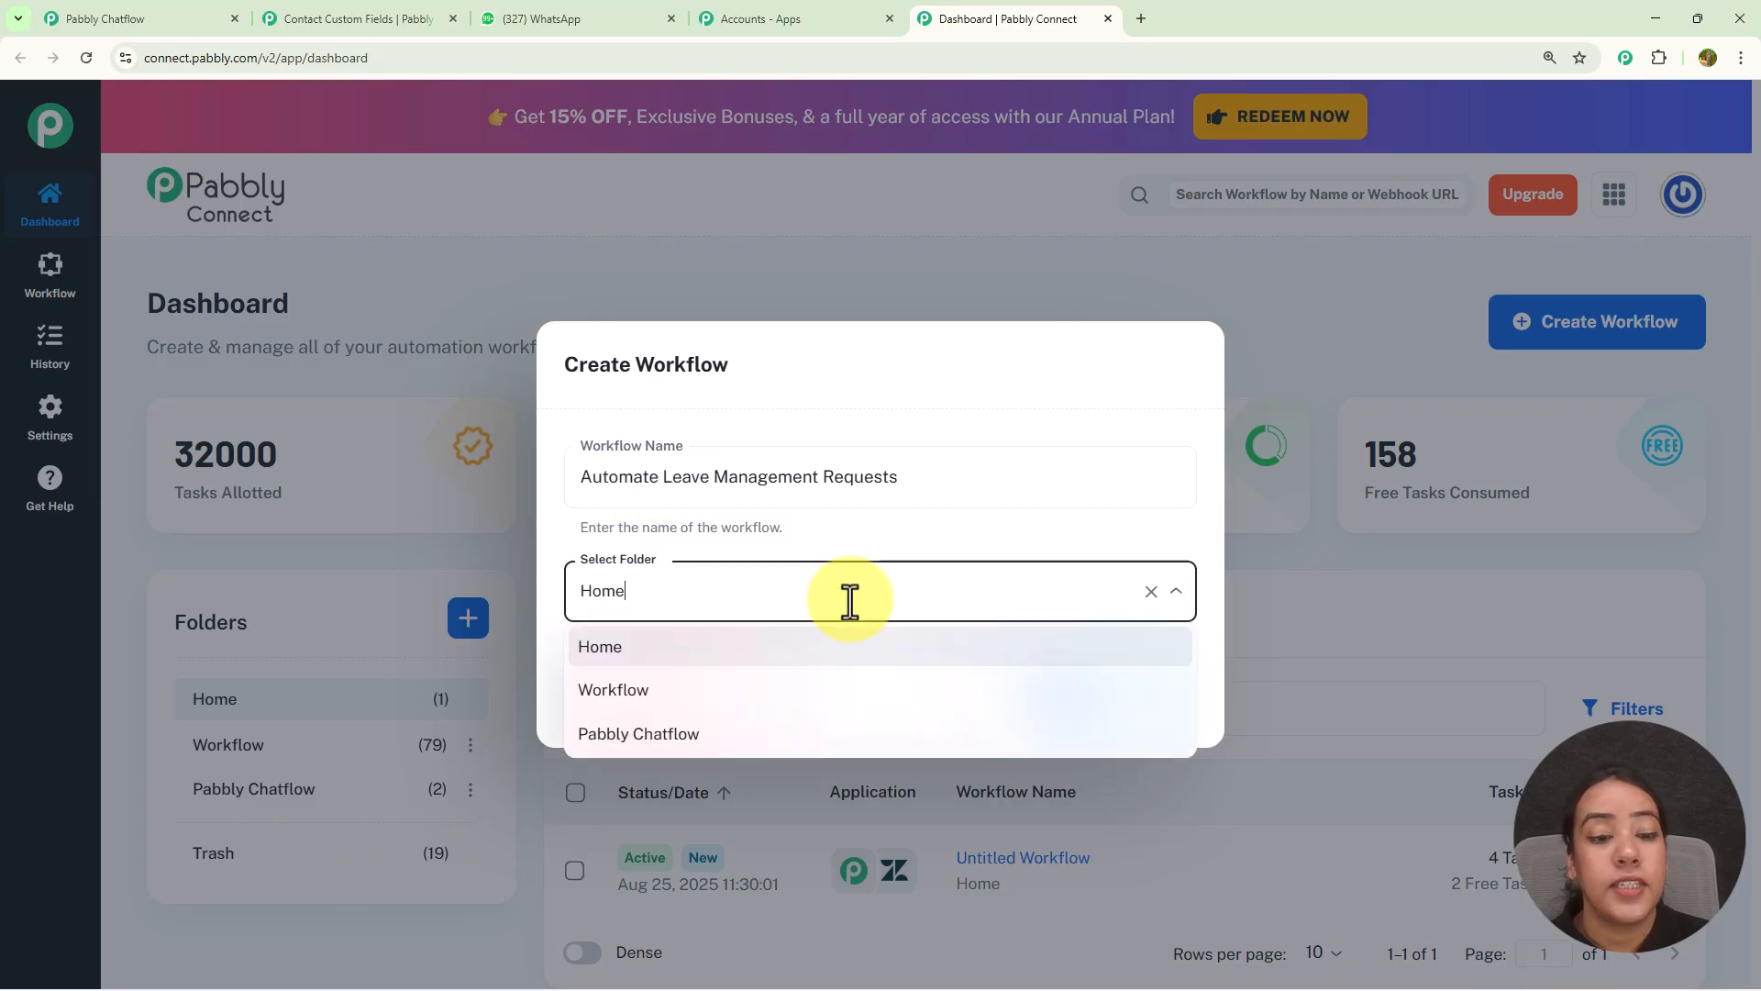
click(798, 697)
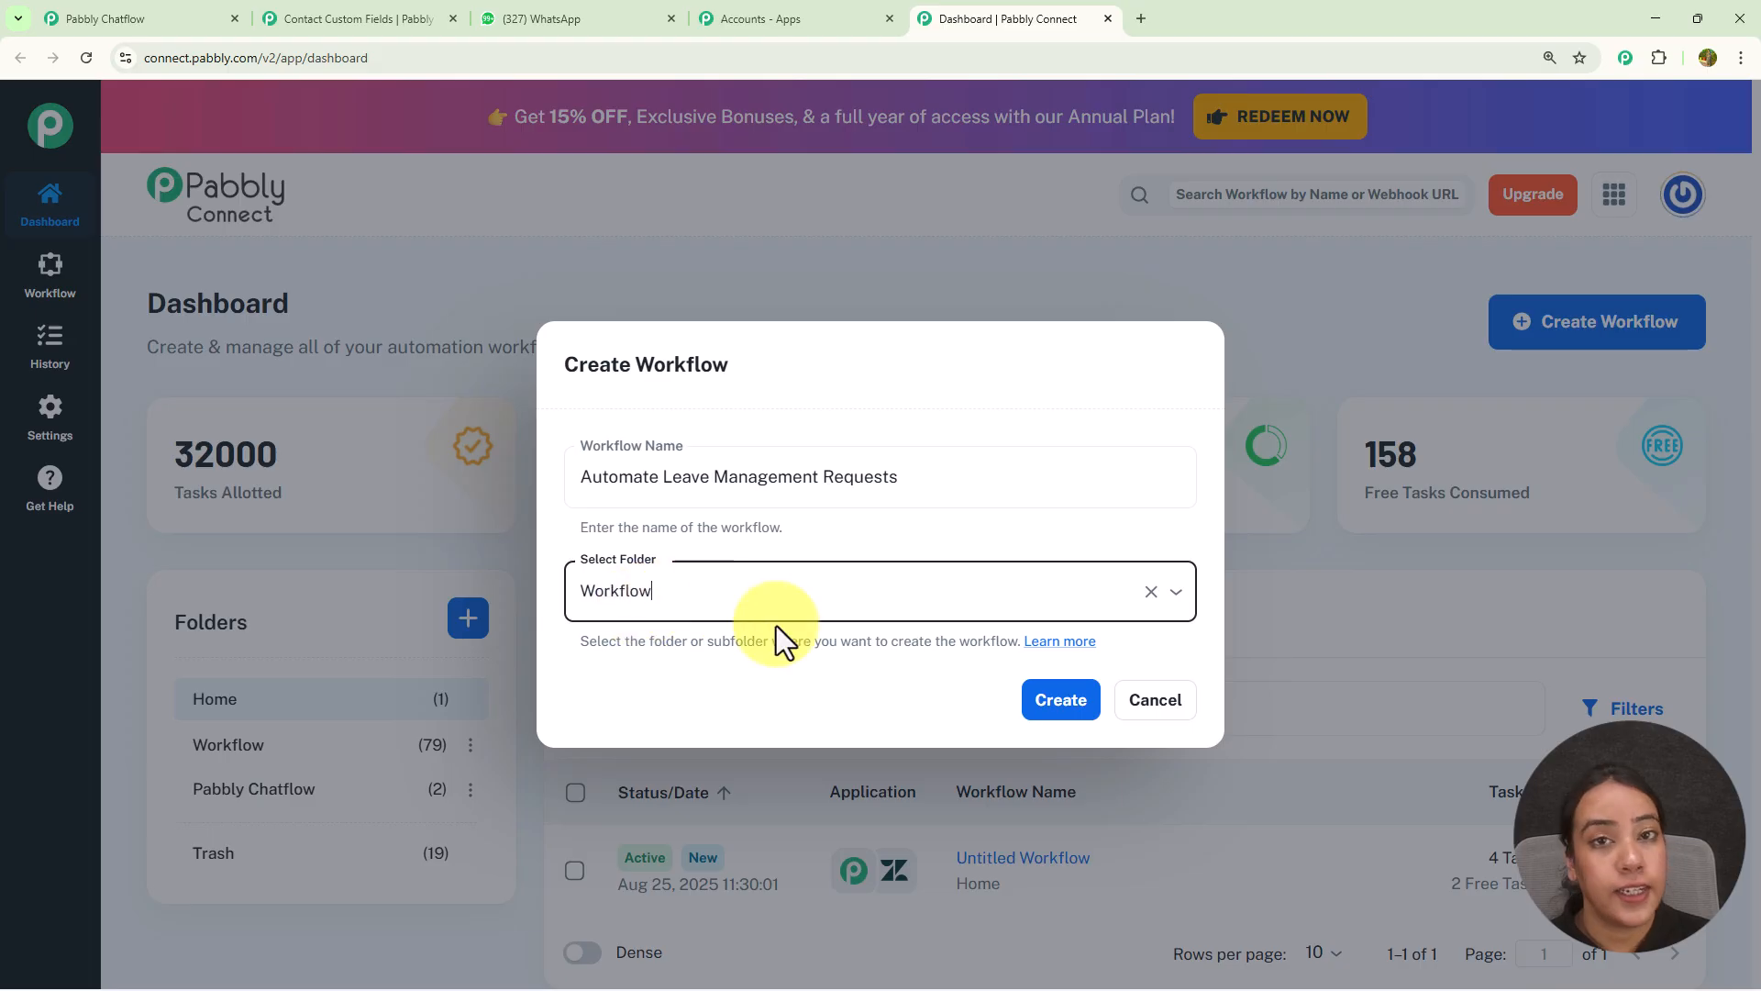
click(1073, 702)
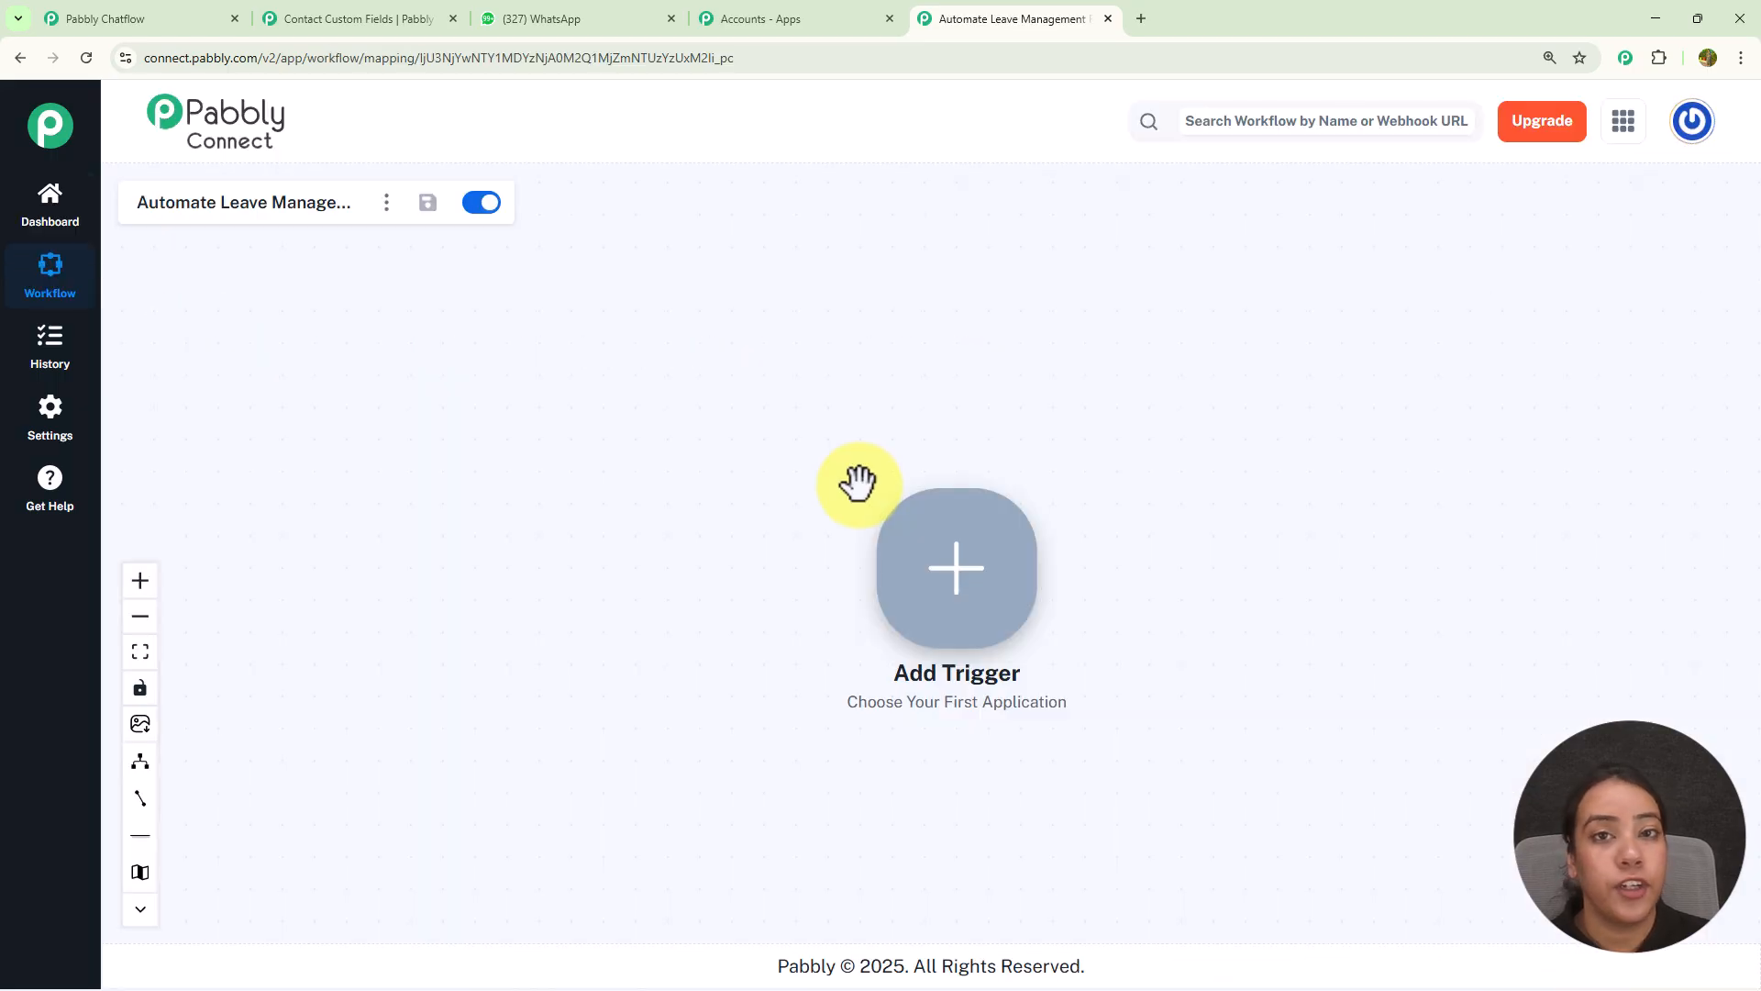
Step: Set the workflow's trigger to Pabbly Chatflow with the New Message Received event, connect it, and copy its webhook URL
click(950, 571)
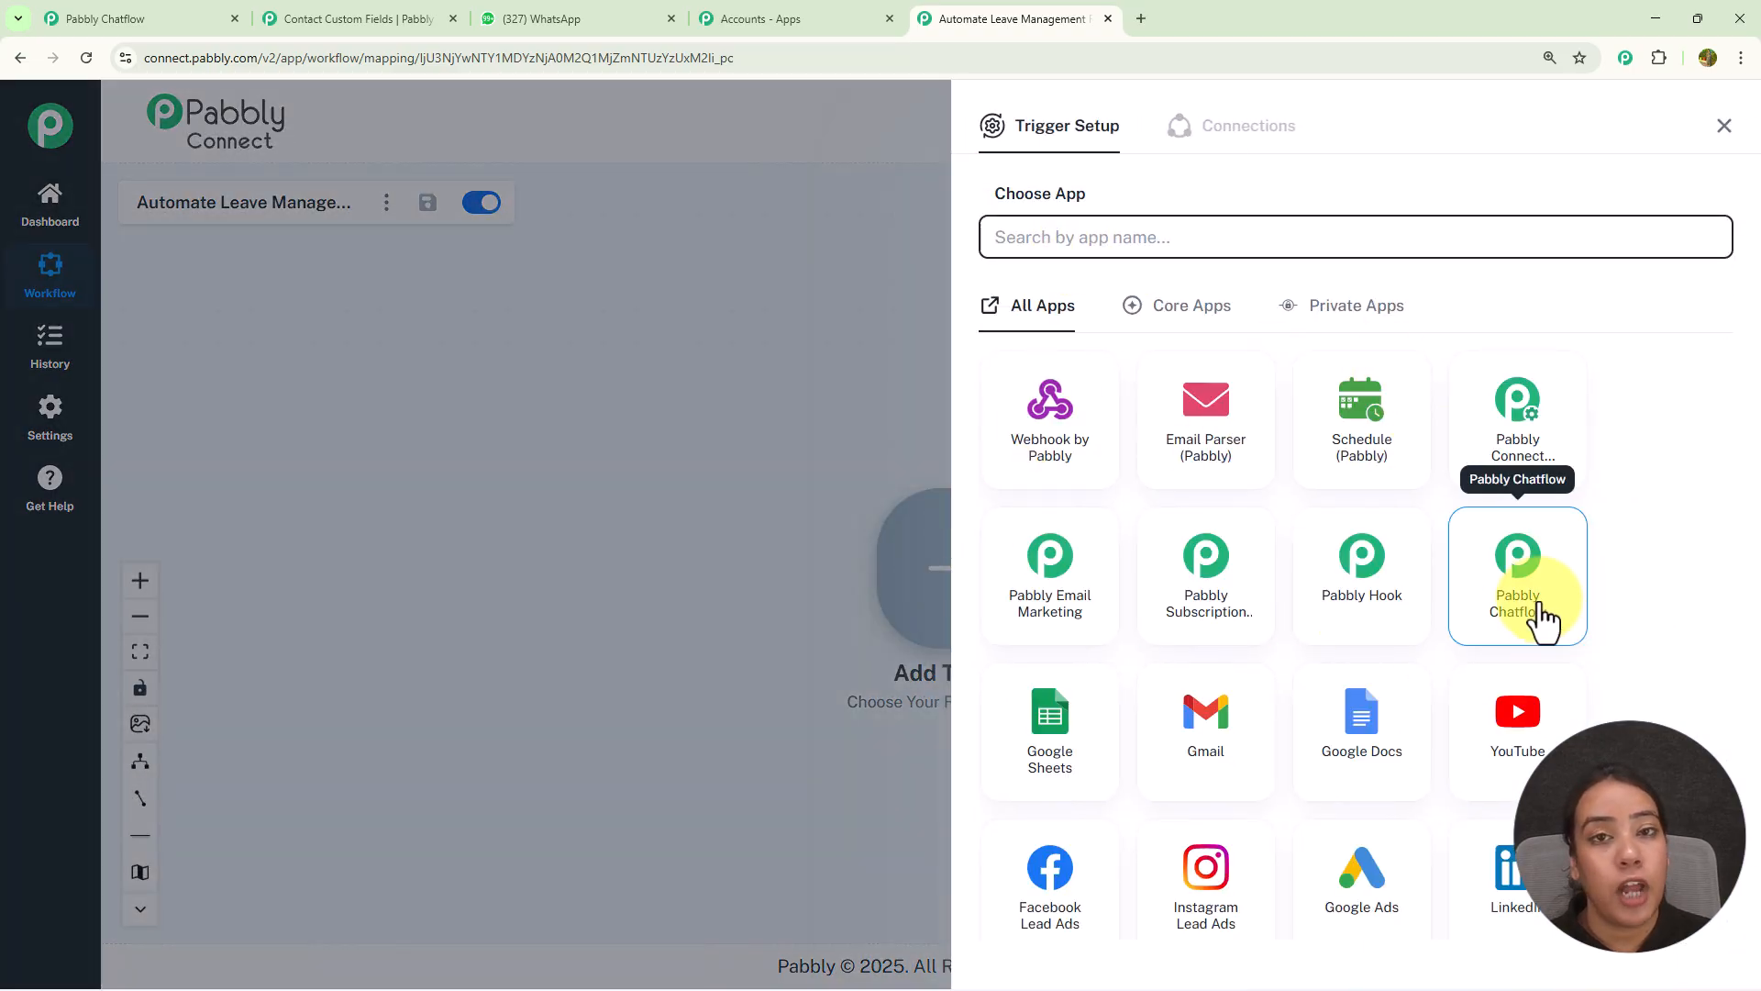
click(1544, 620)
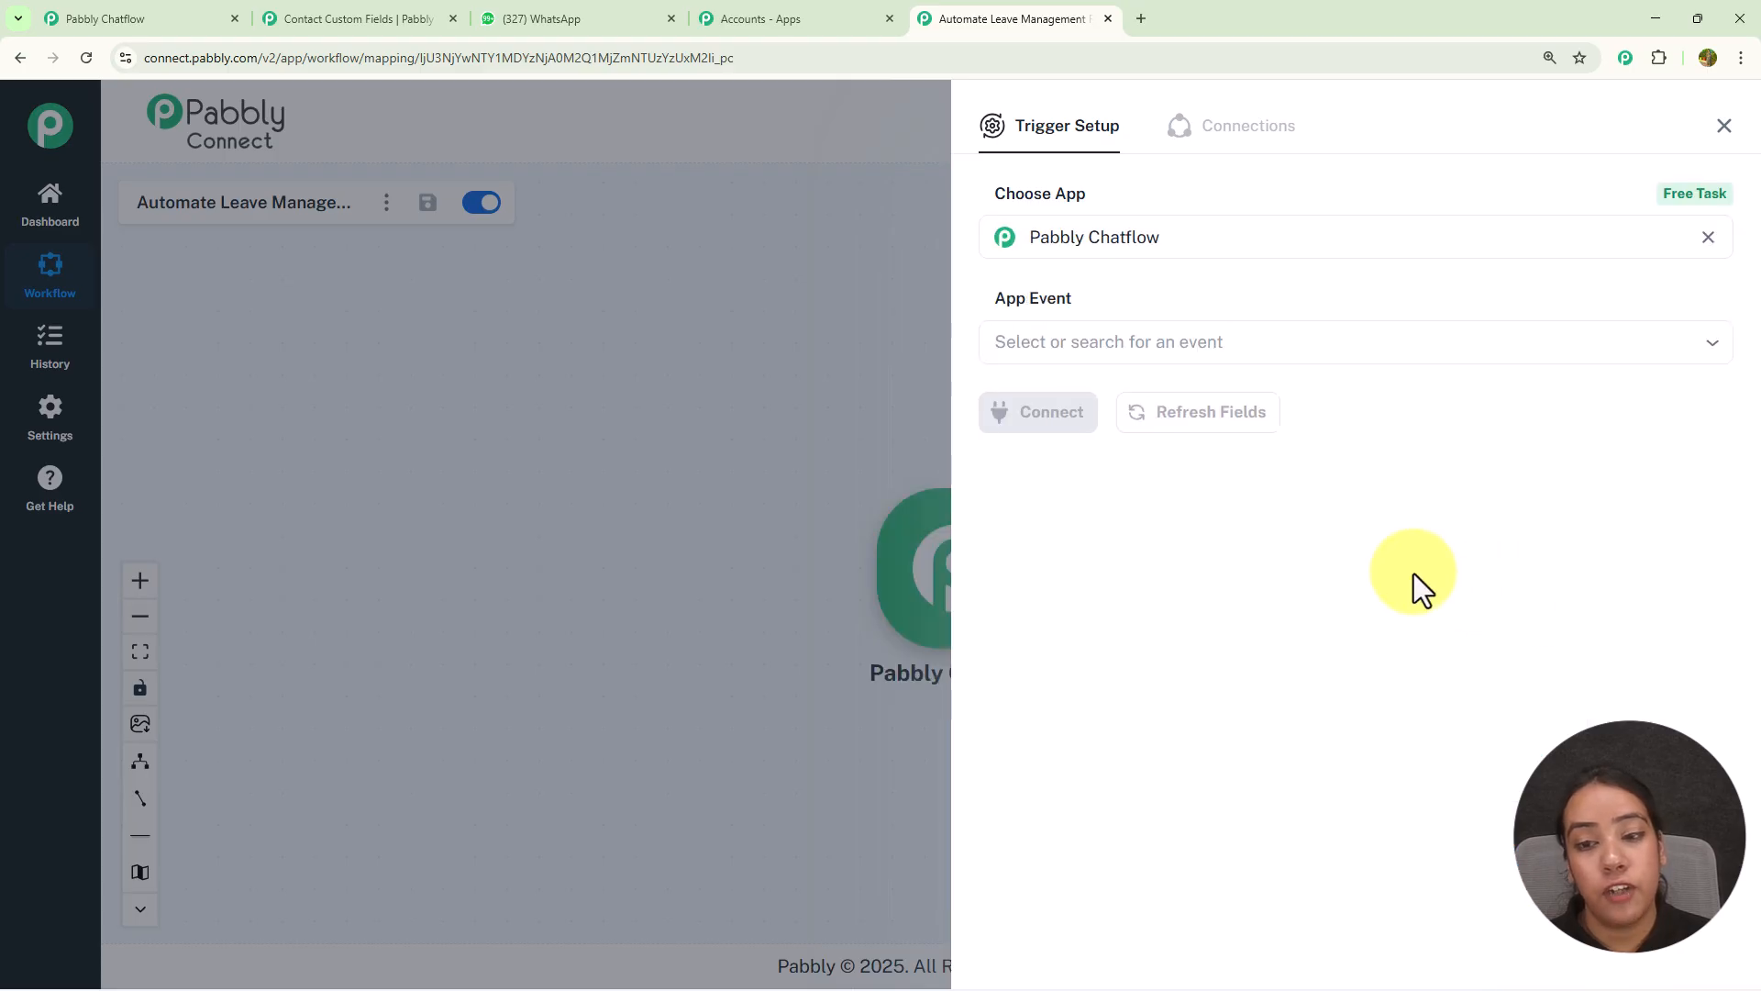
click(1170, 345)
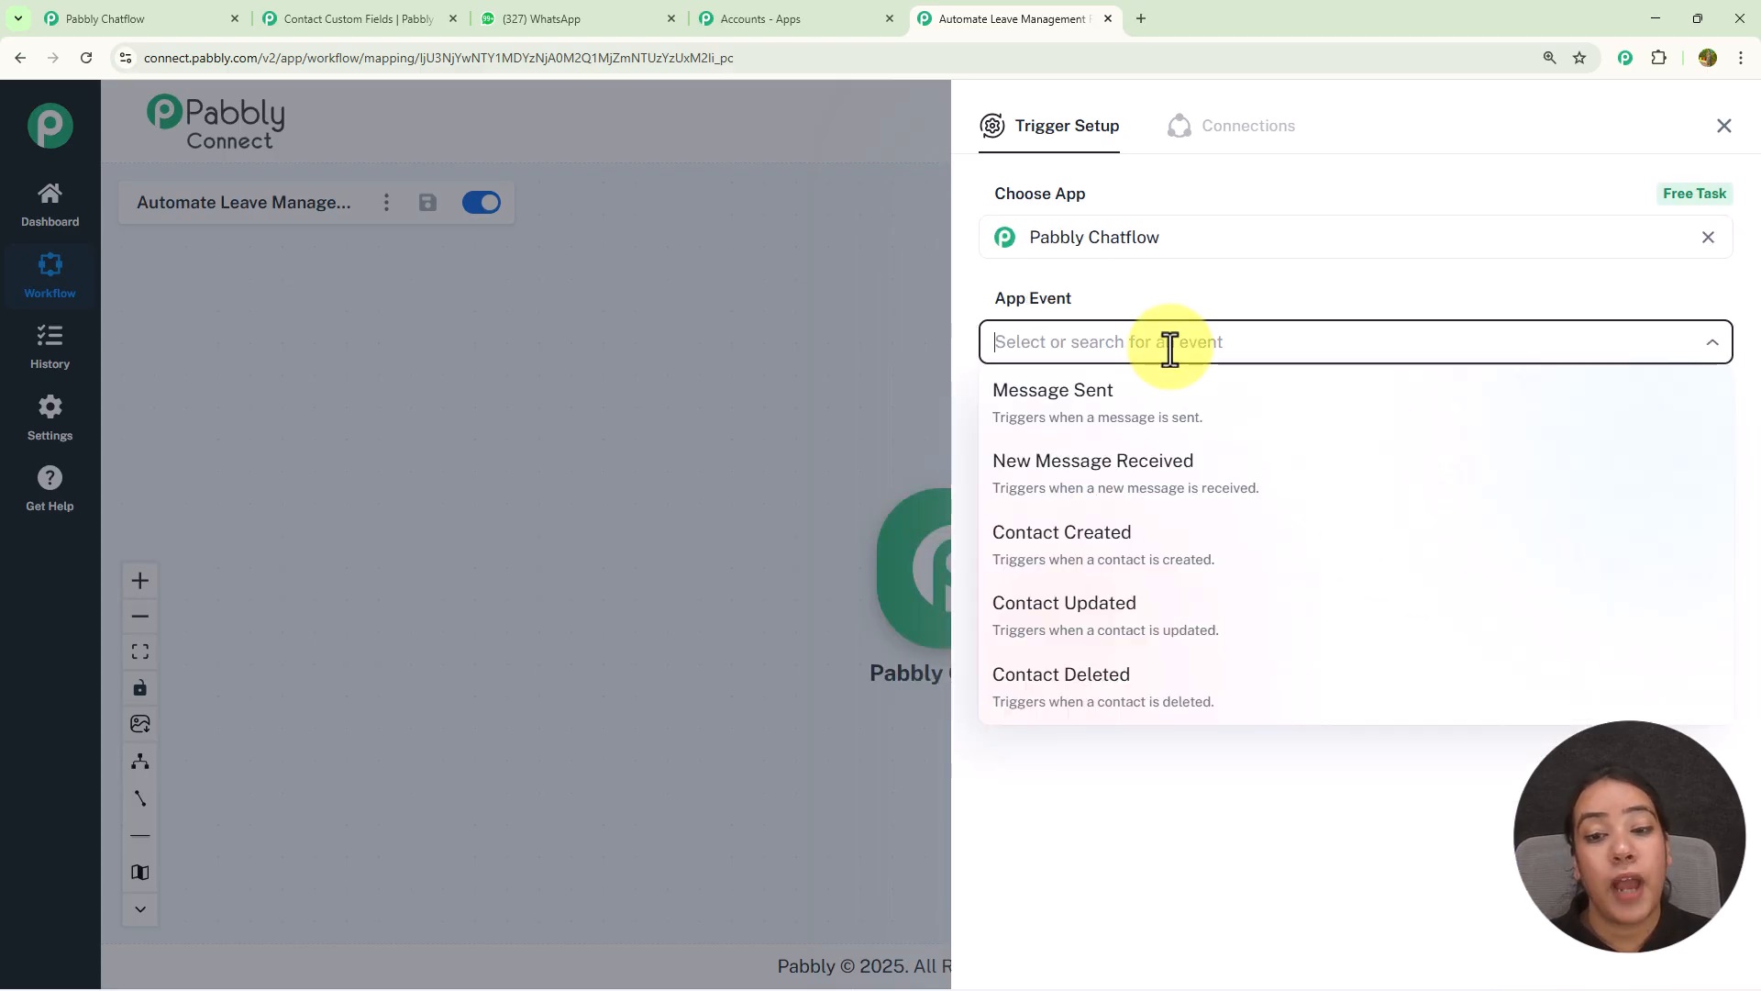
click(1159, 477)
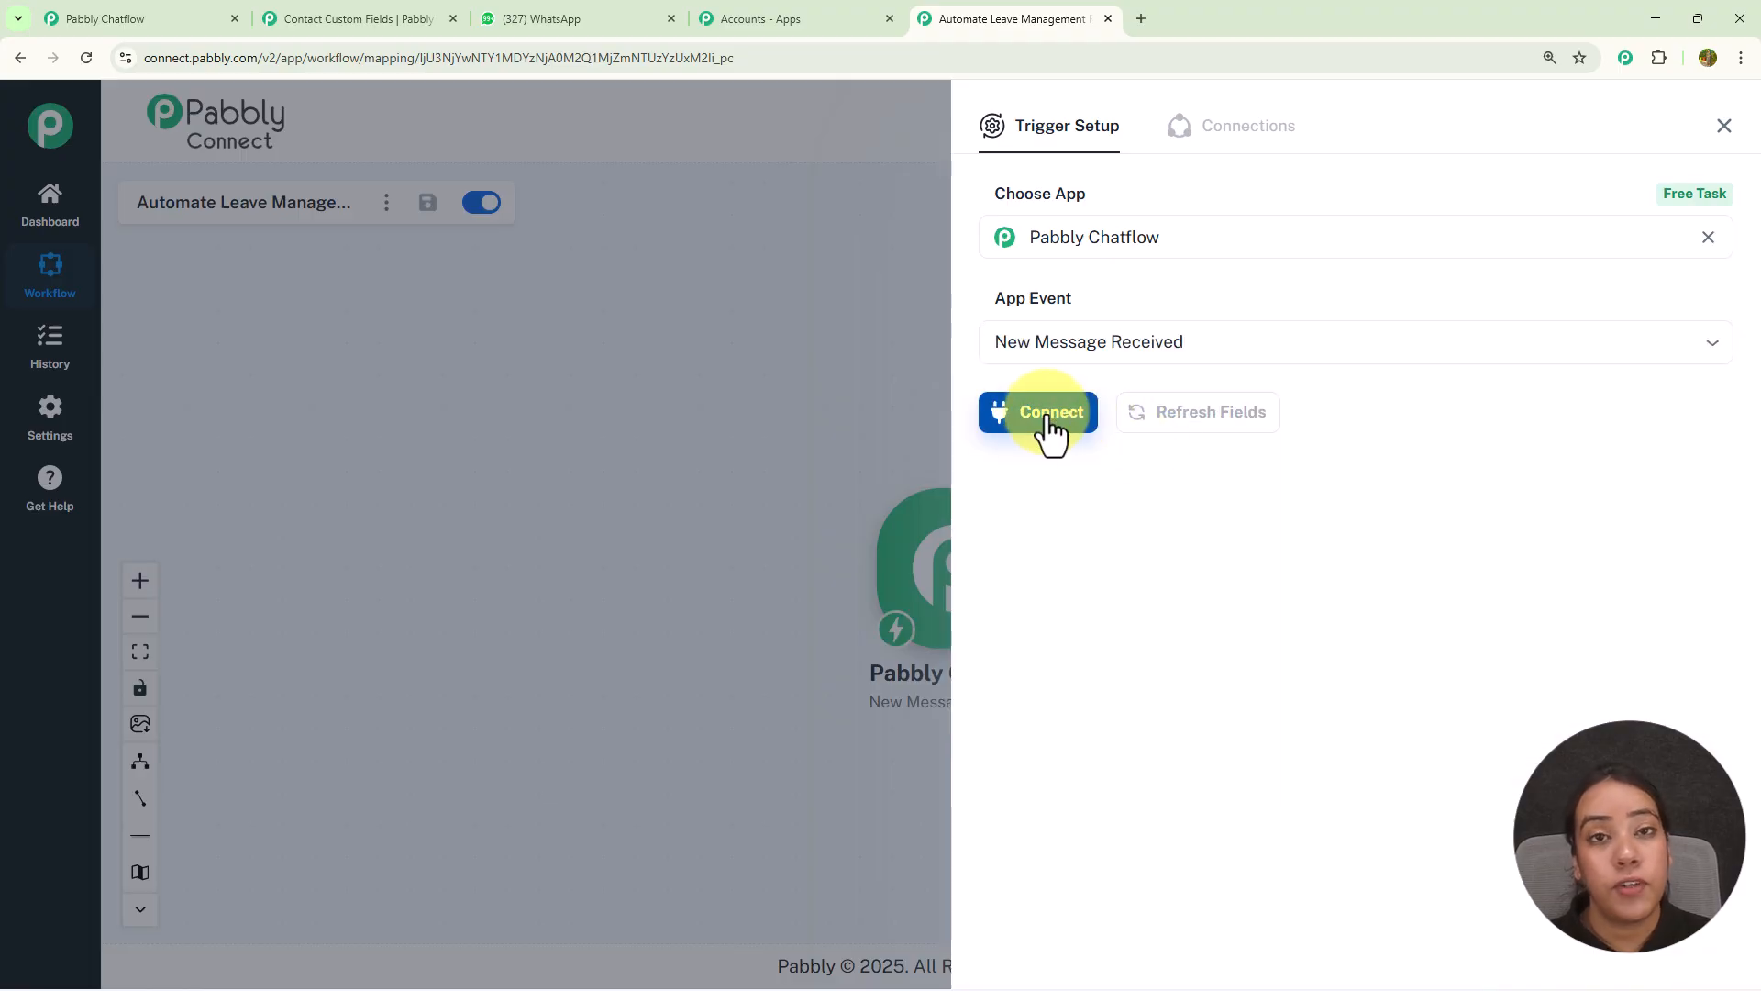
click(1048, 418)
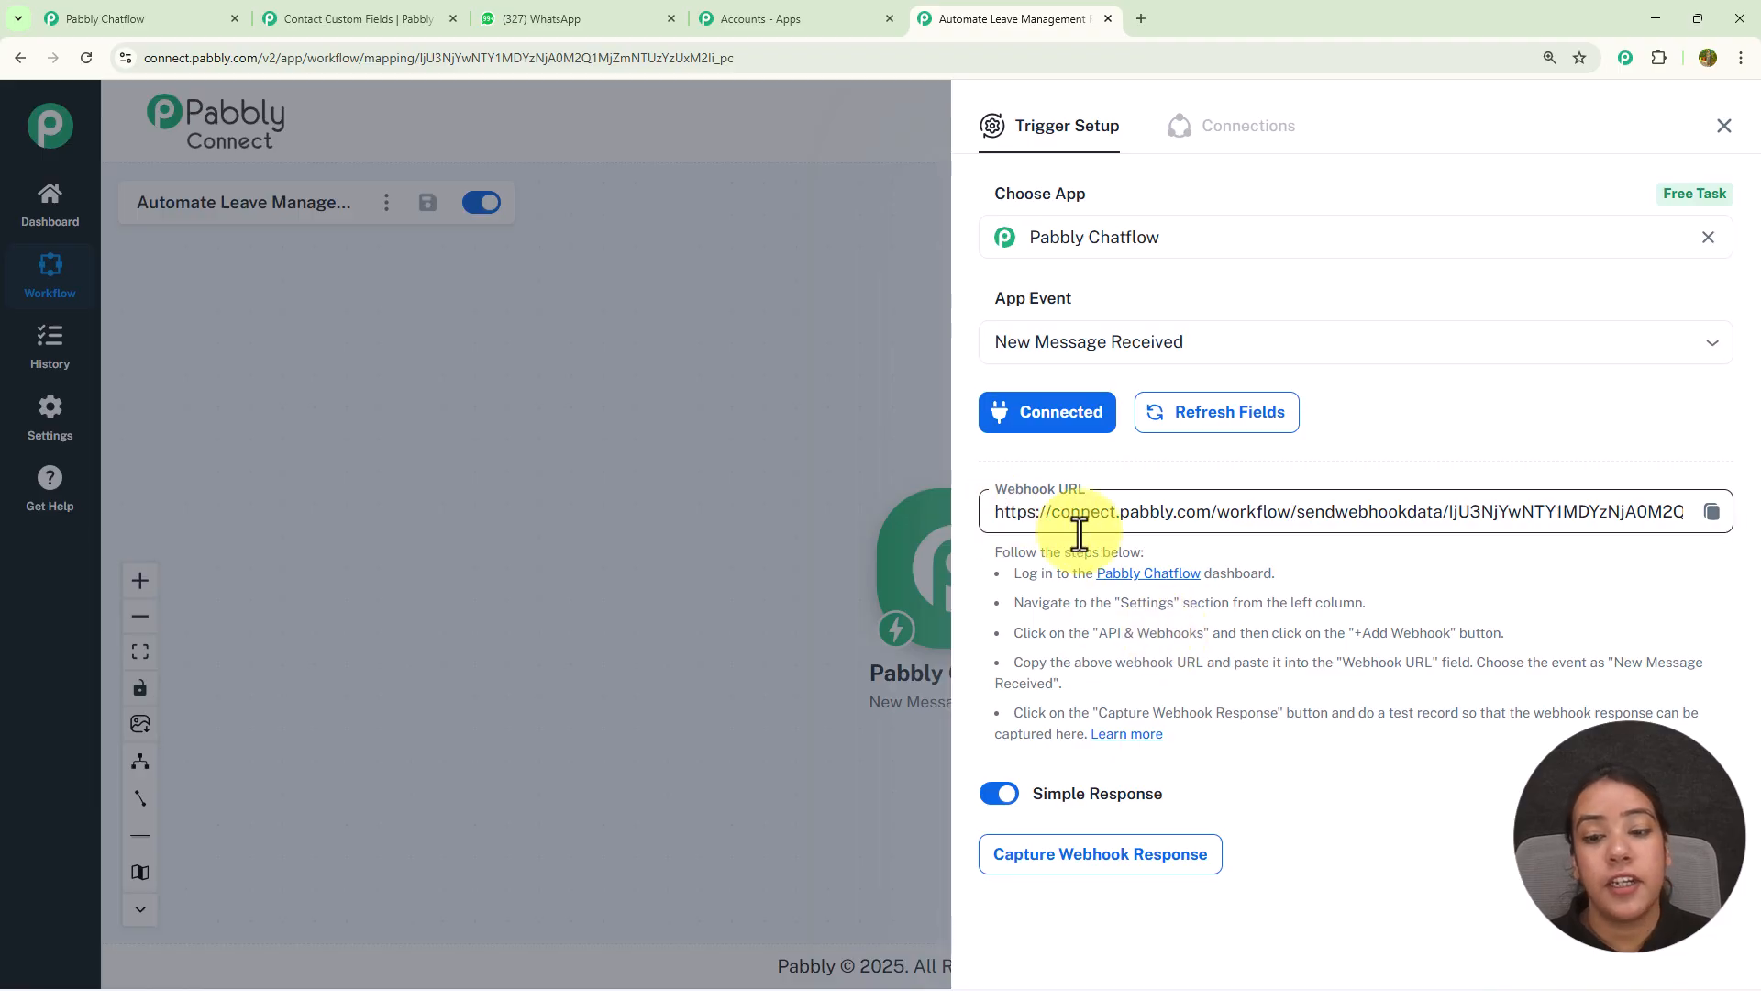
click(1708, 523)
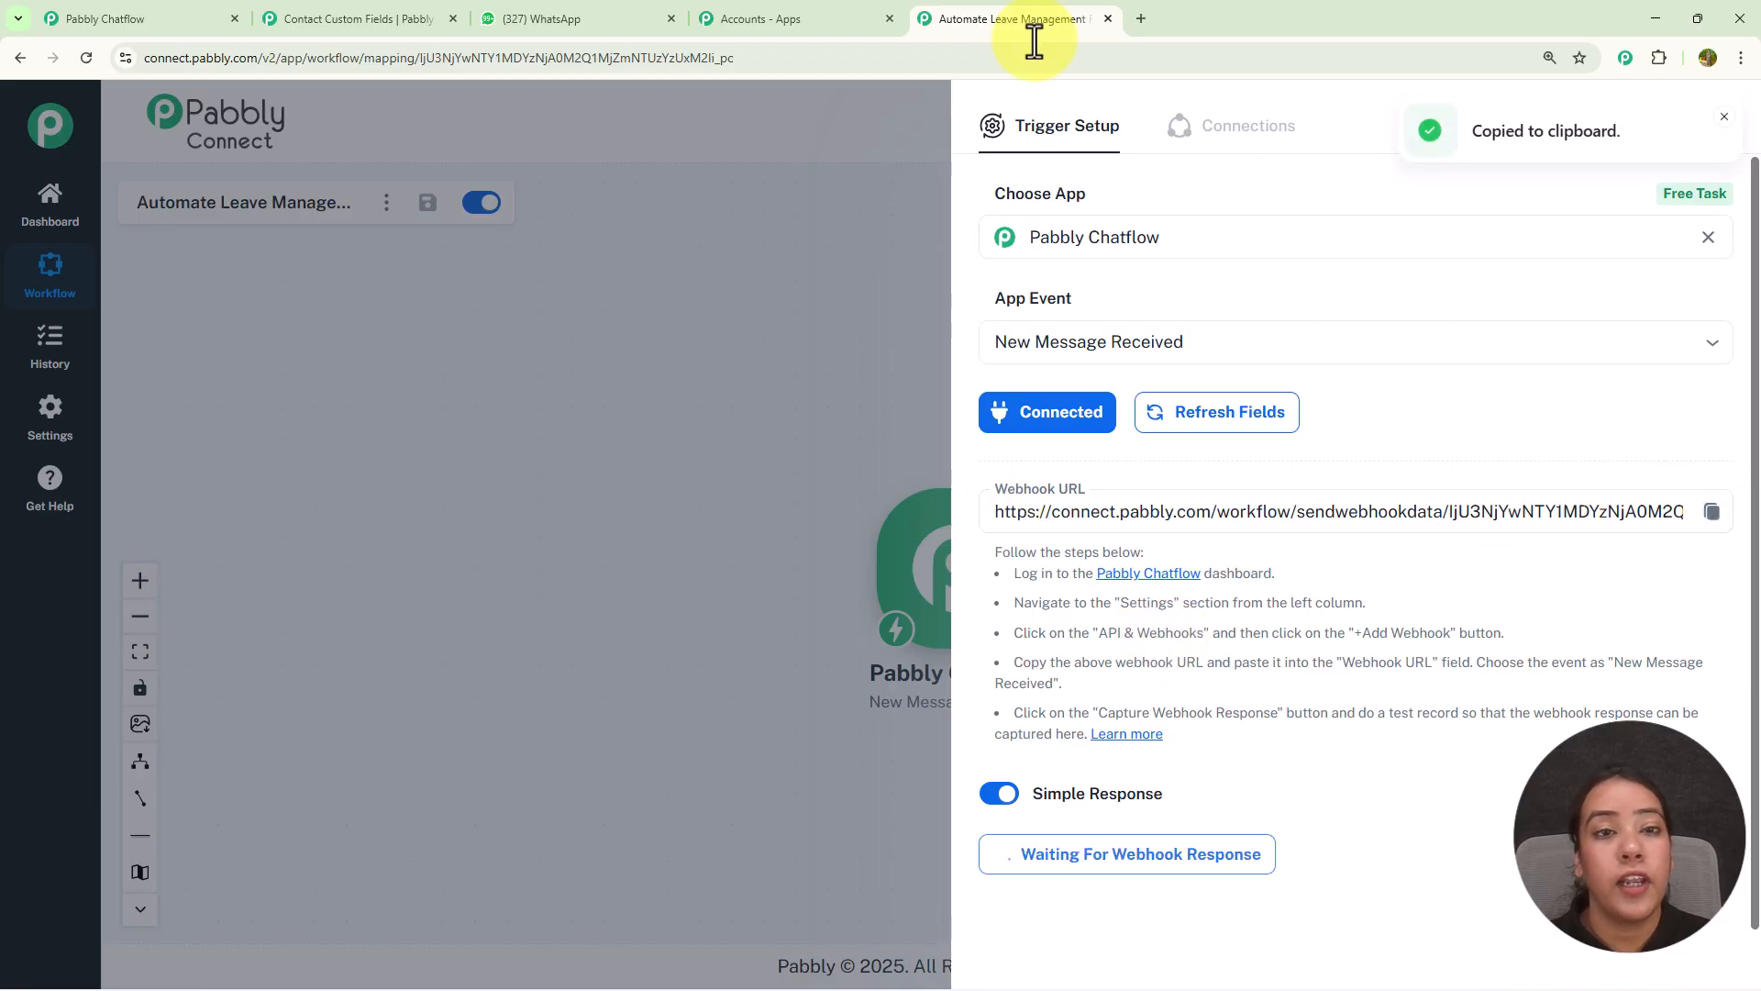
Step: Back in Pabbly Chatflow, give the API request the copied webhook URL and set its method to POST
click(90, 29)
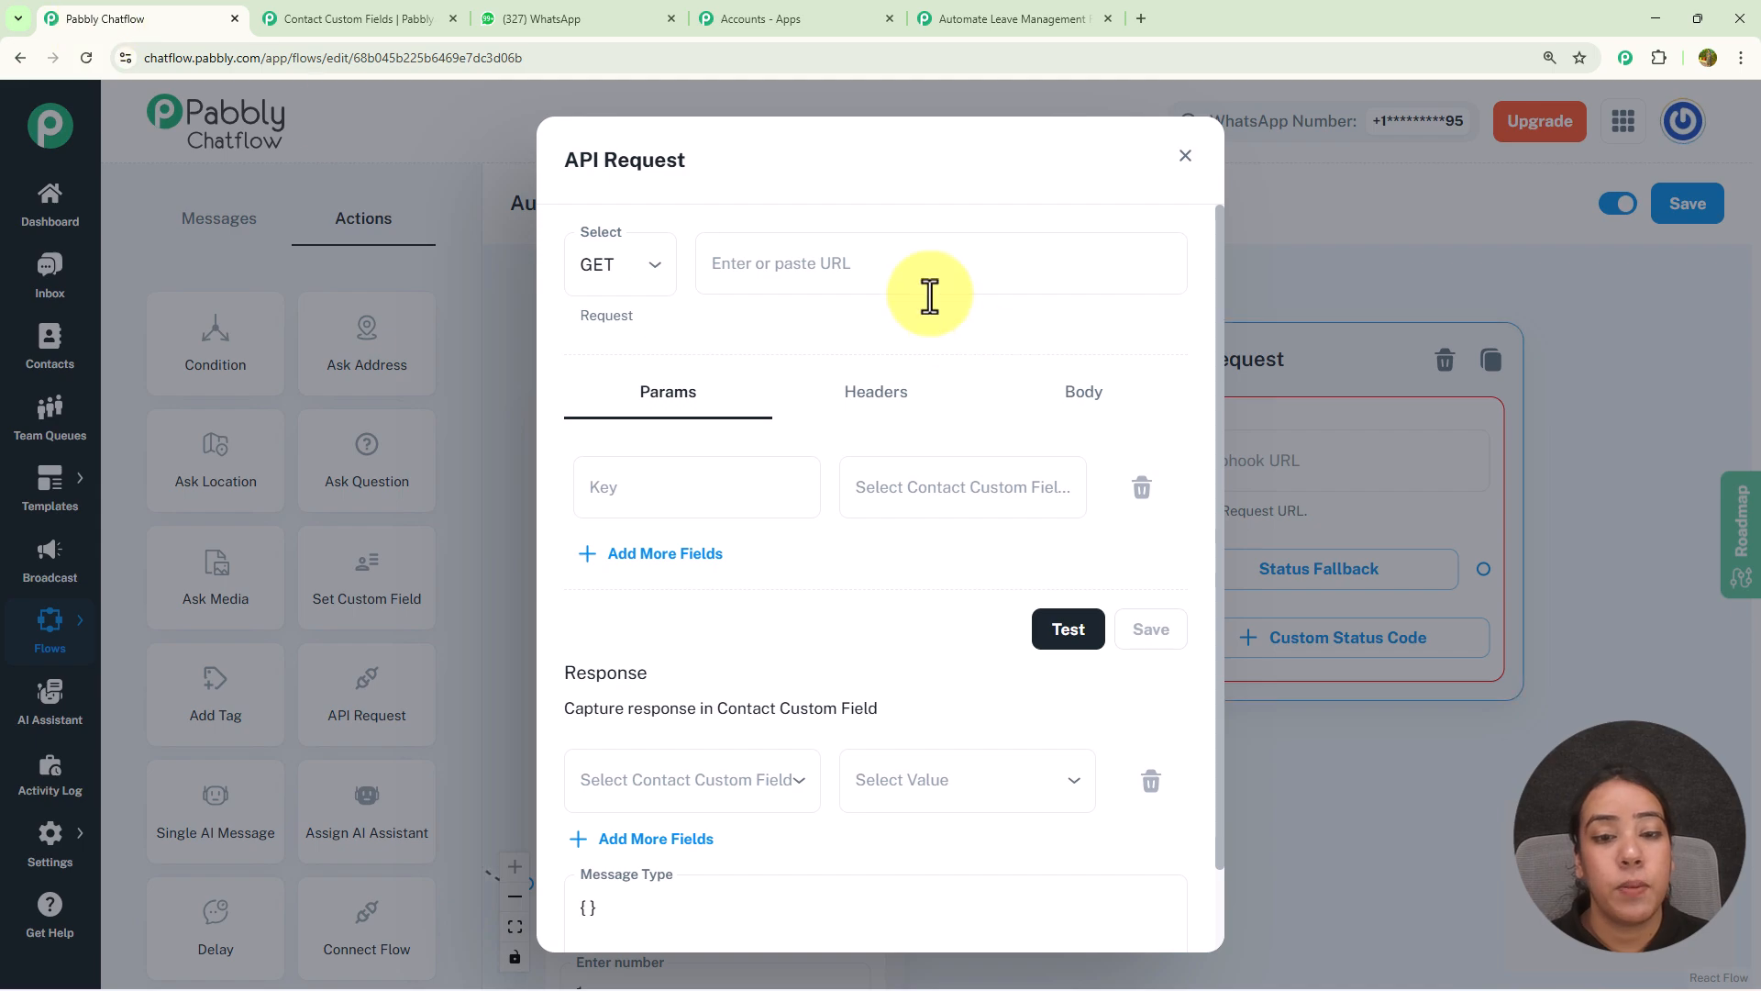
click(929, 266)
key(ctrl+v)
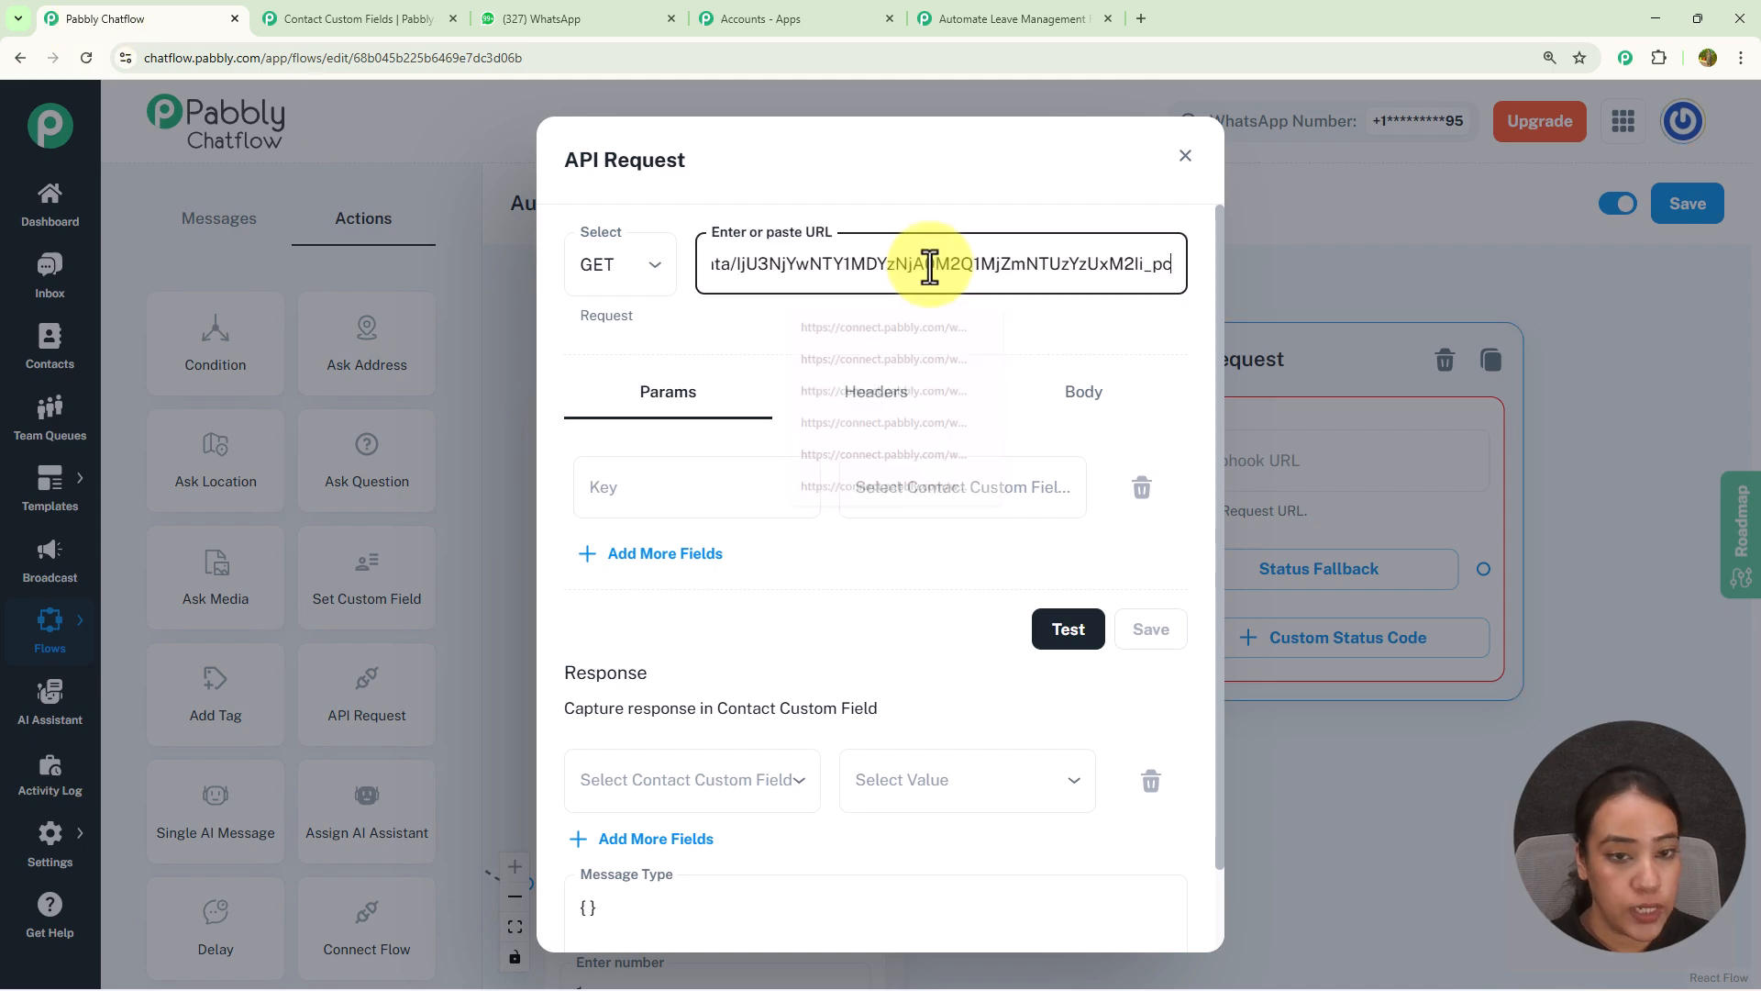
click(645, 292)
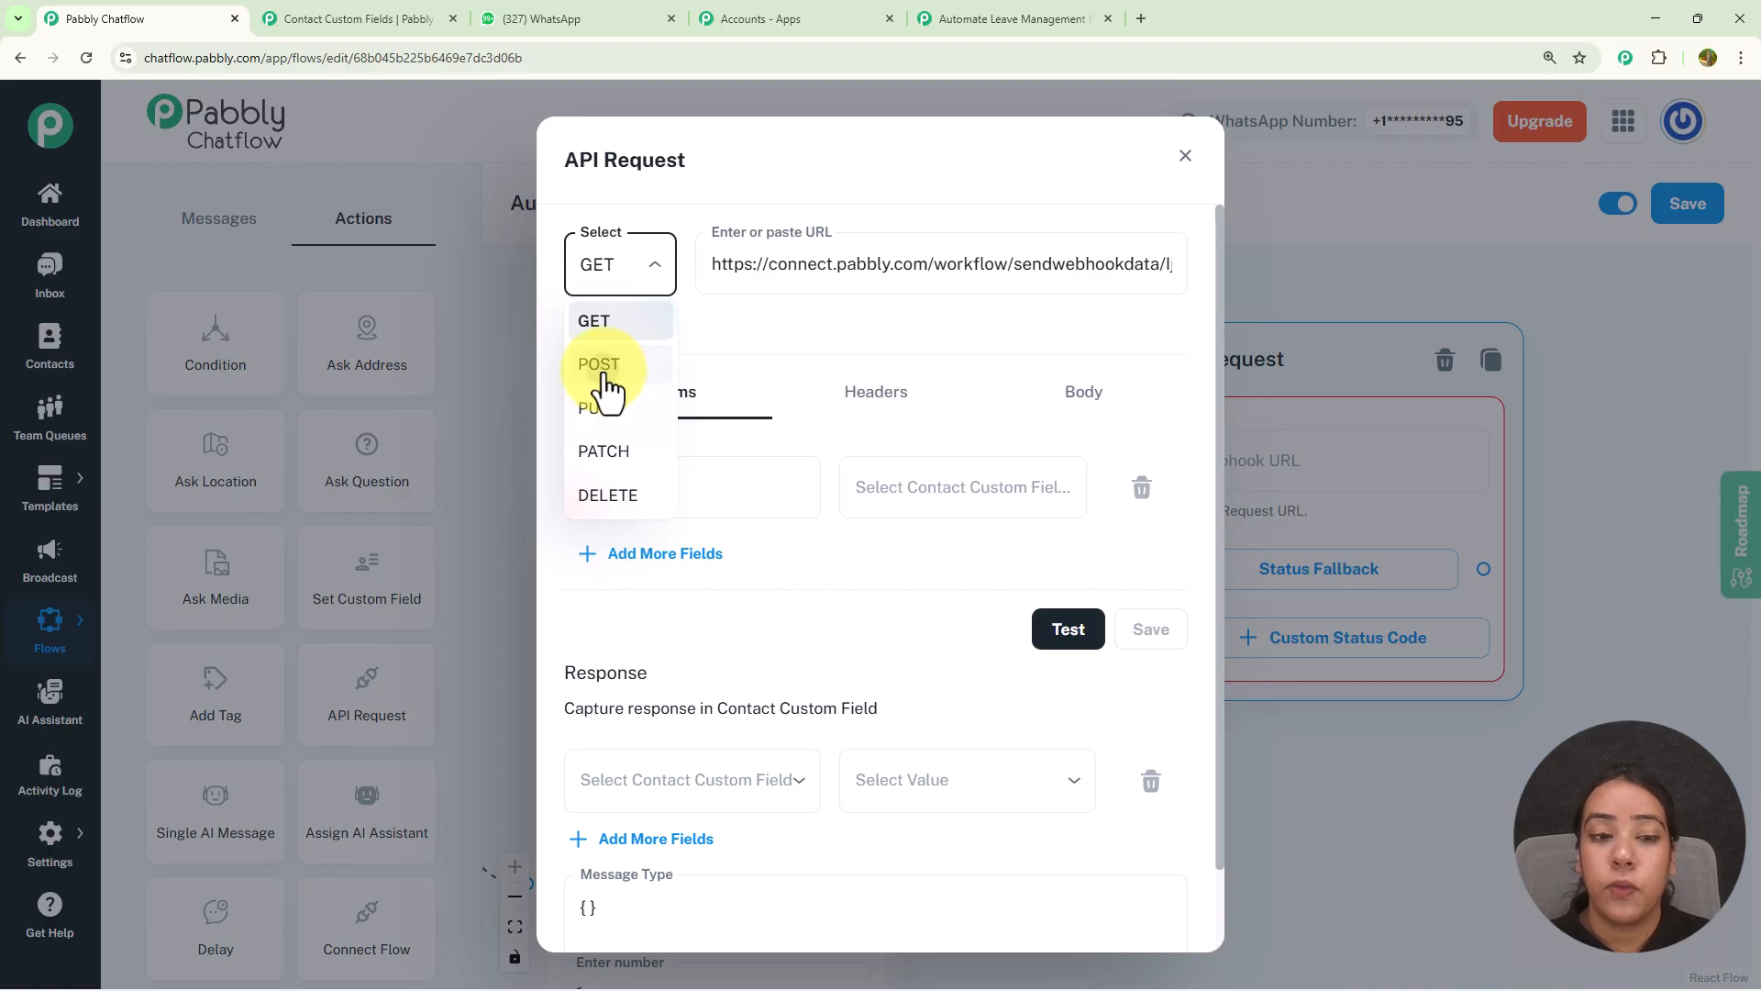
click(599, 365)
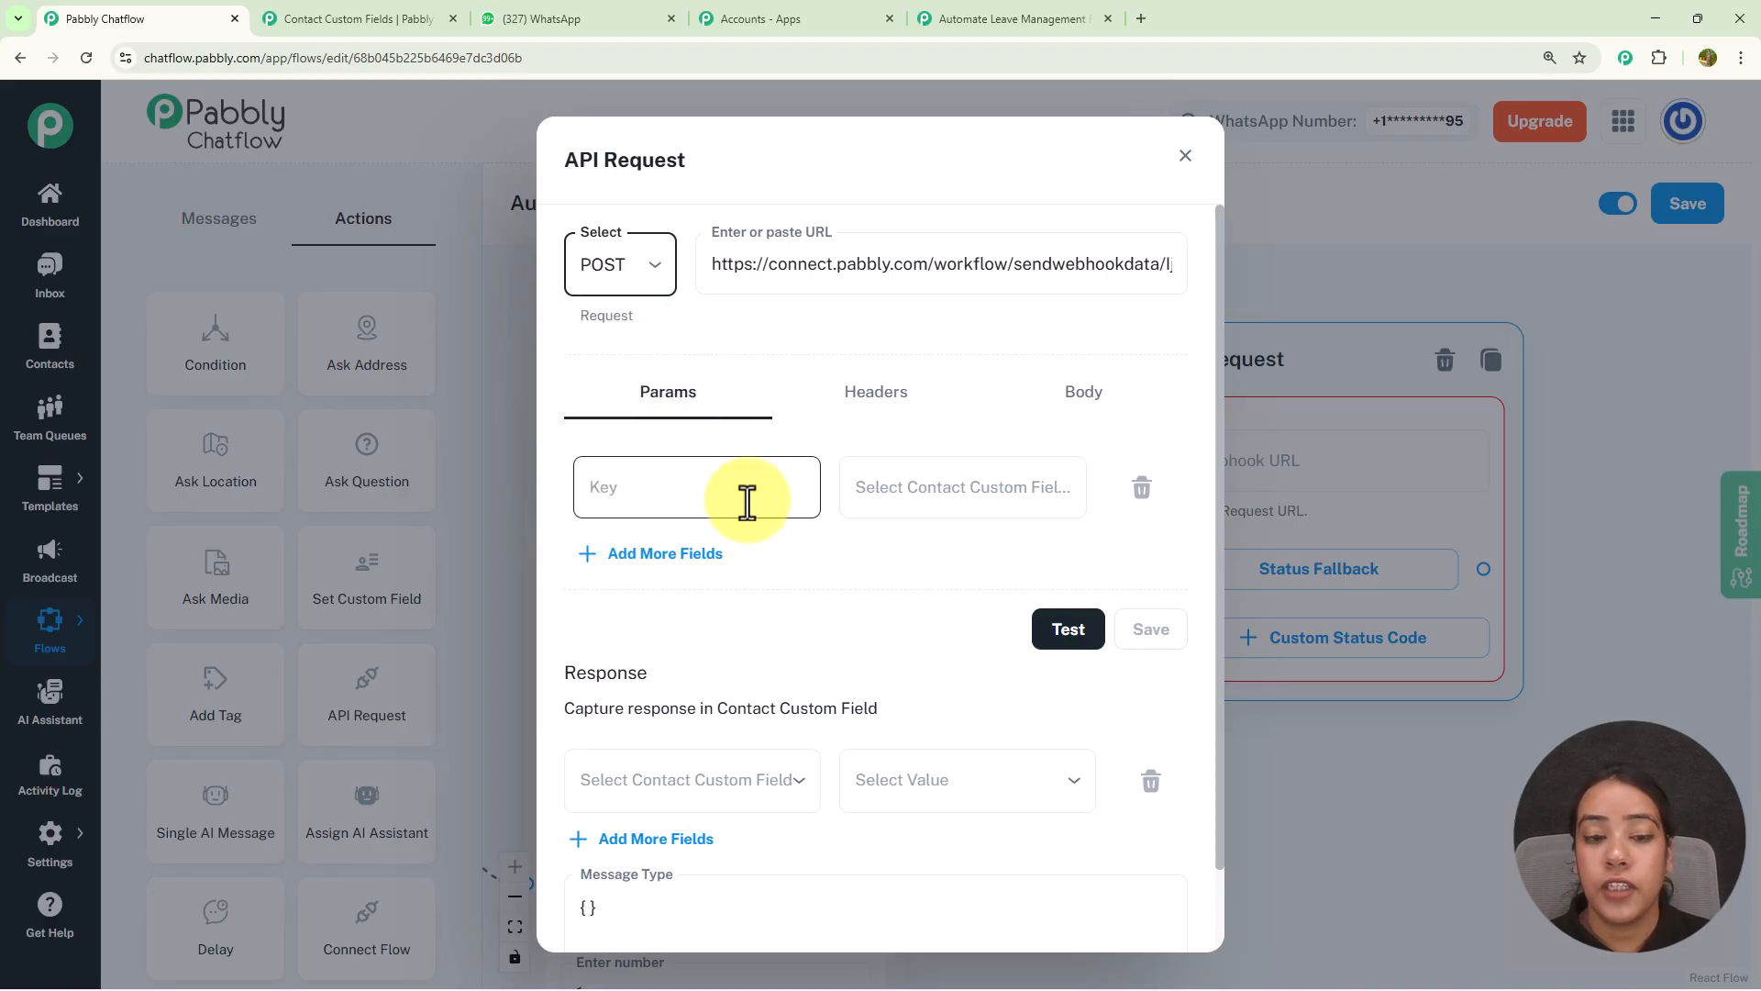
Step: Map the parameters StartDate to $StartDate, EndDate to $EndDate and reasonforyourleave to $reason_for_your_leave, and test the API request
click(747, 503)
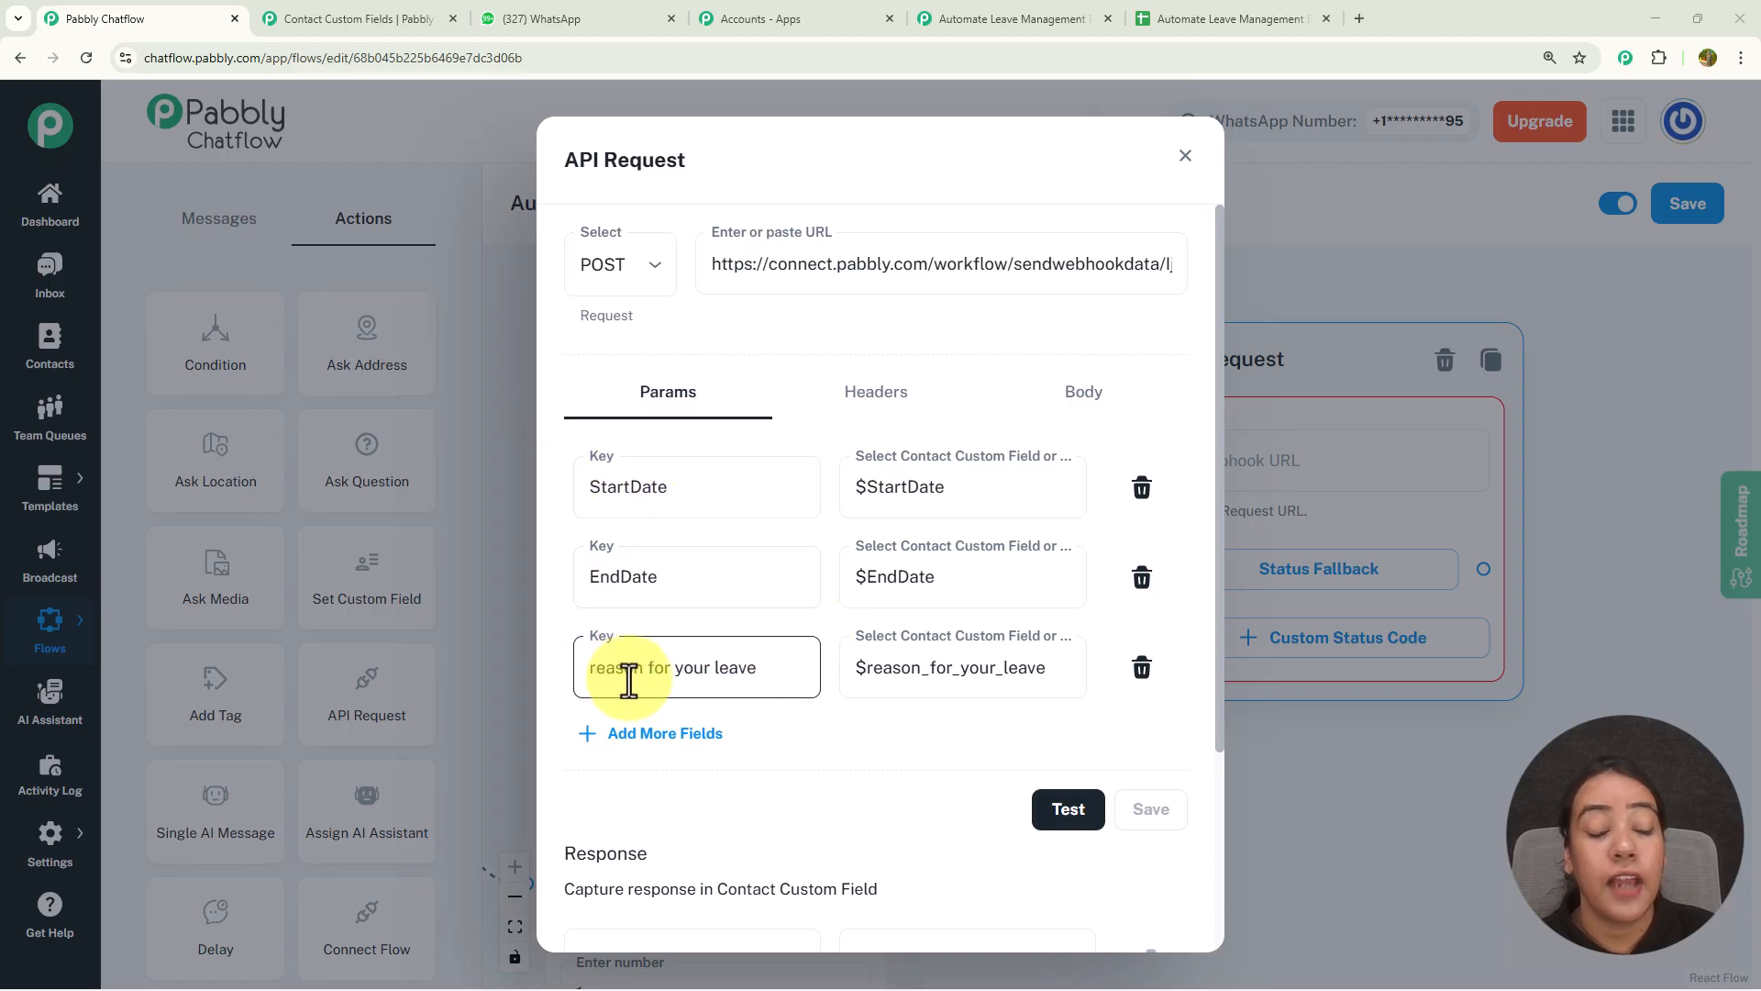
click(647, 671)
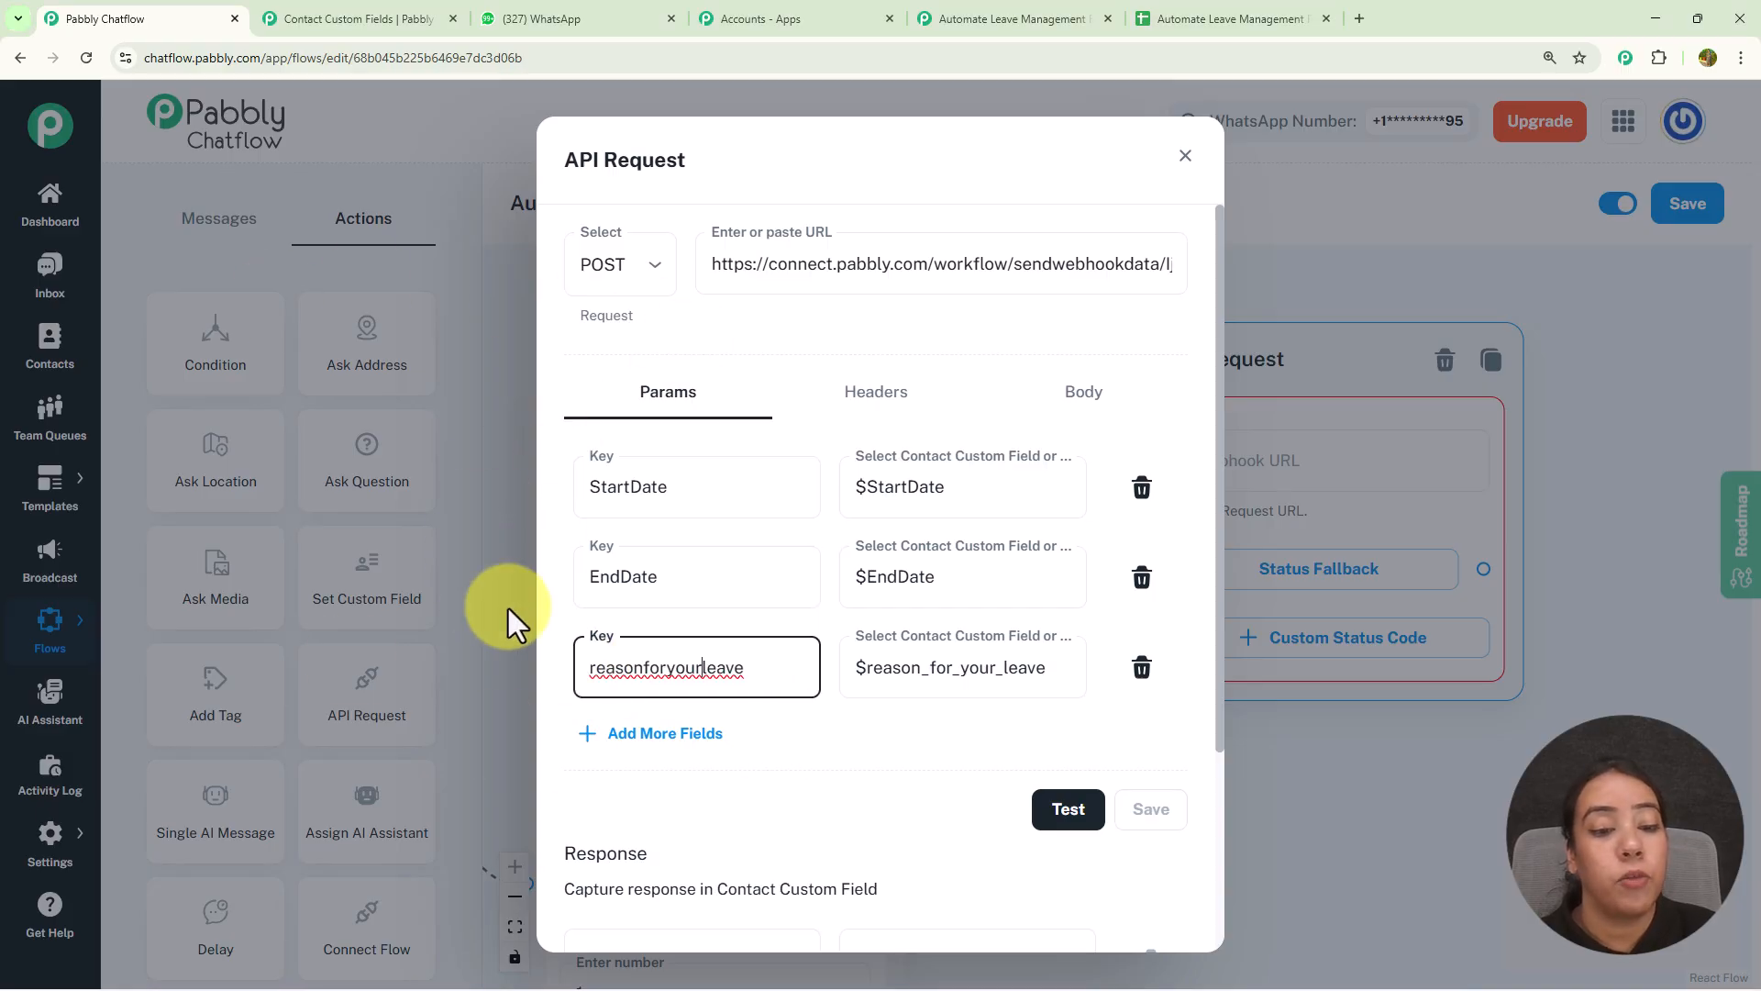
click(1067, 821)
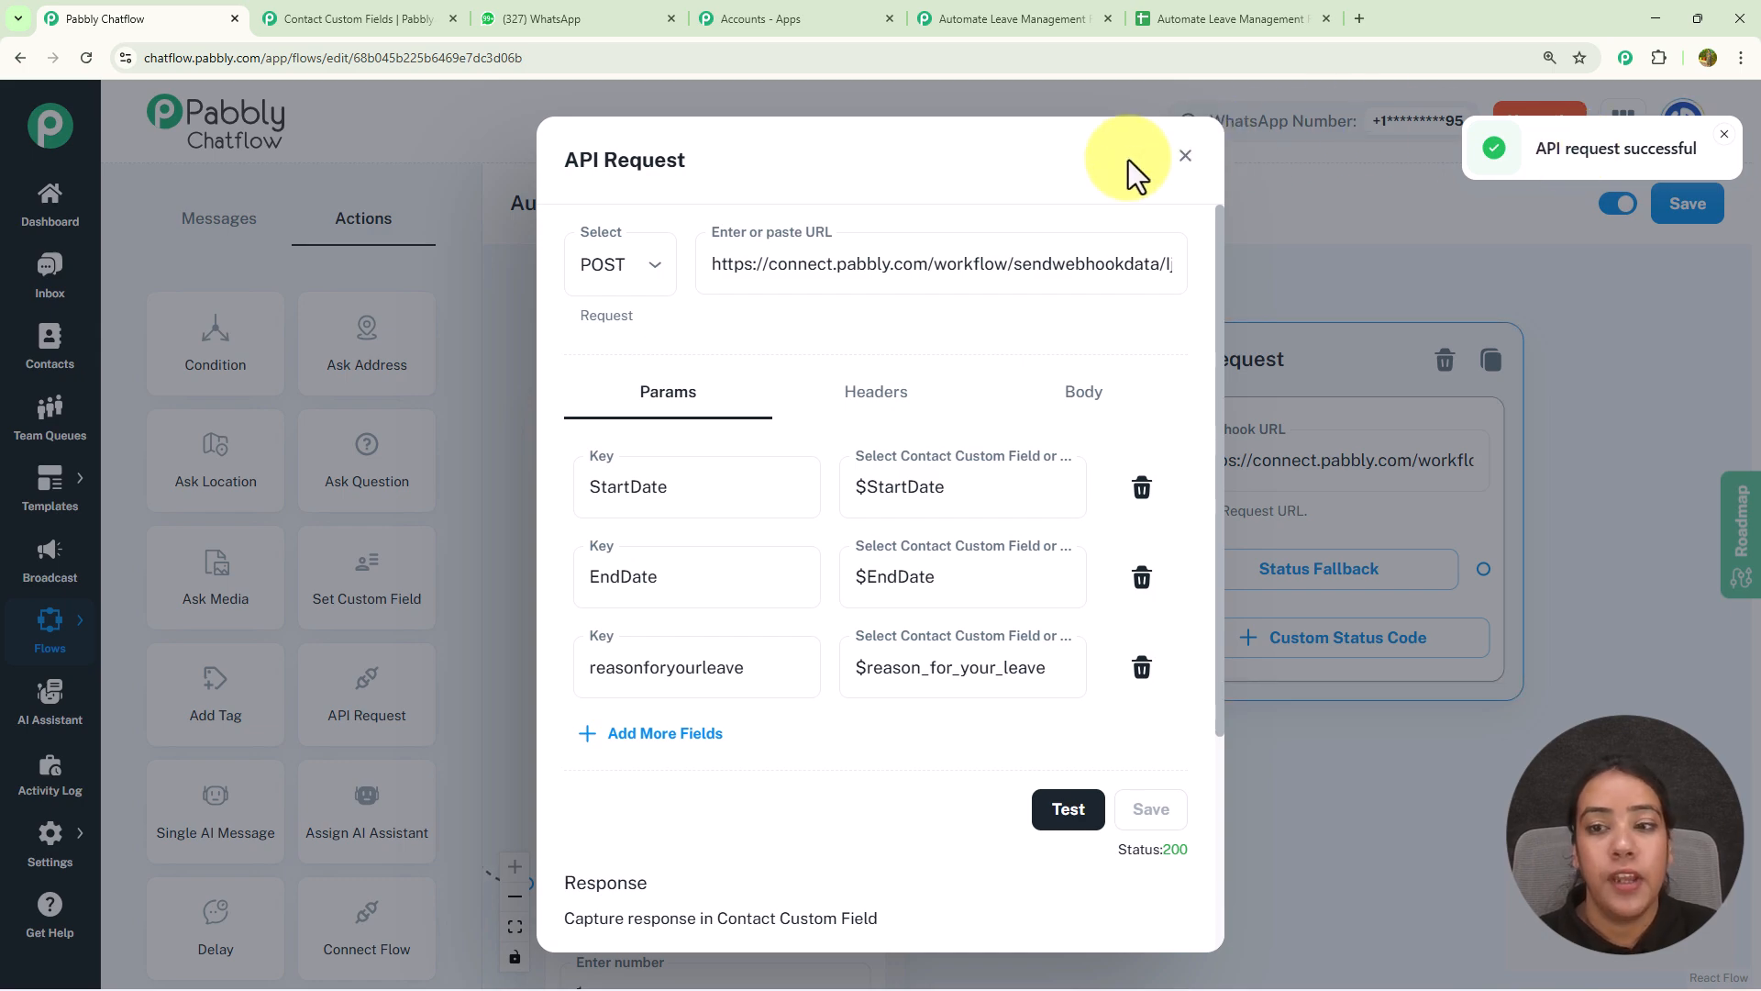
click(1183, 158)
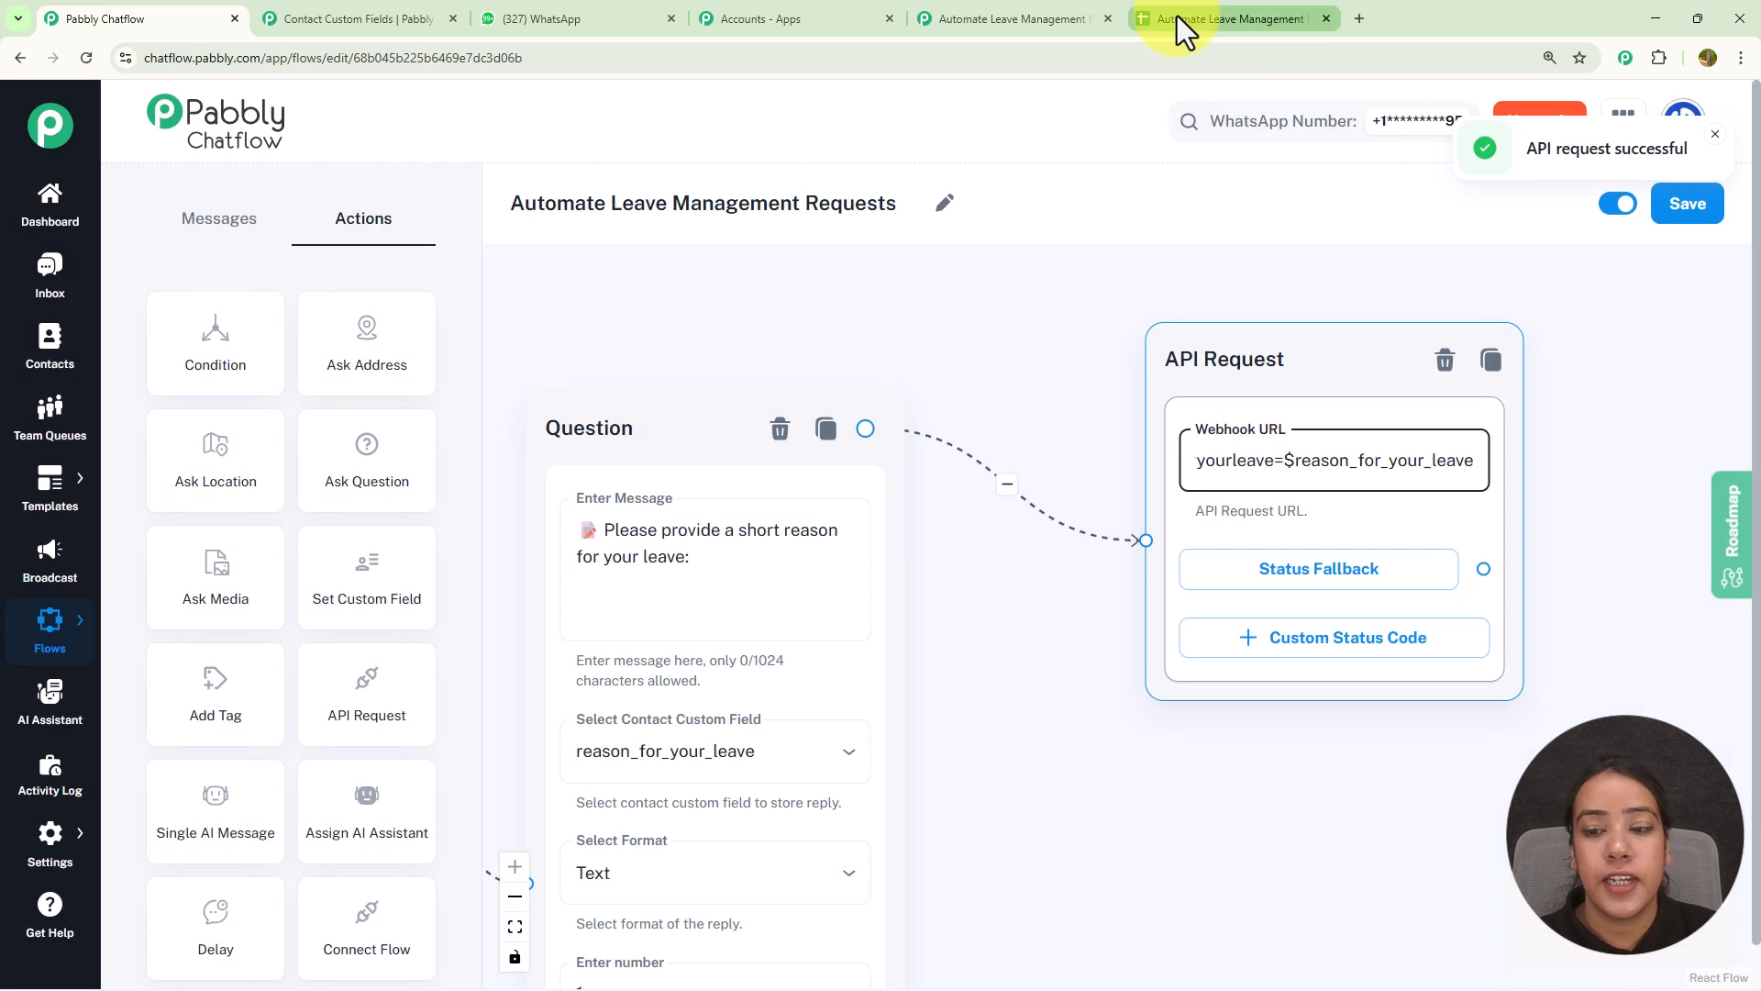
Step: In the Pabbly Connect workflow, add a Google Sheets action after the trigger with the Add New Row event
click(991, 18)
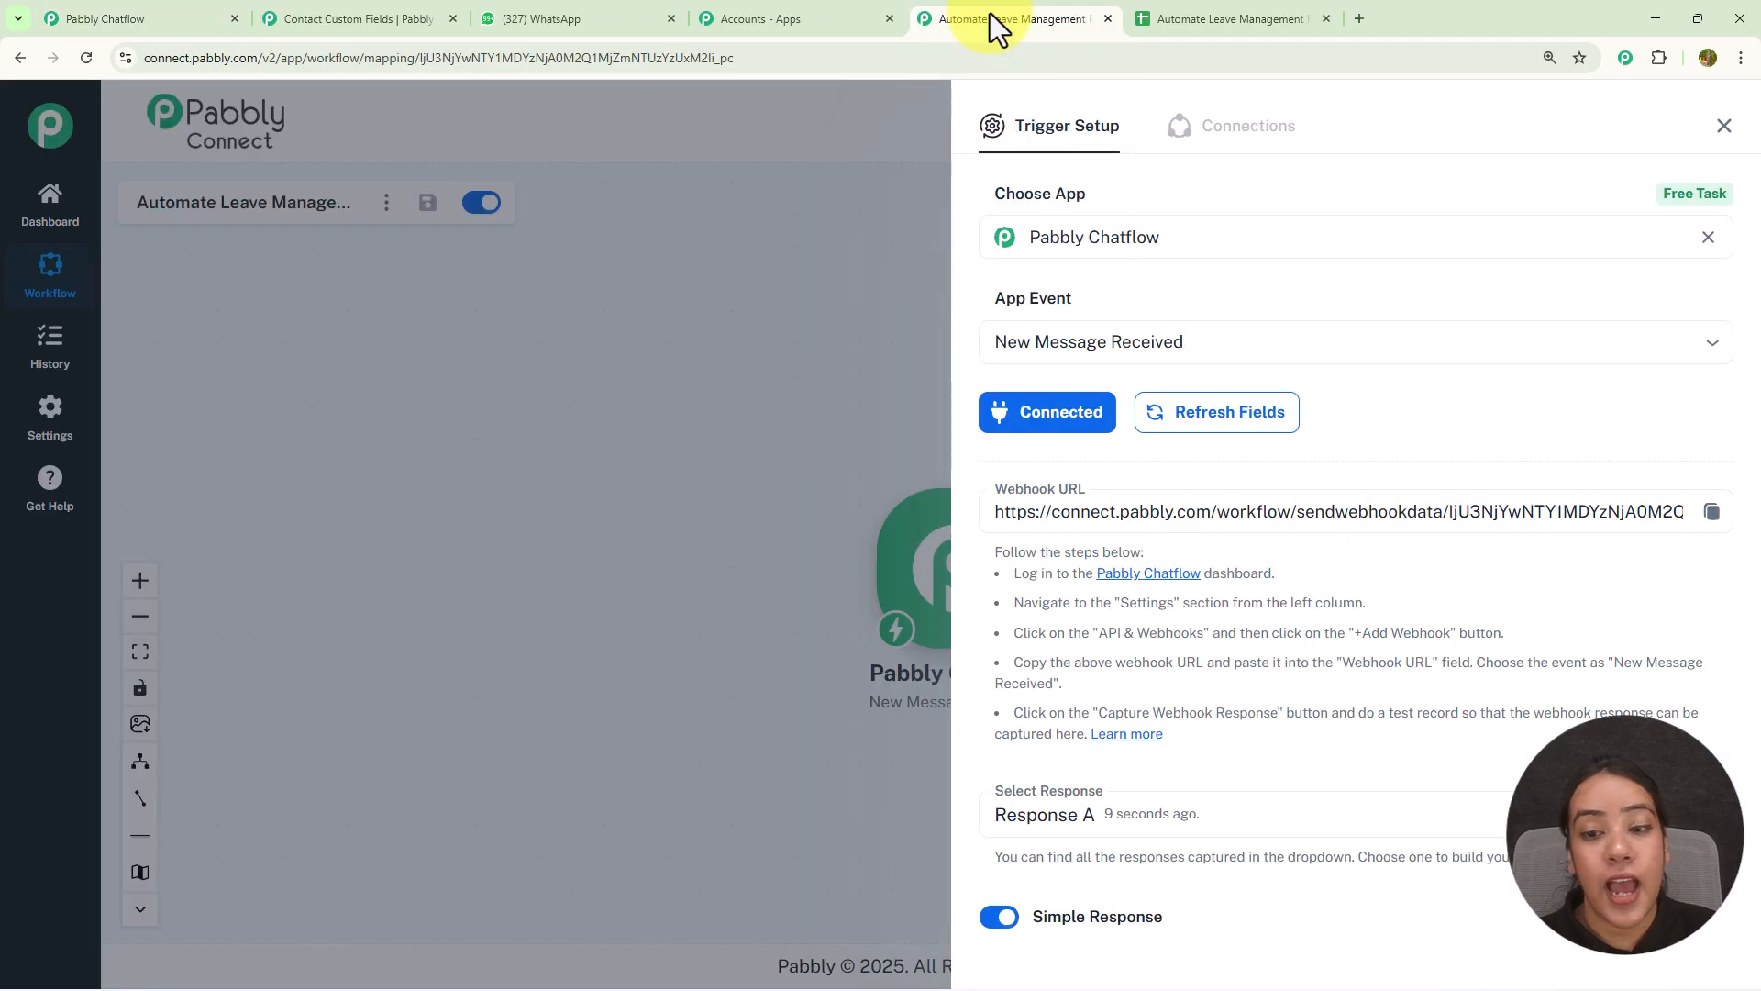
click(1725, 124)
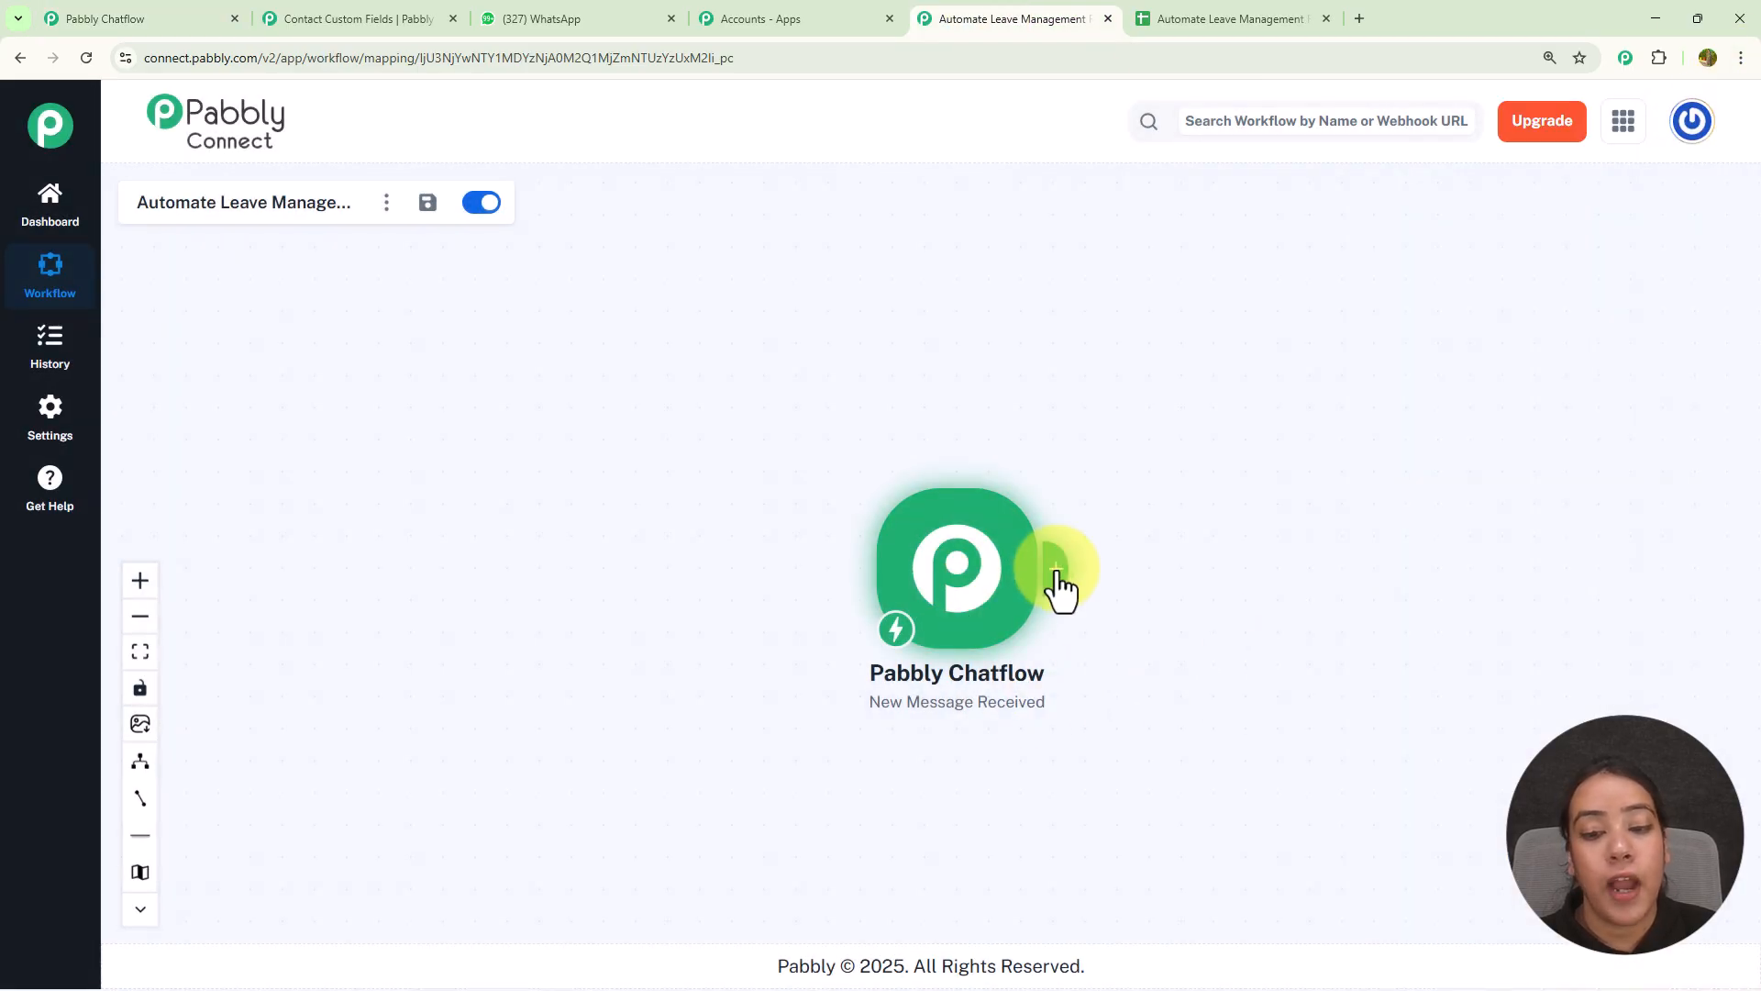
click(1055, 578)
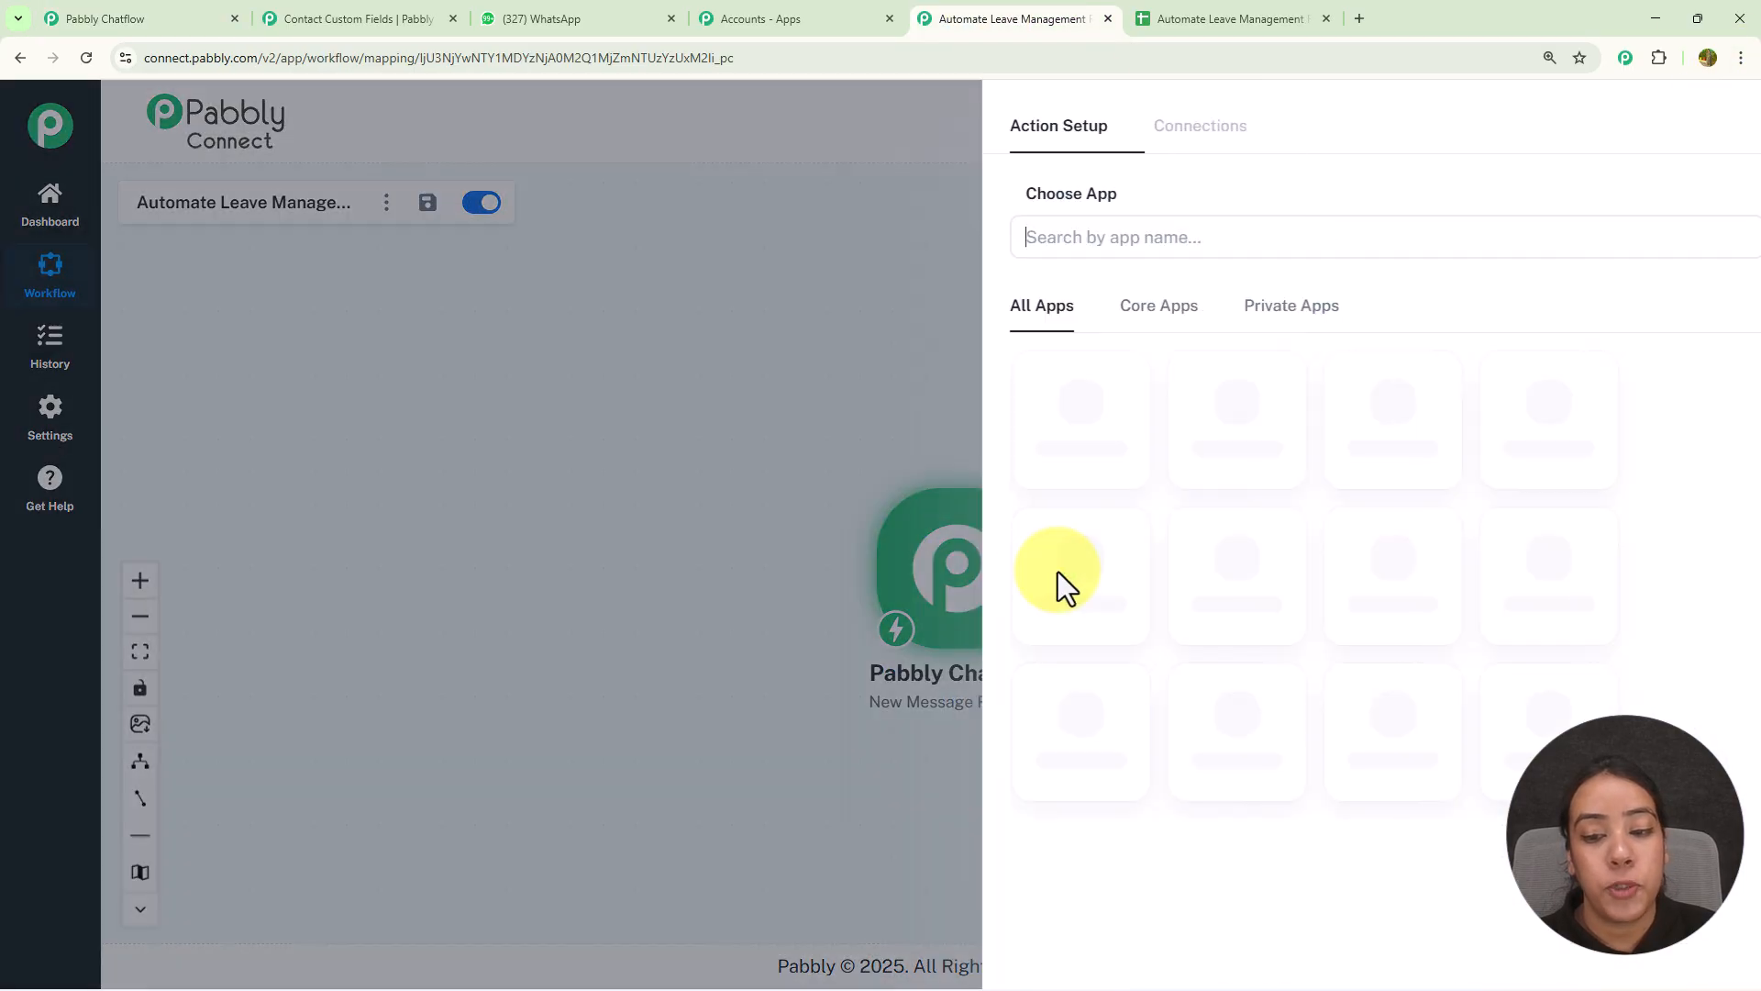
click(1090, 241)
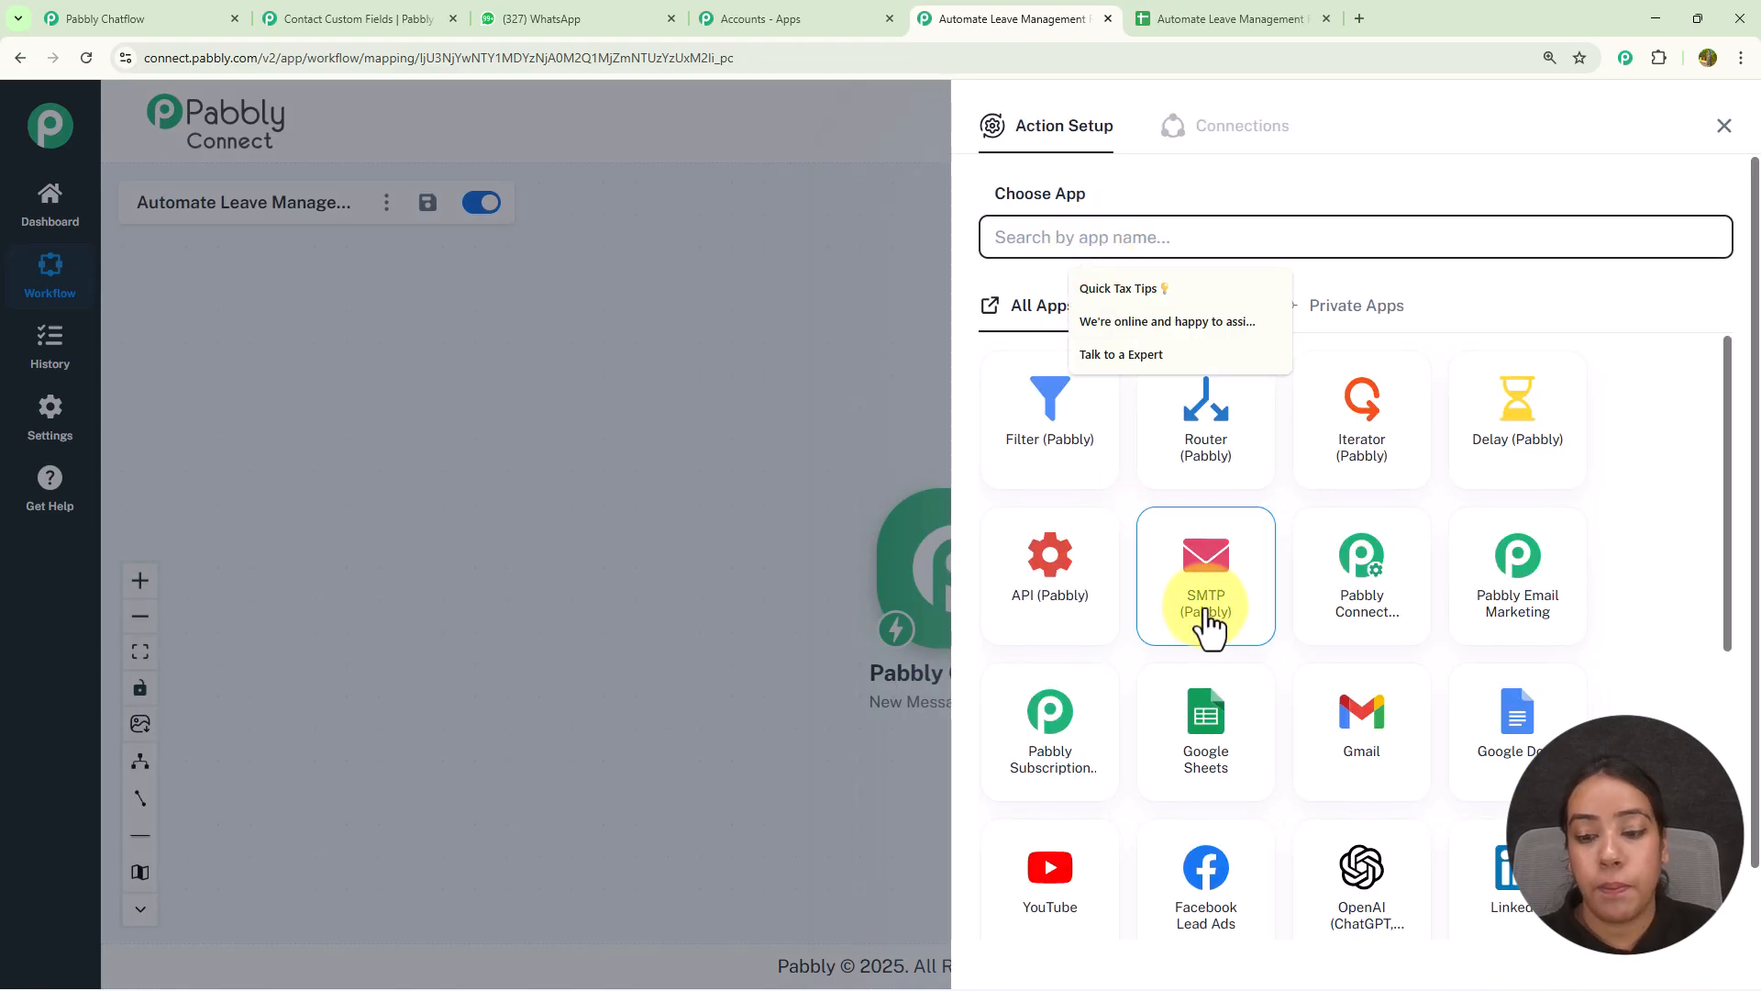
click(1175, 780)
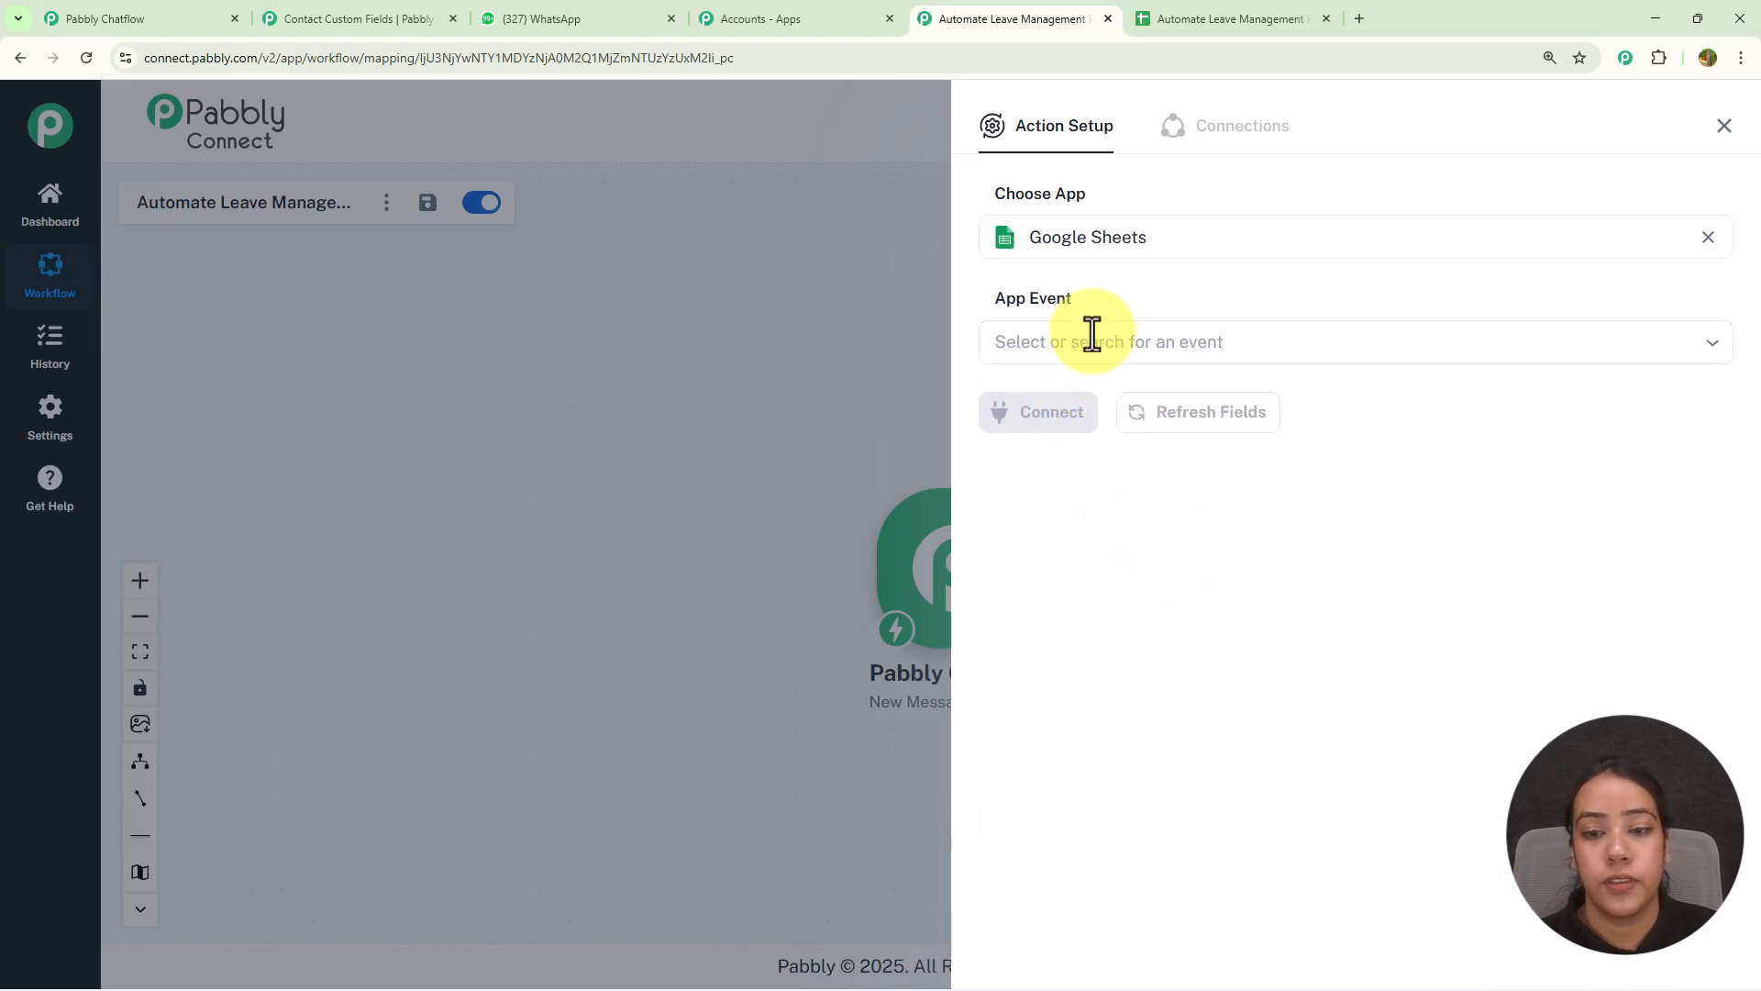
click(1095, 344)
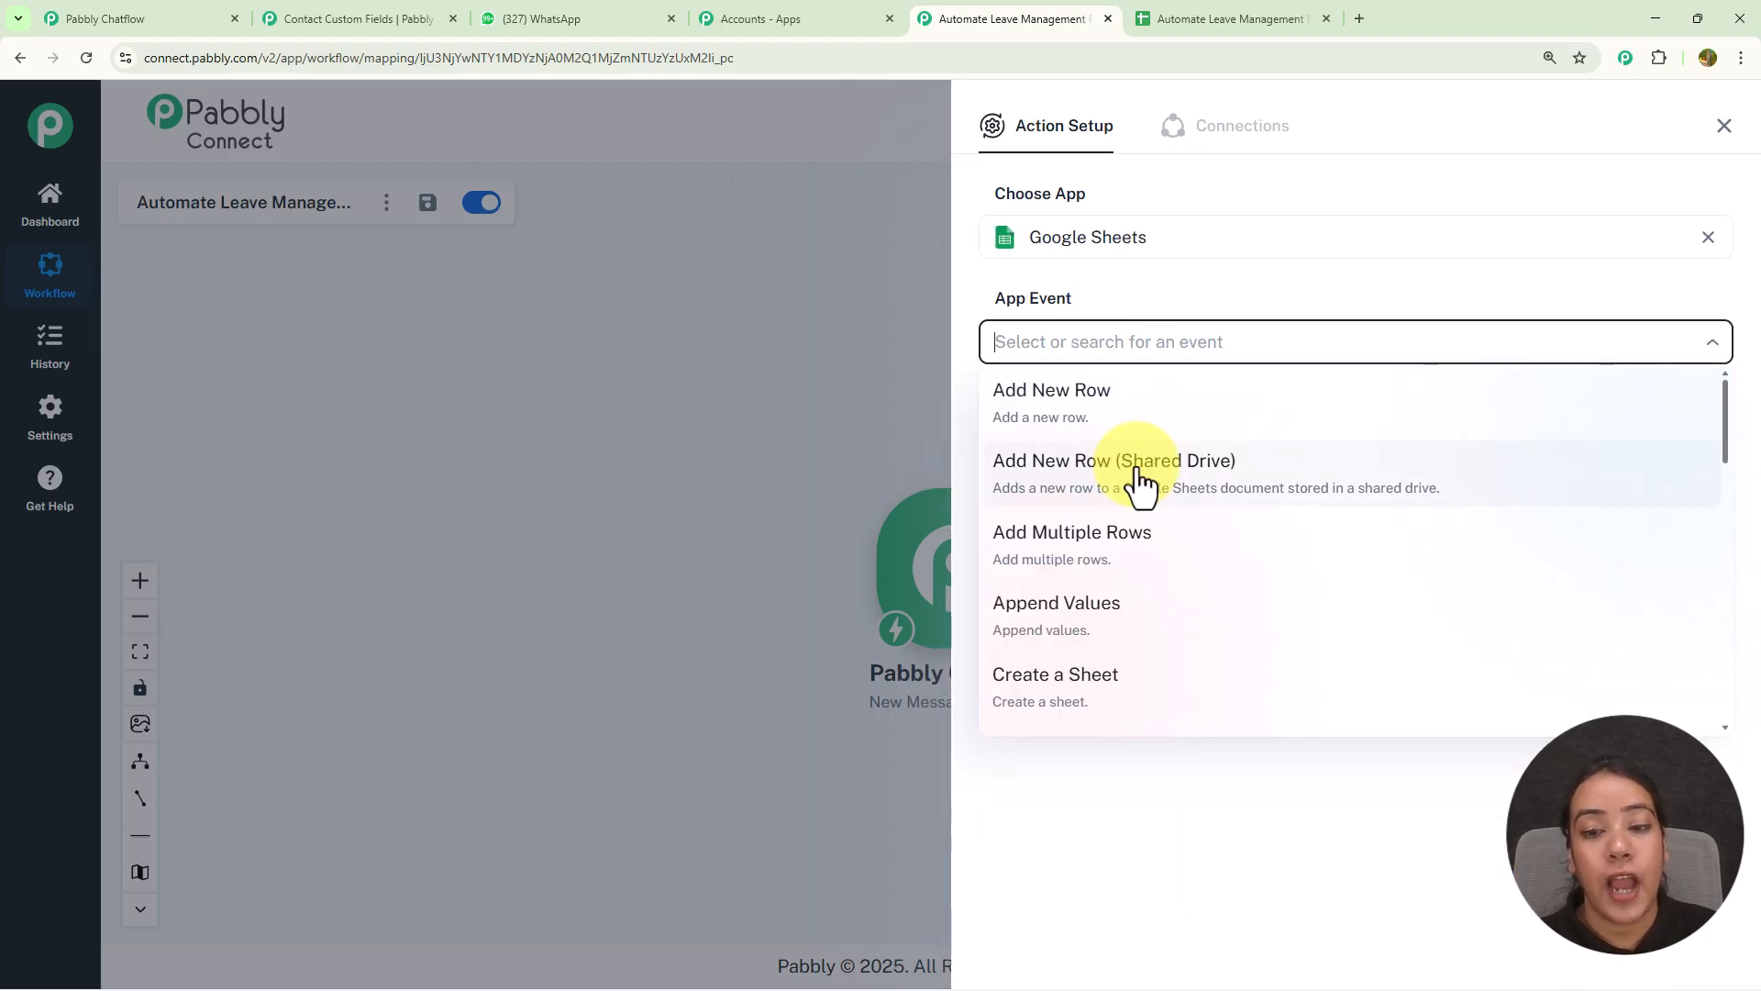
click(1132, 417)
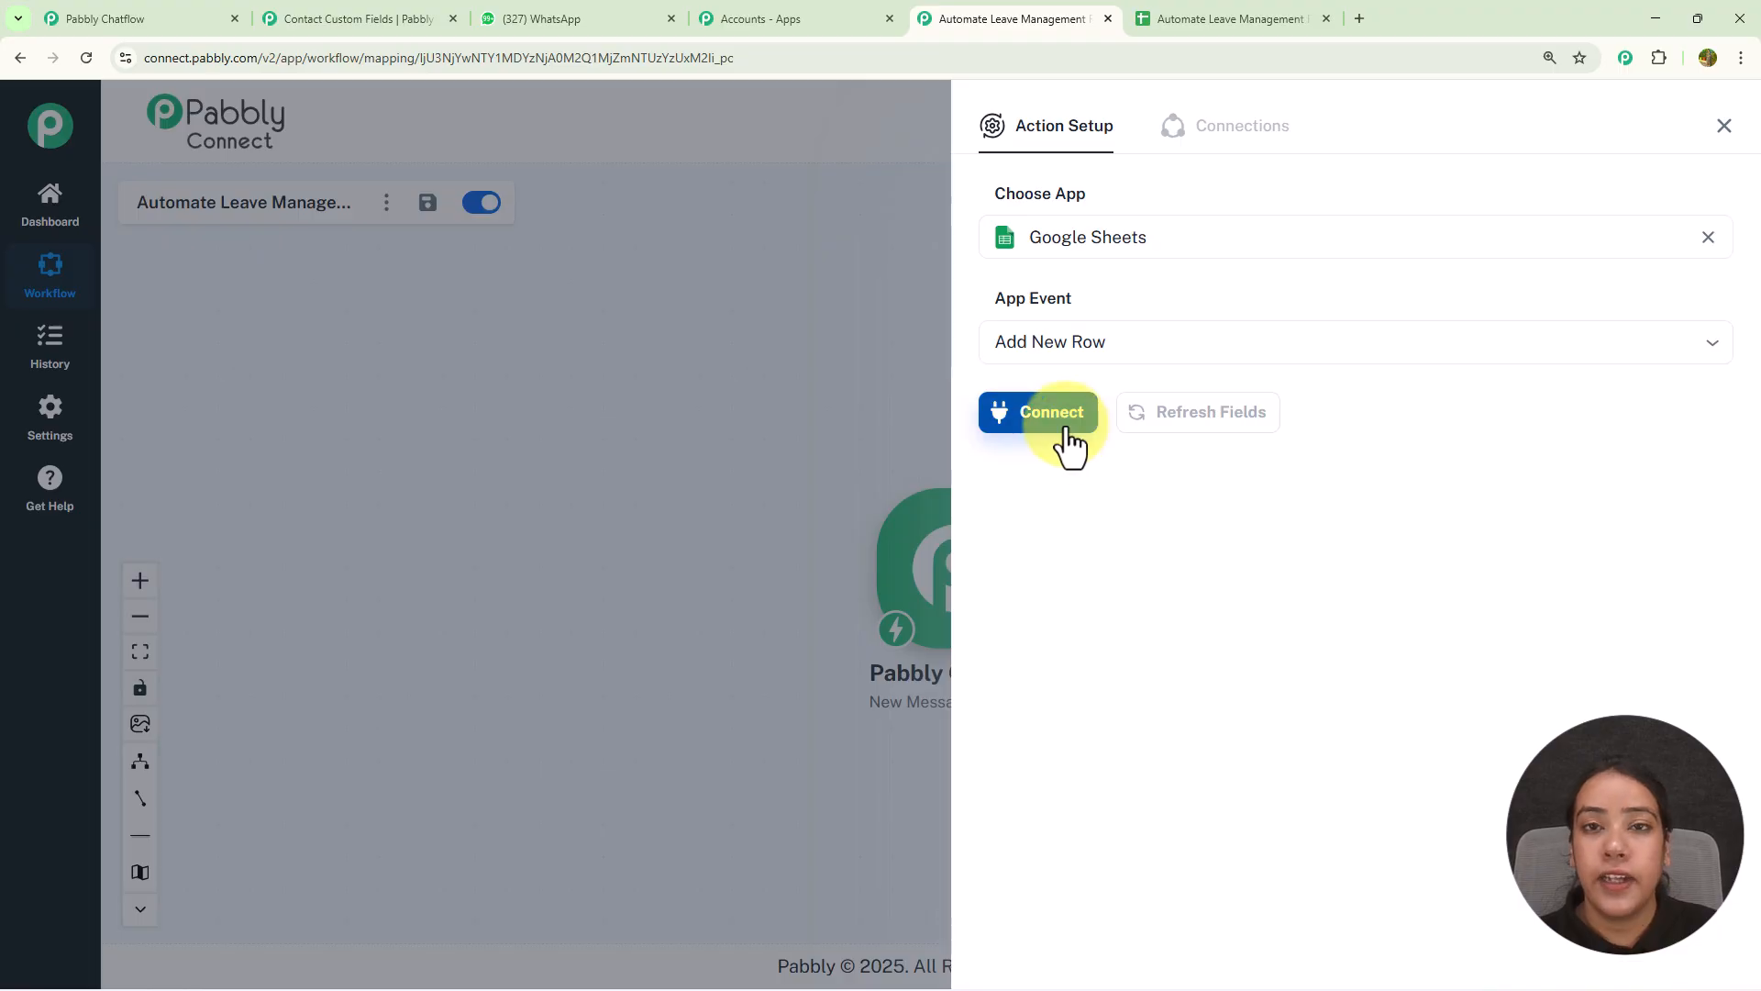
Step: Authorize a new Google Sheets connection and choose Sheet1 of the Automate Leave Management Requests spreadsheet for the new row
click(1067, 429)
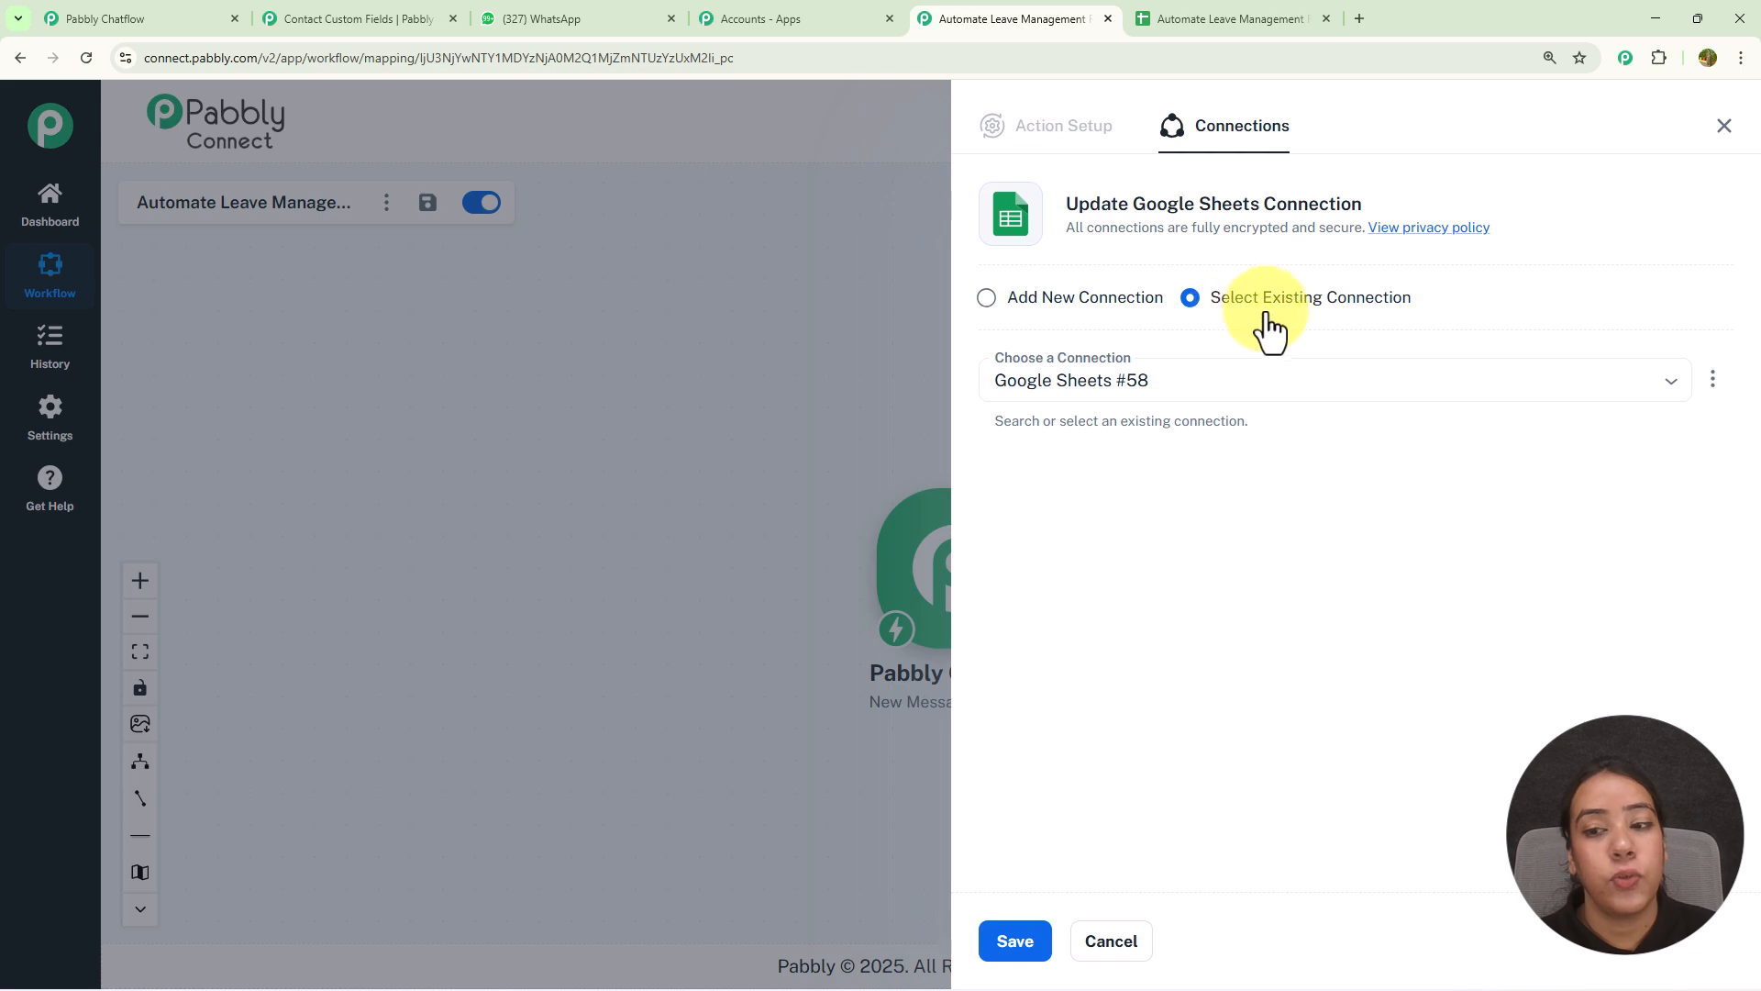
click(988, 307)
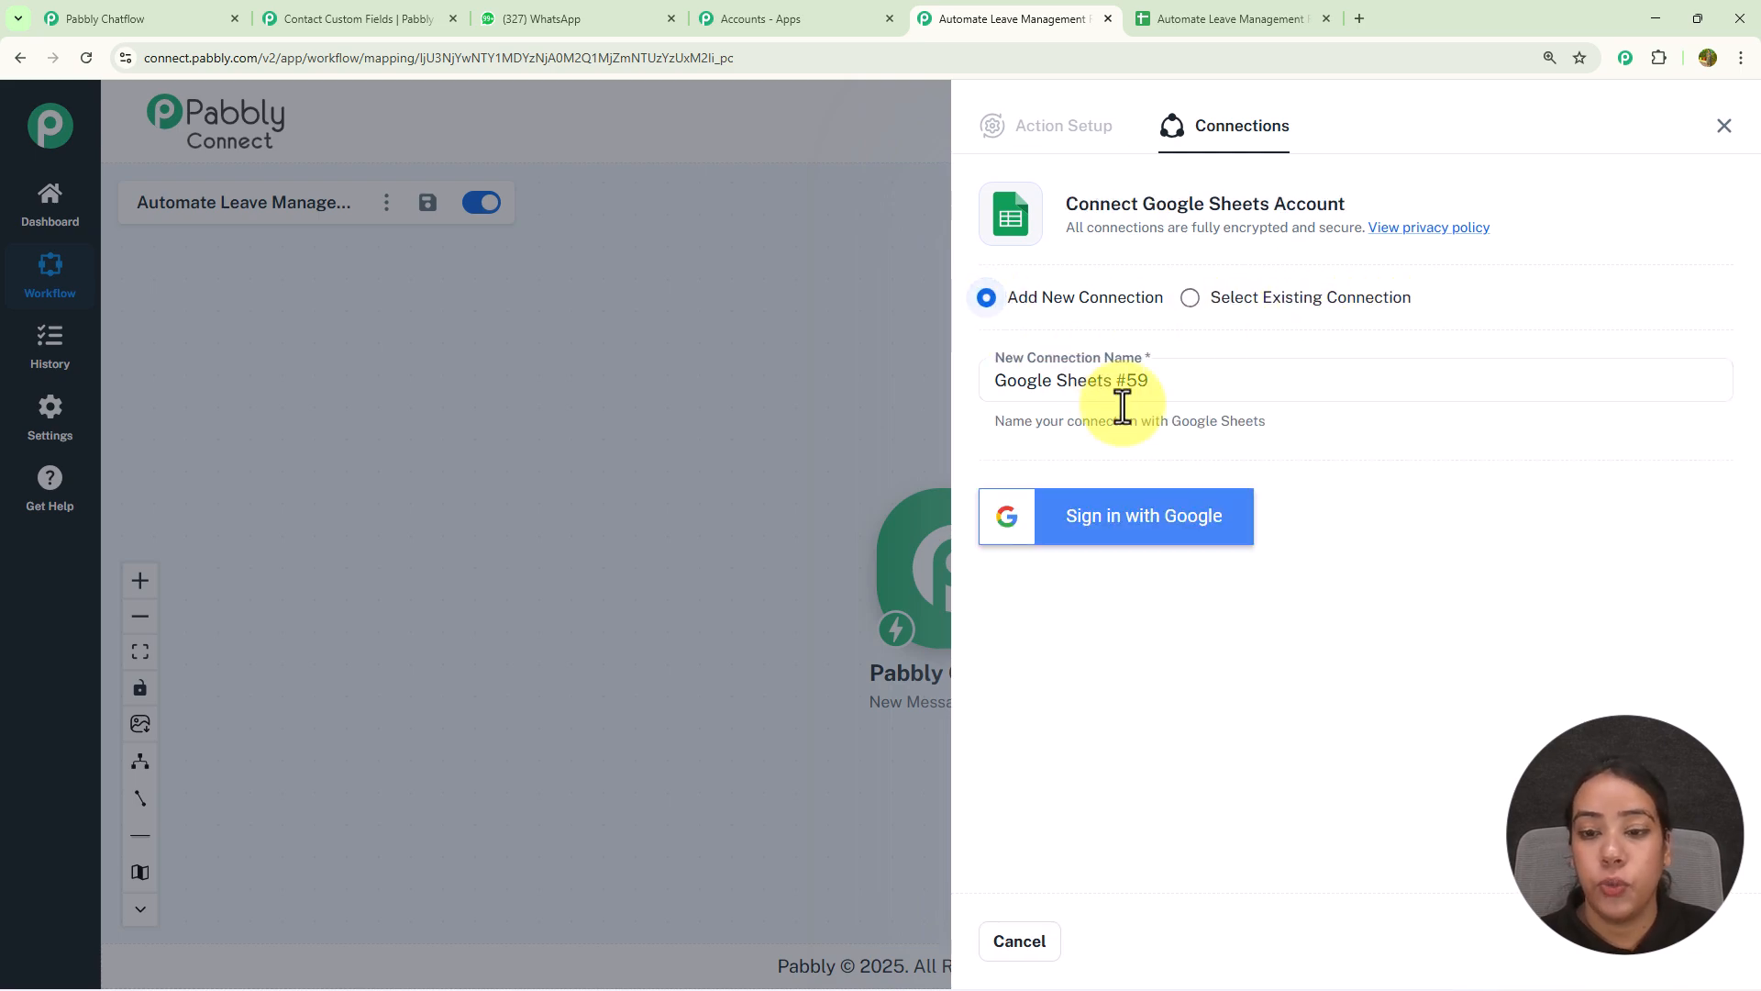
click(1124, 536)
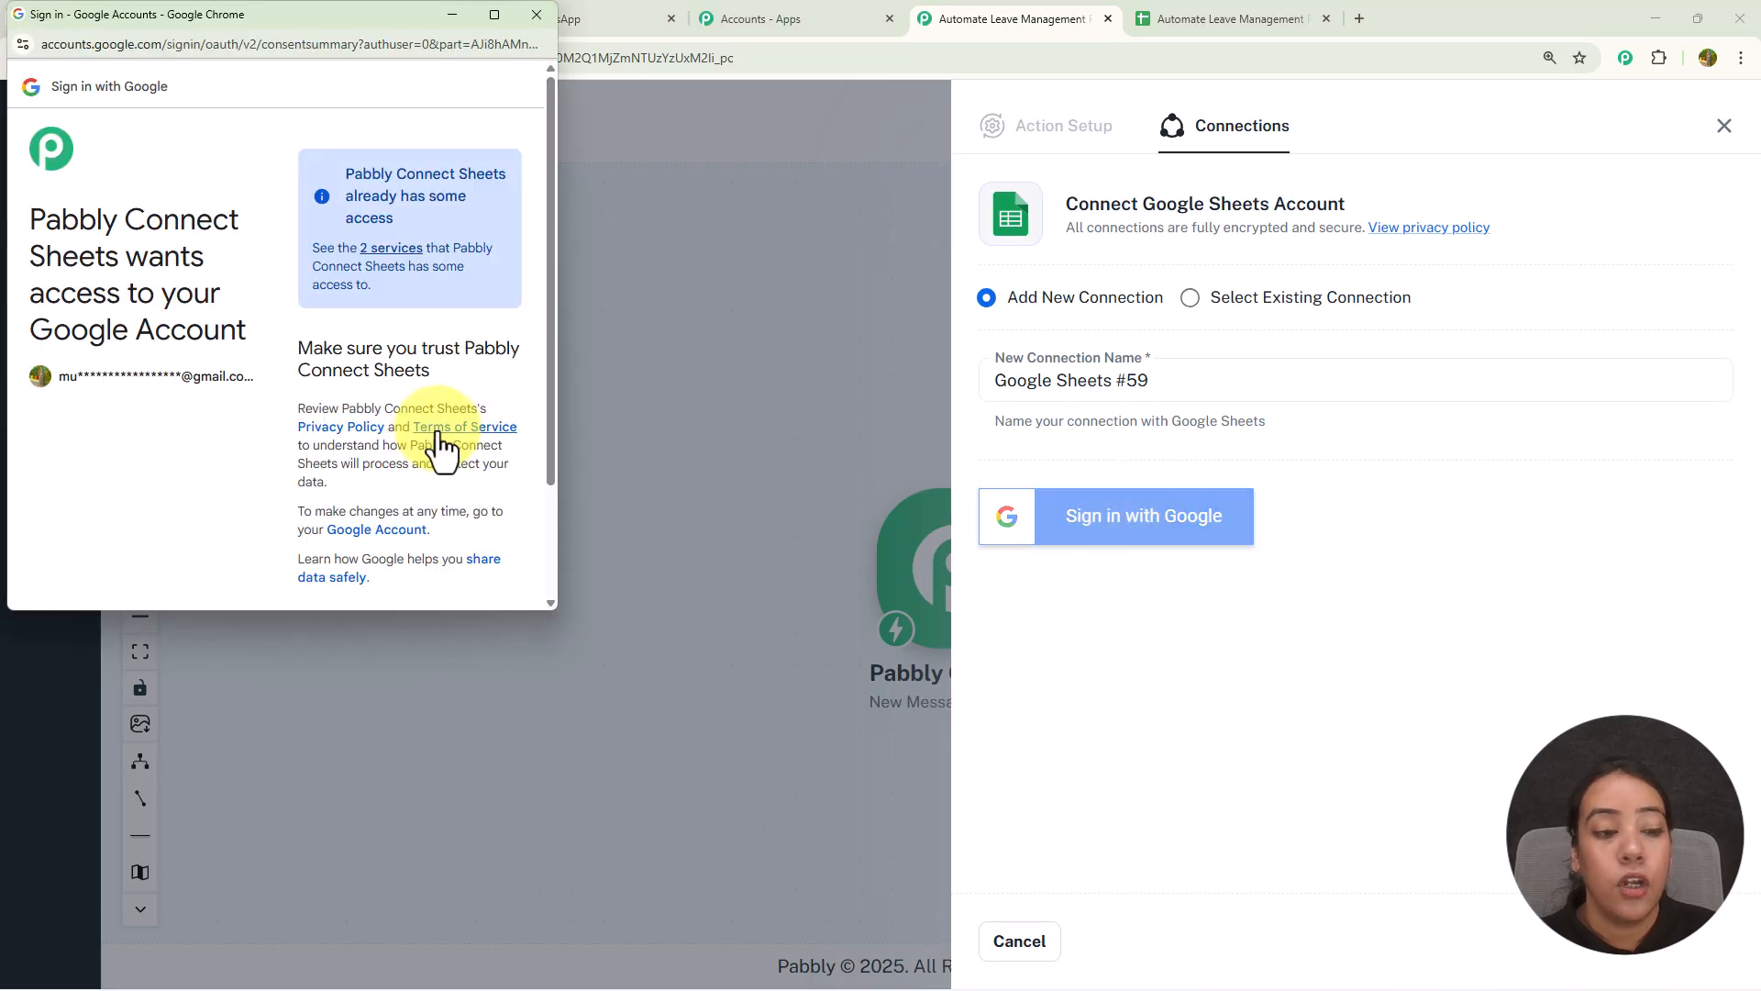
scroll(440, 440, down, 2)
click(465, 513)
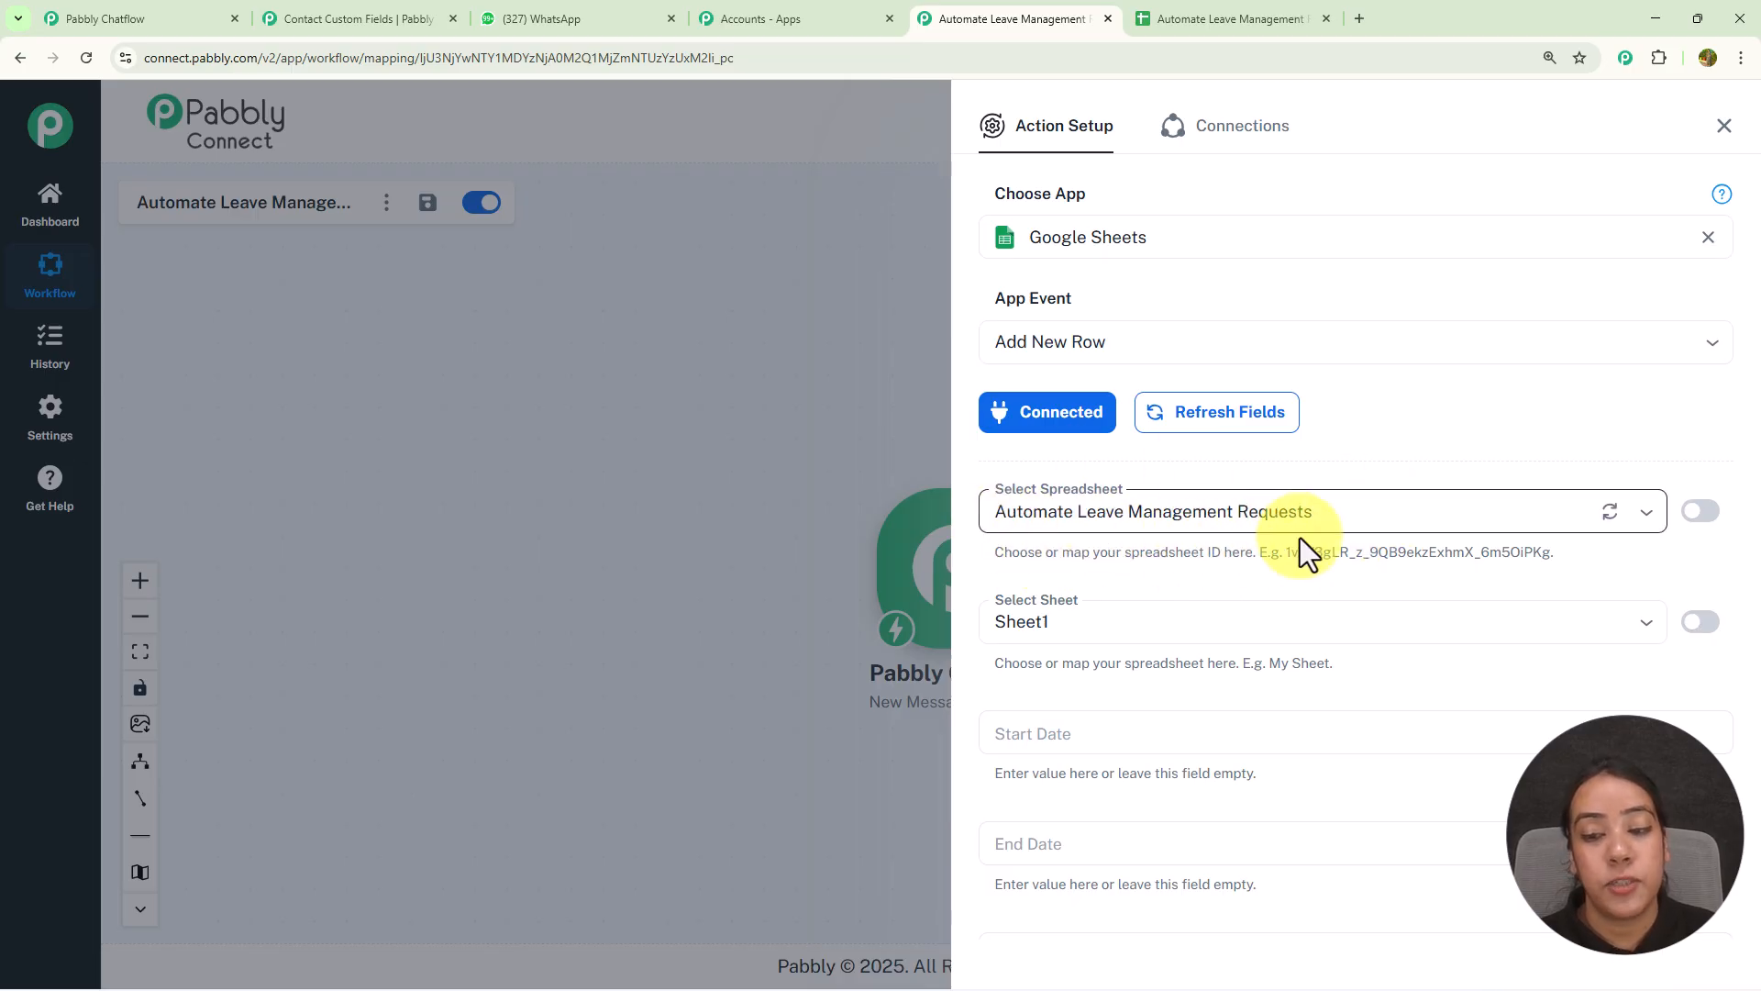
scroll(1148, 334, down, 4)
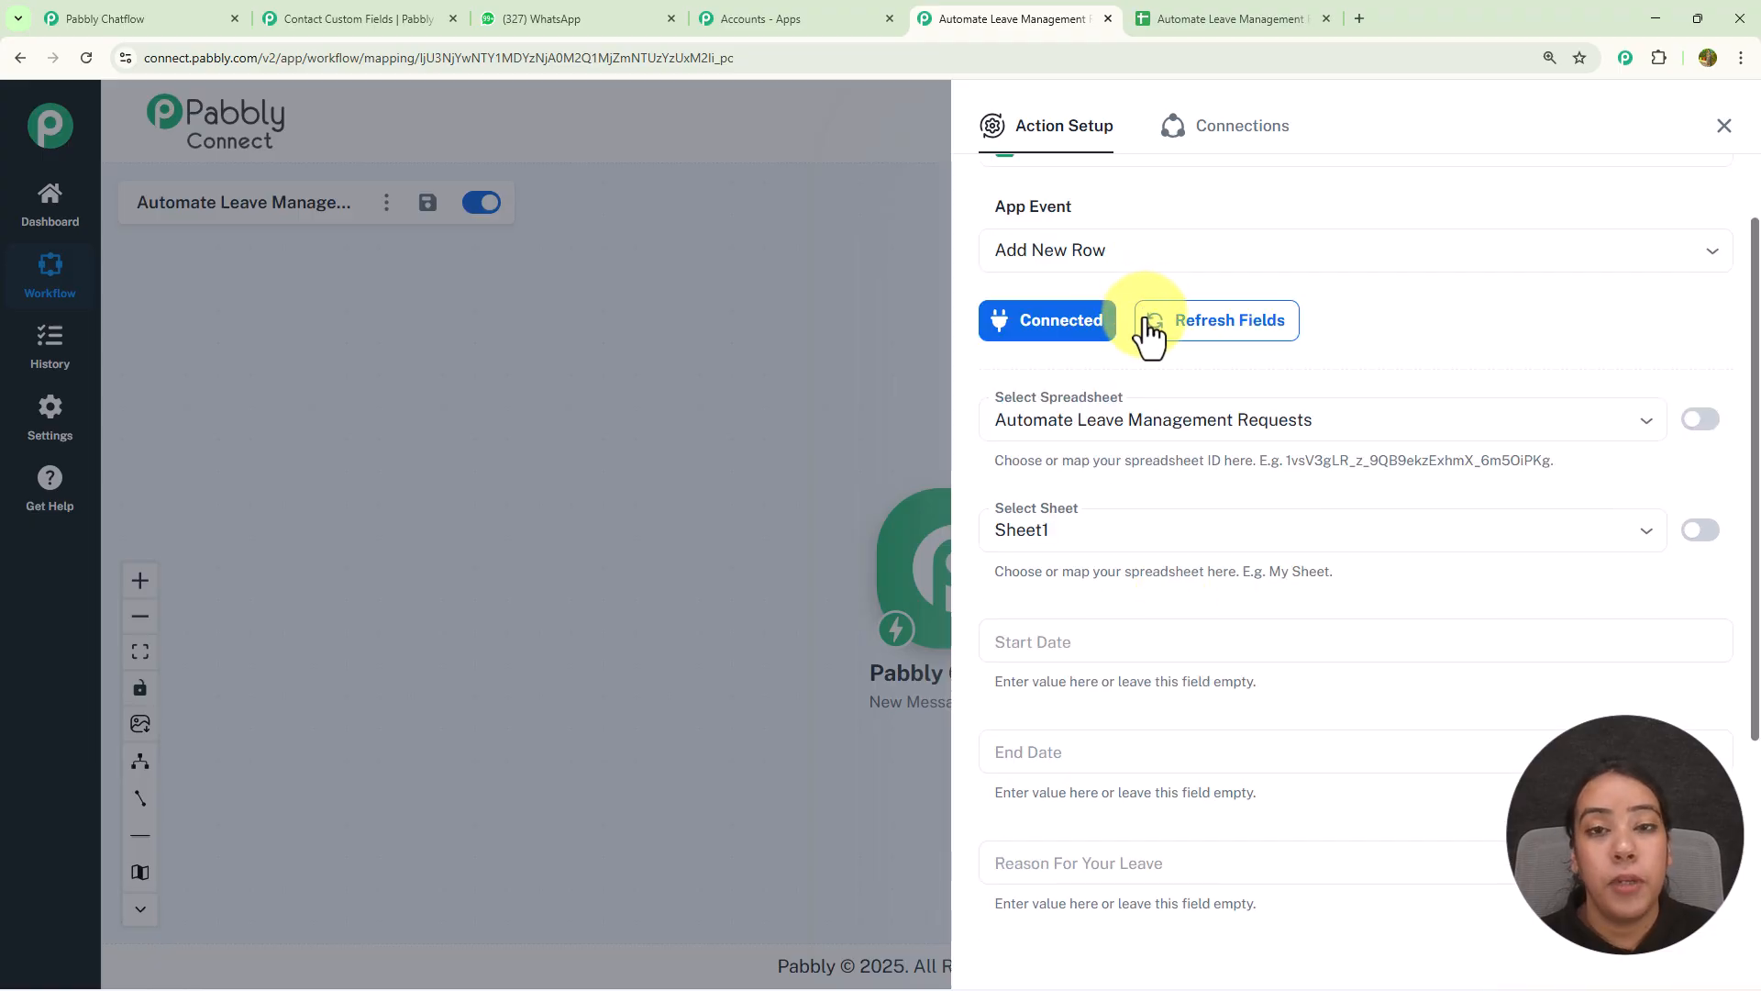
Step: Map the new row's Start Date to the trigger's StartDate value and End Date to its EndDate value
click(1132, 354)
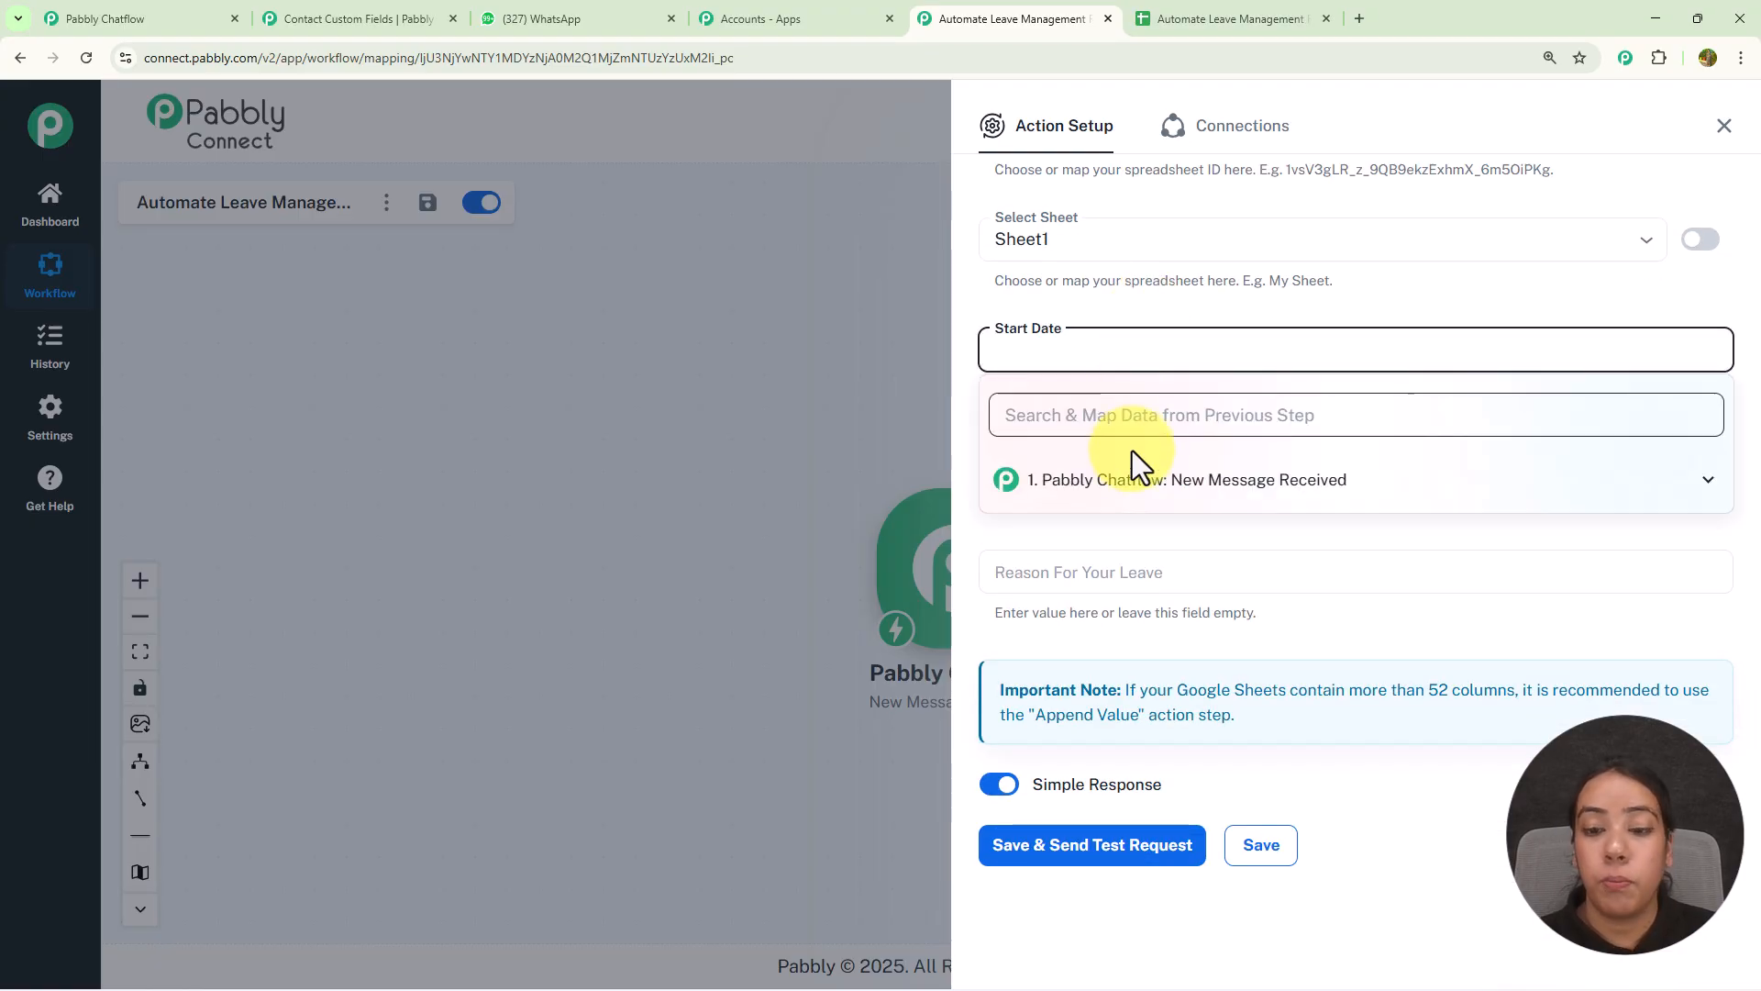
click(1137, 486)
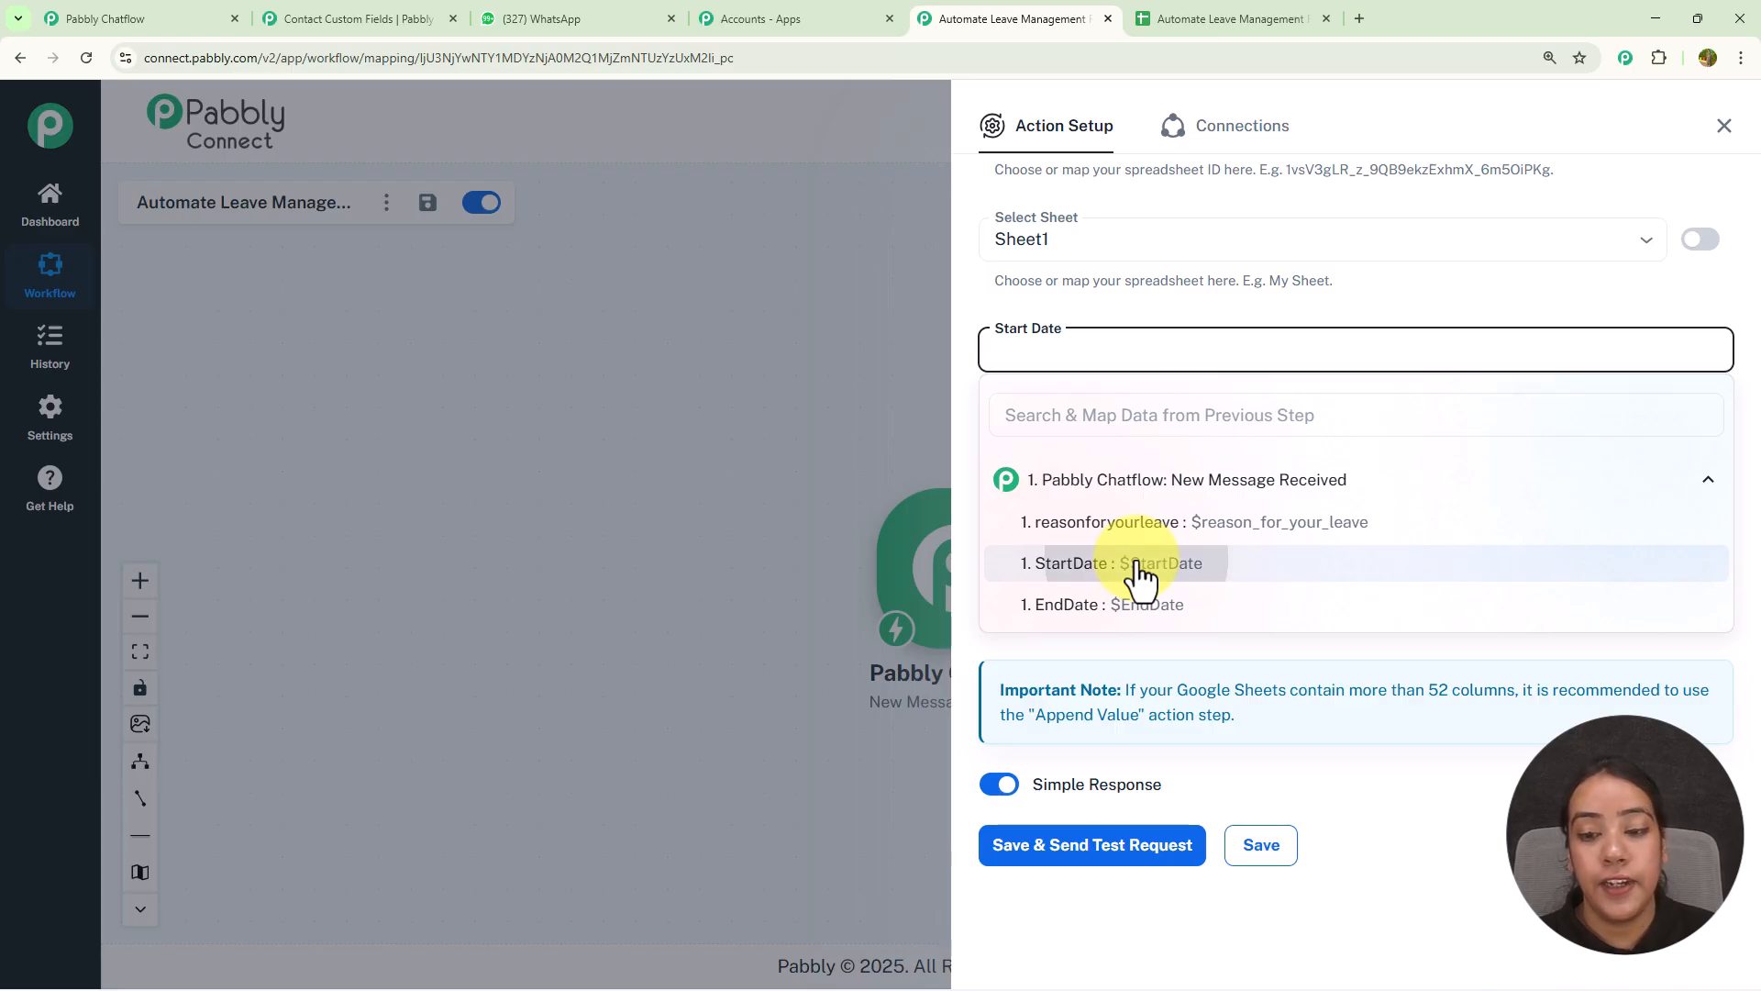
click(1137, 567)
click(1130, 312)
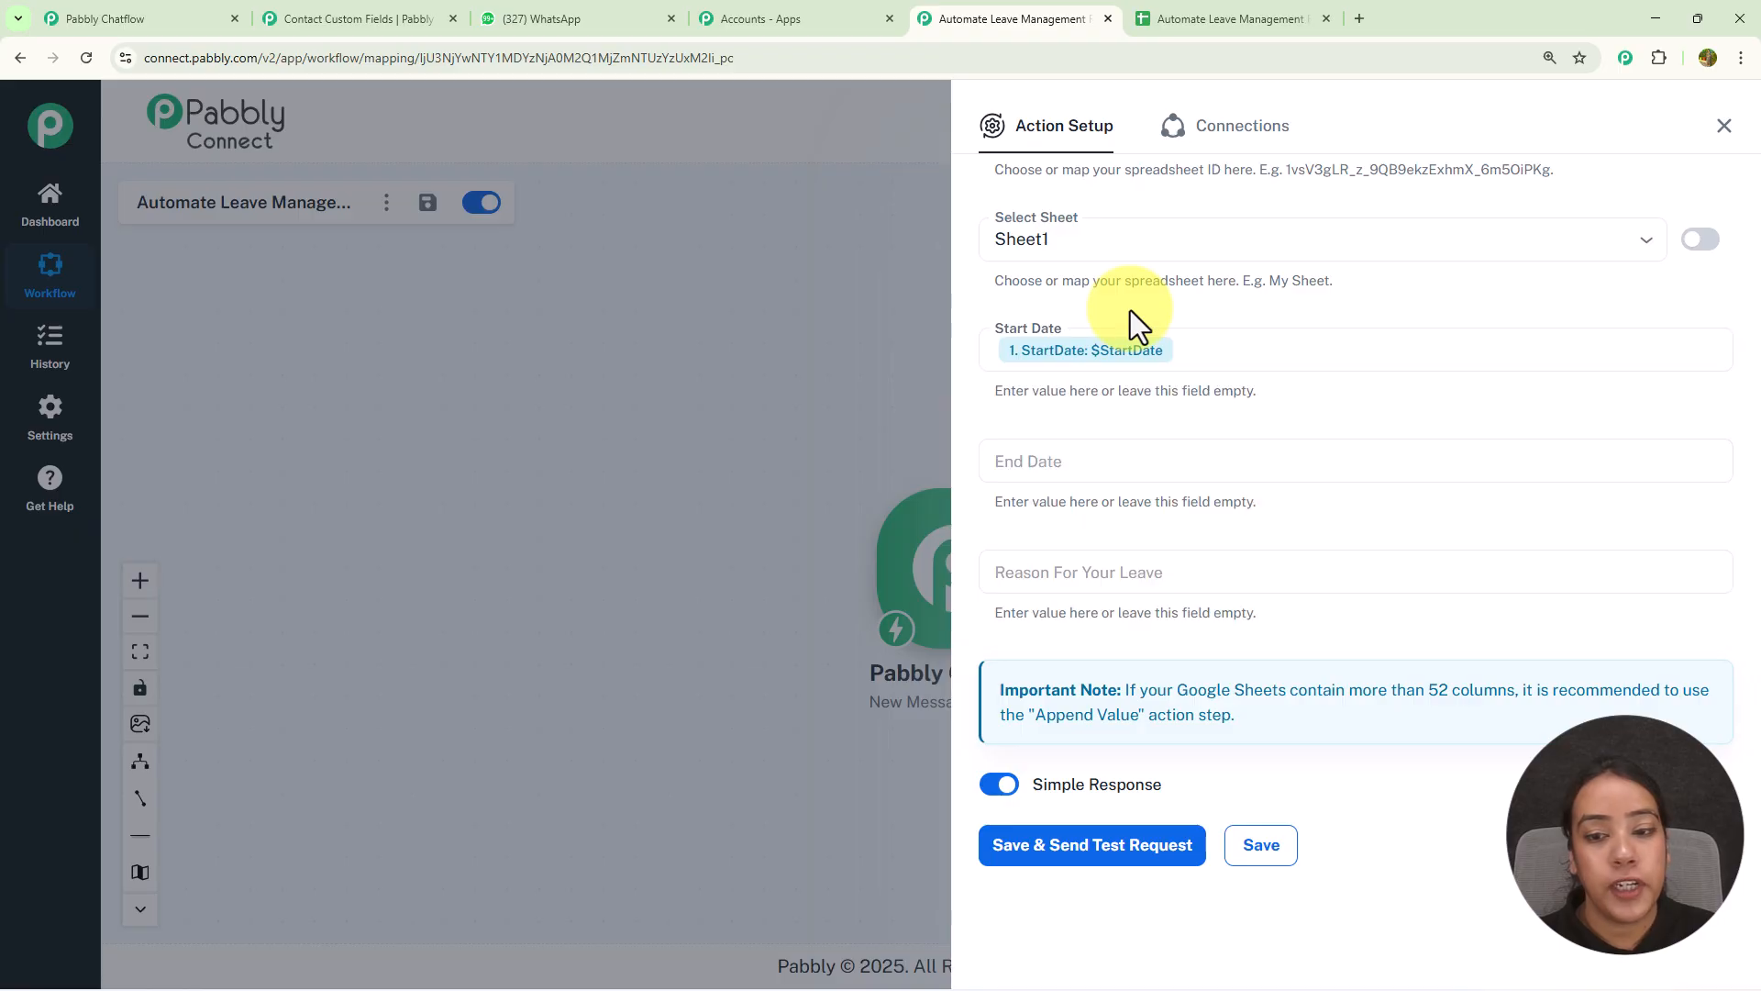
click(1132, 460)
click(1153, 596)
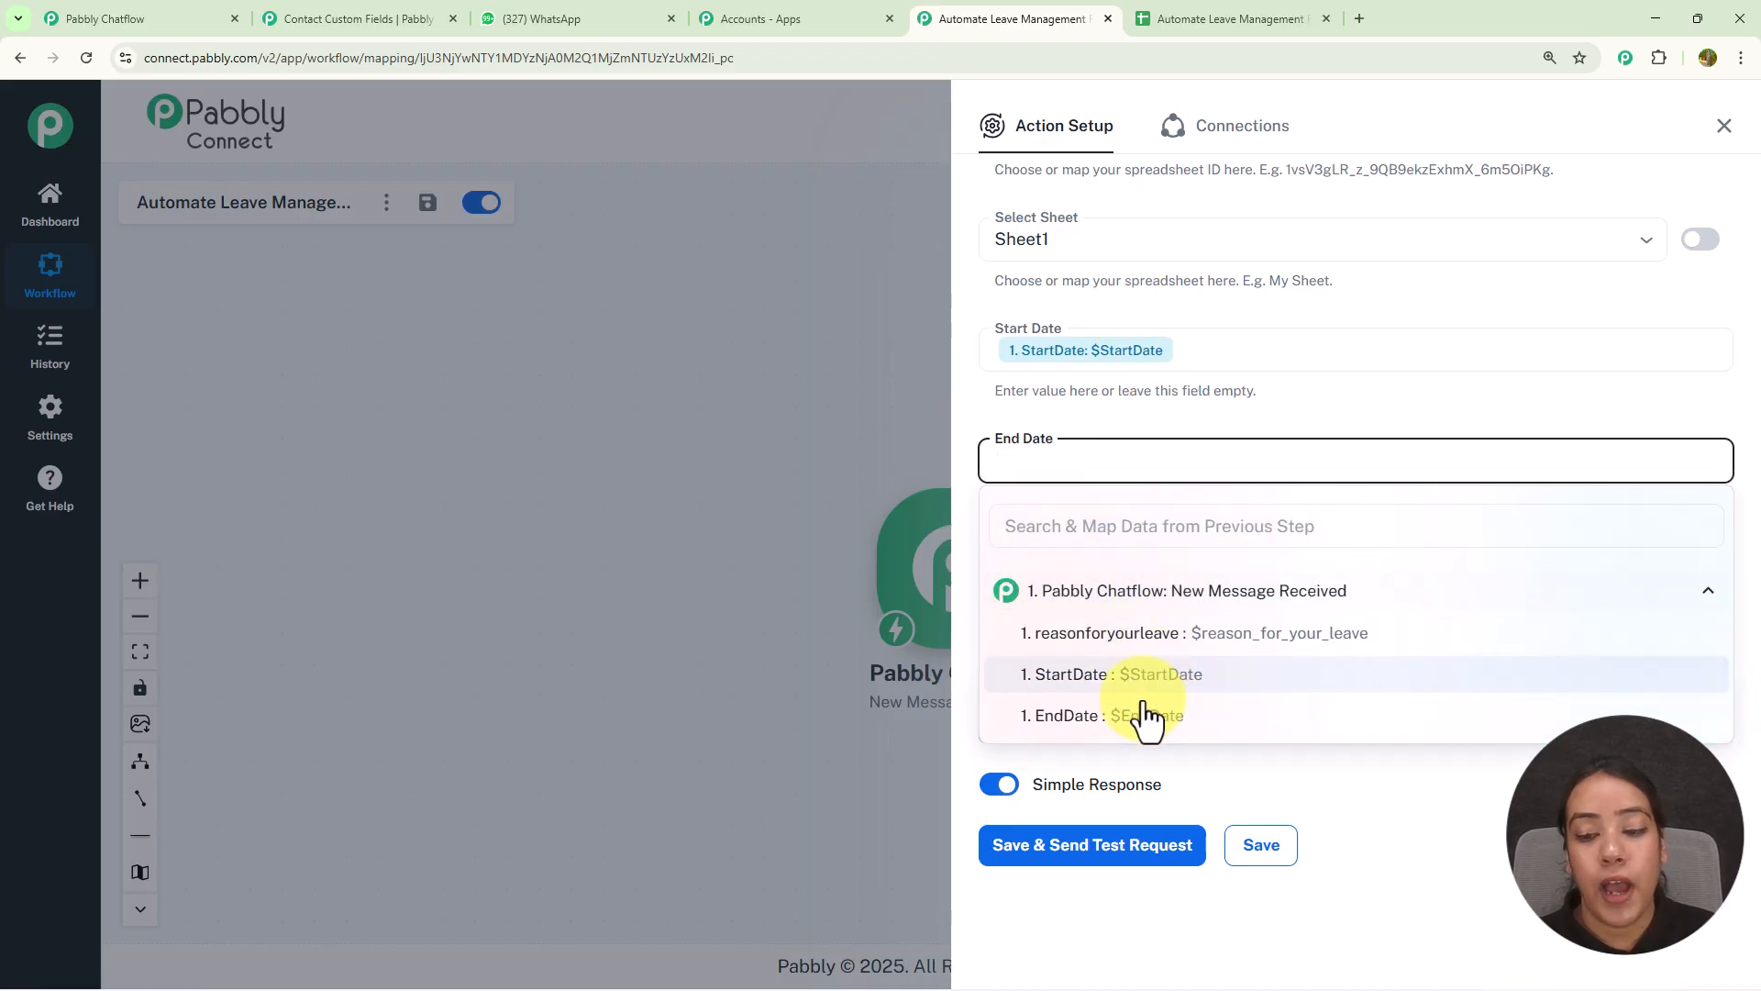
click(1137, 720)
Step: Map Reason For Your Leave to the reasonforyourleave value, then save the Google Sheets action and send a test request
click(1142, 574)
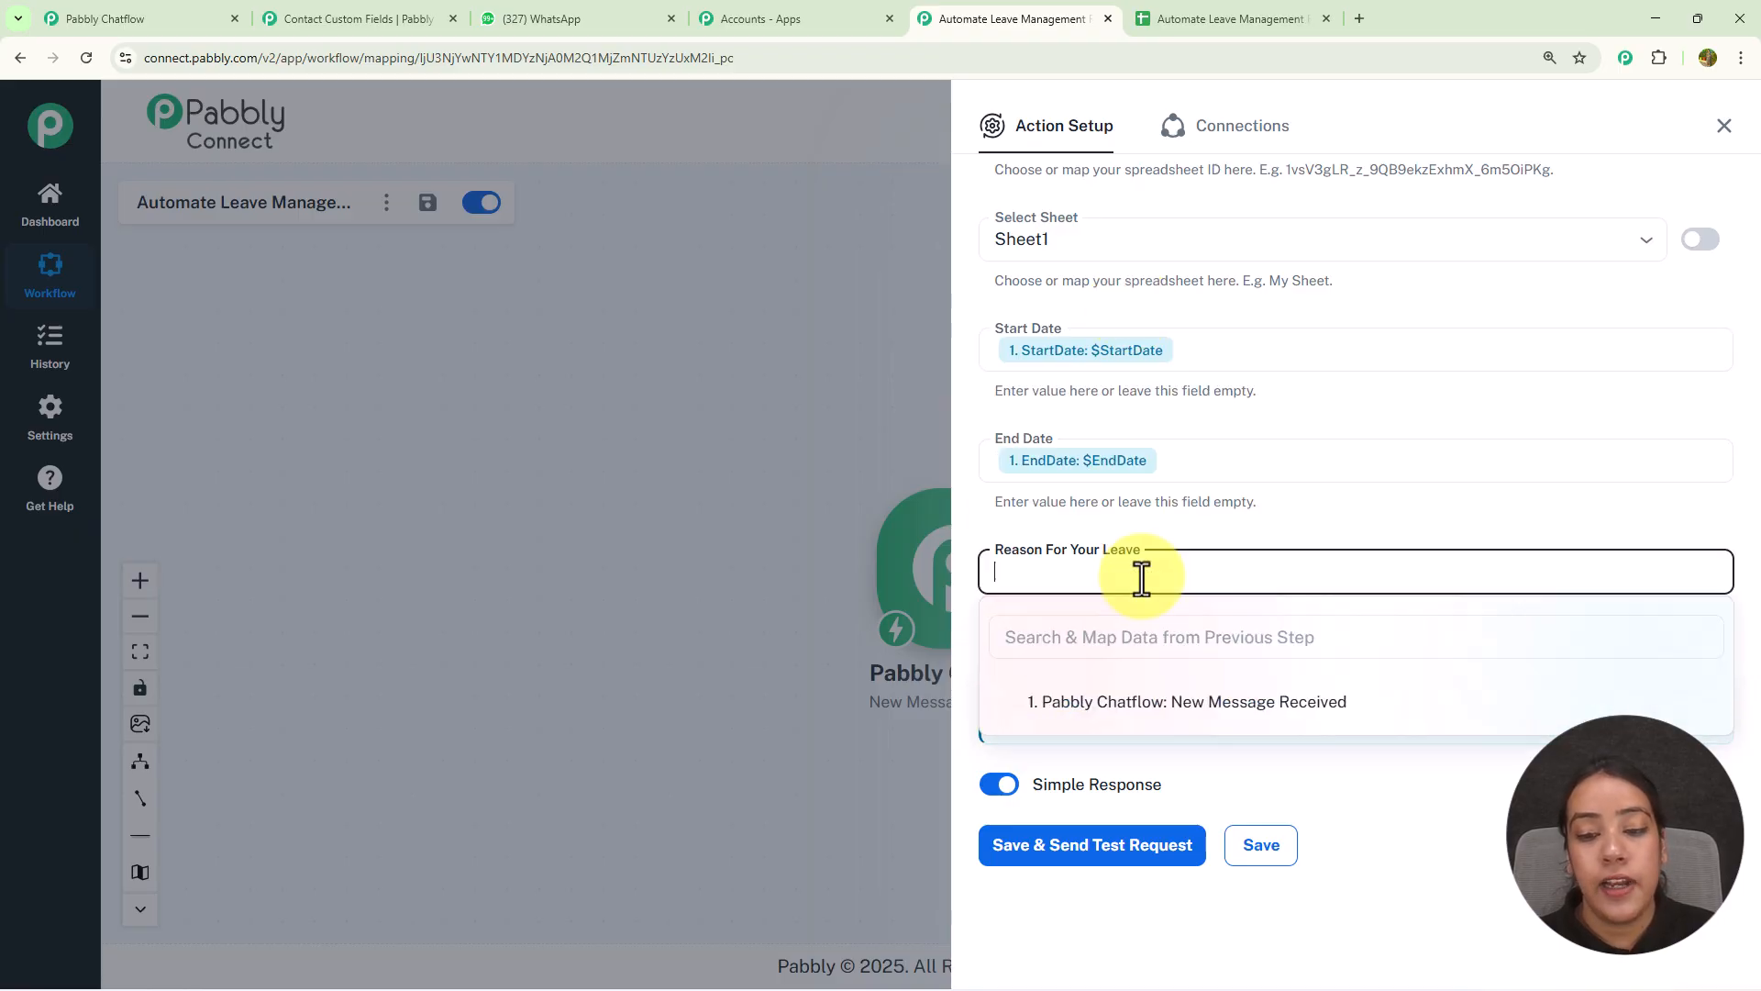
click(1158, 706)
click(1142, 745)
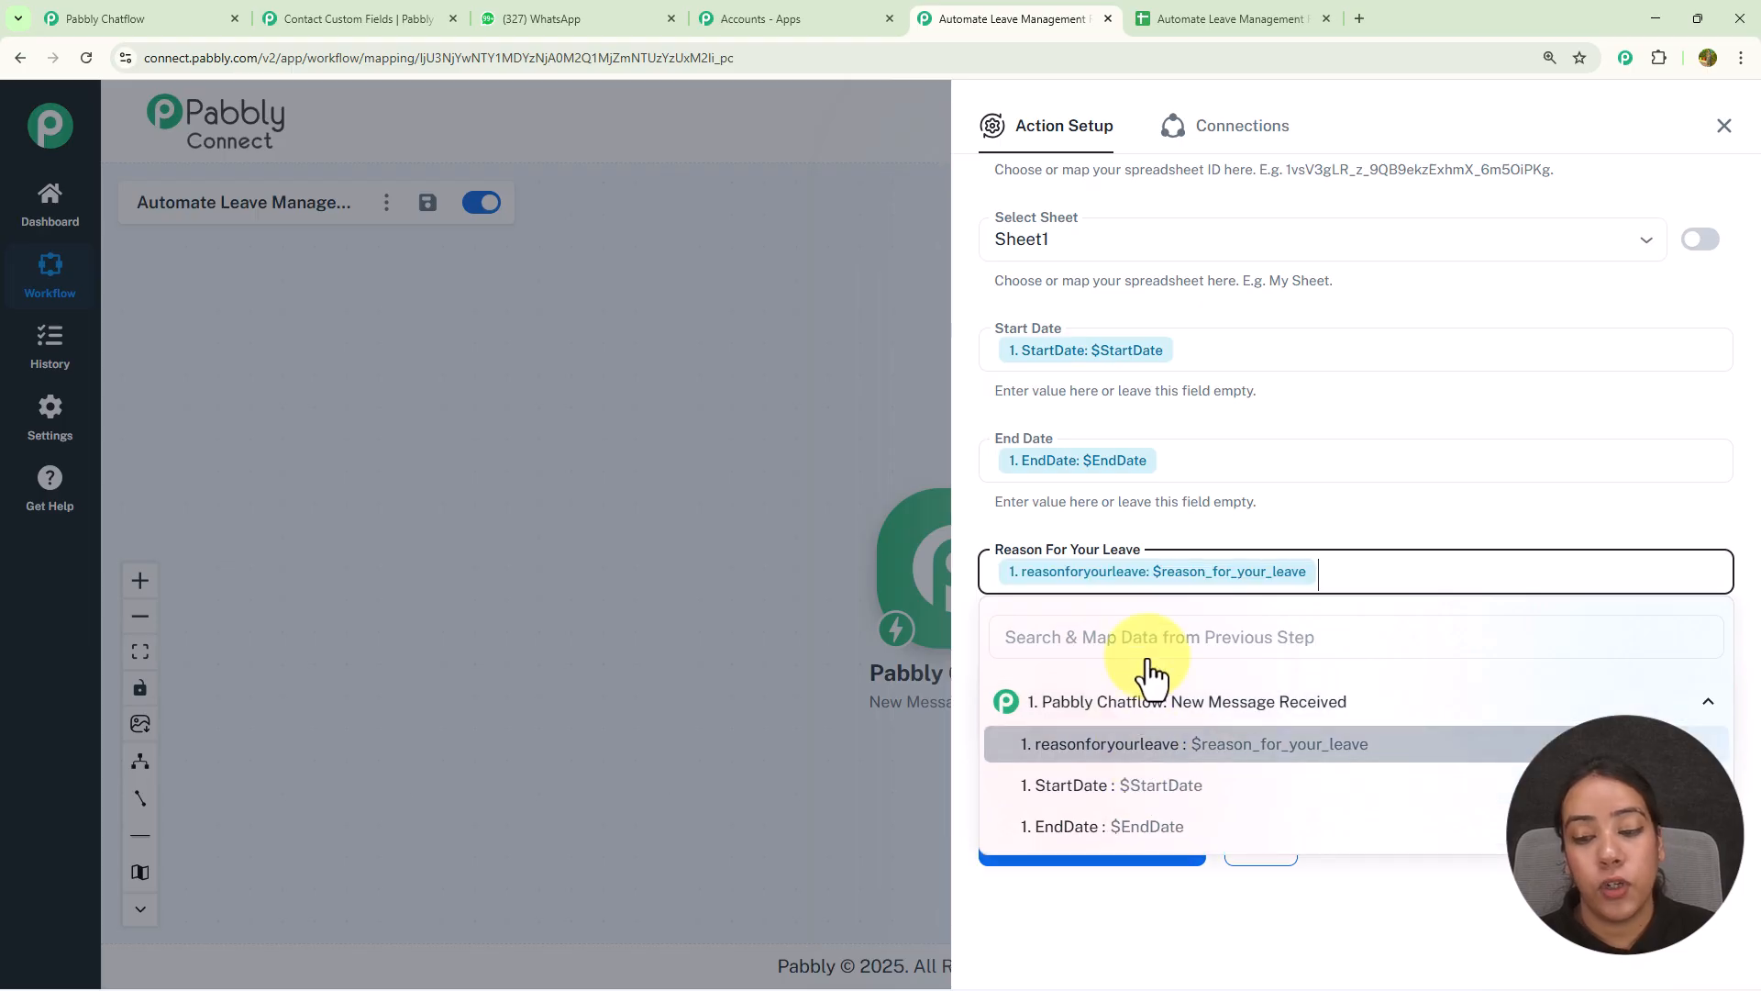
scroll(1160, 578, up, 4)
scroll(1160, 606, down, 4)
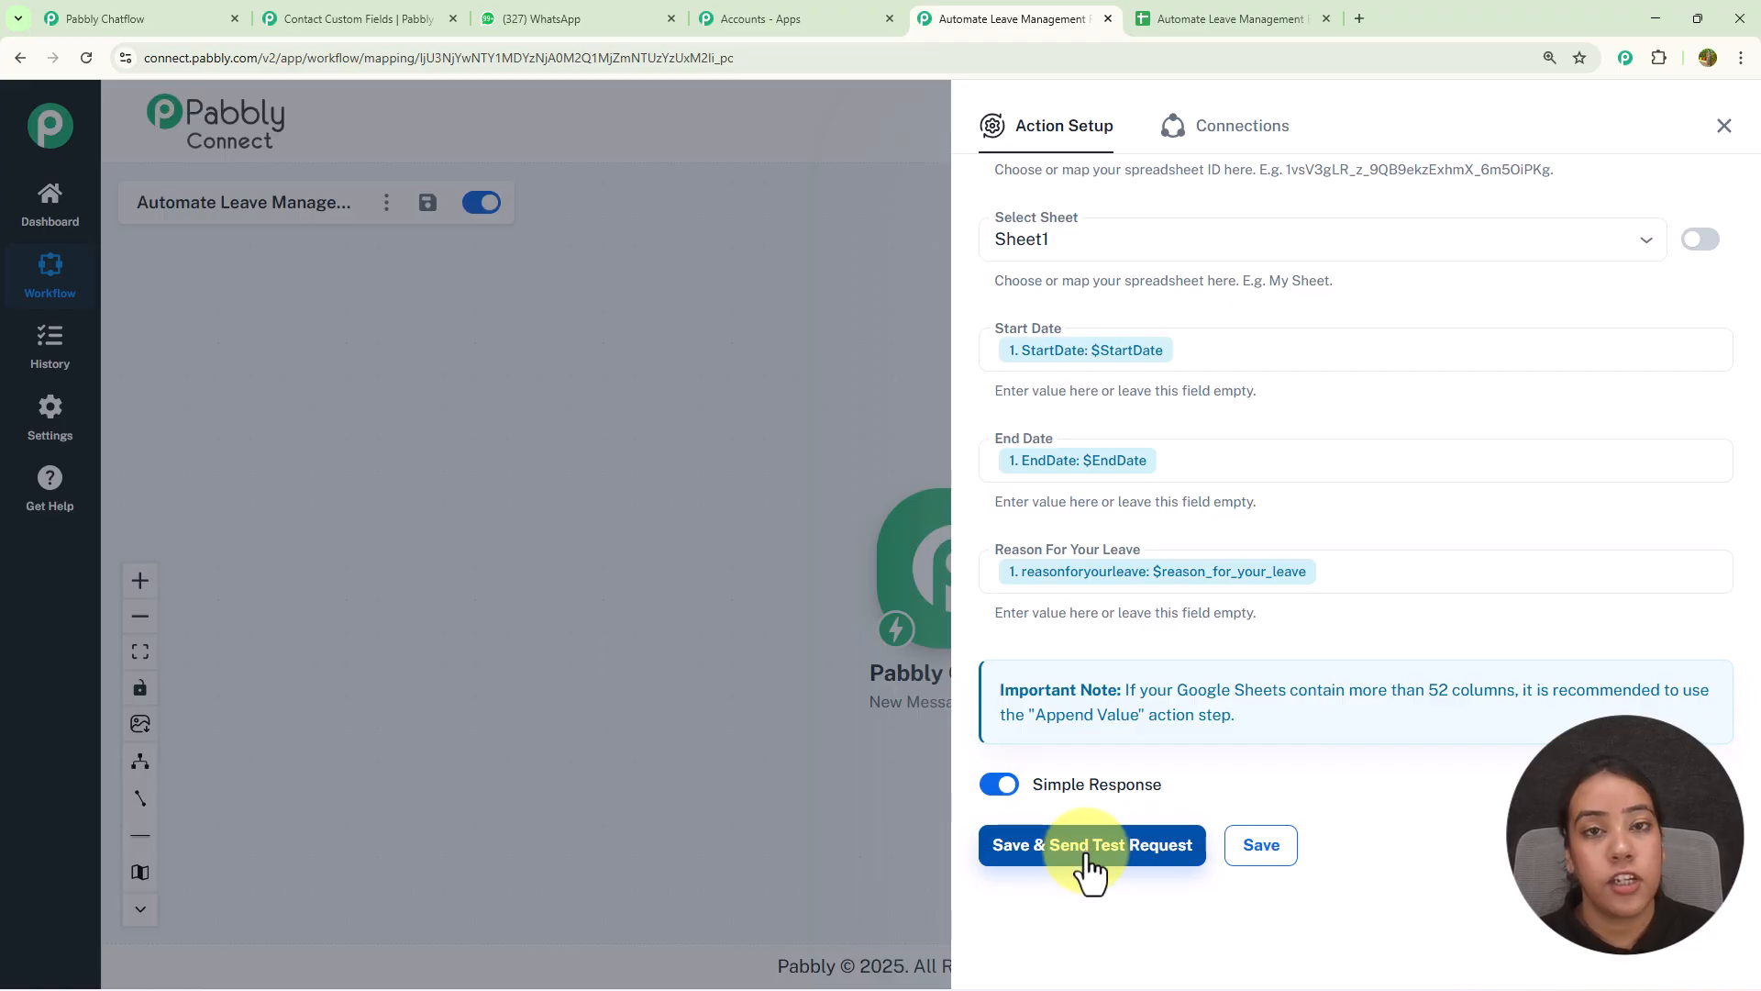
click(1088, 860)
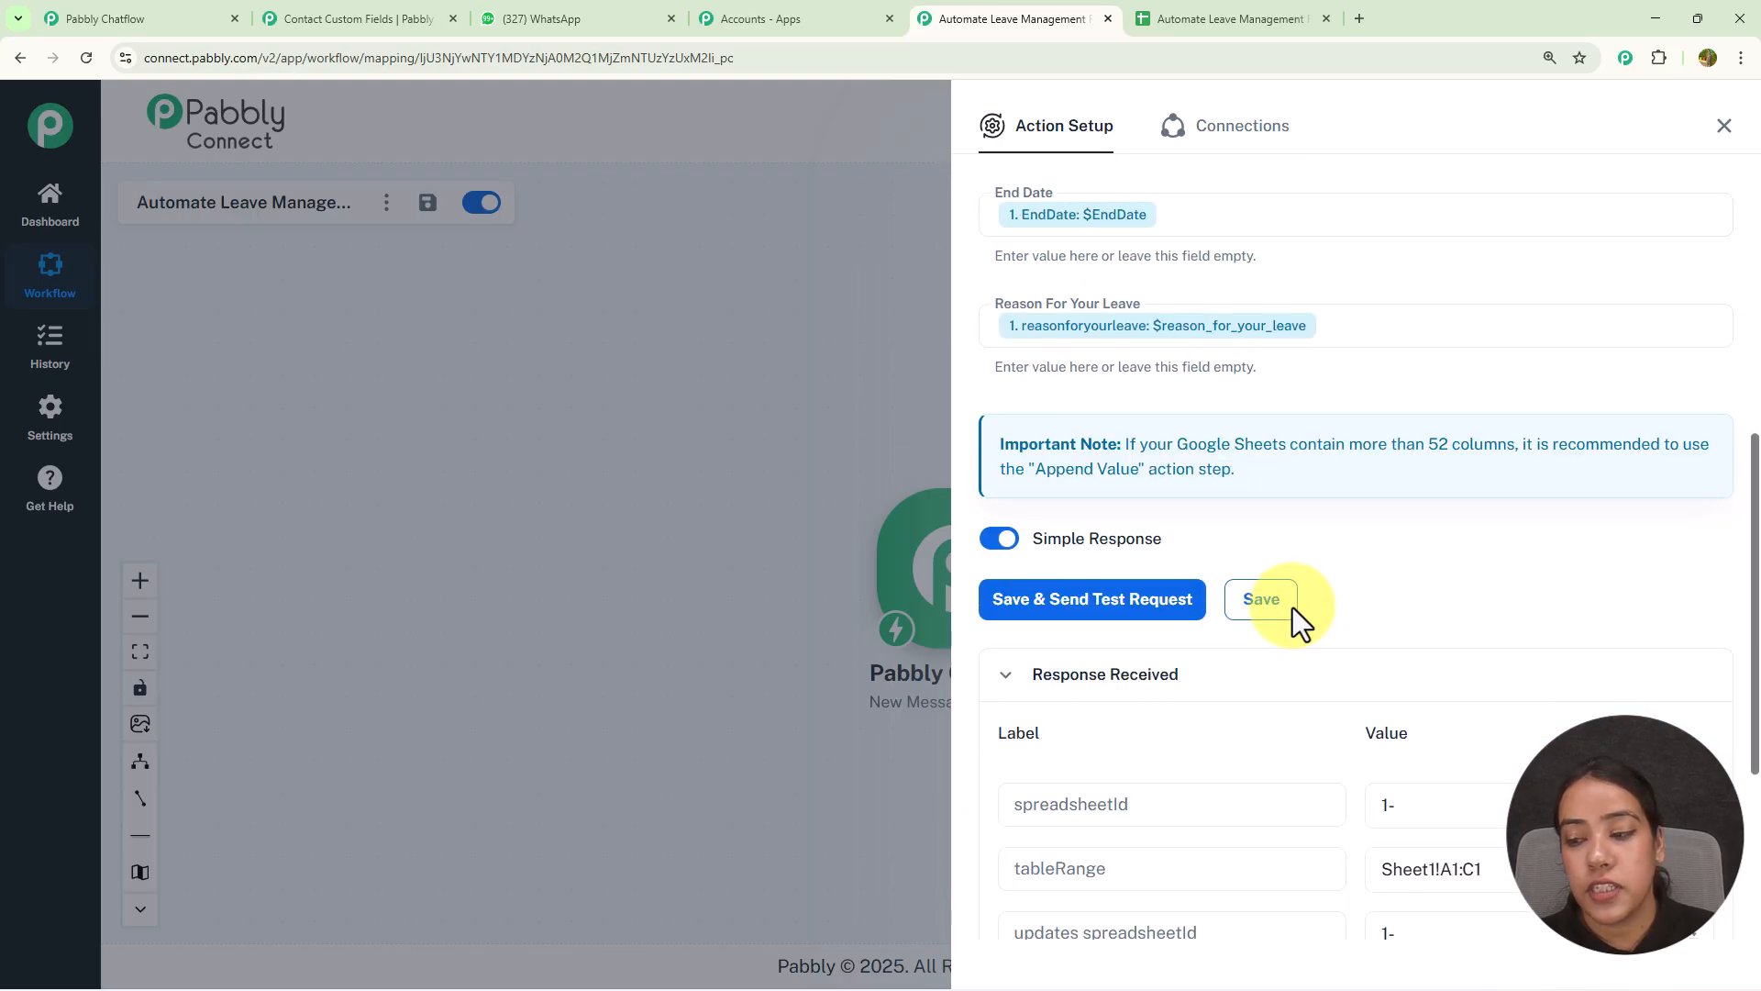
scroll(1292, 607, down, 3)
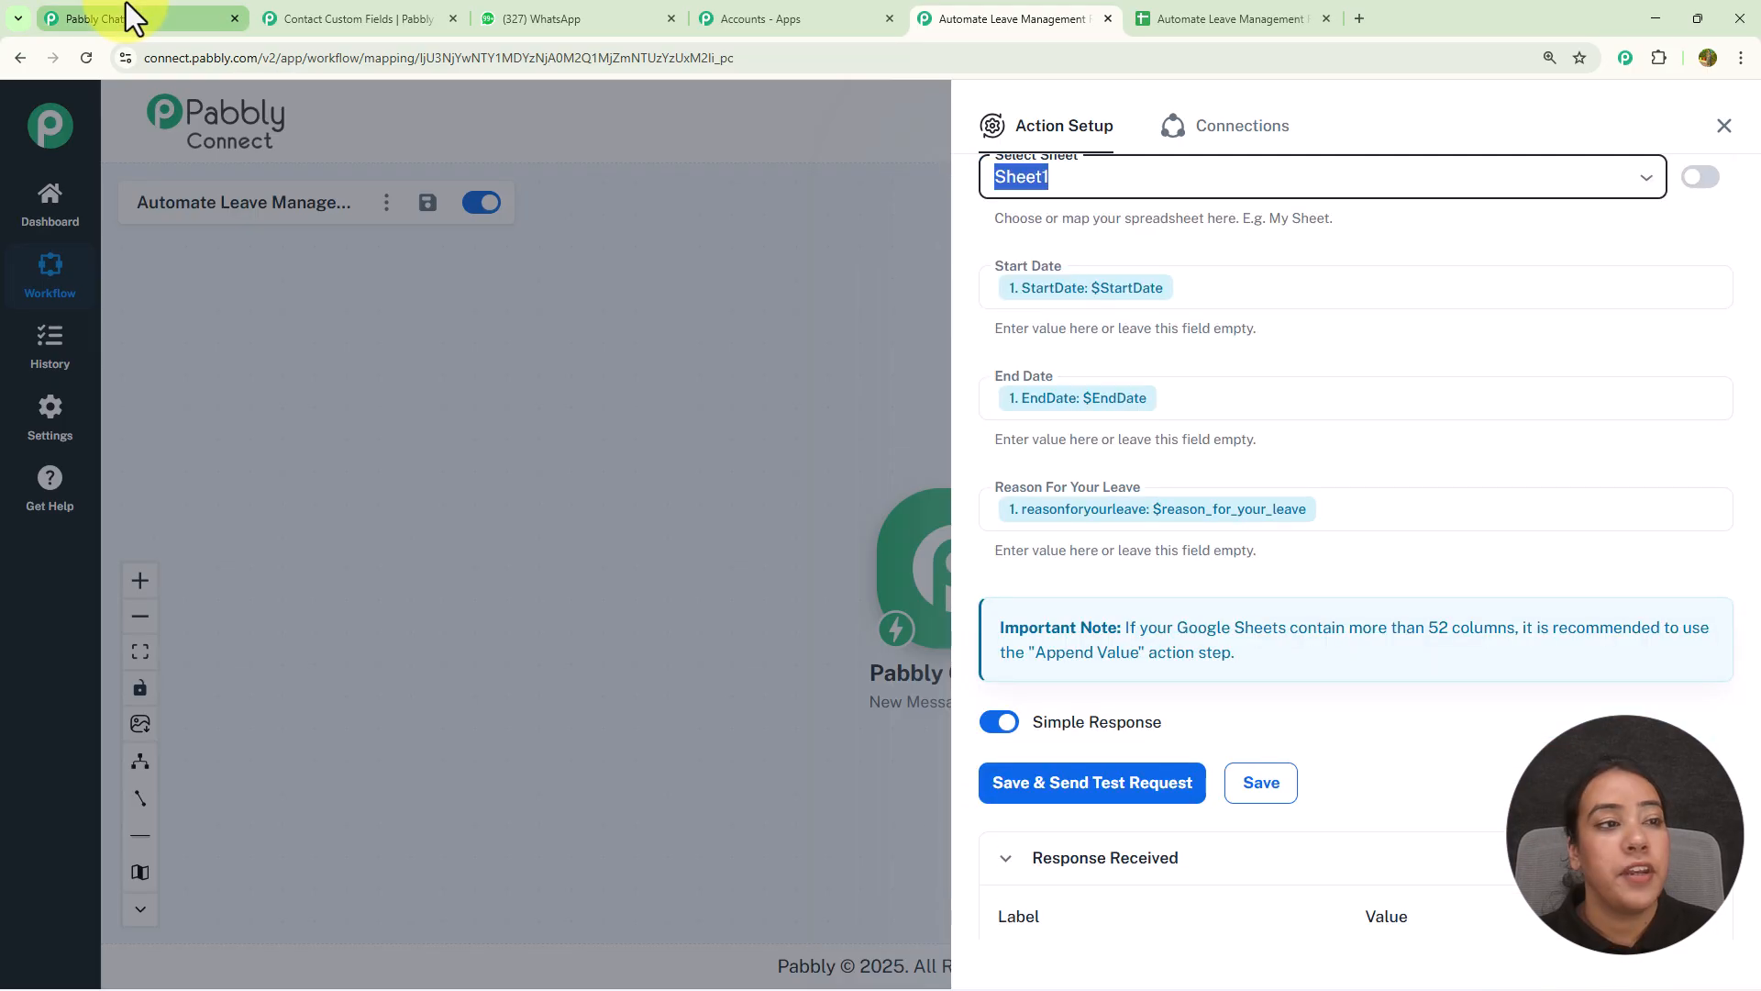
Step: Switch to Pabbly Chatflow, preview the Text Button message that follows the API request, and save the leave management flow
click(126, 5)
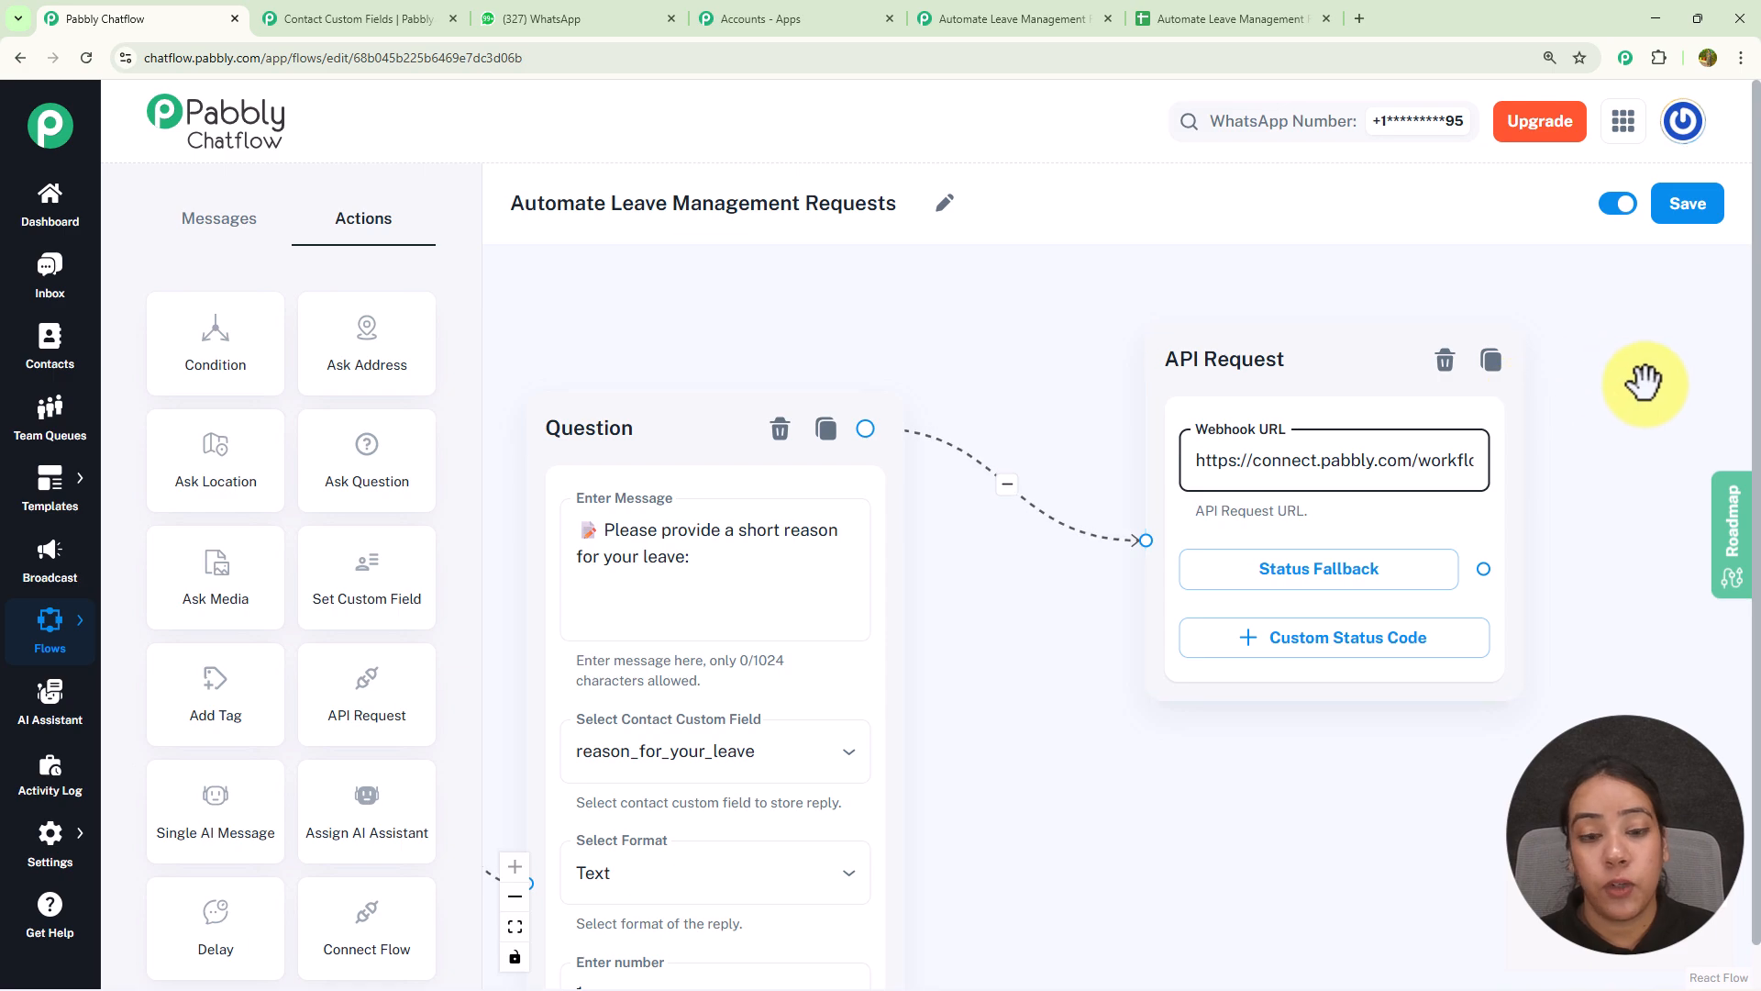
drag(1643, 377, 1238, 404)
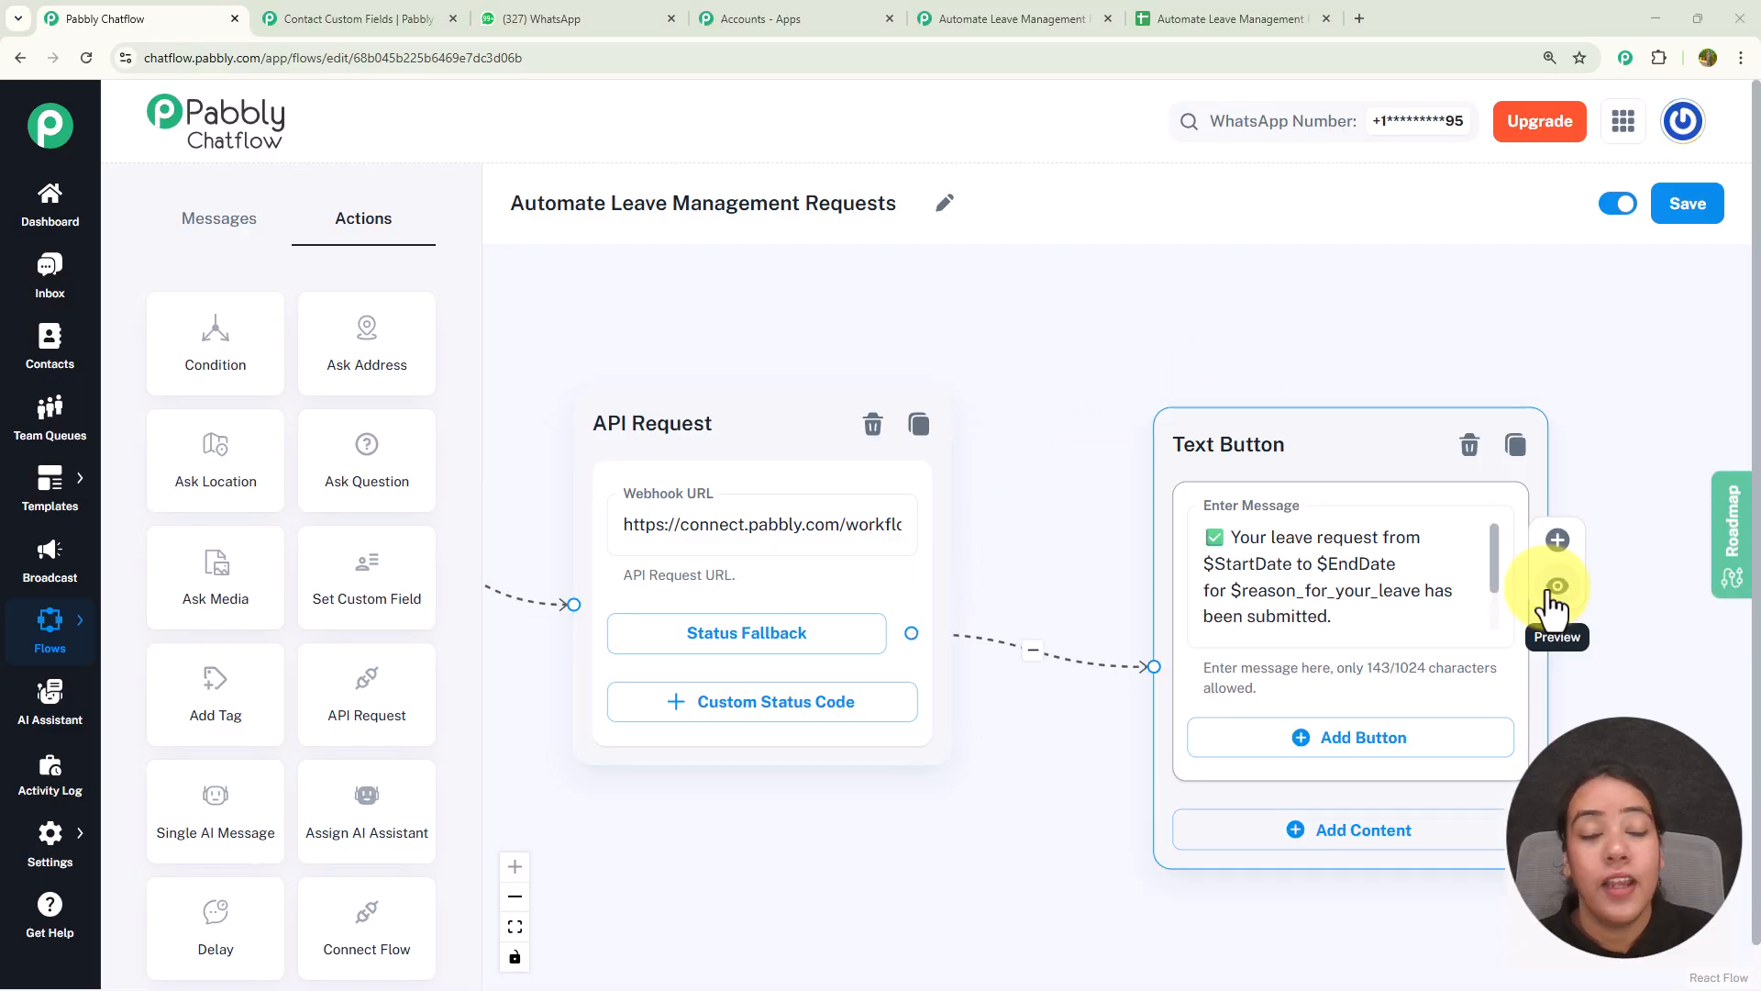
click(1556, 588)
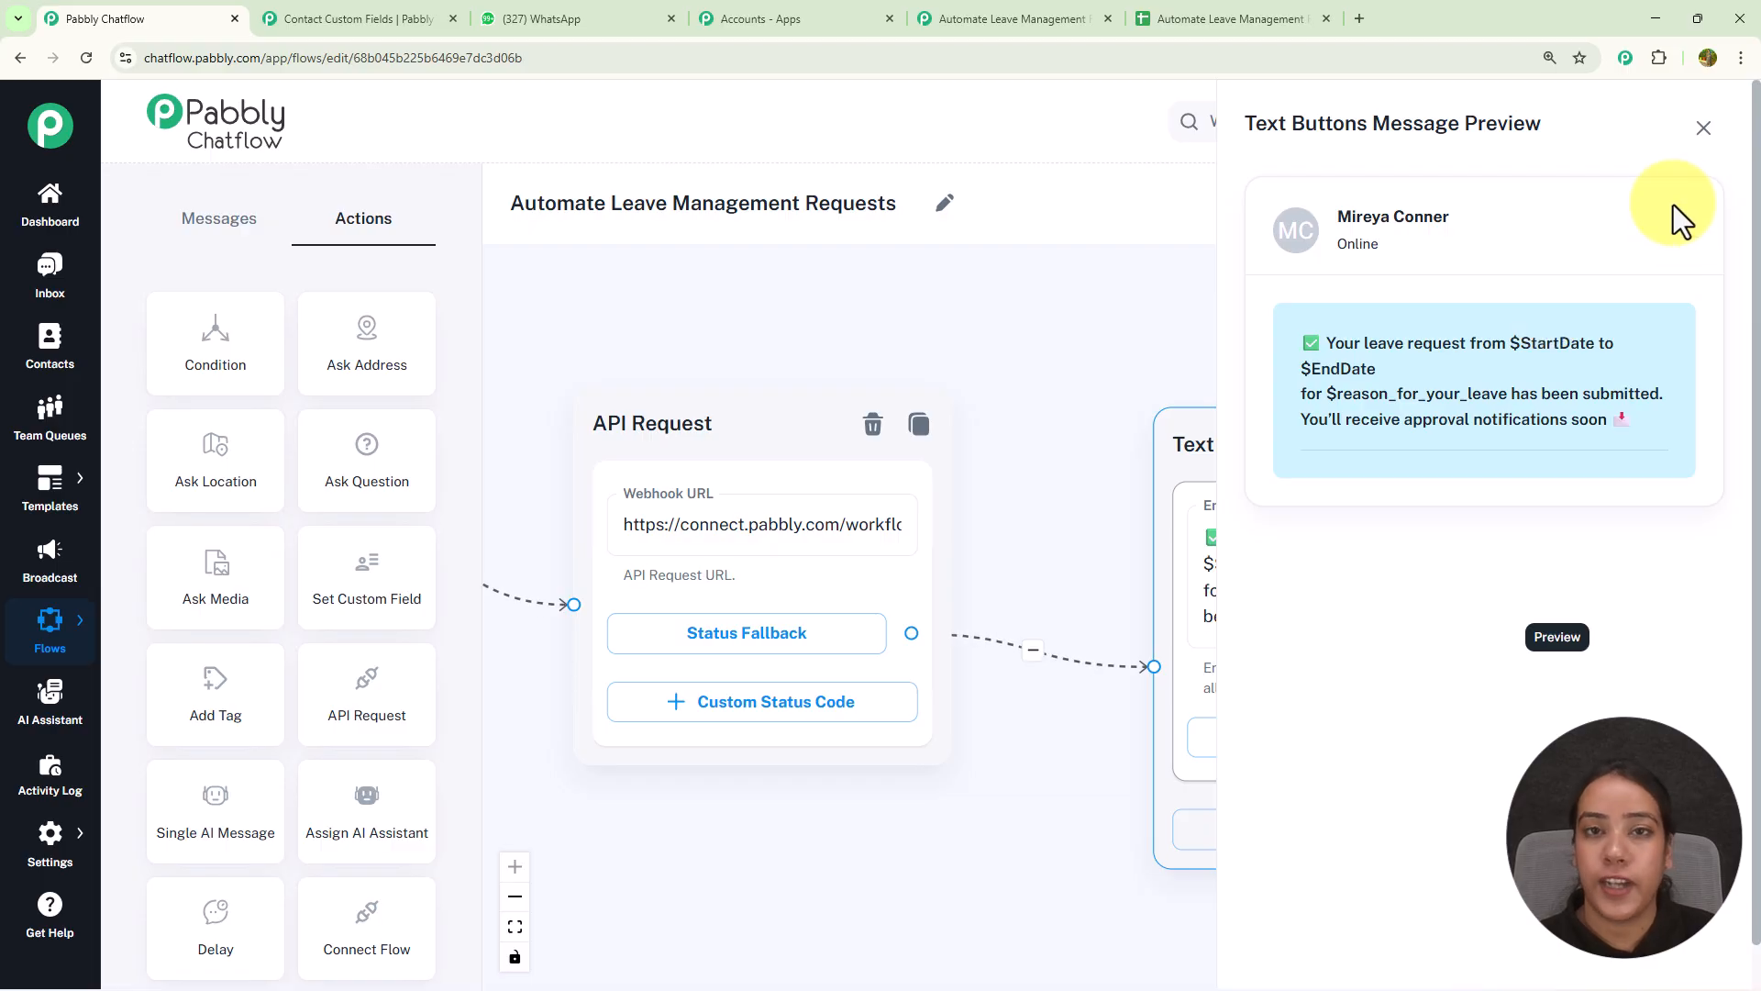
click(1704, 129)
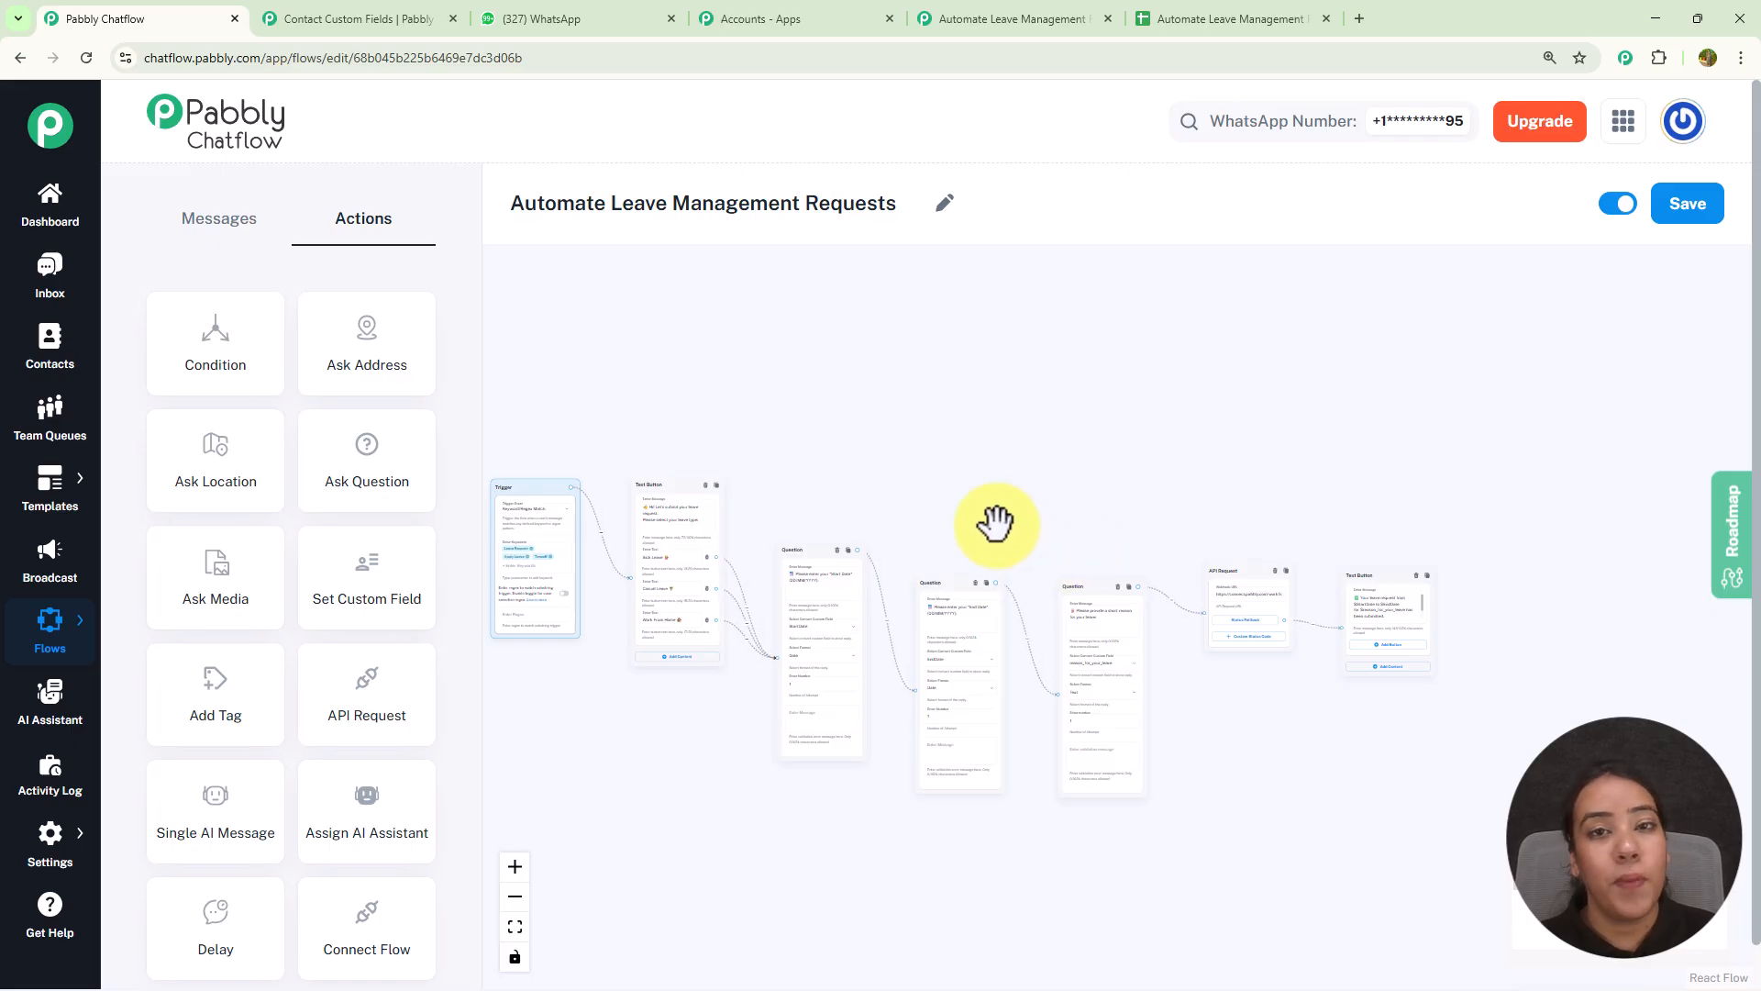
click(1680, 207)
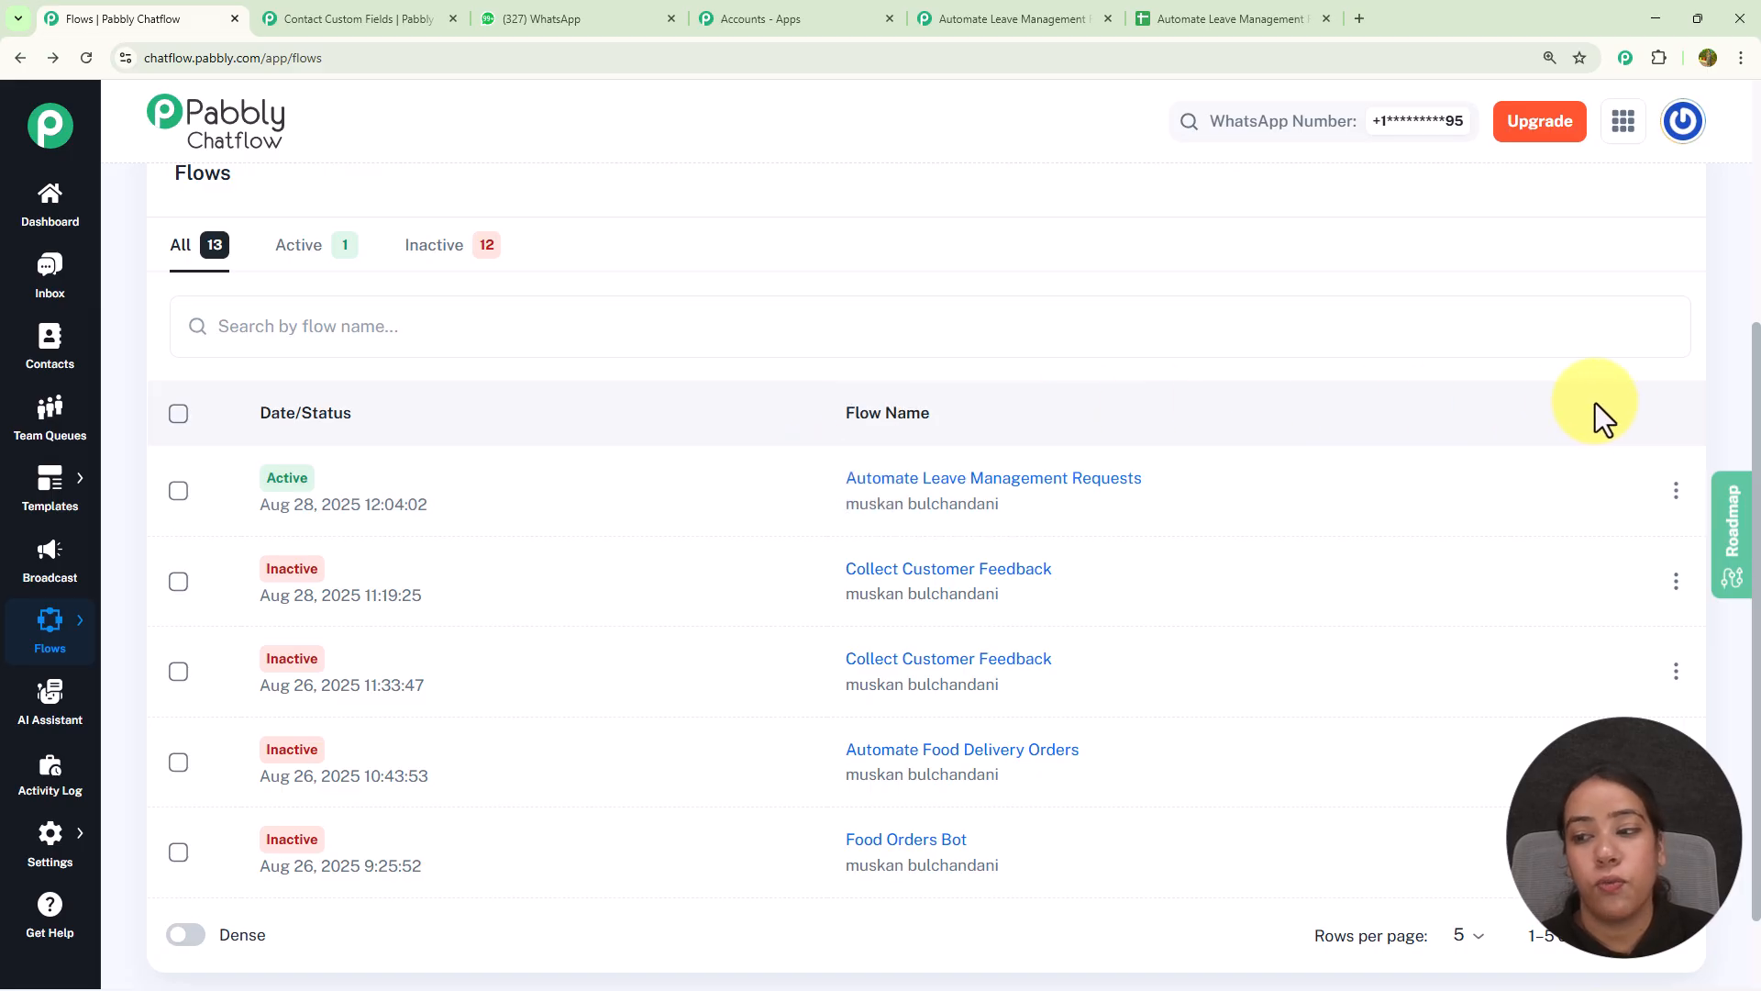
Step: Open the share link for the Automate Leave Management Requests flow and examine the note on which elements are not shared
click(1676, 491)
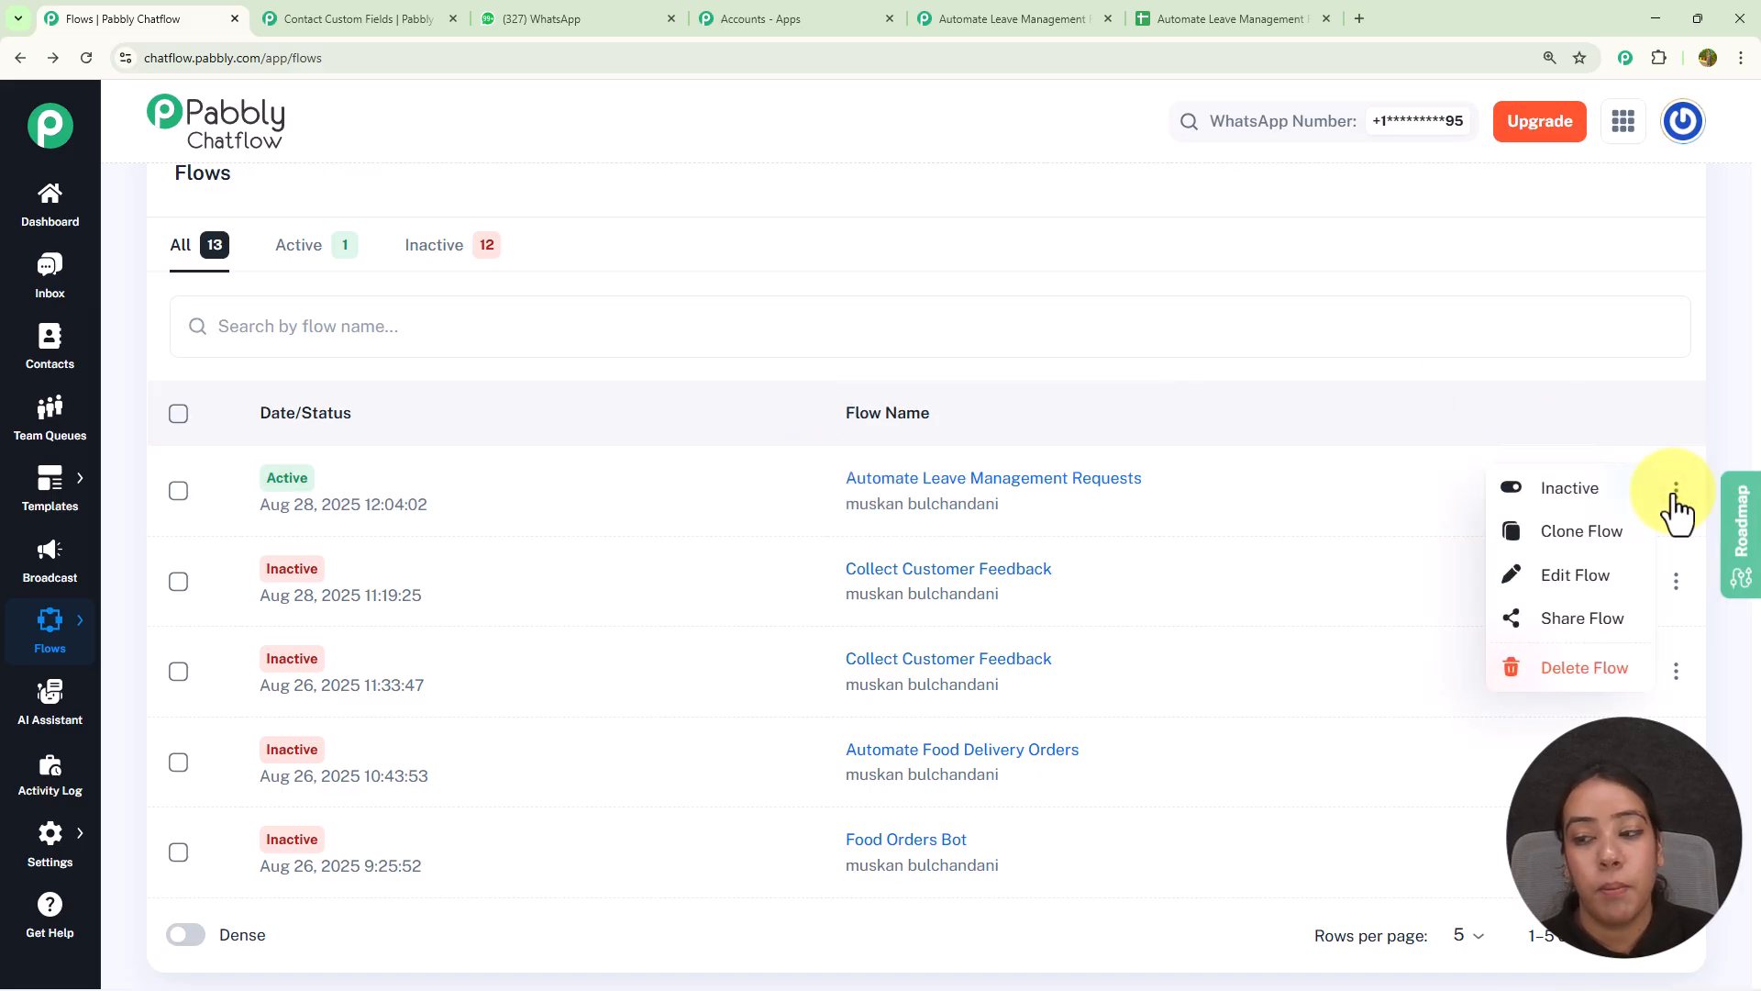
click(1674, 495)
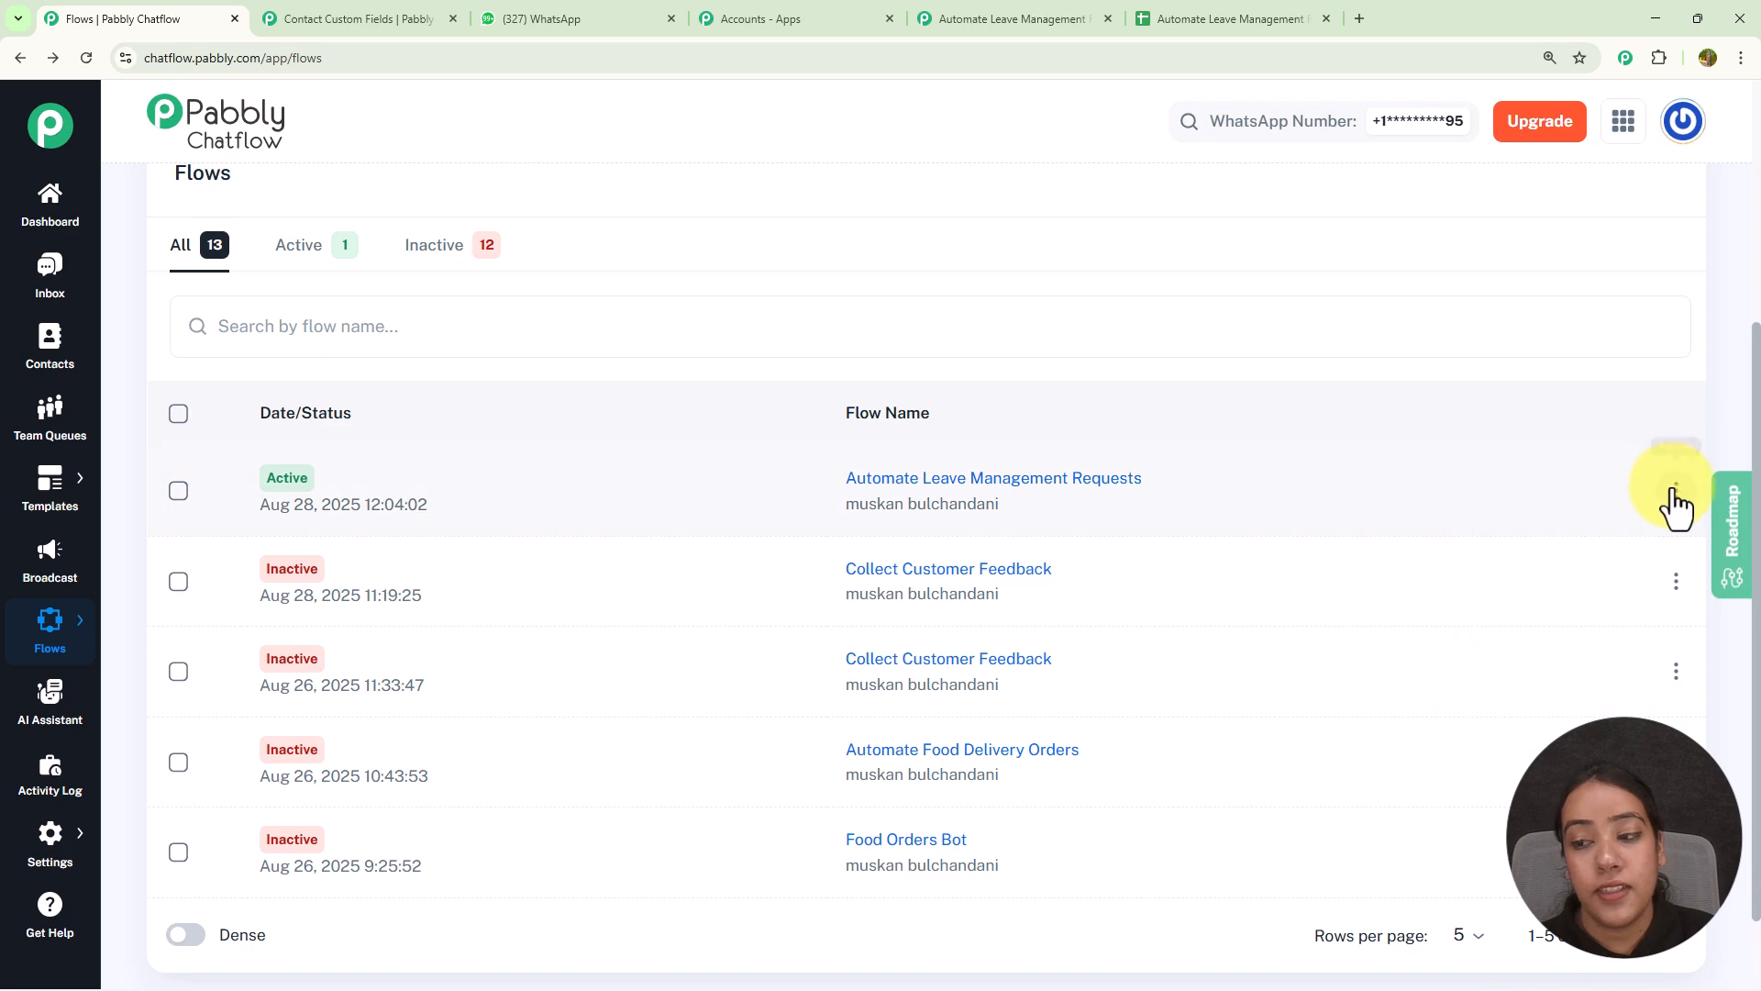
click(1674, 496)
click(1620, 622)
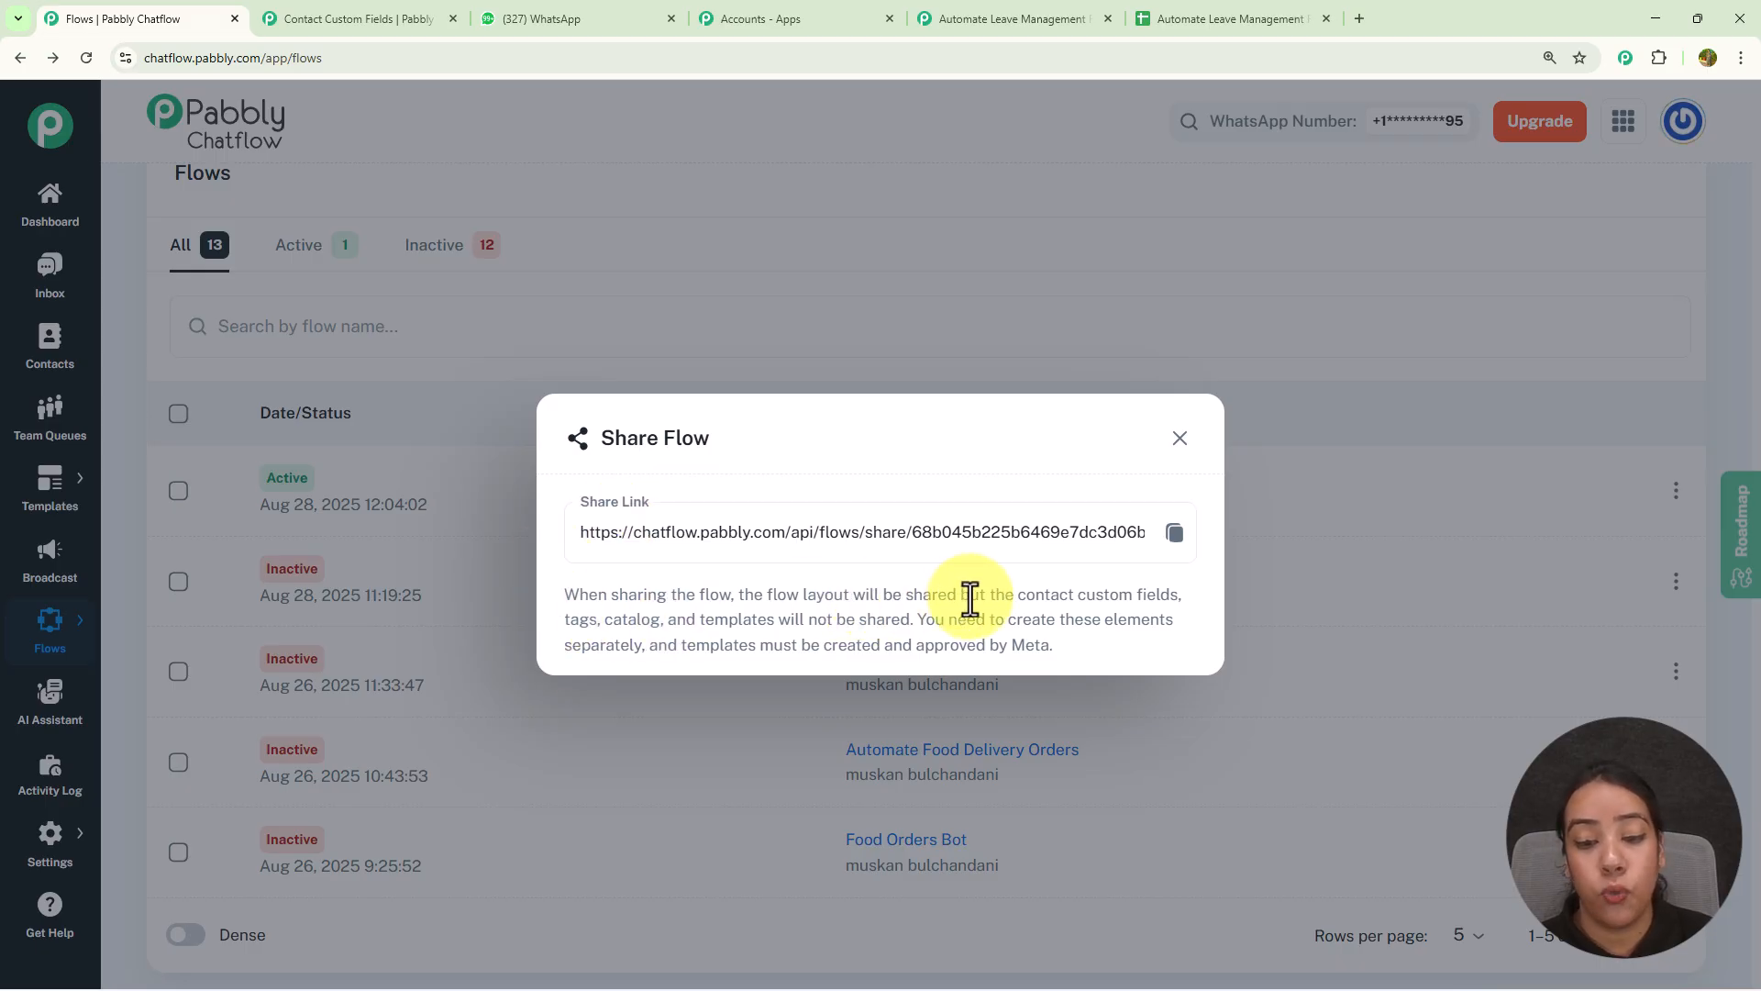
drag(960, 597, 1160, 641)
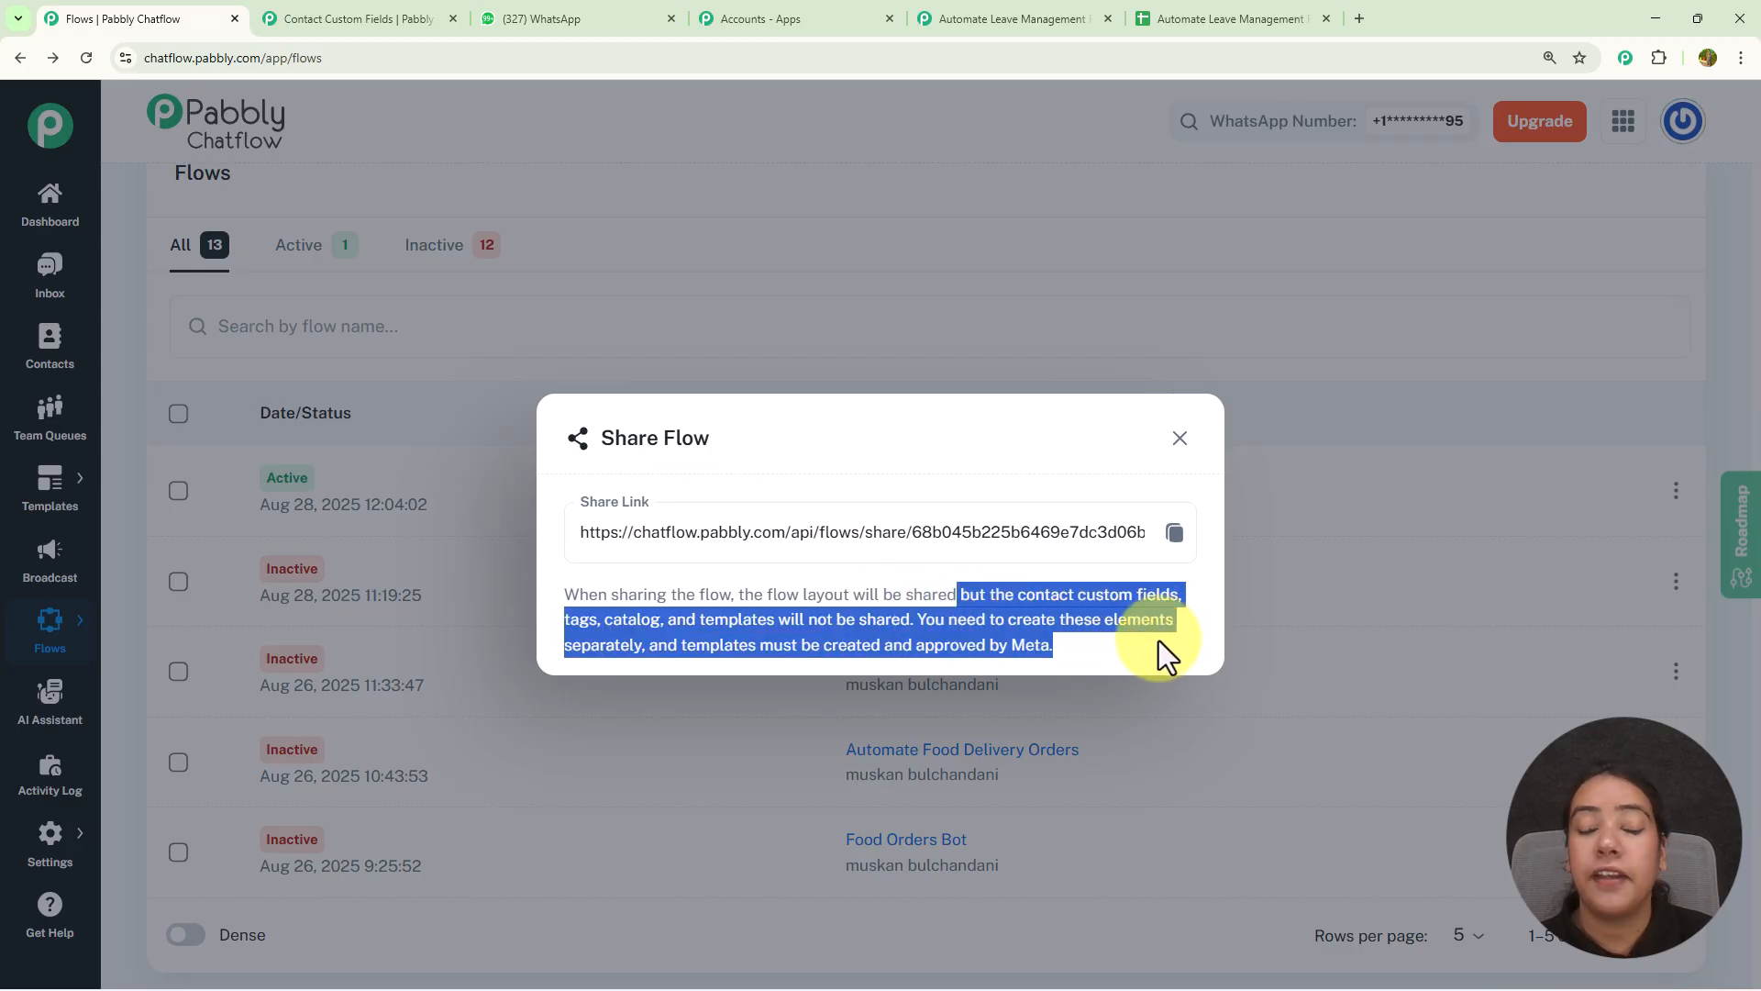